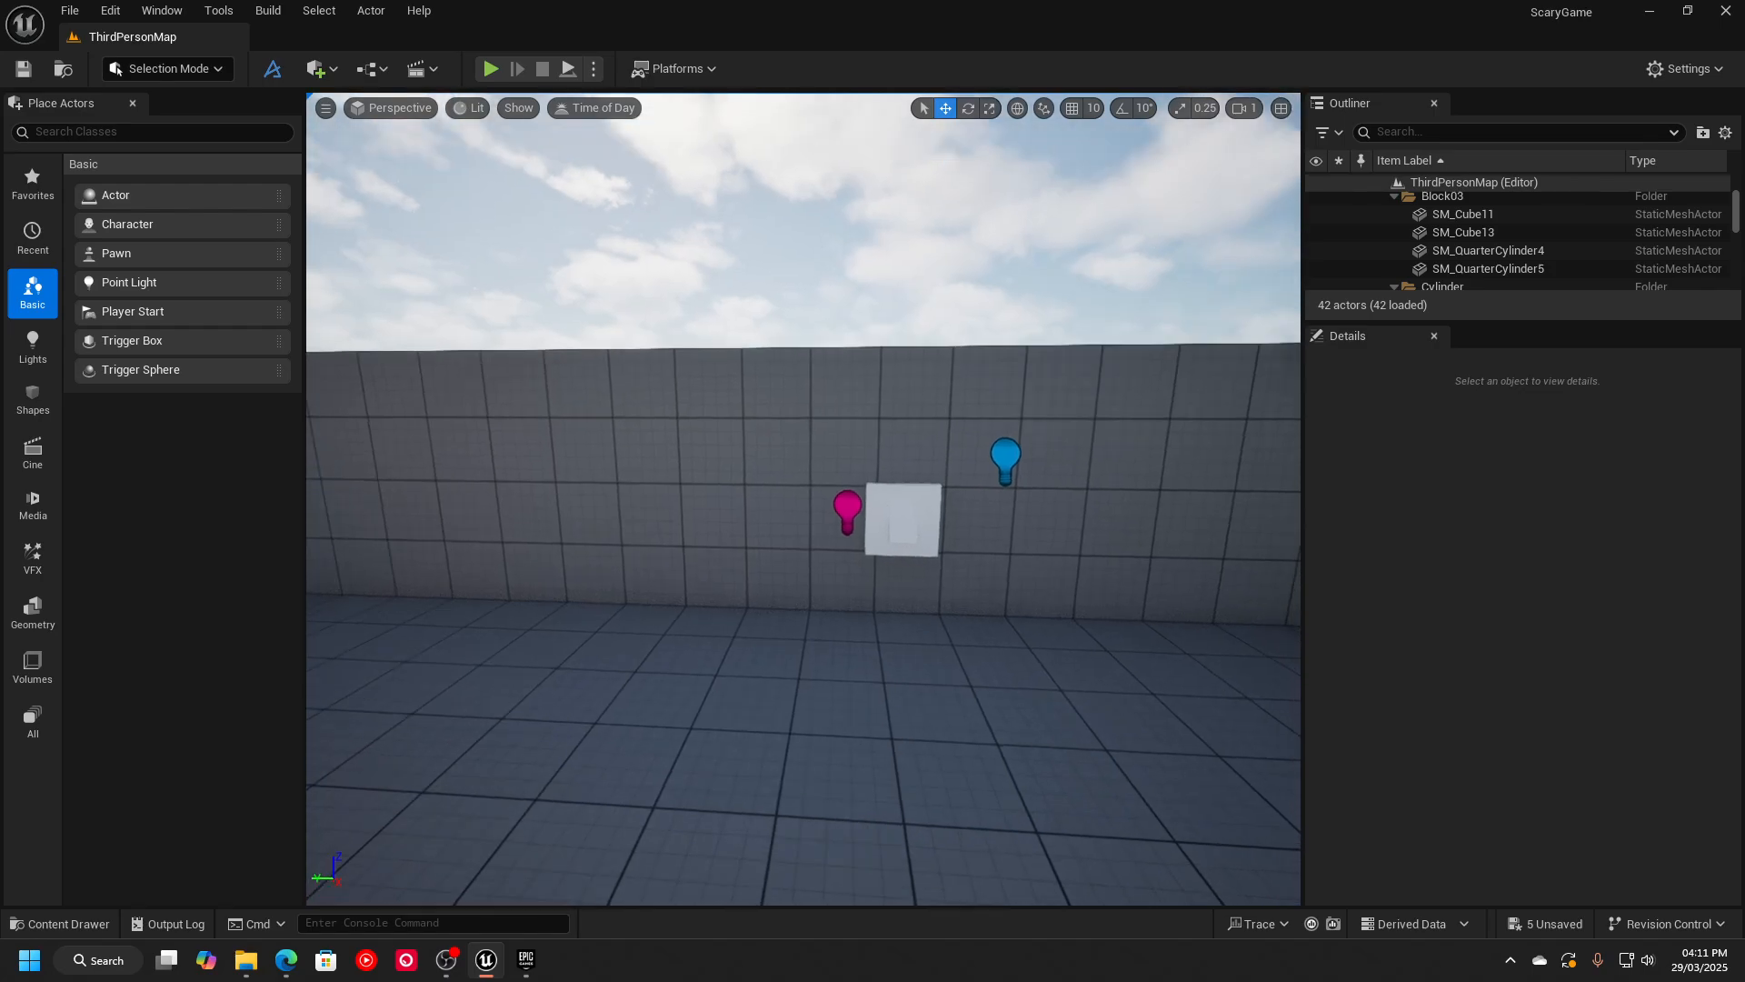
{"action": "right_click_drag", "start_coordinate": [804, 498], "coordinate": [618, 522]}
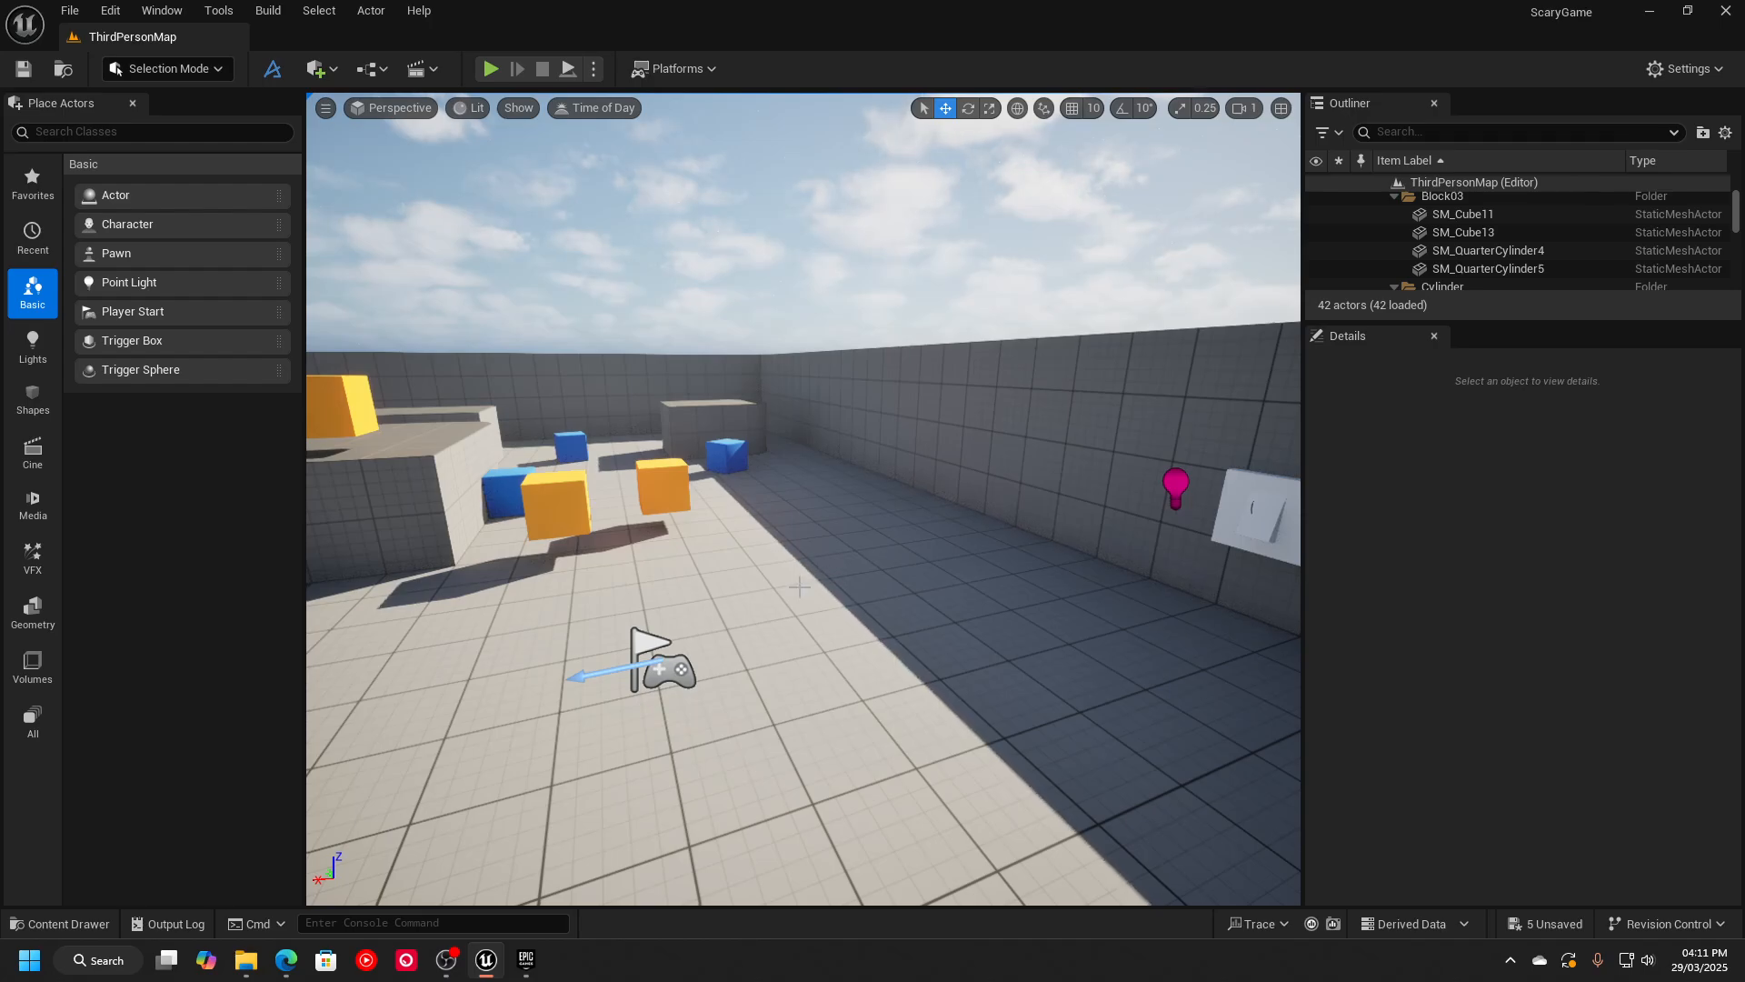
{"action": "right_click_drag", "start_coordinate": [800, 587], "coordinate": [800, 587]}
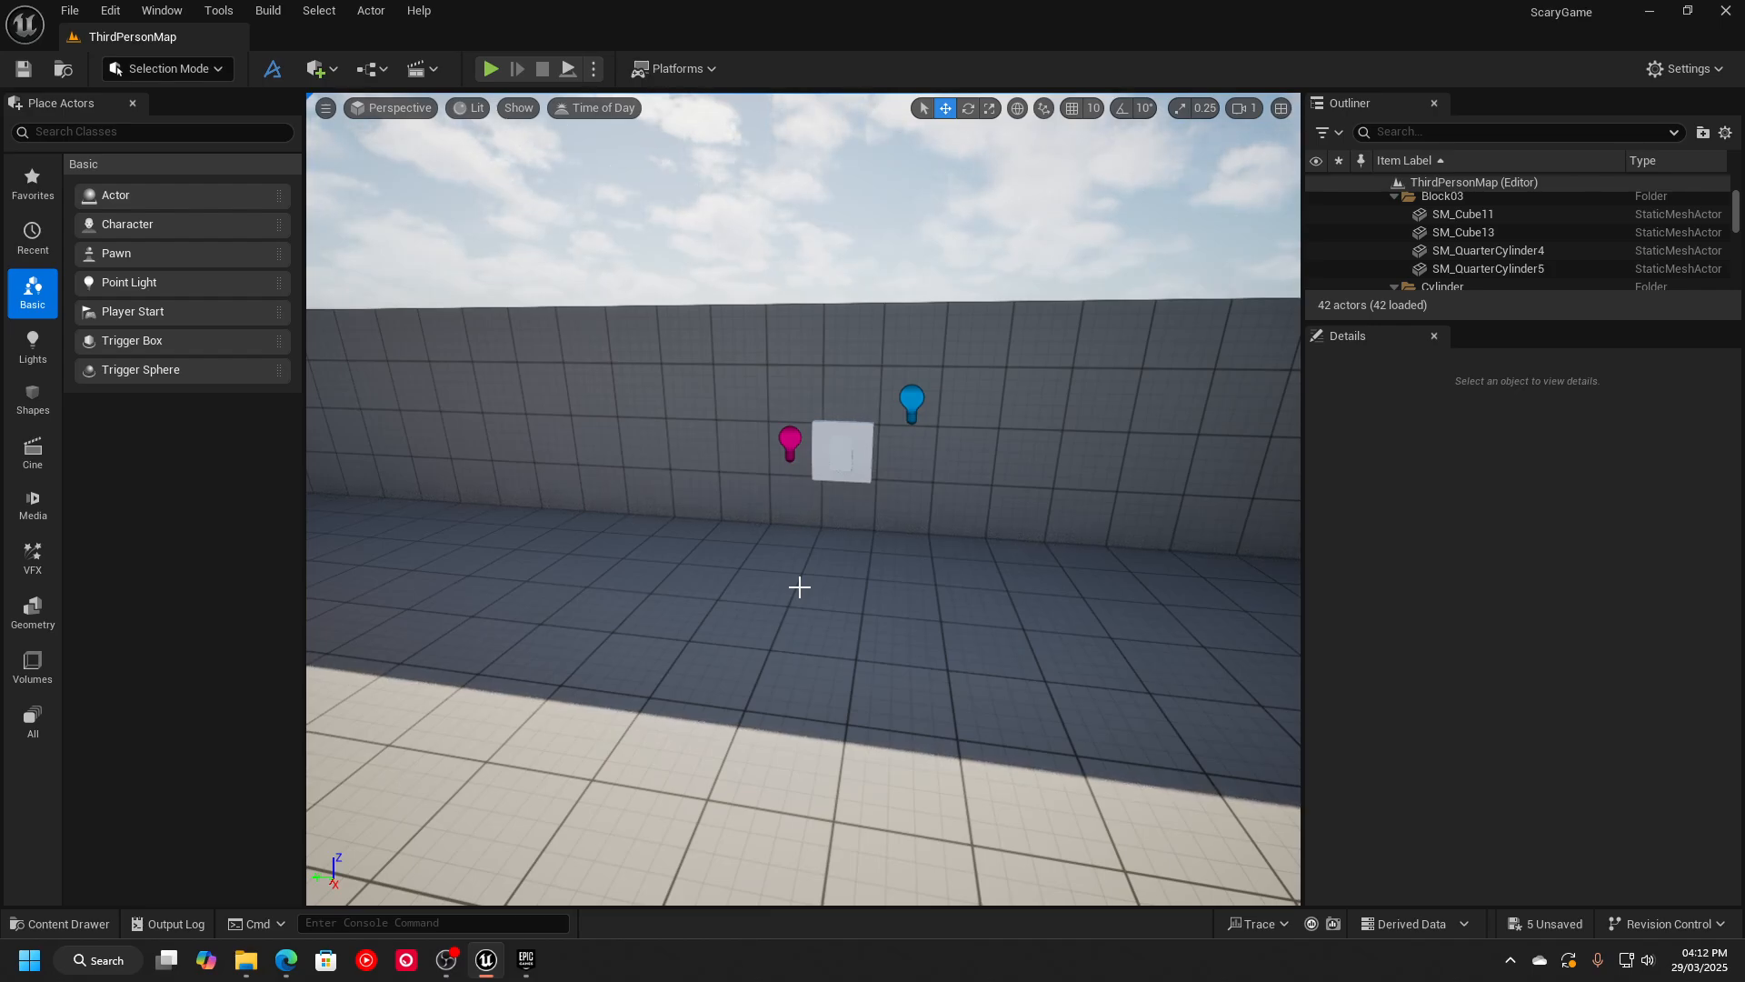
{"action": "key", "text": "w"}
{"action": "mouse_move", "coordinate": [803, 499]}
{"action": "right_mouse_down"}
{"action": "mouse_move", "coordinate": [731, 454]}
{"action": "mouse_move", "coordinate": [490, 491]}
{"action": "mouse_move", "coordinate": [427, 465]}
{"action": "mouse_move", "coordinate": [420, 393]}
{"action": "mouse_move", "coordinate": [482, 400]}
{"action": "mouse_move", "coordinate": [307, 433]}
{"action": "mouse_move", "coordinate": [928, 445]}
{"action": "mouse_move", "coordinate": [955, 420]}
{"action": "mouse_move", "coordinate": [809, 409]}
{"action": "mouse_move", "coordinate": [637, 446]}
{"action": "mouse_move", "coordinate": [578, 427]}
{"action": "mouse_move", "coordinate": [368, 446]}
{"action": "mouse_move", "coordinate": [332, 423]}
{"action": "mouse_move", "coordinate": [311, 441]}
{"action": "mouse_move", "coordinate": [314, 496]}
{"action": "mouse_move", "coordinate": [273, 454]}
{"action": "right_mouse_up"}
{"action": "key", "text": "w"}
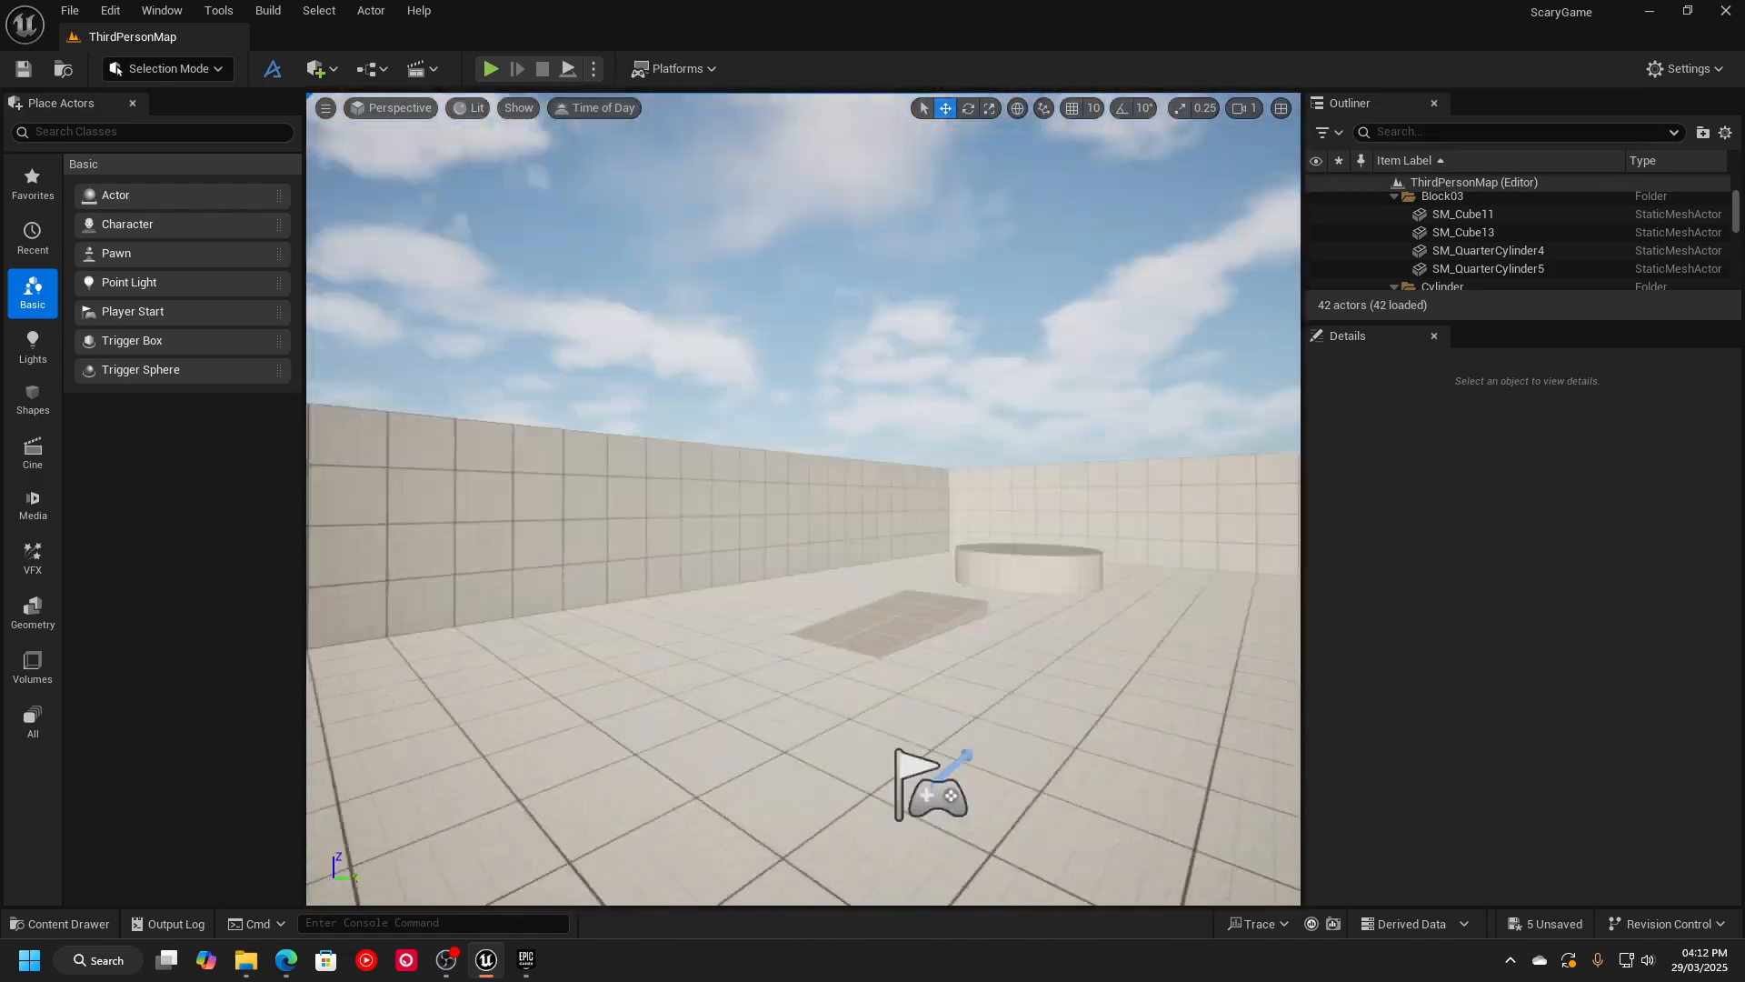
{"action": "right_click_drag", "start_coordinate": [804, 499], "coordinate": [1126, 509]}
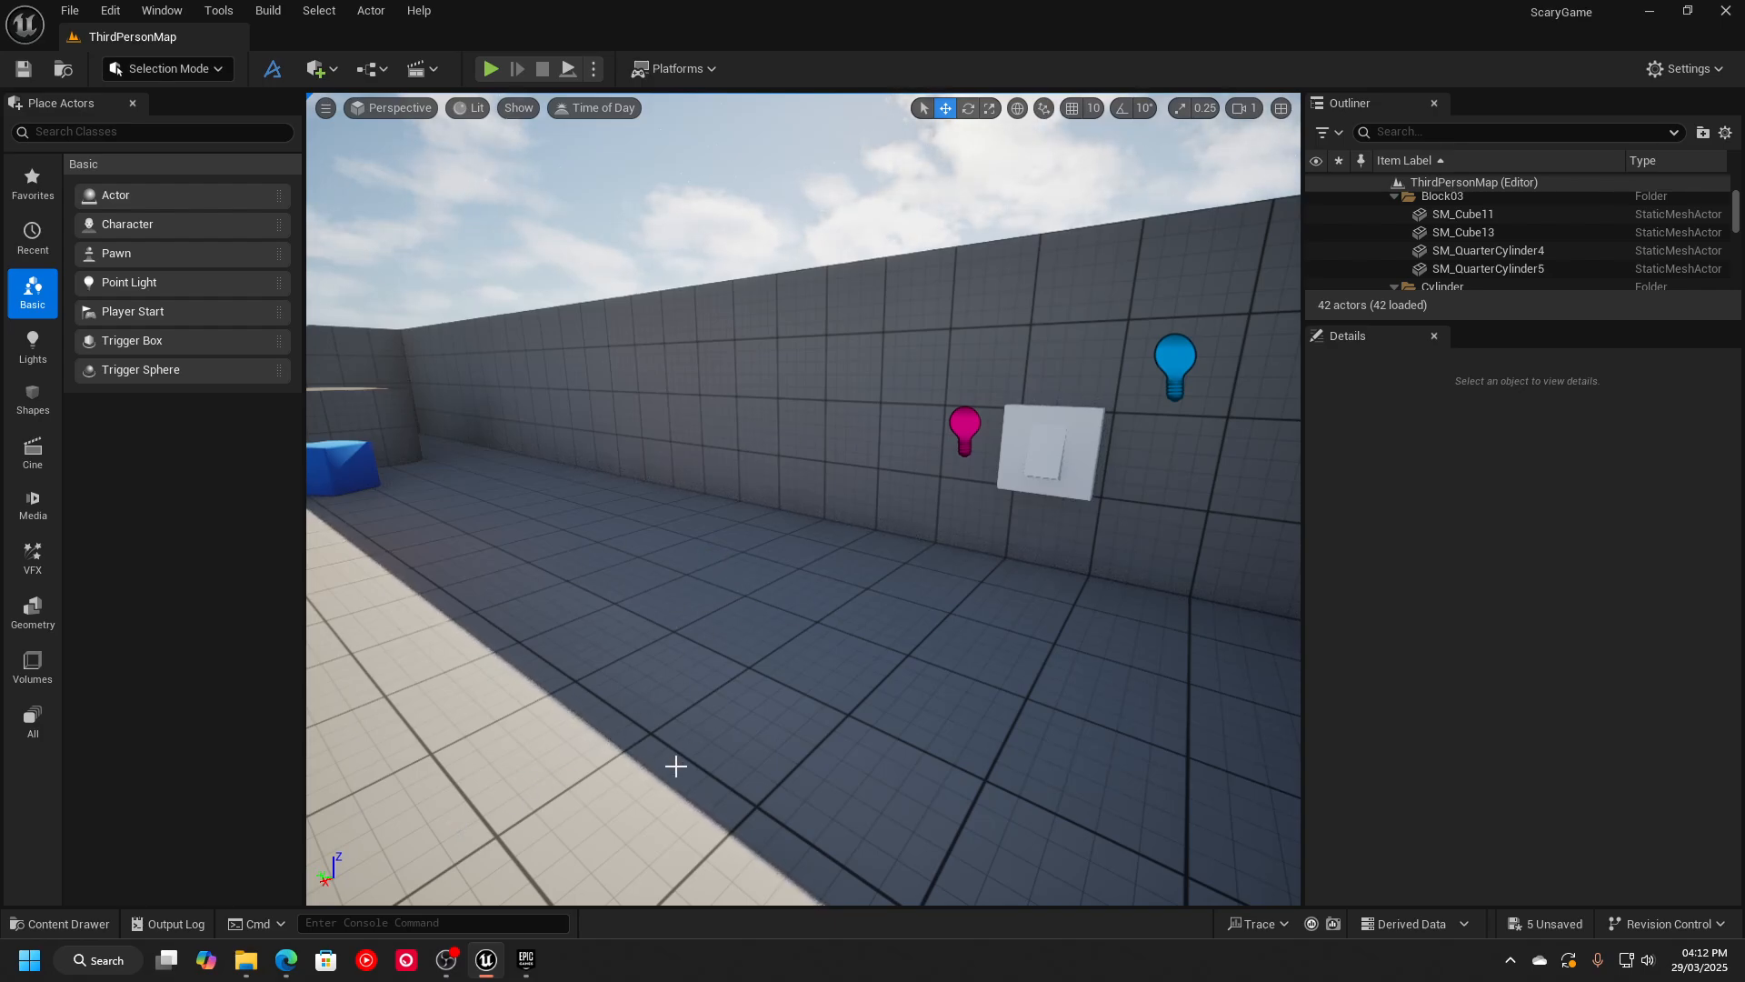
Switch to the Epic Games Launcher, search the Fab Library for "fab", clear the search and return to the Unreal level.
{"action": "left_click", "coordinate": [525, 960]}
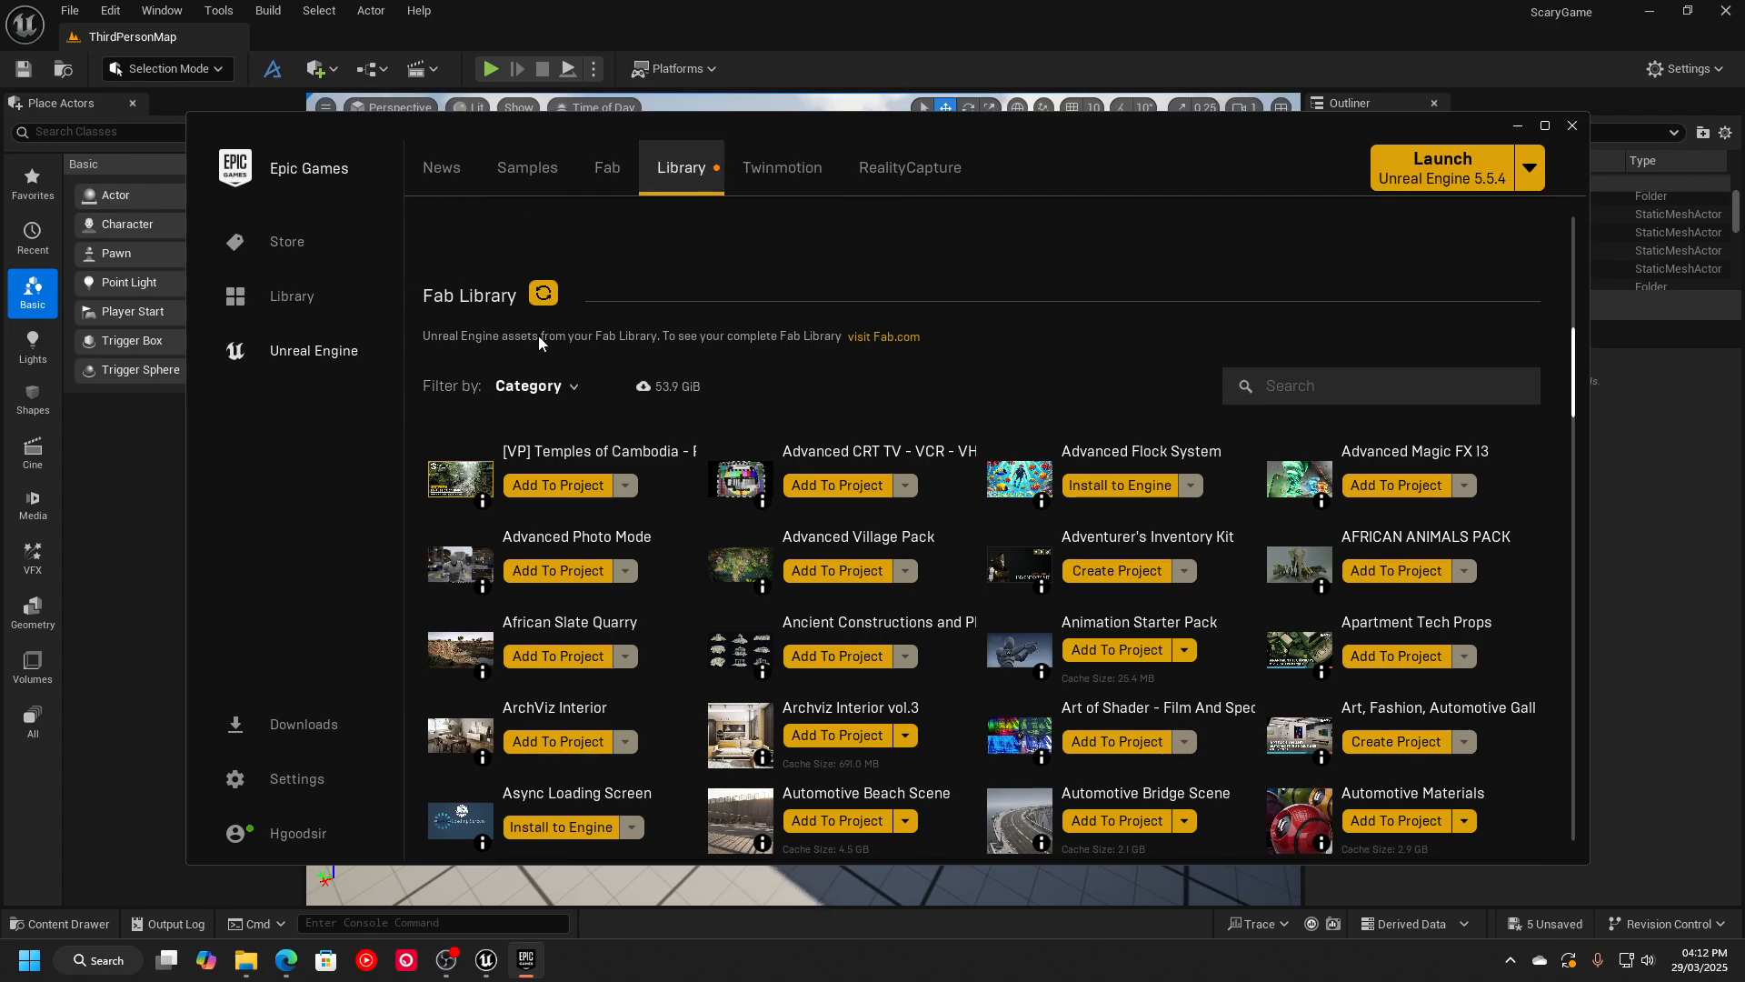
{"action": "left_click", "coordinate": [1282, 386]}
{"action": "type", "text": "fab"}
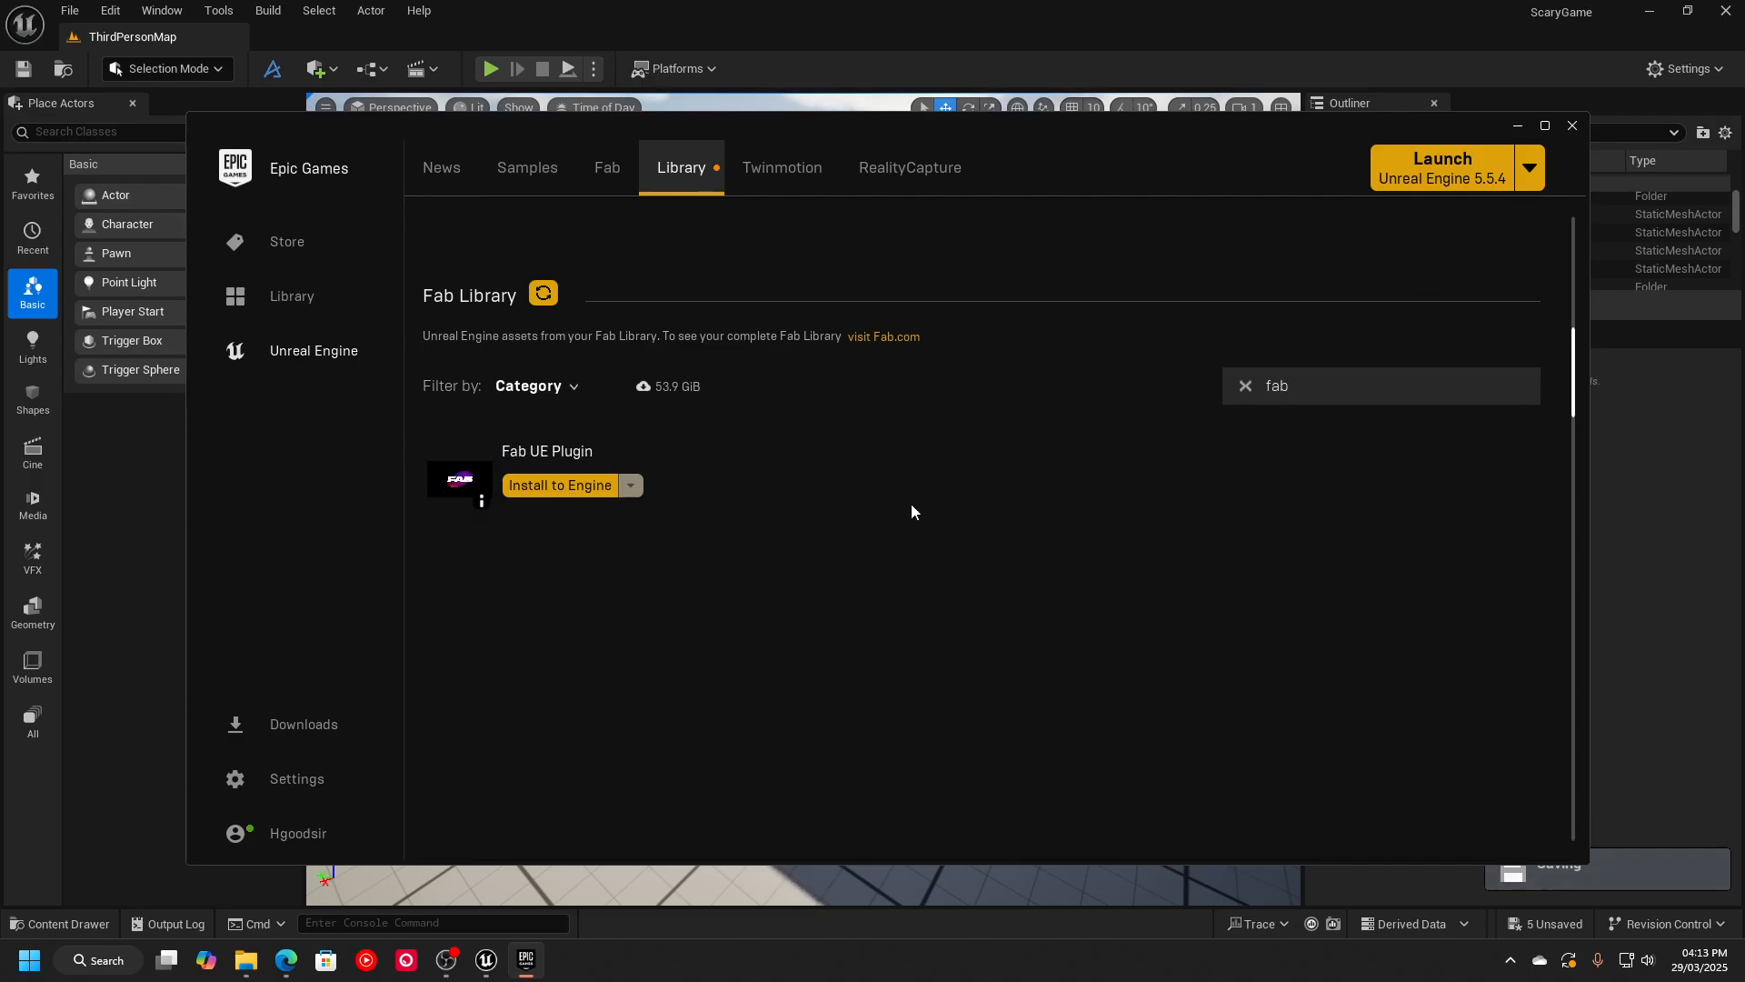
{"action": "left_click", "coordinate": [1246, 387]}
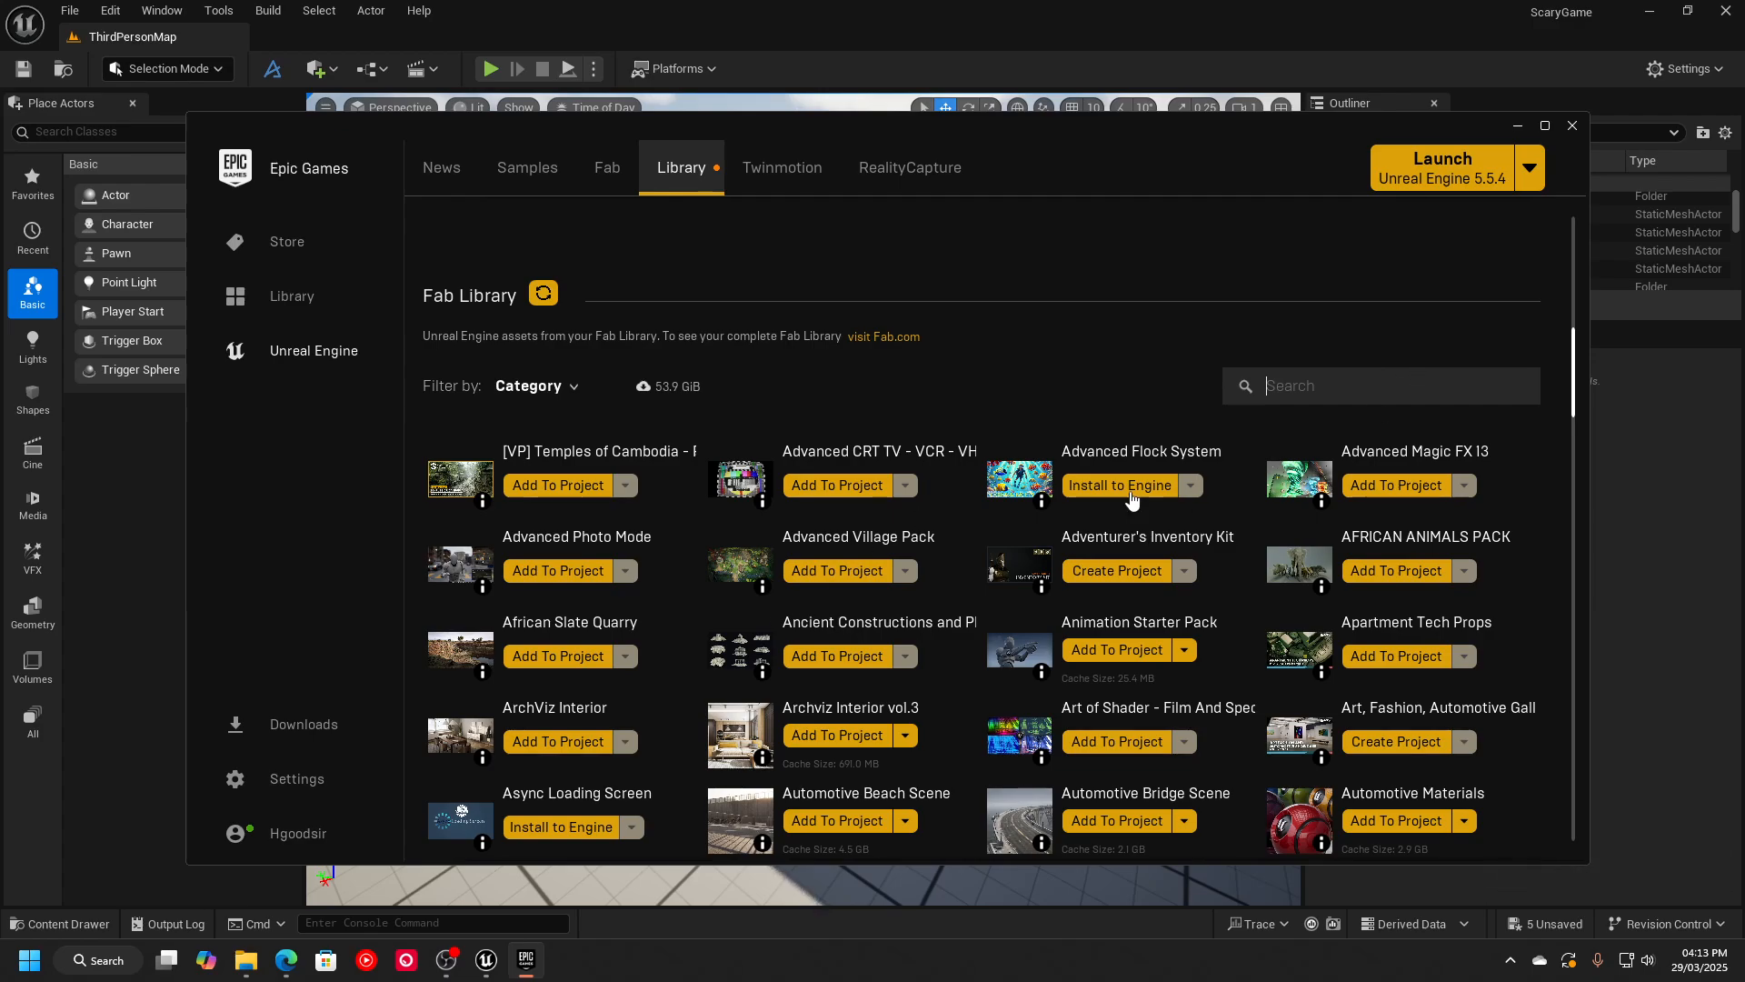
{"action": "left_click", "coordinate": [1517, 126]}
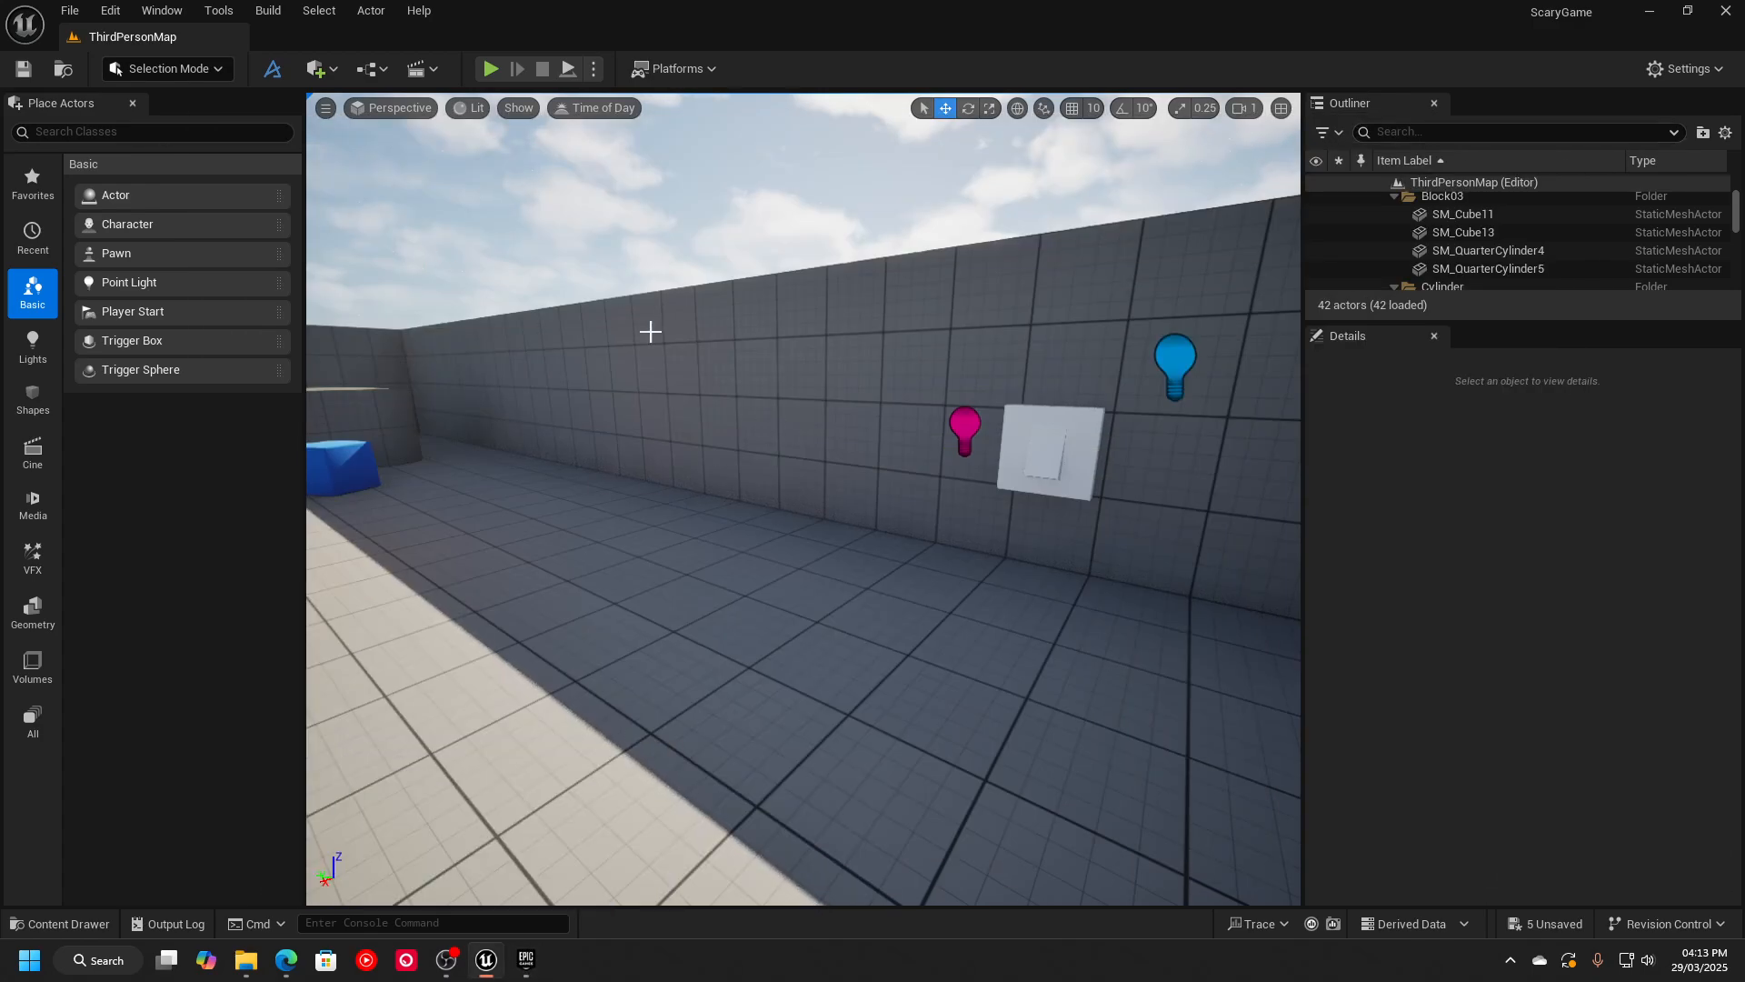
Open the Fab window in Unreal Engine and browse the assets in My Library.
{"action": "left_click", "coordinate": [144, 13]}
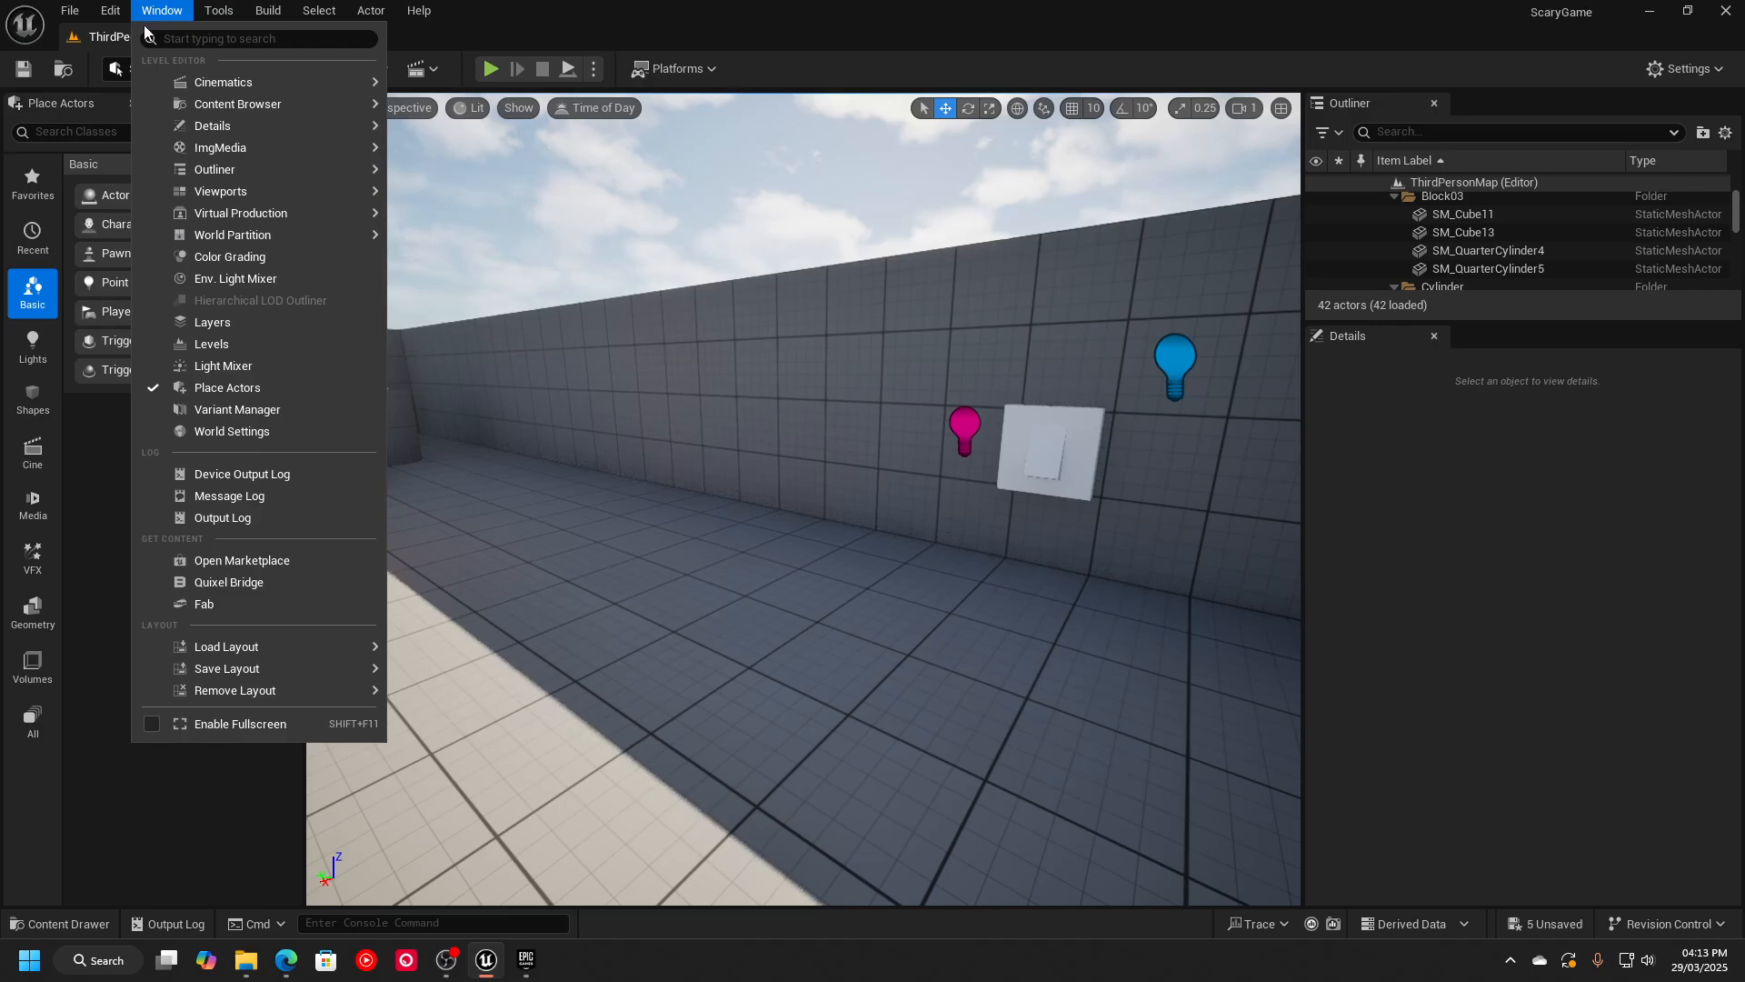
{"action": "left_click", "coordinate": [223, 603]}
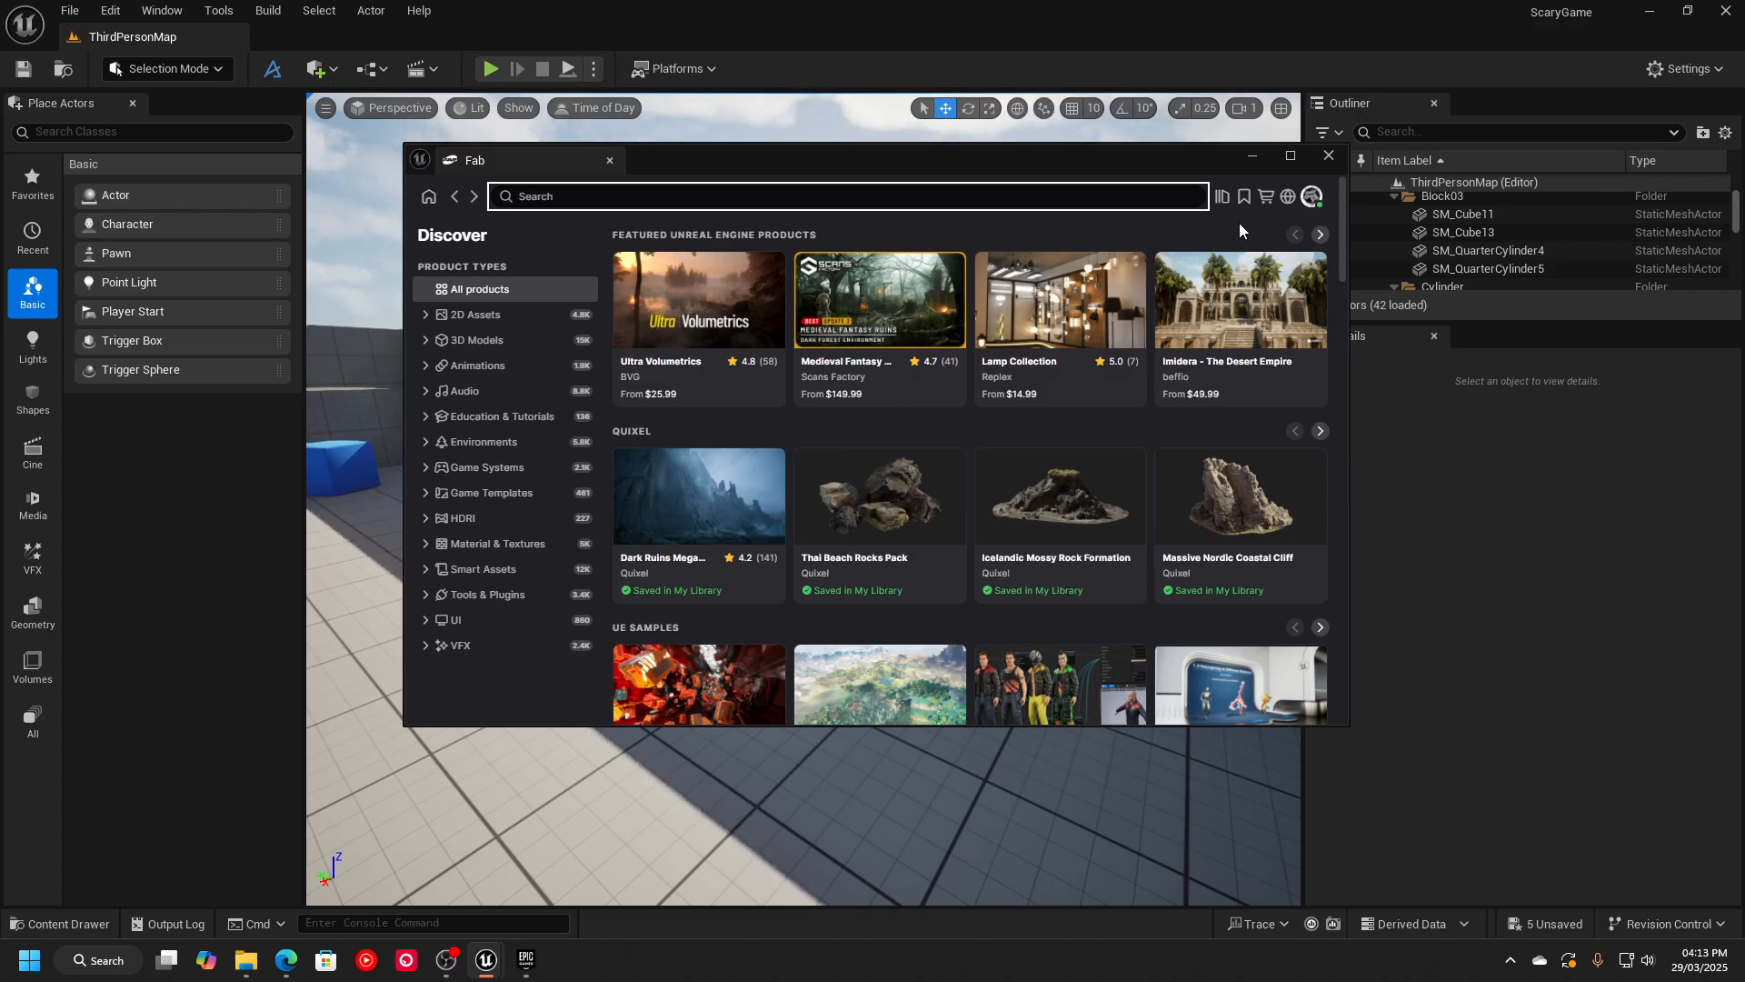
{"action": "left_click", "coordinate": [1223, 197]}
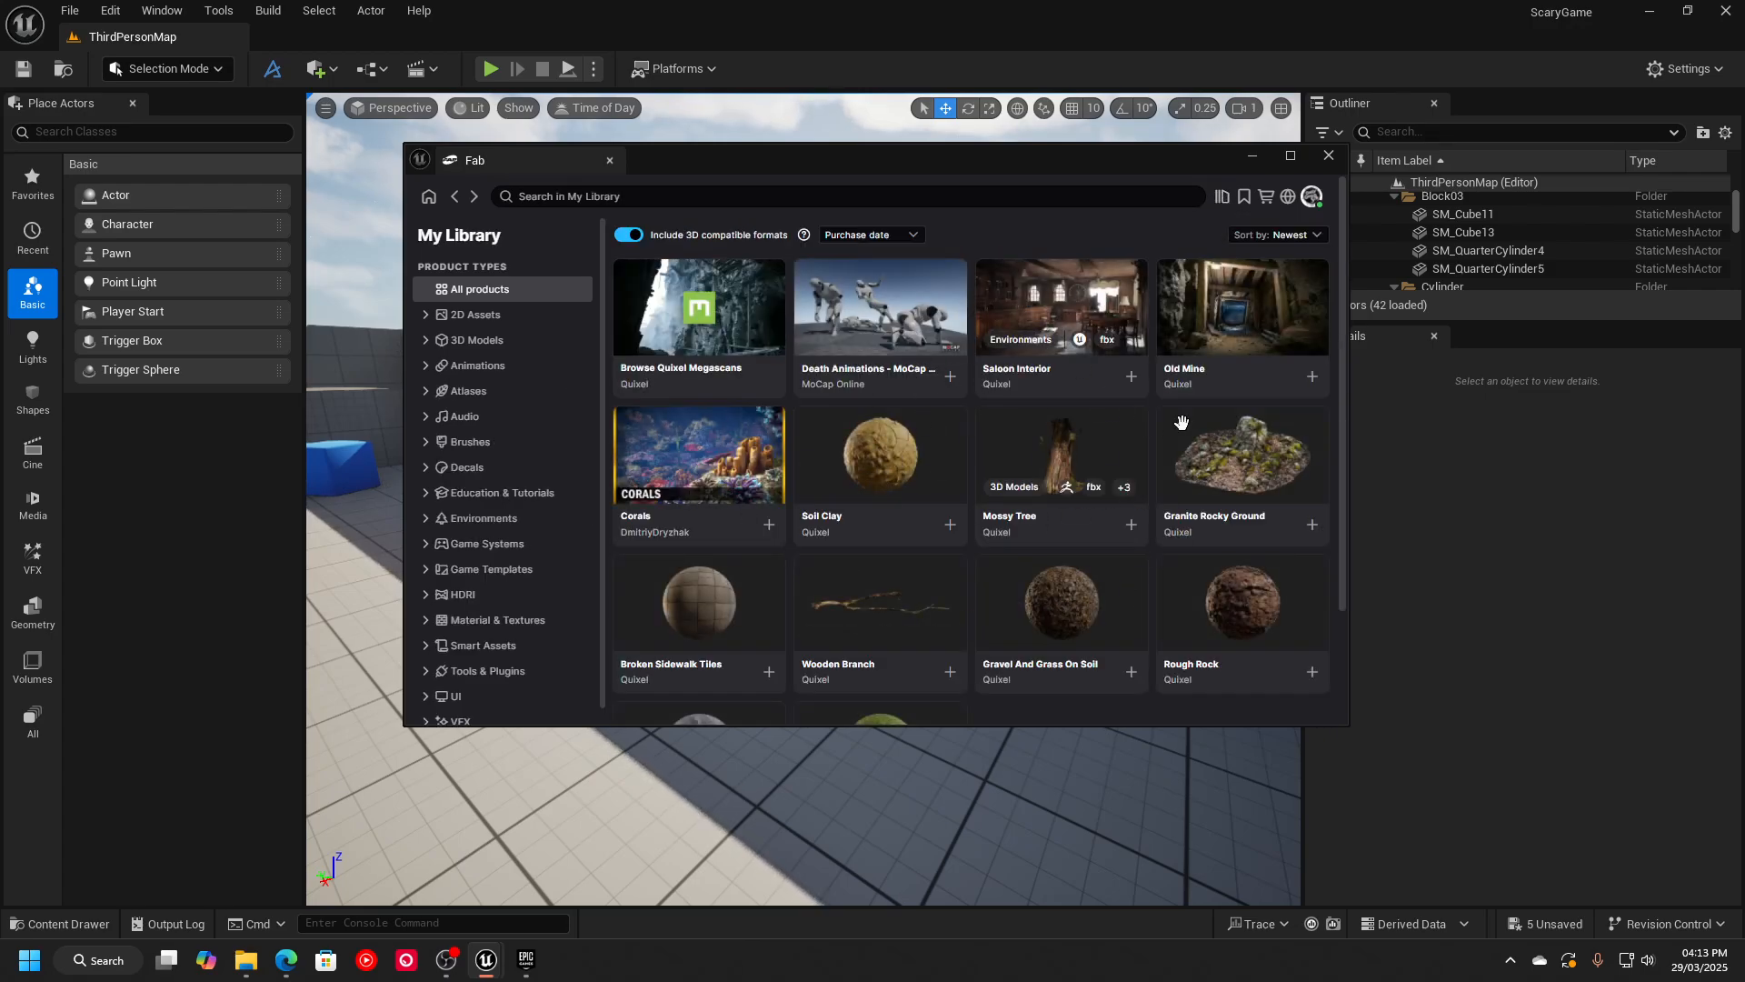
{"action": "scroll", "coordinate": [1057, 520], "scroll_direction": "down", "scroll_amount": 3}
{"action": "scroll", "coordinate": [1057, 520], "scroll_direction": "up", "scroll_amount": 2}
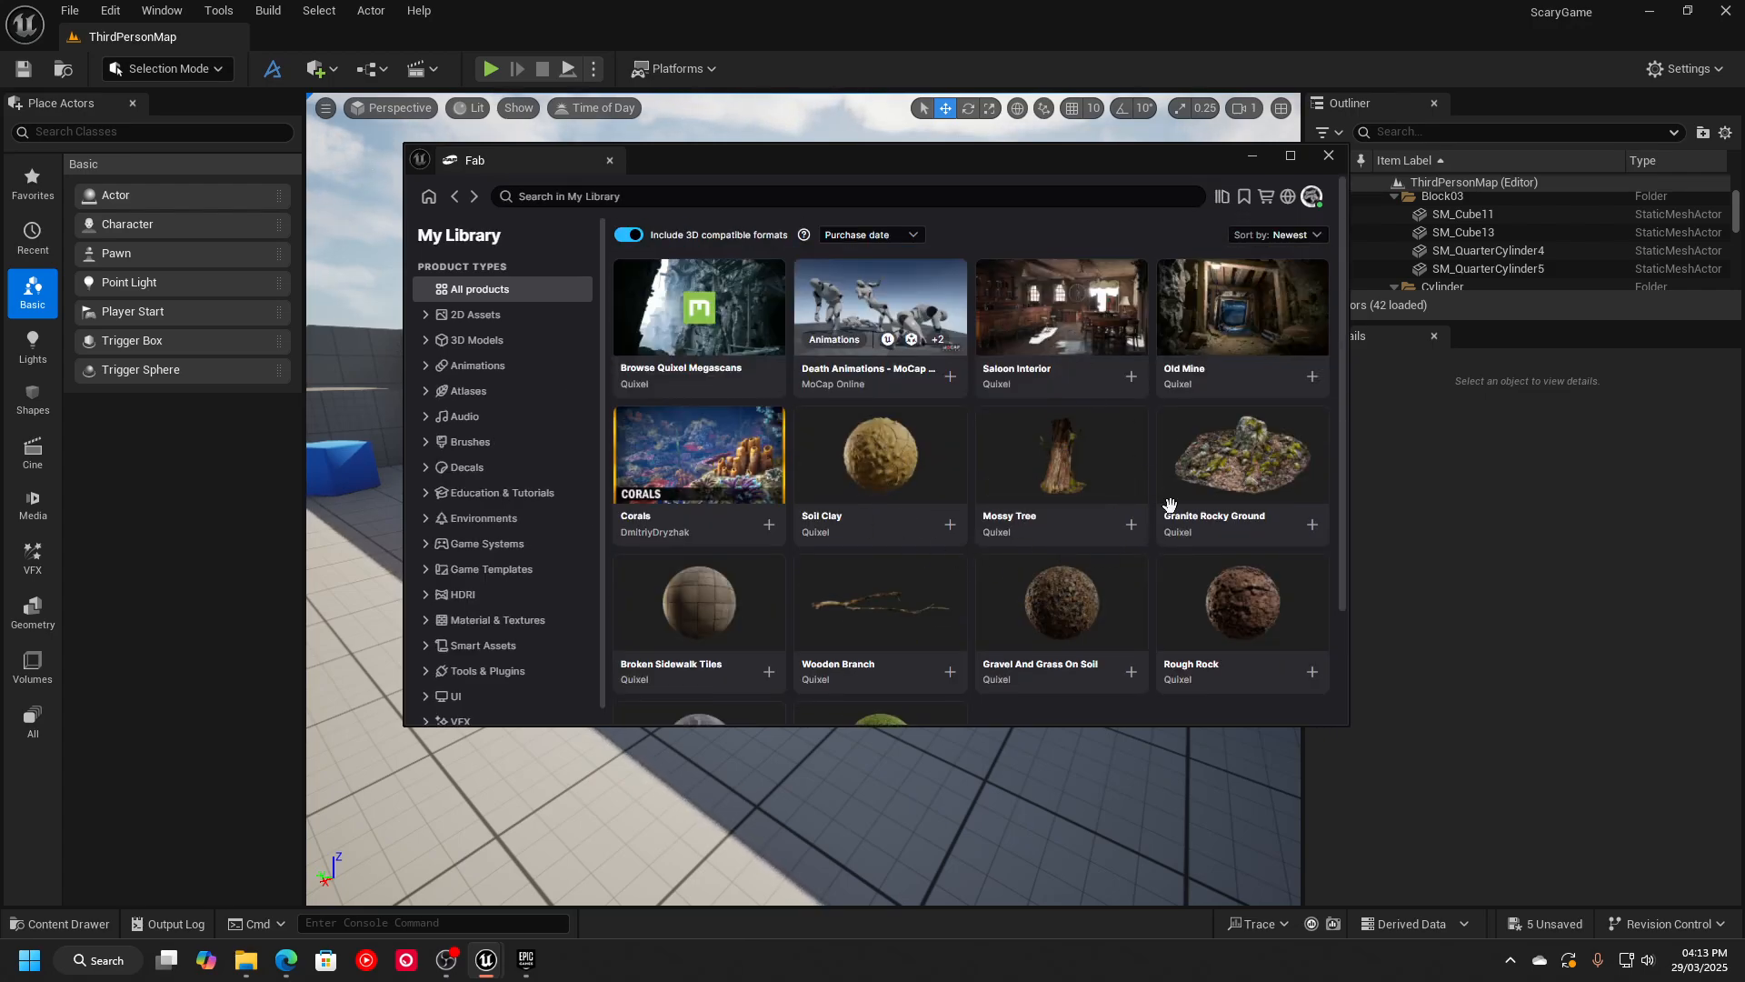
{"action": "scroll", "coordinate": [1060, 488], "scroll_direction": "down", "scroll_amount": 2}
{"action": "scroll", "coordinate": [1060, 489], "scroll_direction": "up", "scroll_amount": 2}
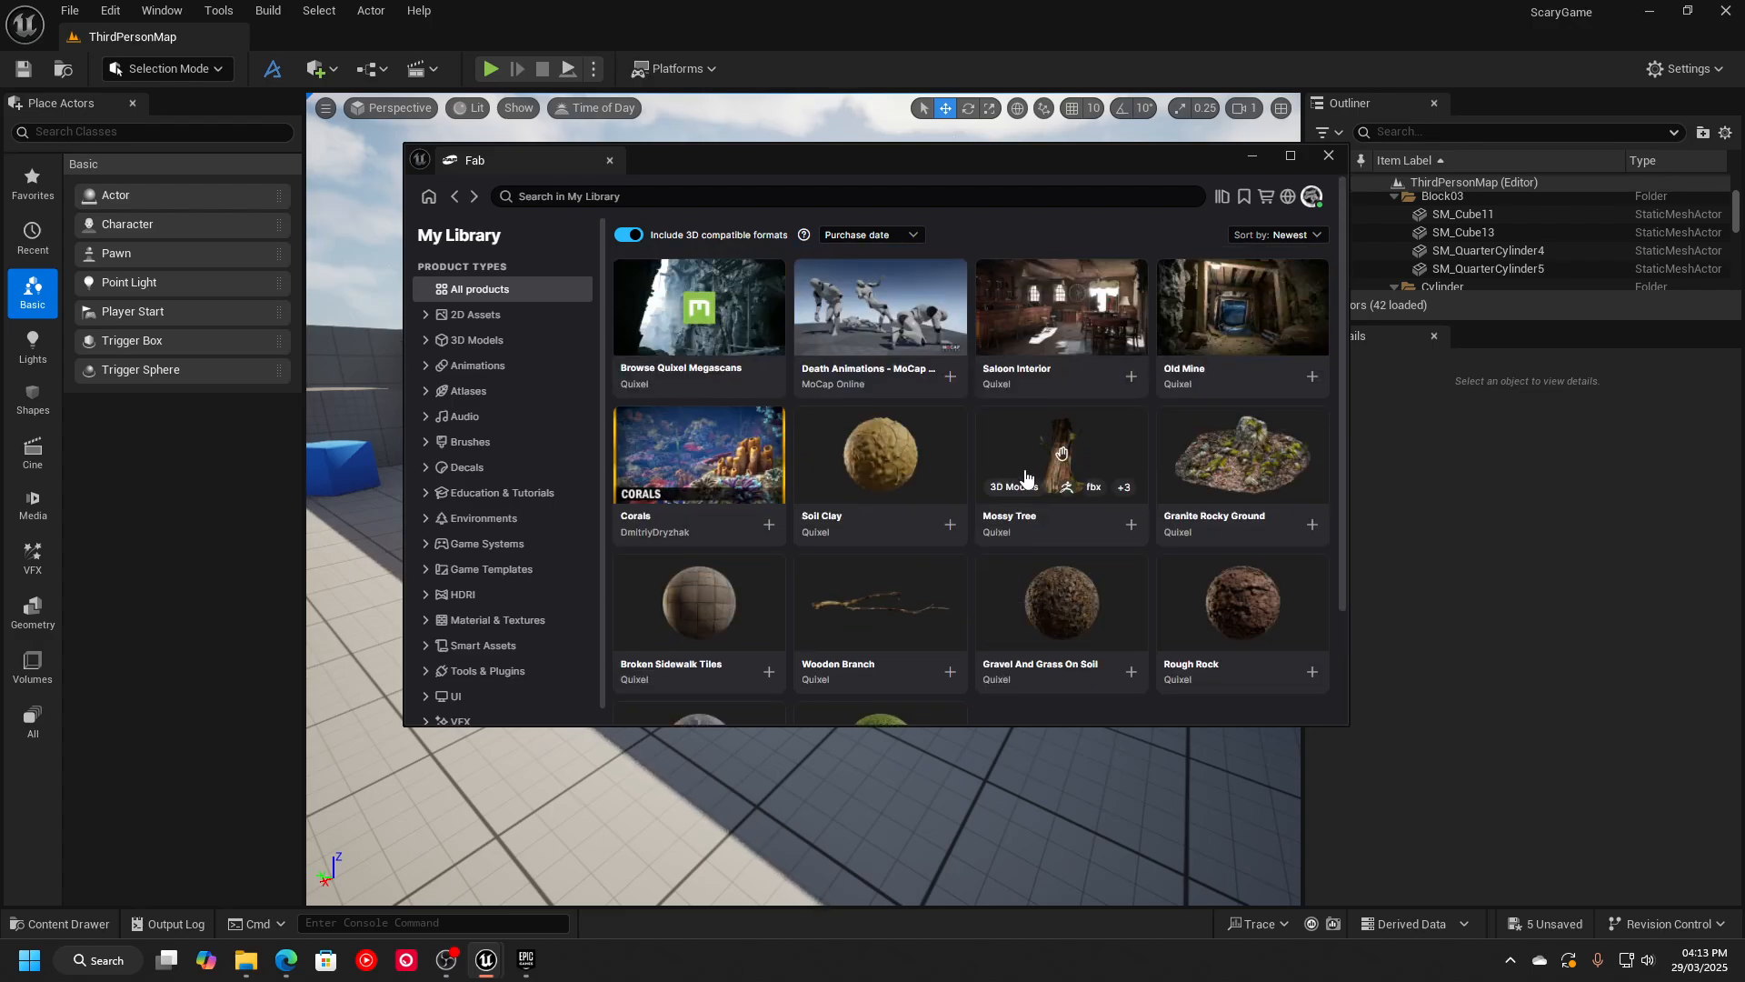
Open the Quixel Megascans catalogue and browse its environments and props.
{"action": "left_click", "coordinate": [699, 377]}
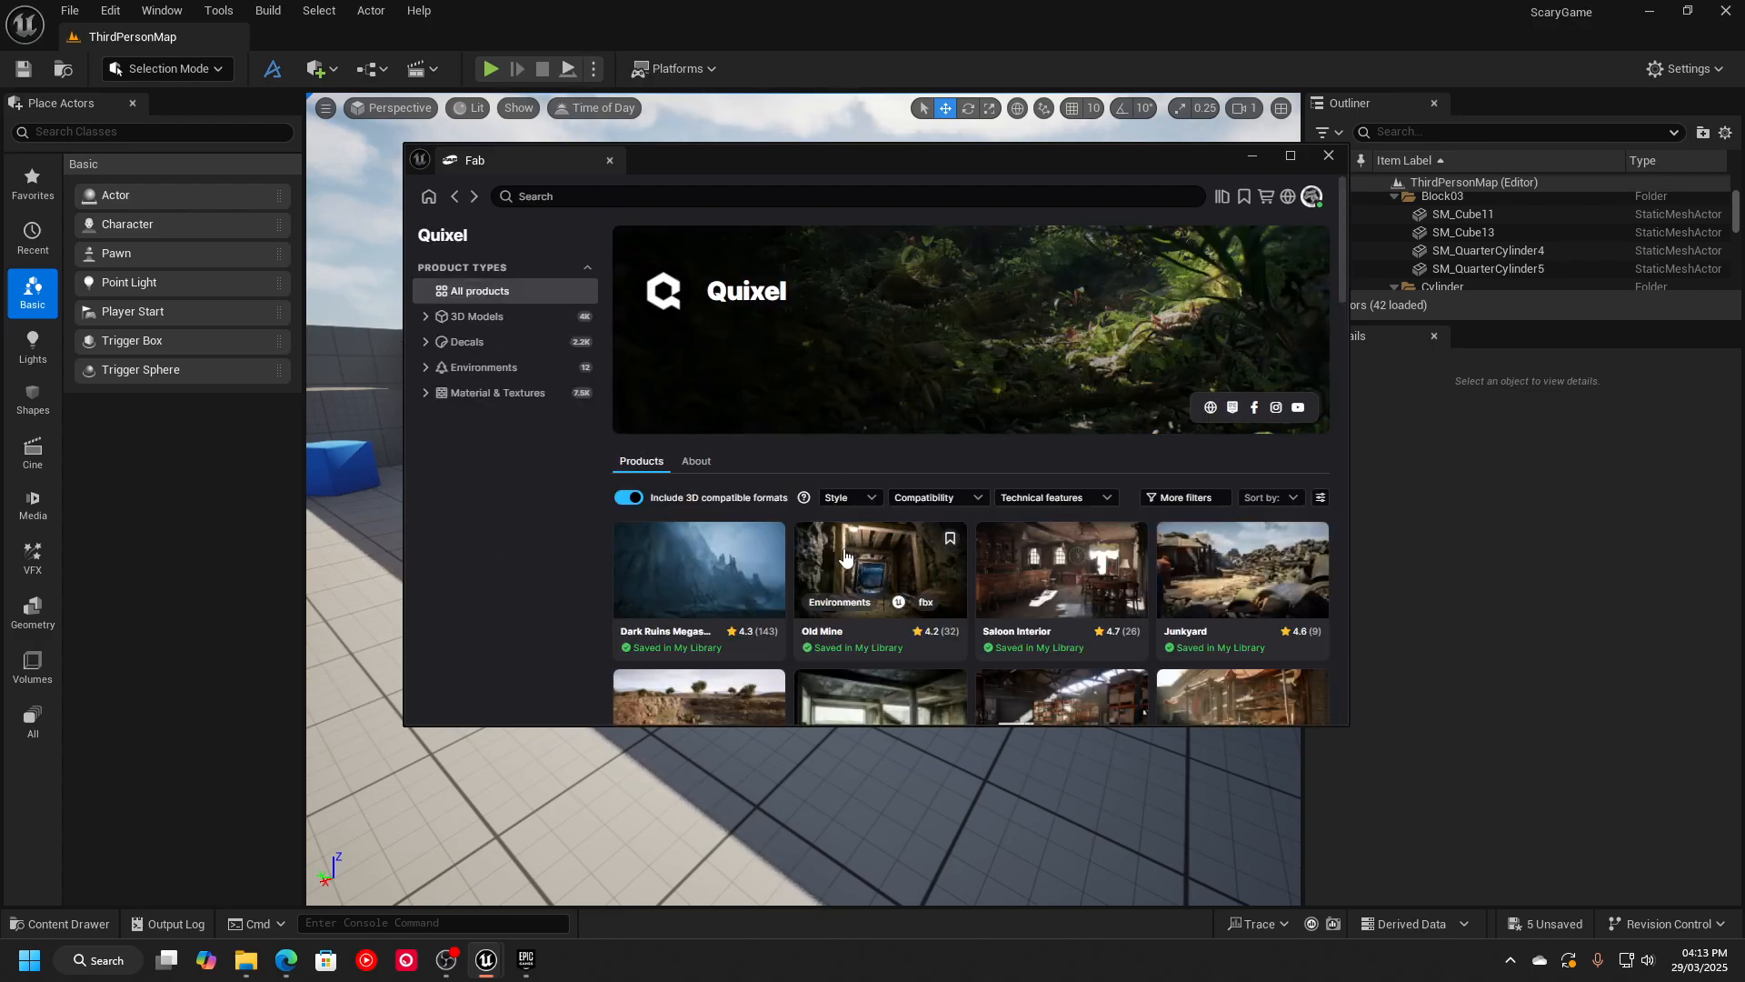
{"action": "scroll", "coordinate": [824, 431], "scroll_direction": "down", "scroll_amount": 2}
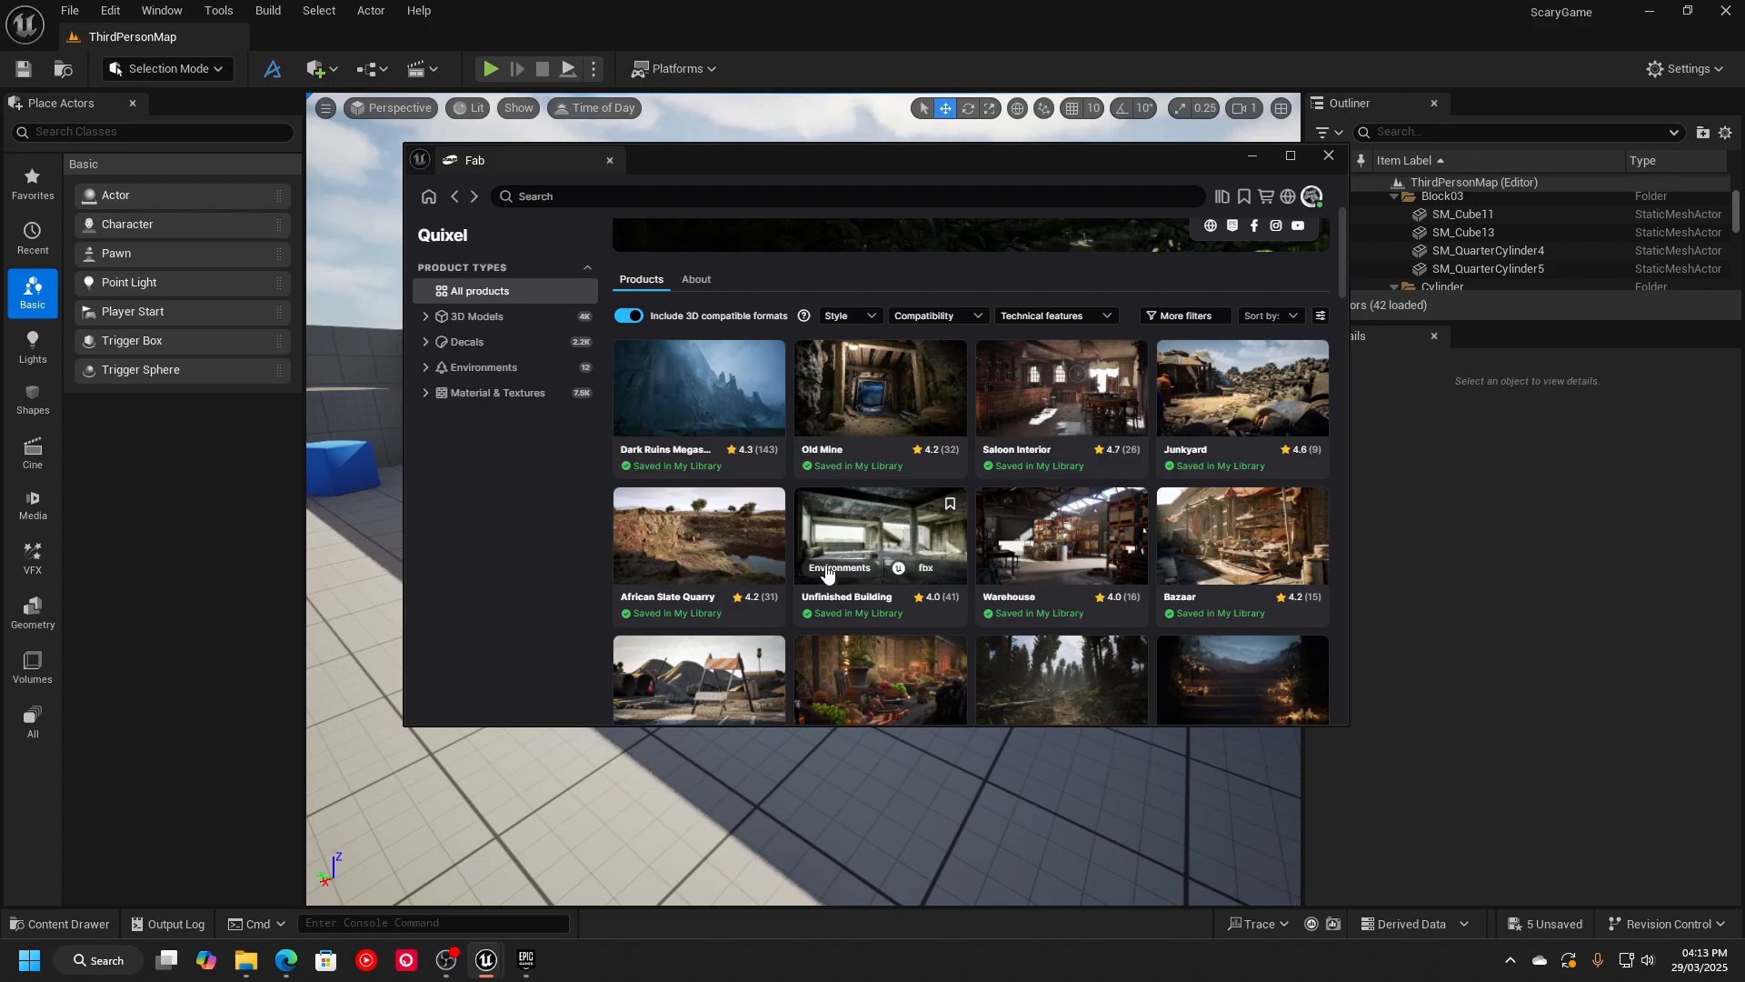
{"action": "scroll", "coordinate": [881, 545], "scroll_direction": "down", "scroll_amount": 3}
{"action": "scroll", "coordinate": [891, 622], "scroll_direction": "up", "scroll_amount": 5}
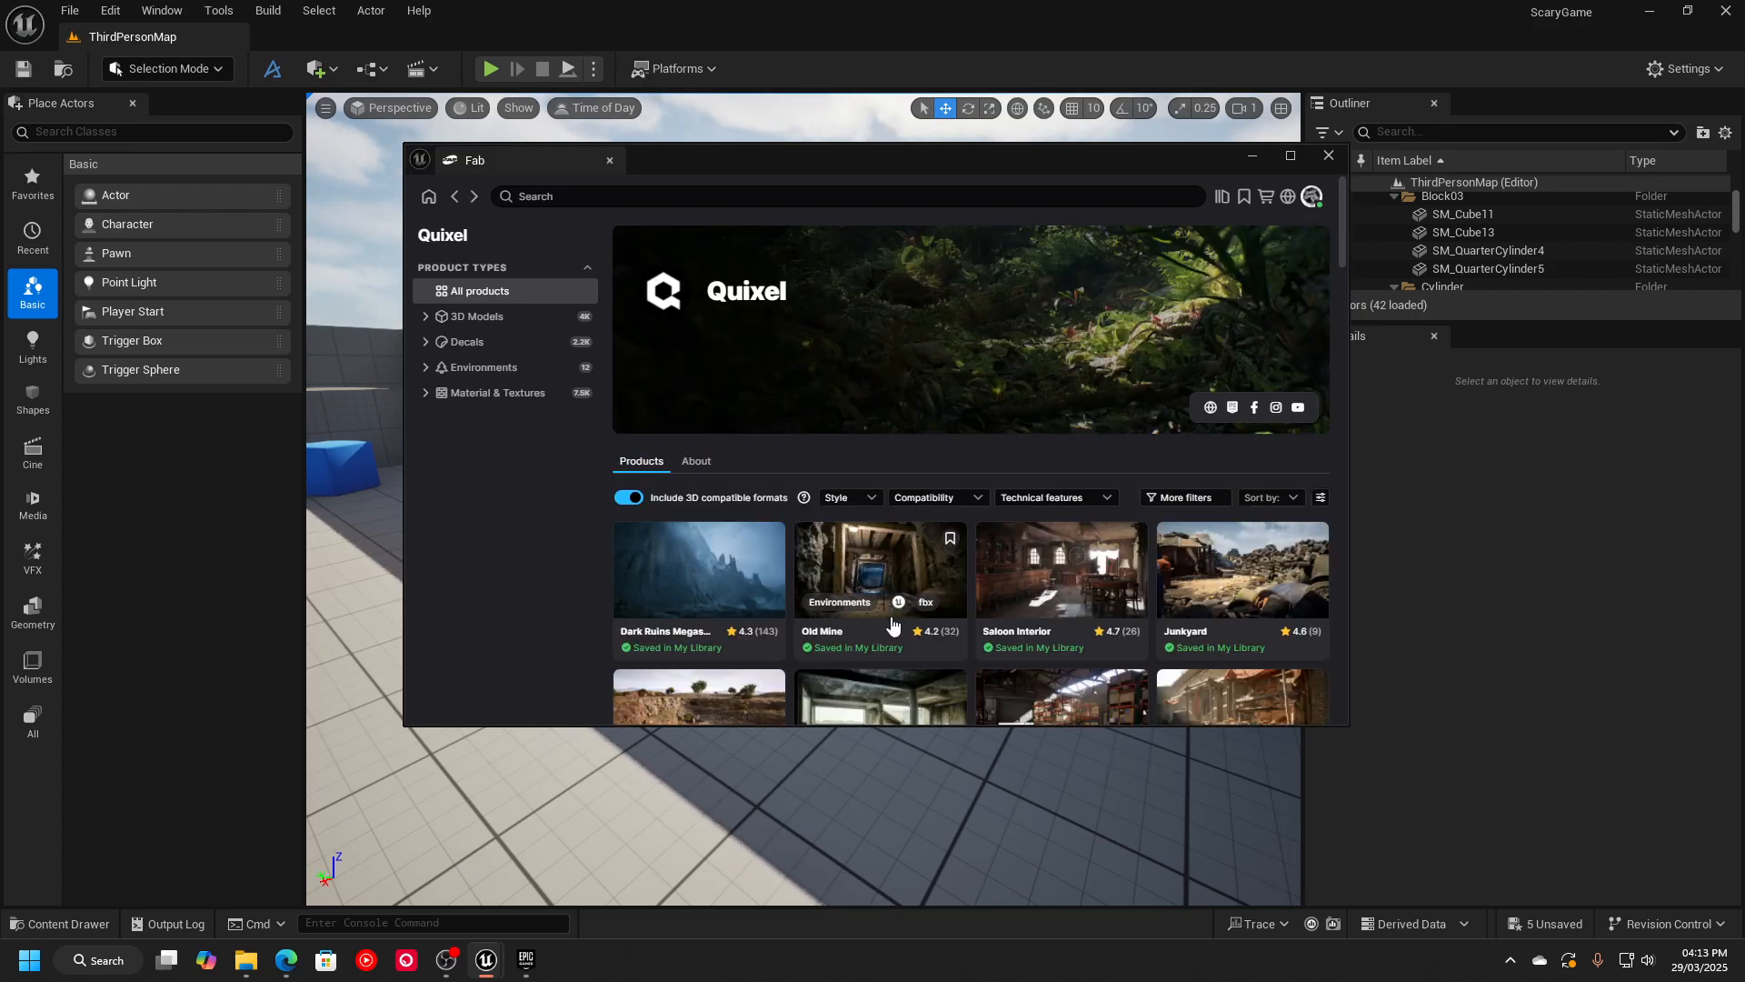
{"action": "scroll", "coordinate": [909, 609], "scroll_direction": "down", "scroll_amount": 12}
{"action": "scroll", "coordinate": [1001, 534], "scroll_direction": "down", "scroll_amount": 10}
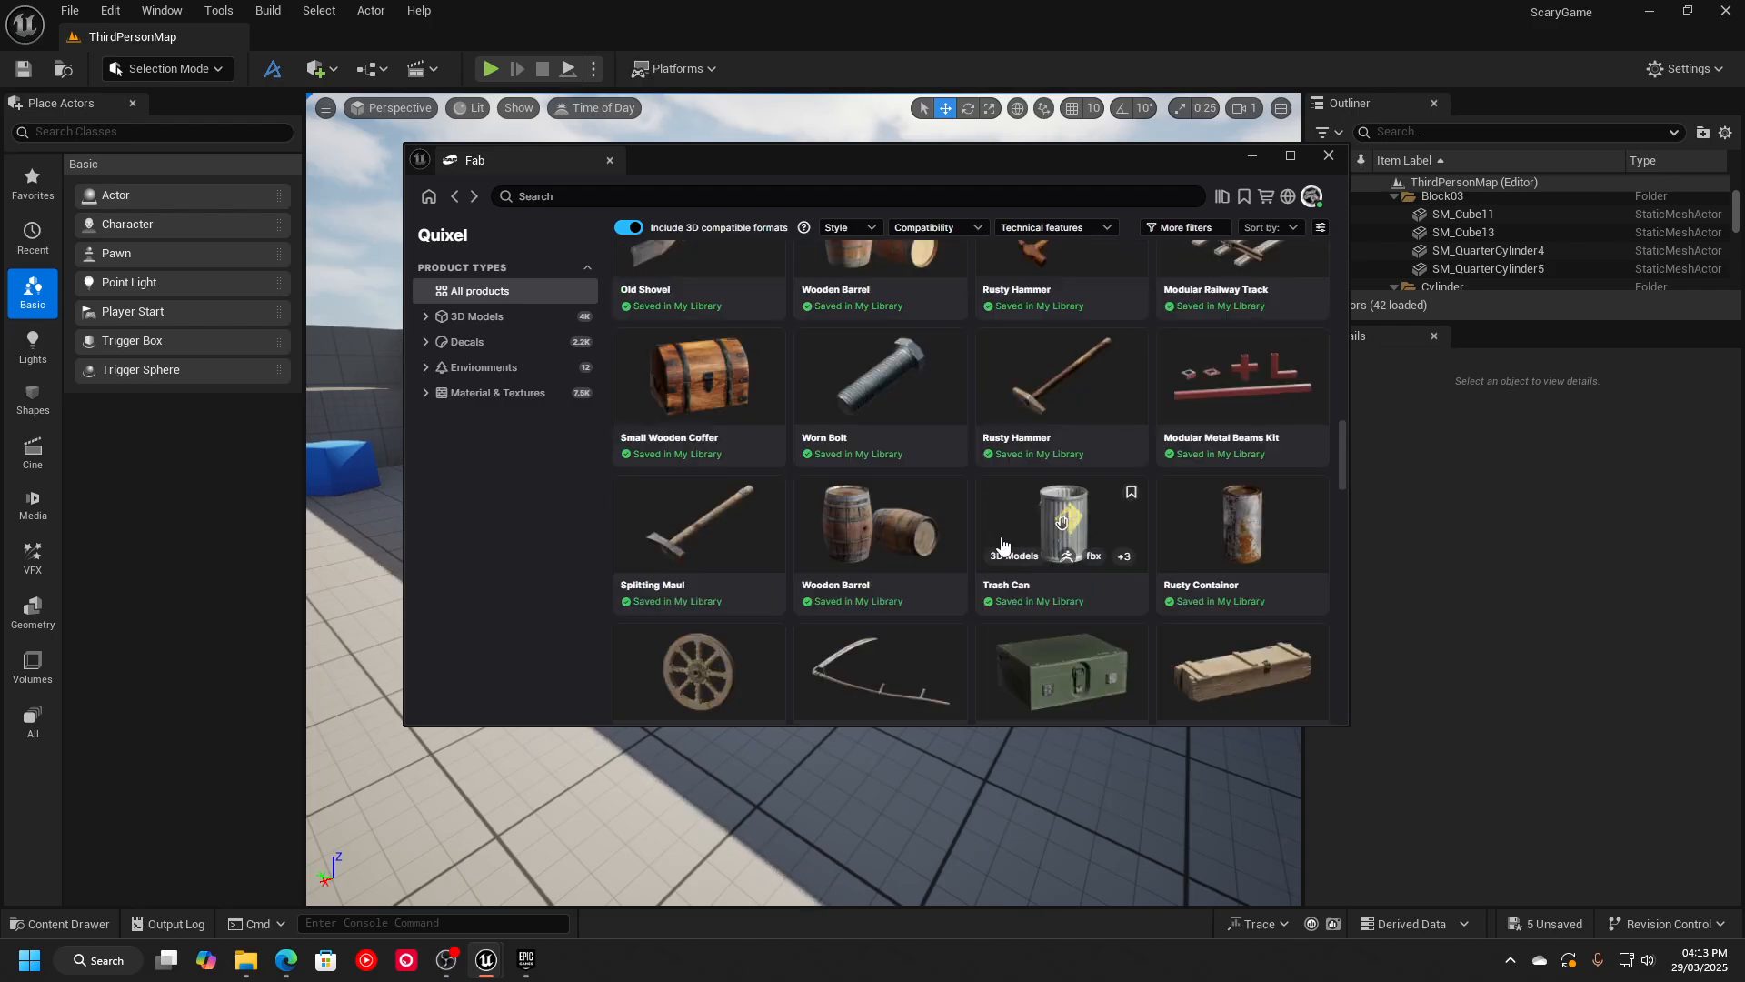
{"action": "scroll", "coordinate": [991, 543], "scroll_direction": "up", "scroll_amount": 8}
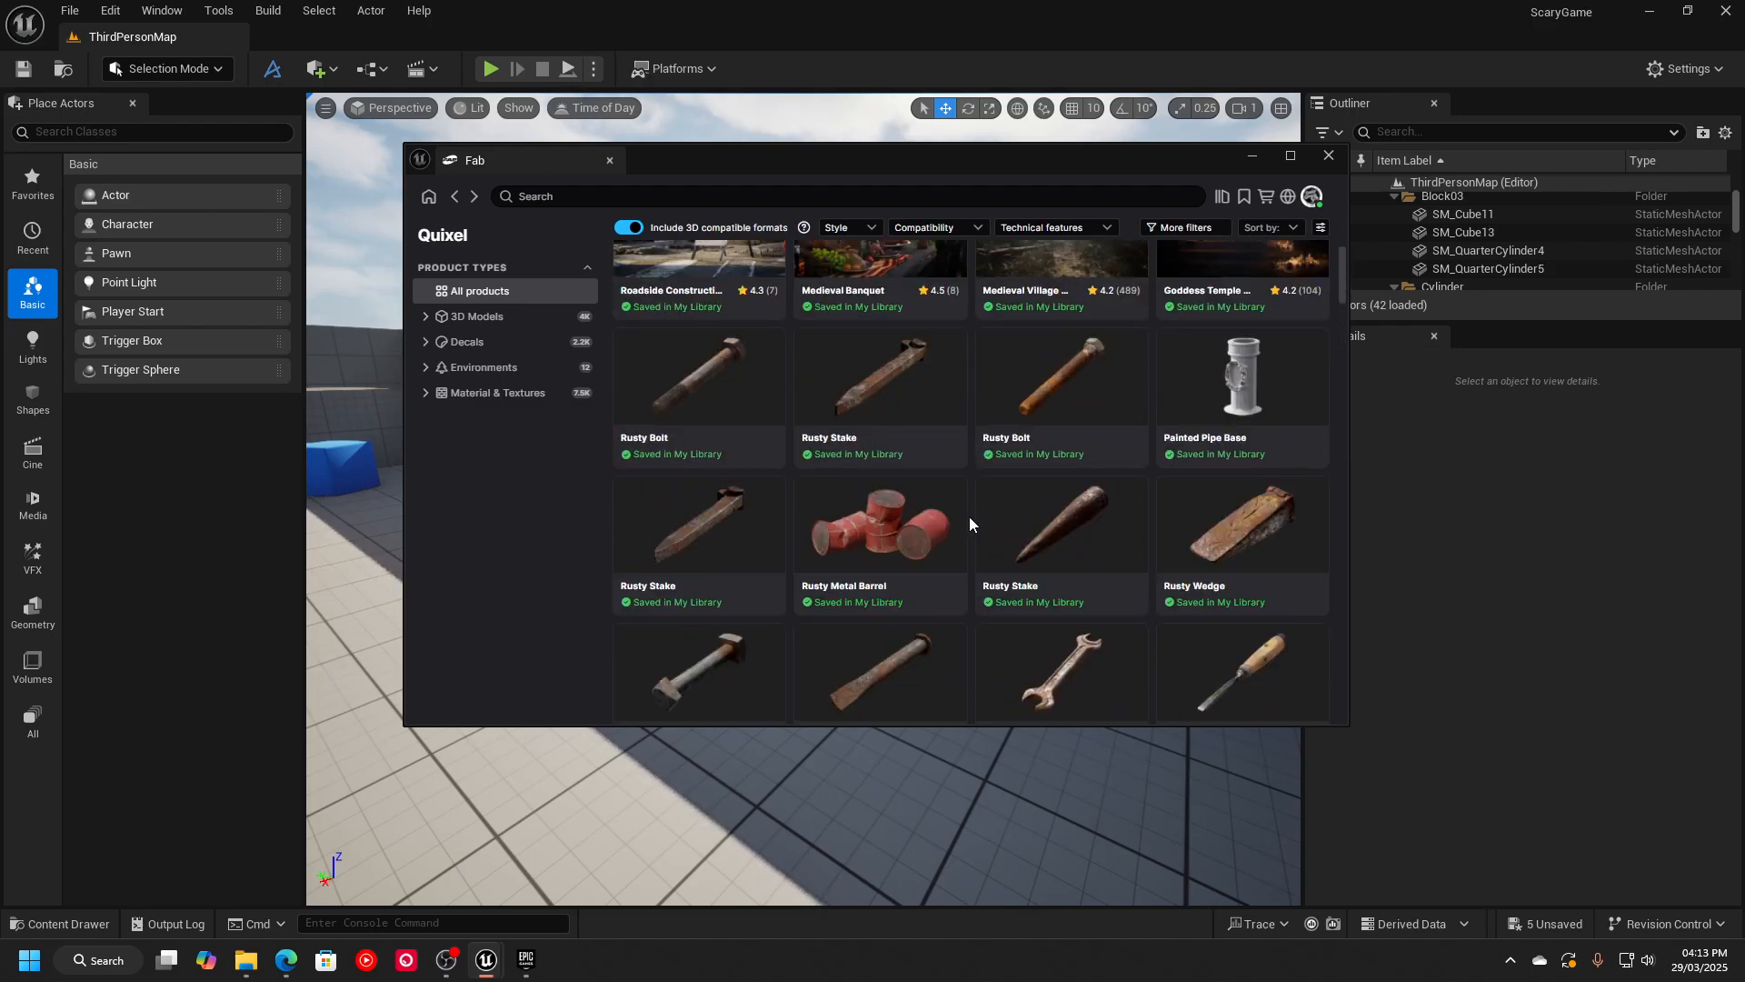
Search Quixel's products for "door", check the quality options of the white-framed Medieval Modular Door and return to the results.
{"action": "left_click", "coordinate": [648, 190]}
{"action": "type", "text": "door"}
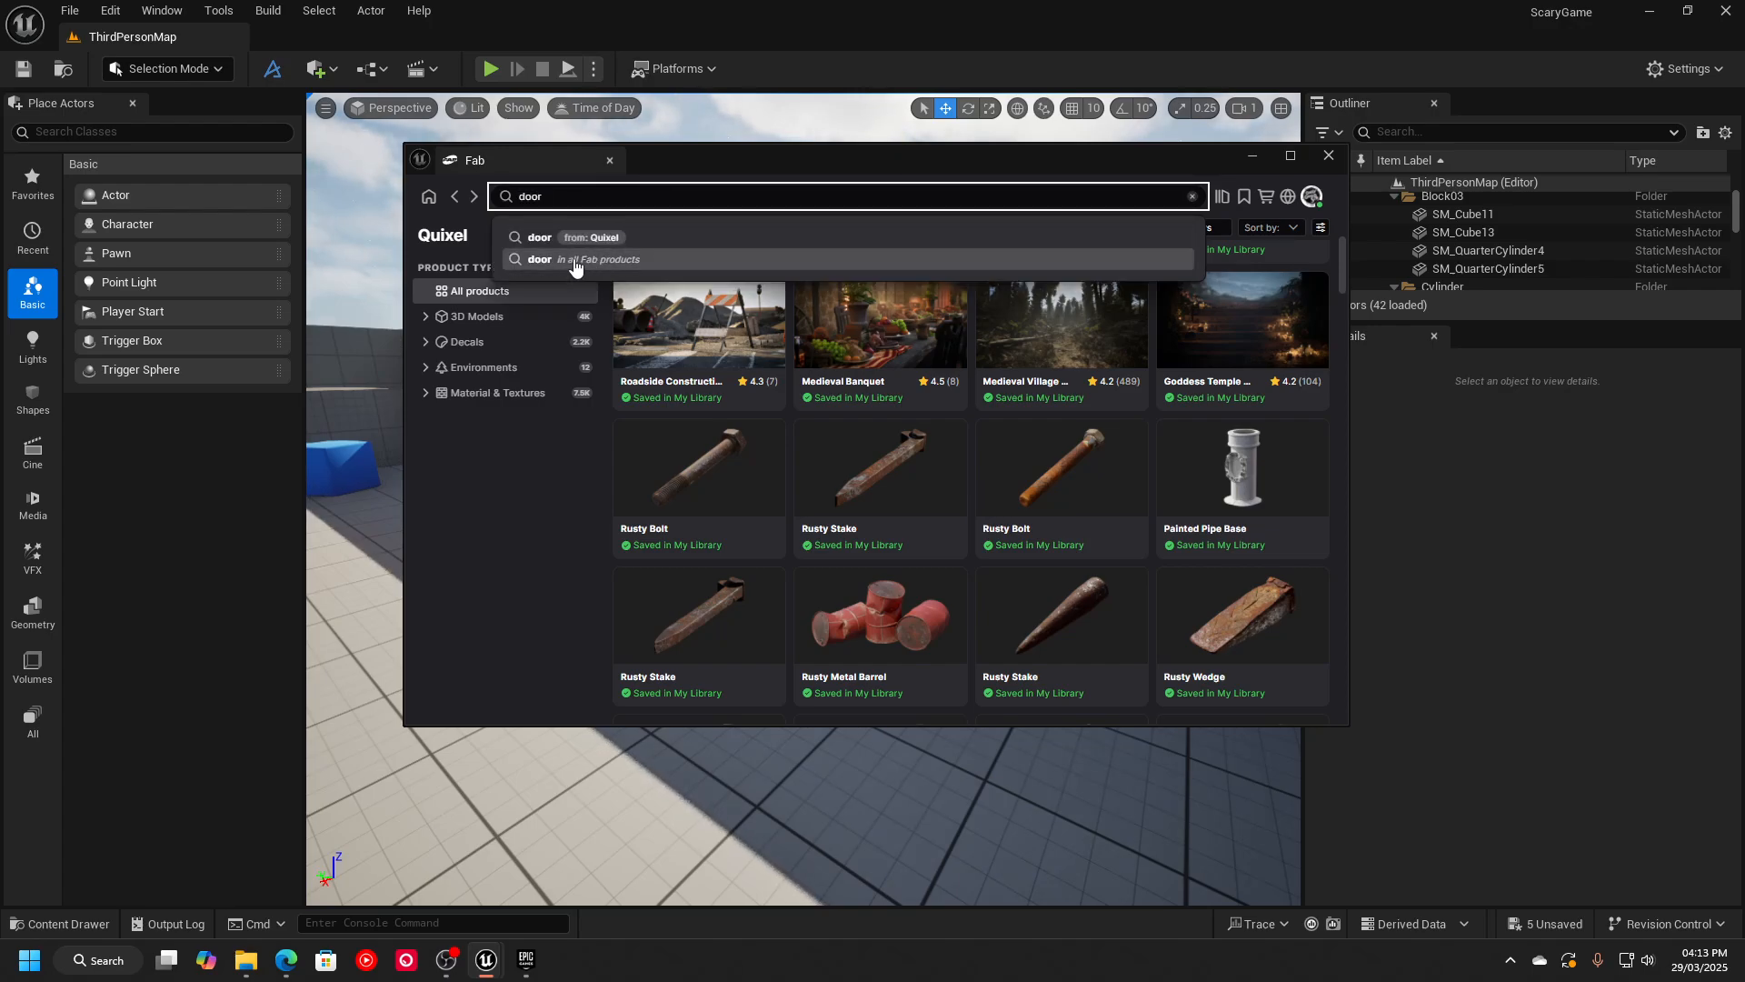
{"action": "left_click", "coordinate": [598, 238]}
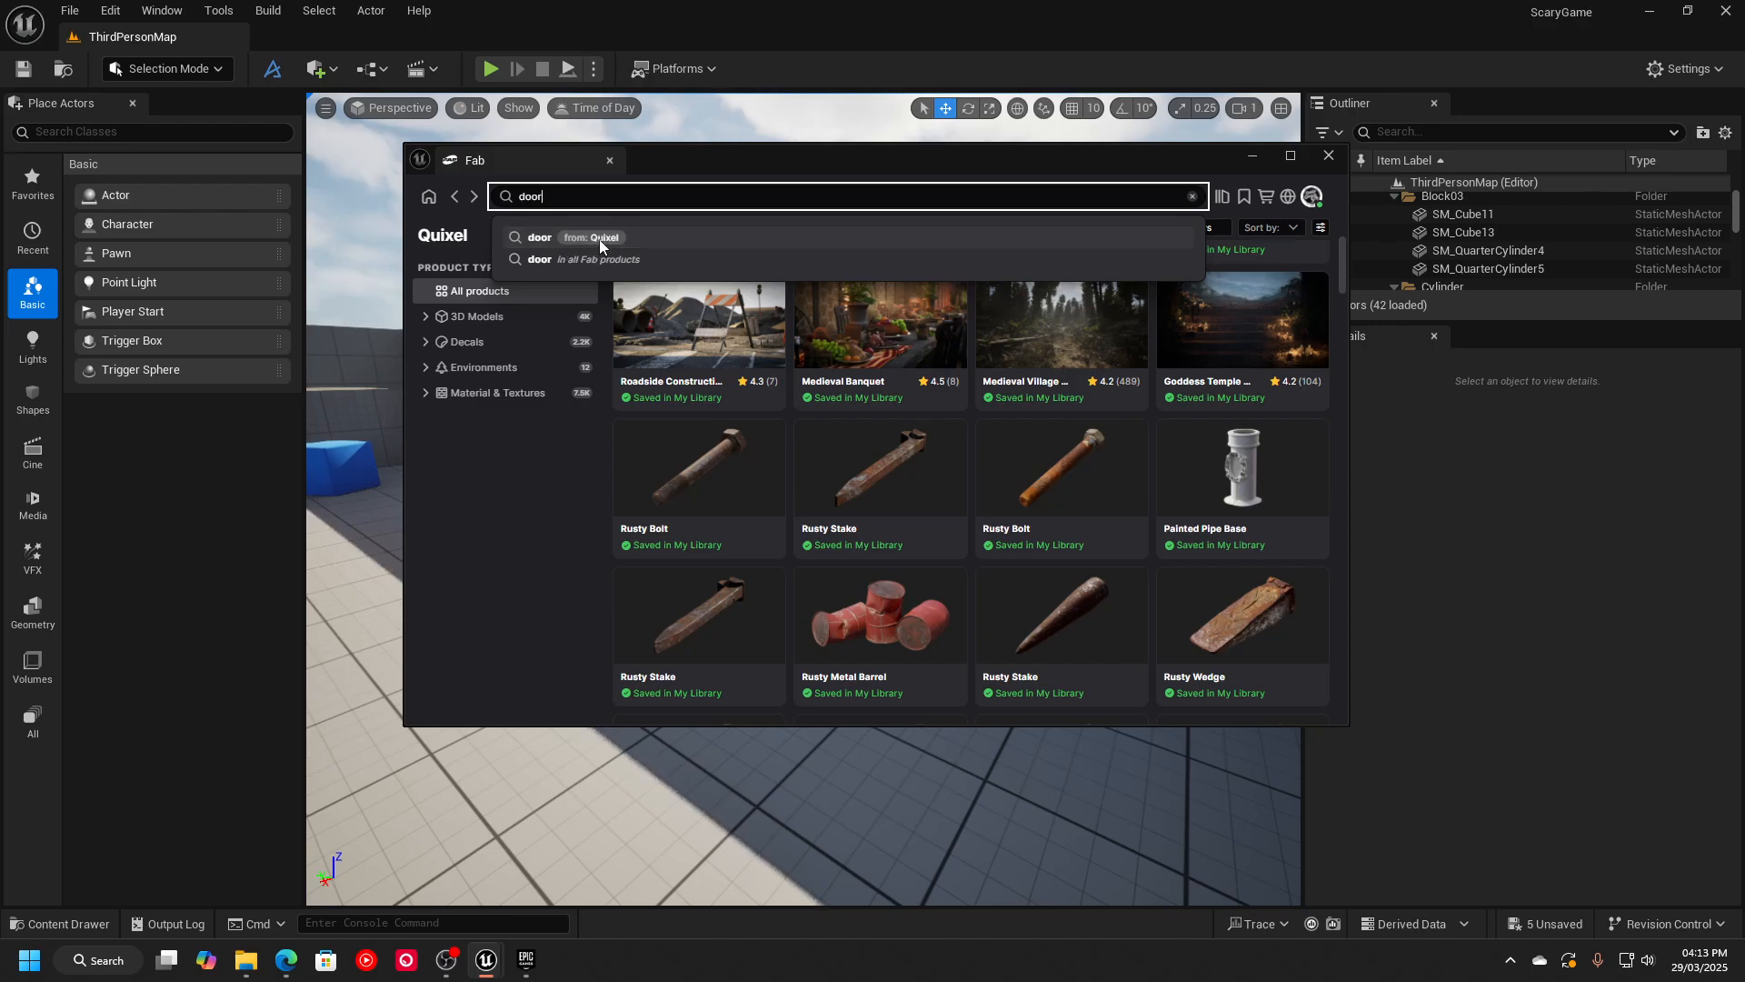
{"action": "scroll", "coordinate": [1020, 573], "scroll_direction": "down", "scroll_amount": 2}
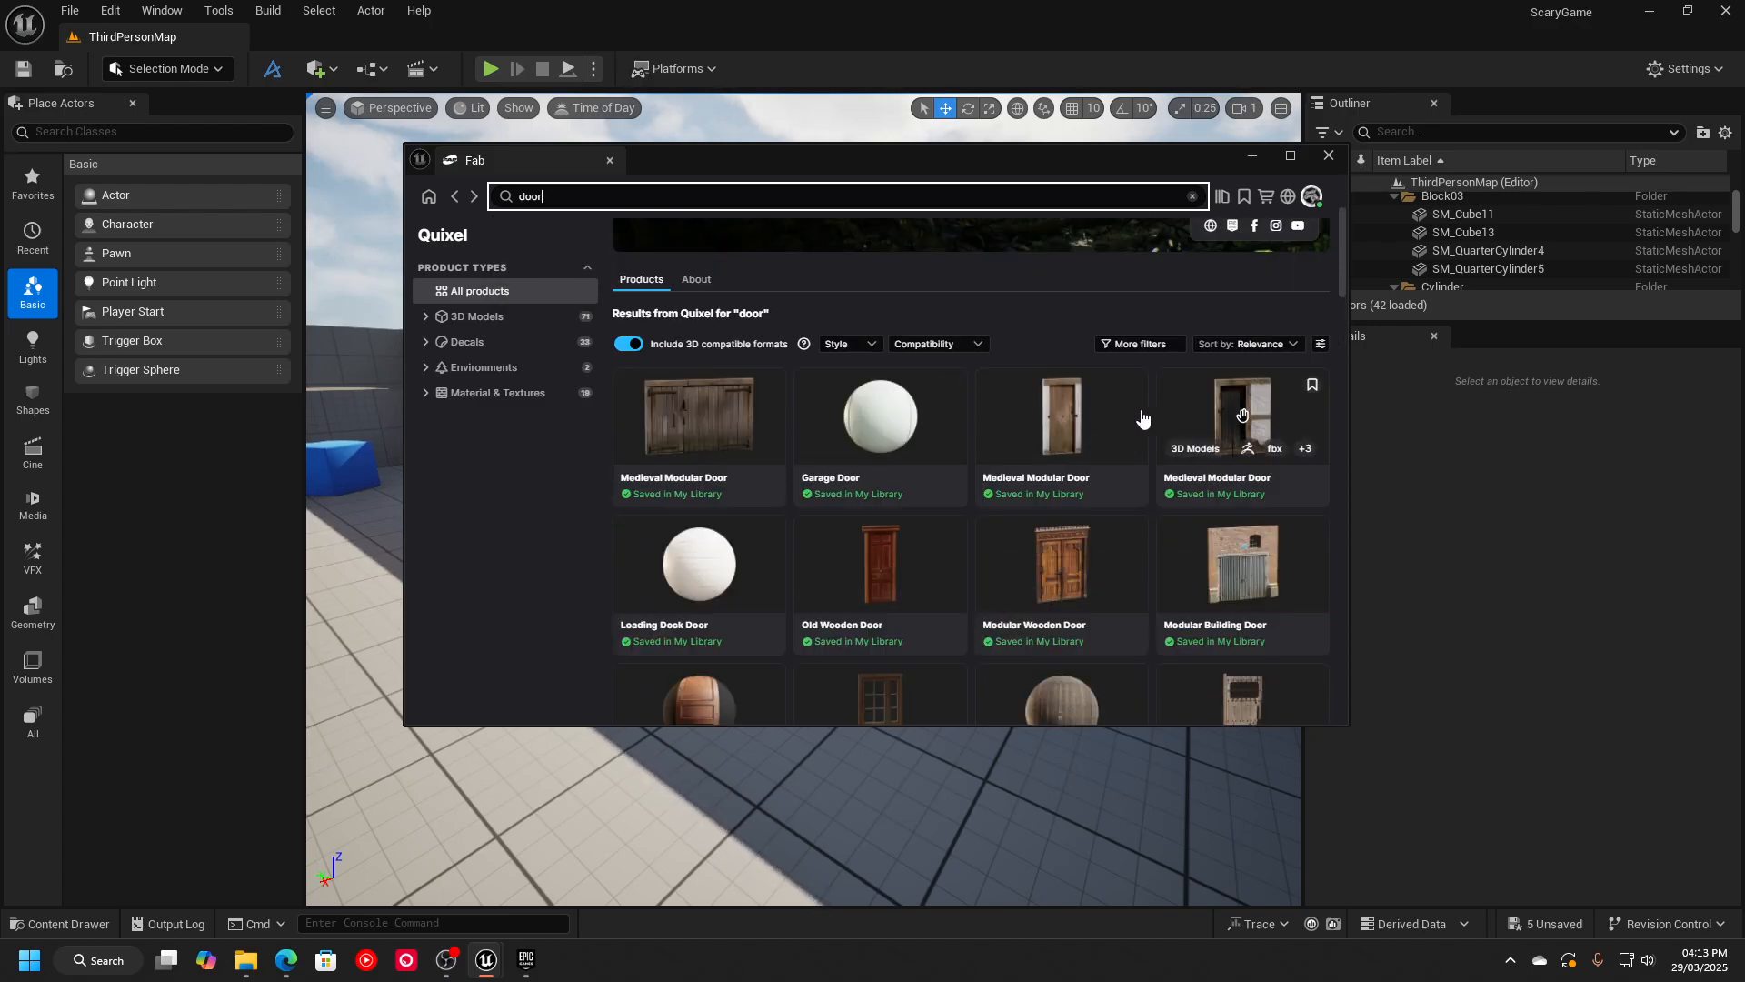
{"action": "left_click", "coordinate": [1078, 411]}
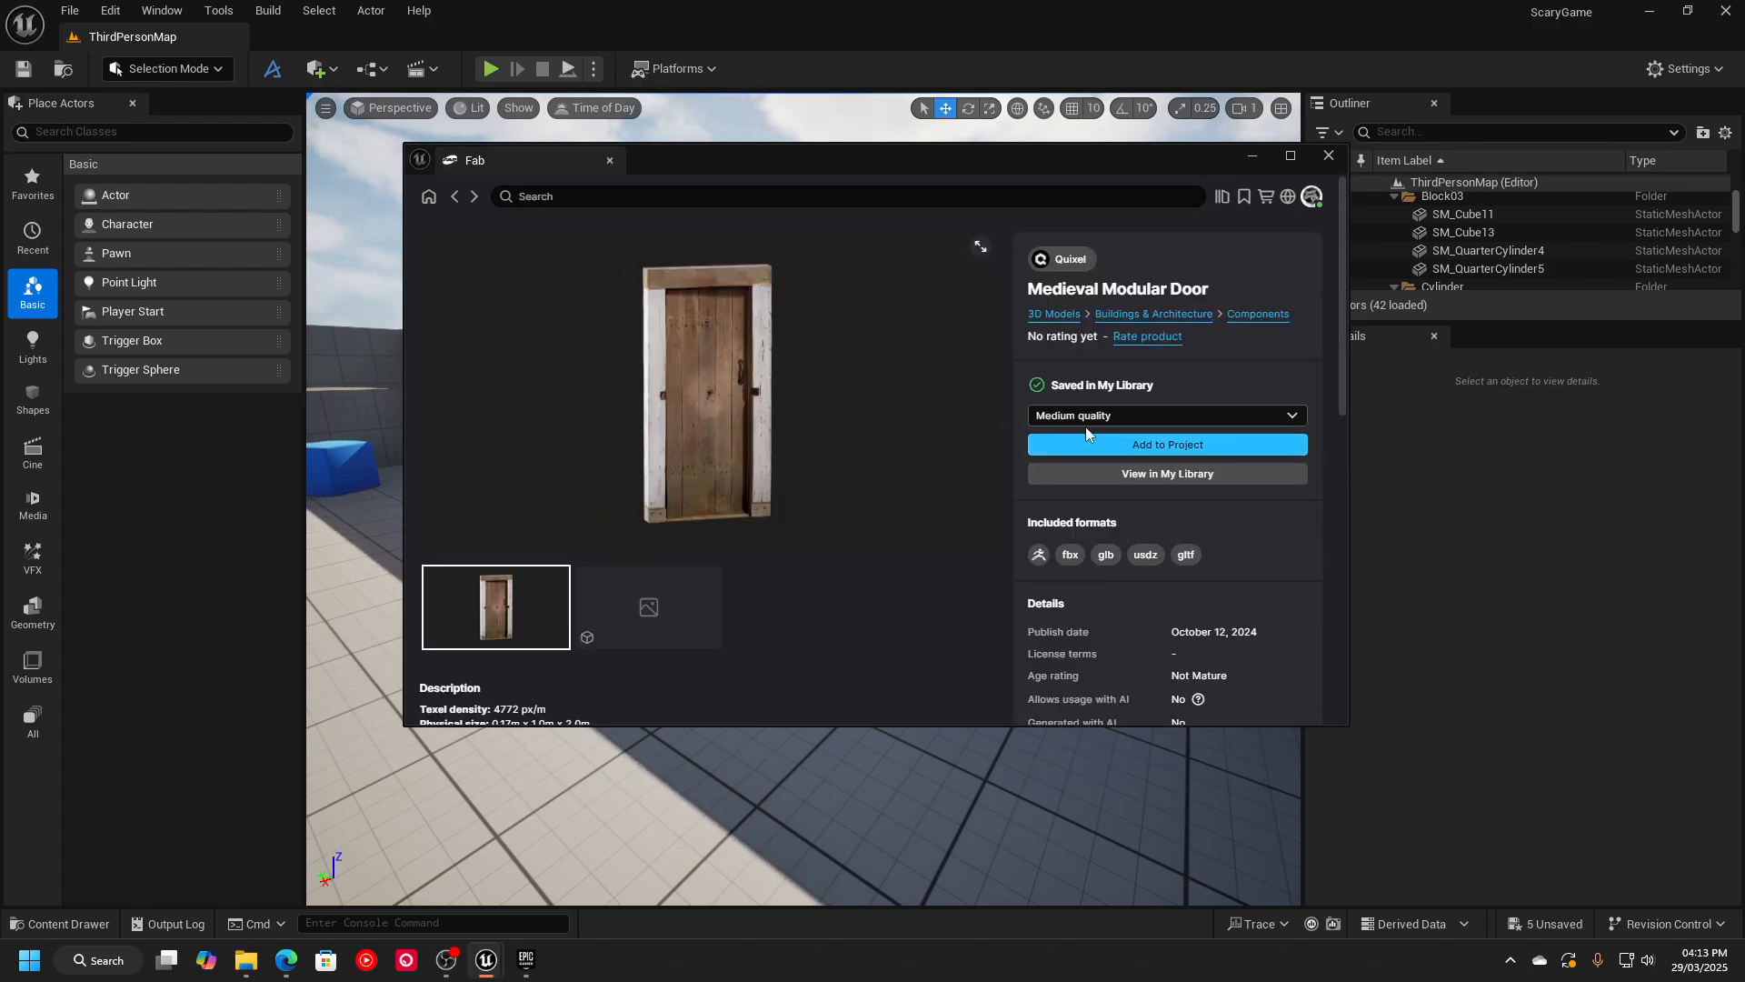
{"action": "left_click", "coordinate": [1089, 419]}
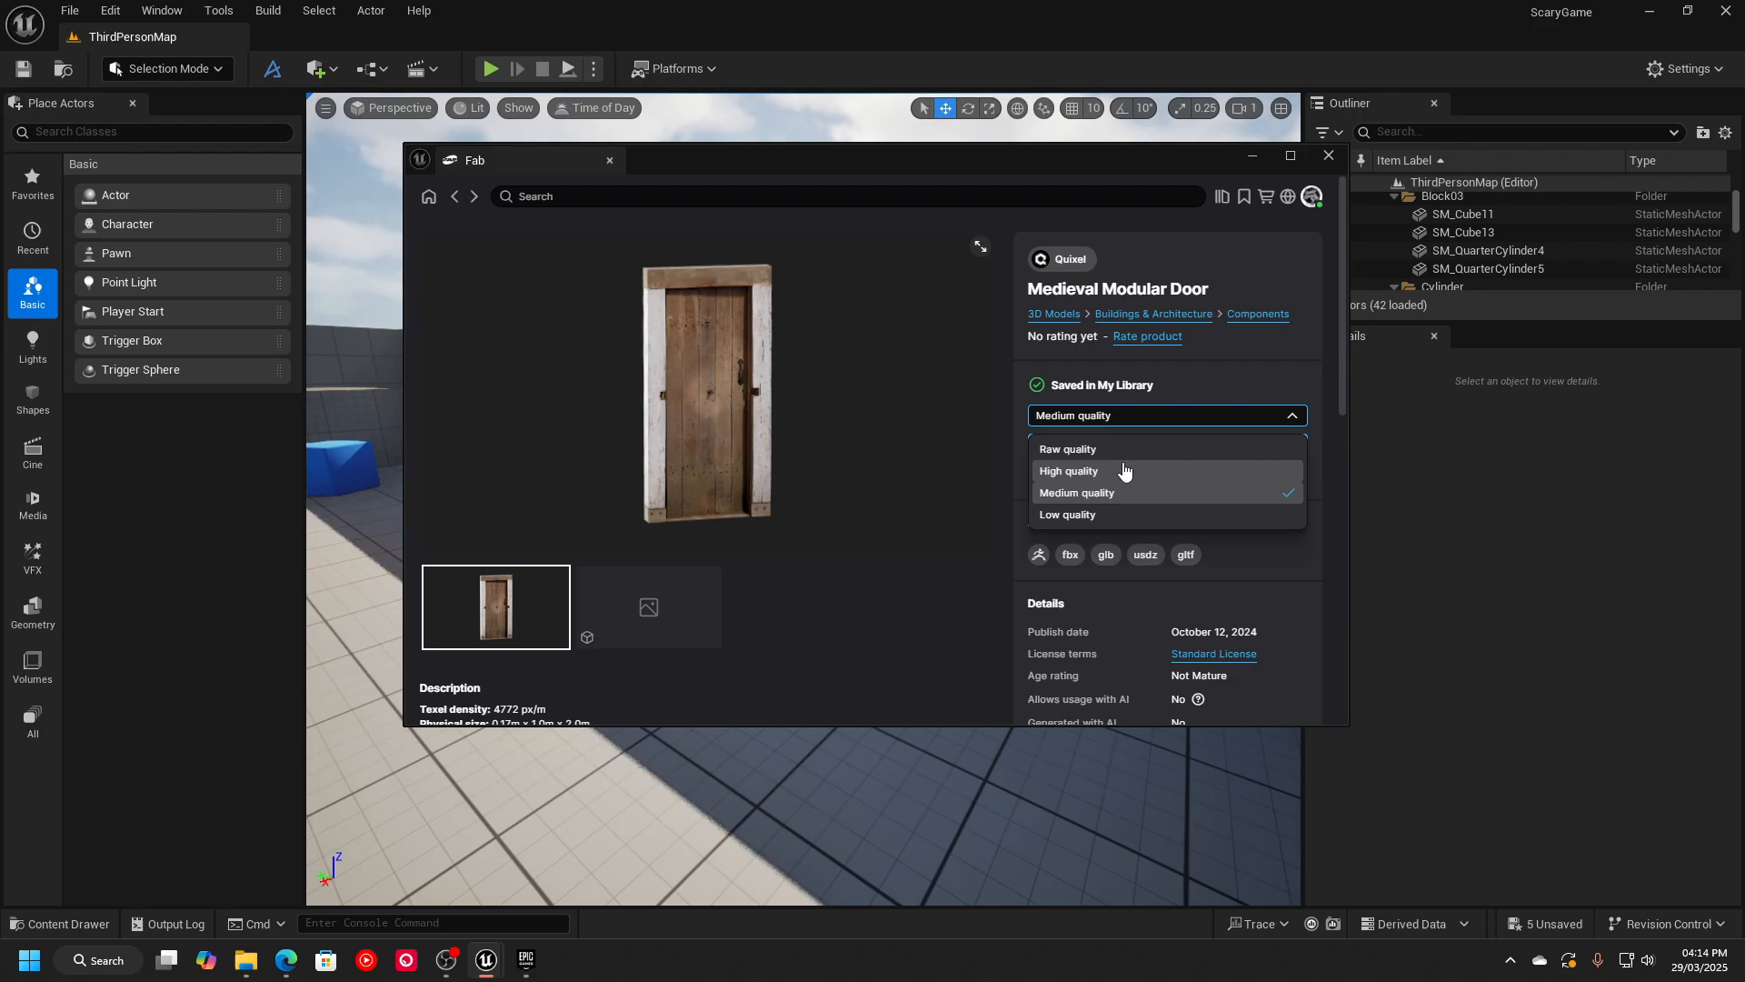
{"action": "left_click", "coordinate": [454, 197]}
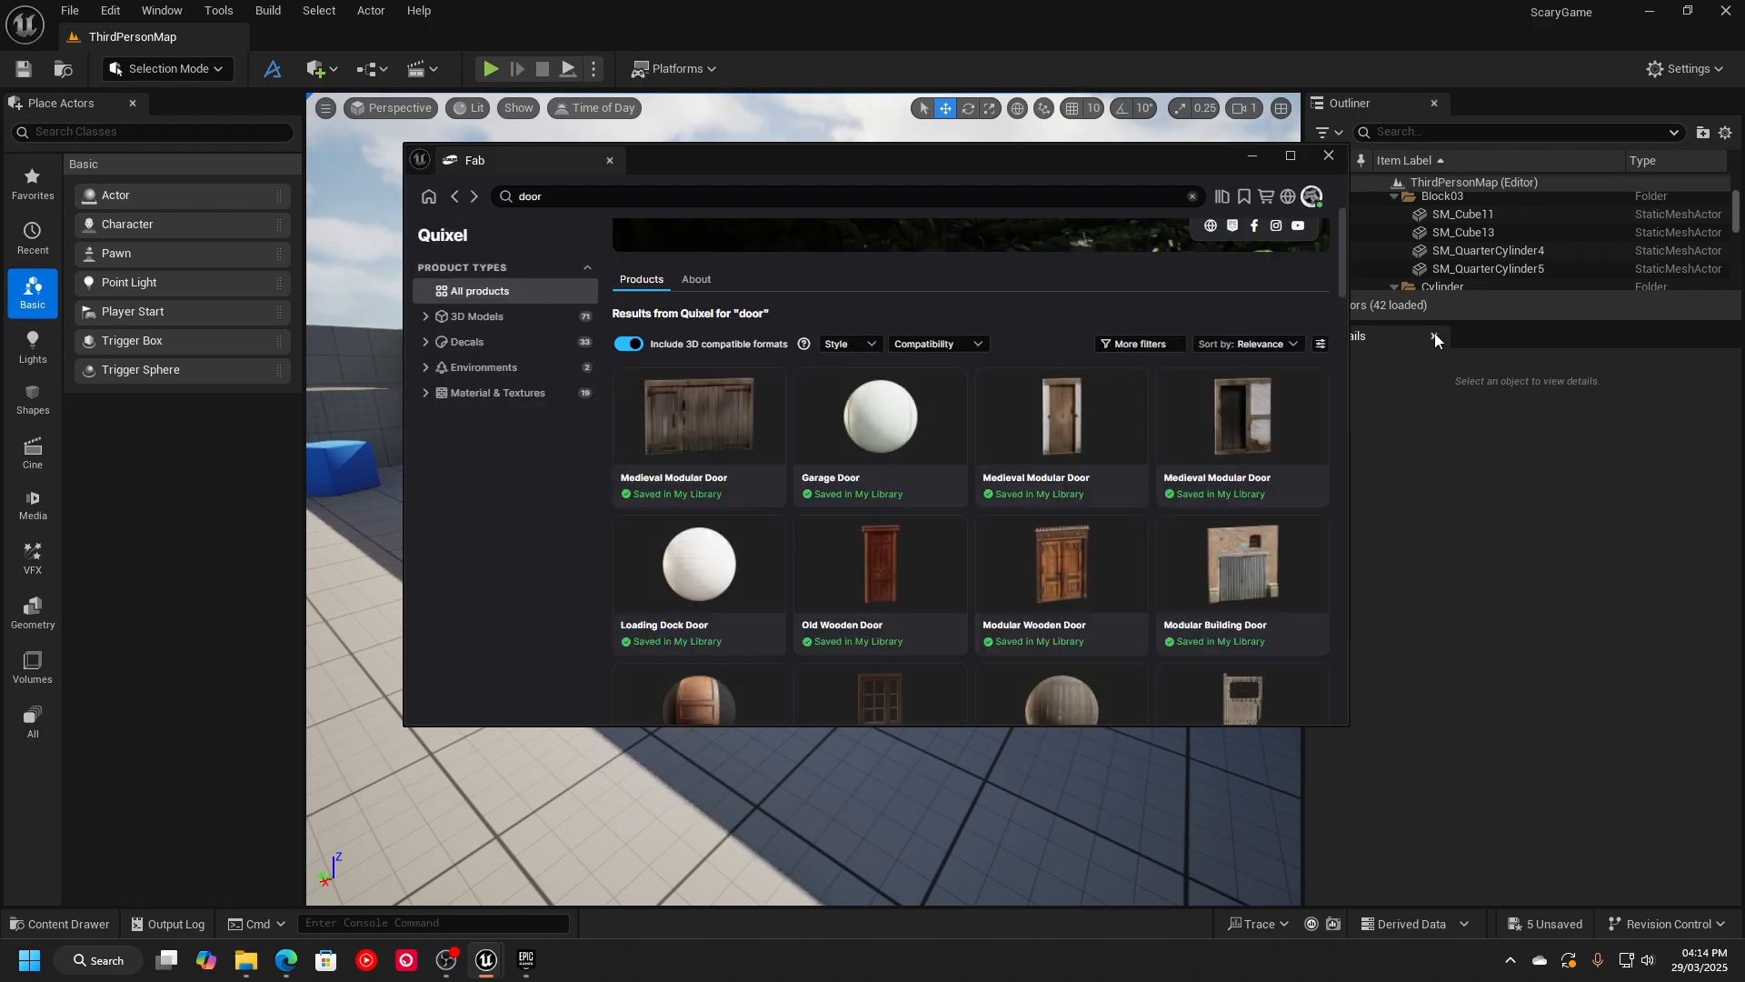
View the product page of the Old Wooden Door with the barred window, and close Fab.
{"action": "scroll", "coordinate": [994, 564], "scroll_direction": "down", "scroll_amount": 1}
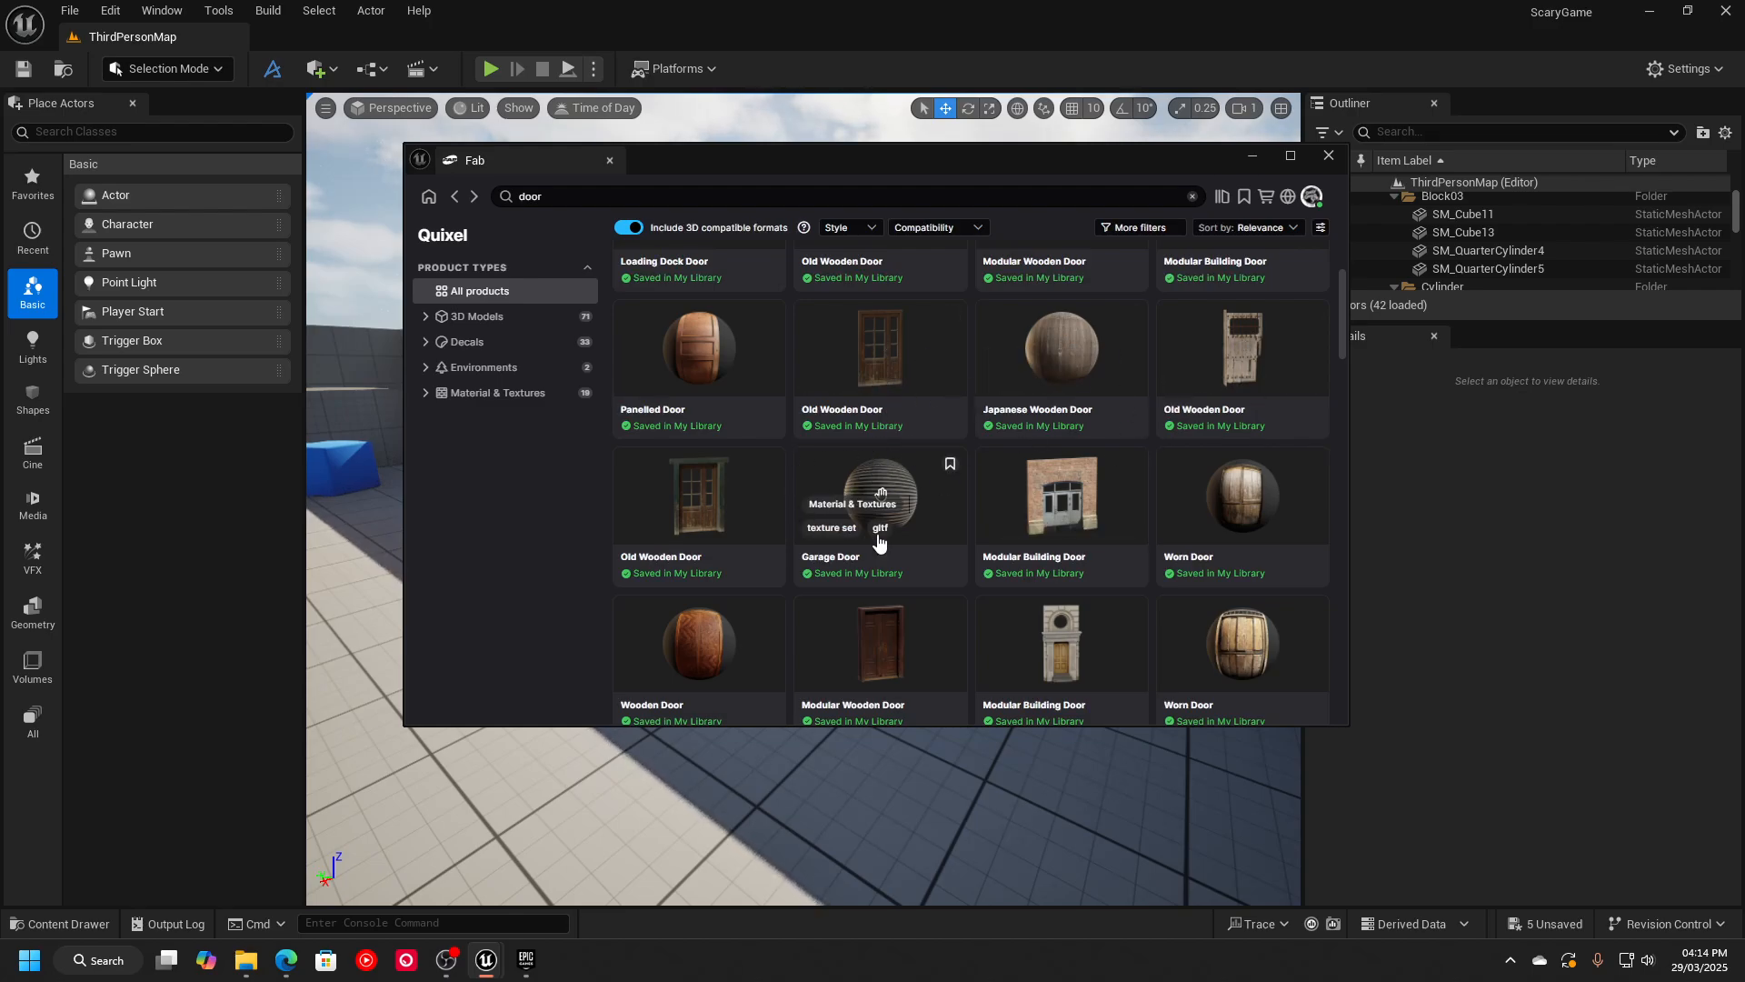
{"action": "left_click", "coordinate": [1234, 389]}
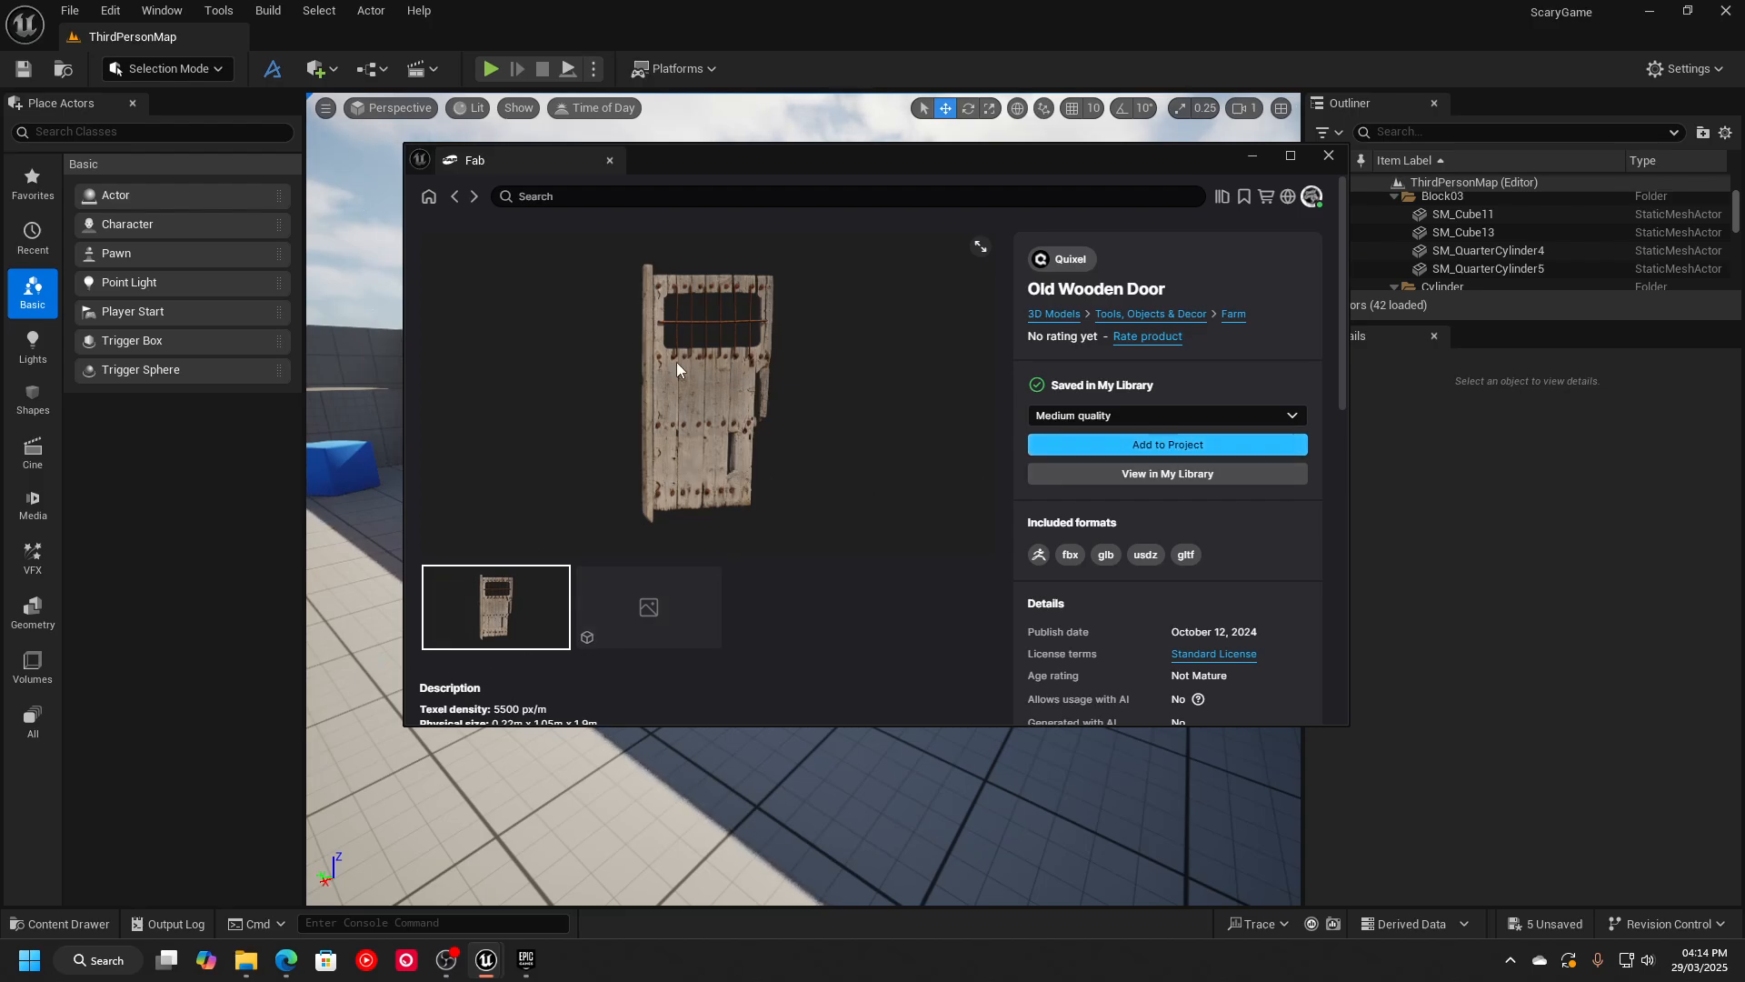
{"action": "left_click", "coordinate": [1329, 156]}
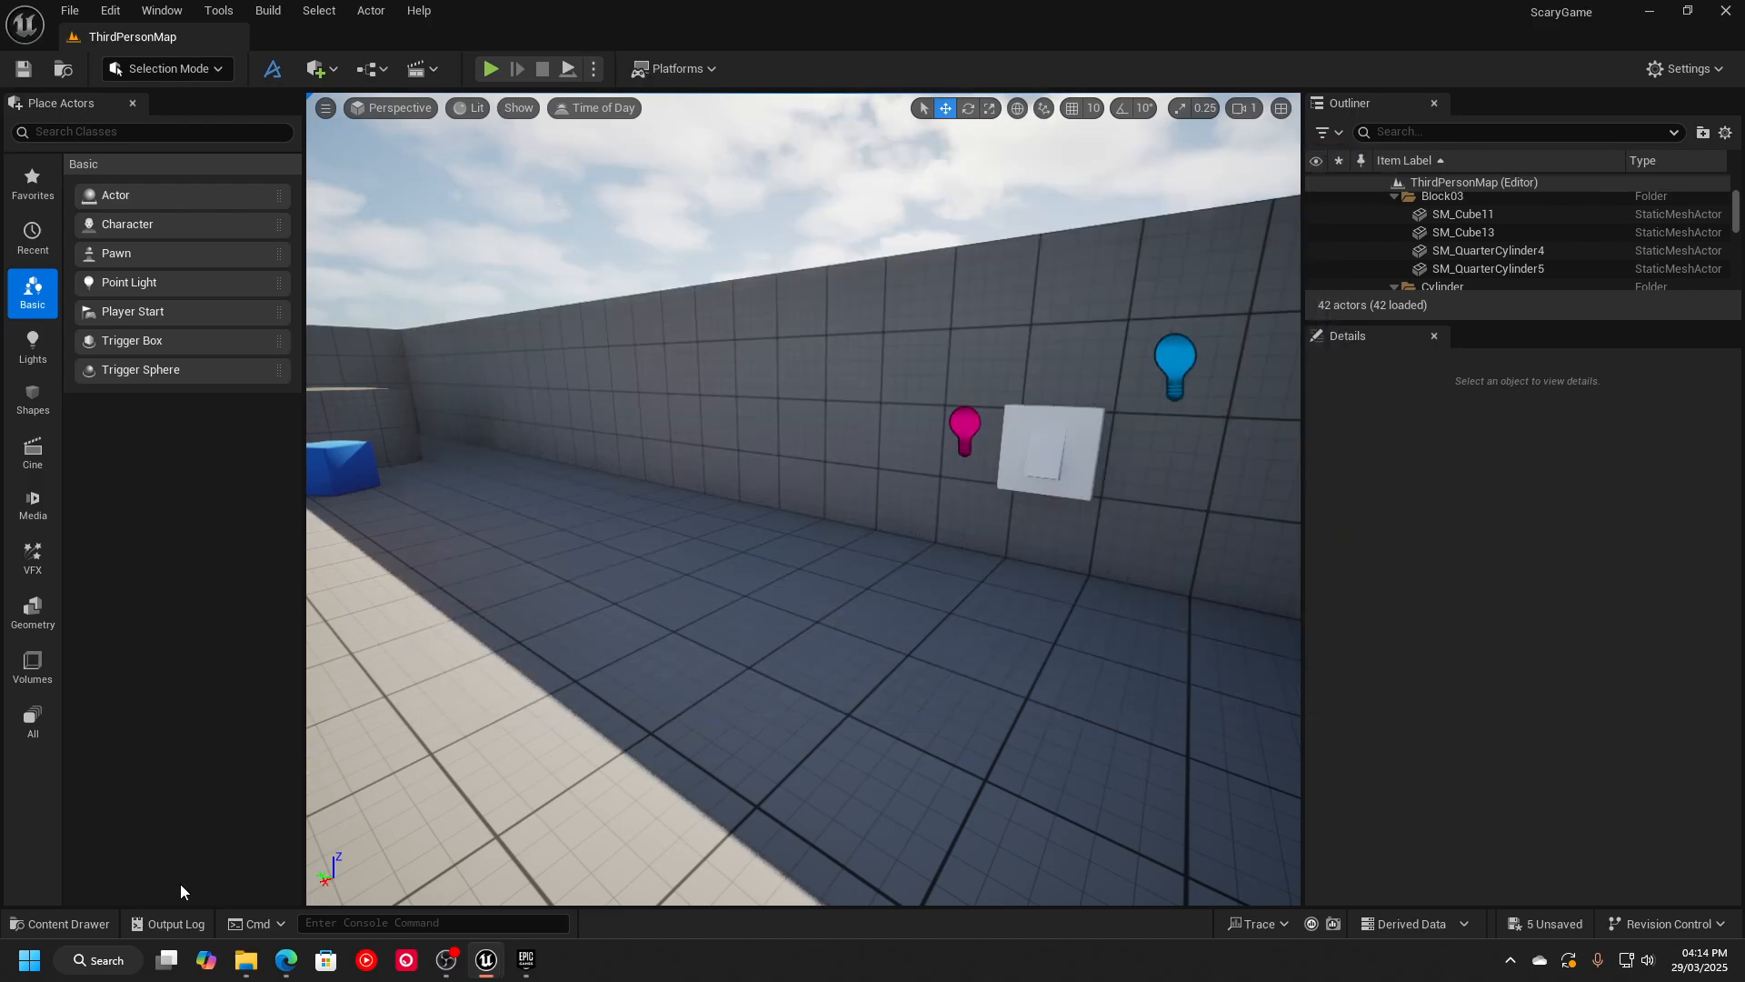
Browse the project content to the Medium folder of the Old Wooden Door under Fab > Megascans > 3D.
{"action": "left_click", "coordinate": [83, 927]}
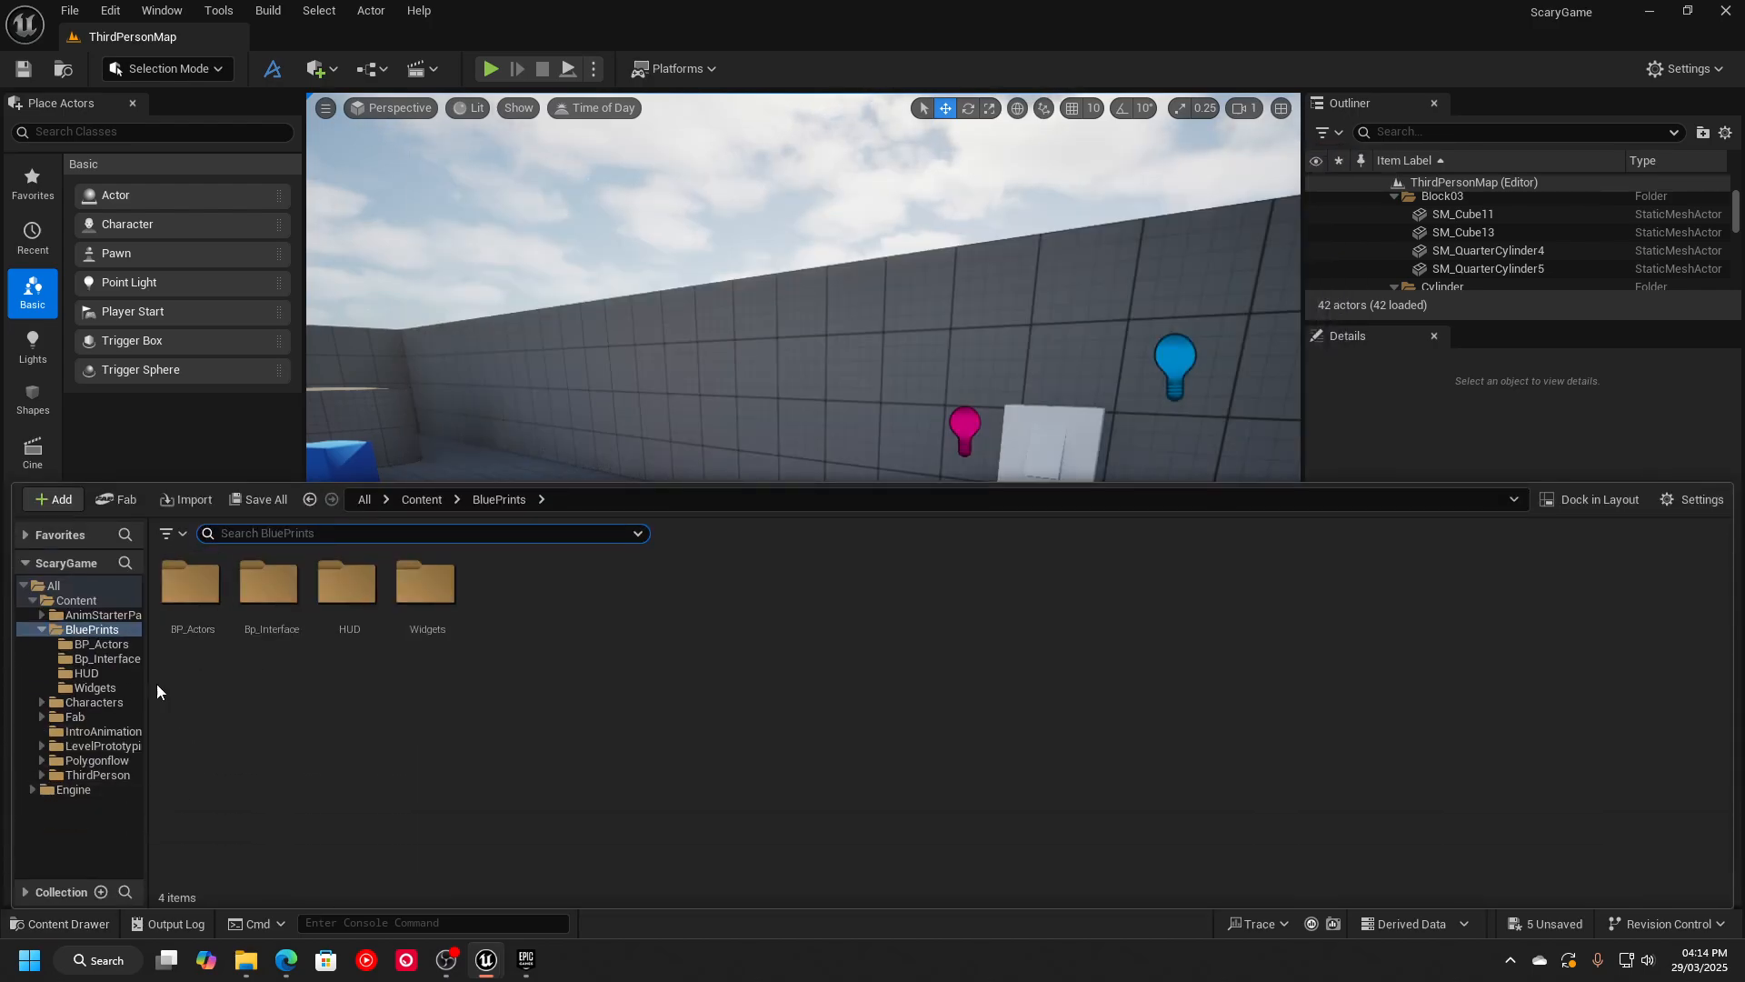
{"action": "left_click", "coordinate": [80, 717]}
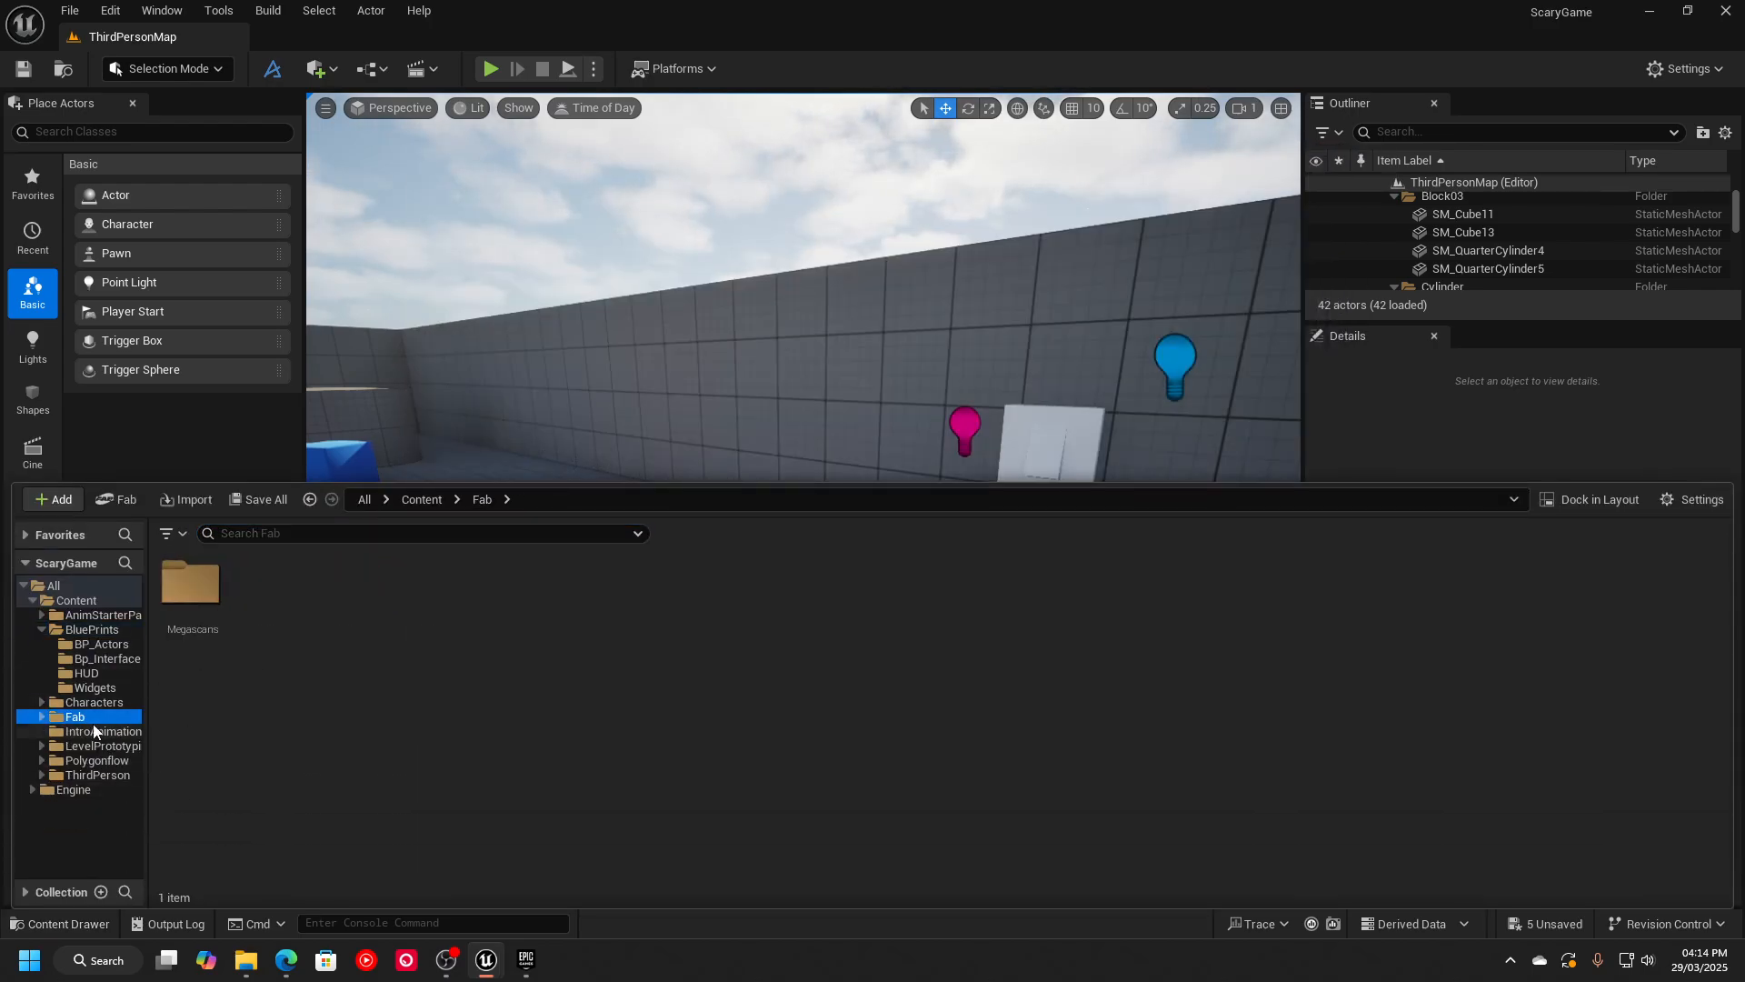
{"action": "double_click", "coordinate": [194, 592]}
{"action": "double_click", "coordinate": [193, 589]}
{"action": "left_click", "coordinate": [207, 598]}
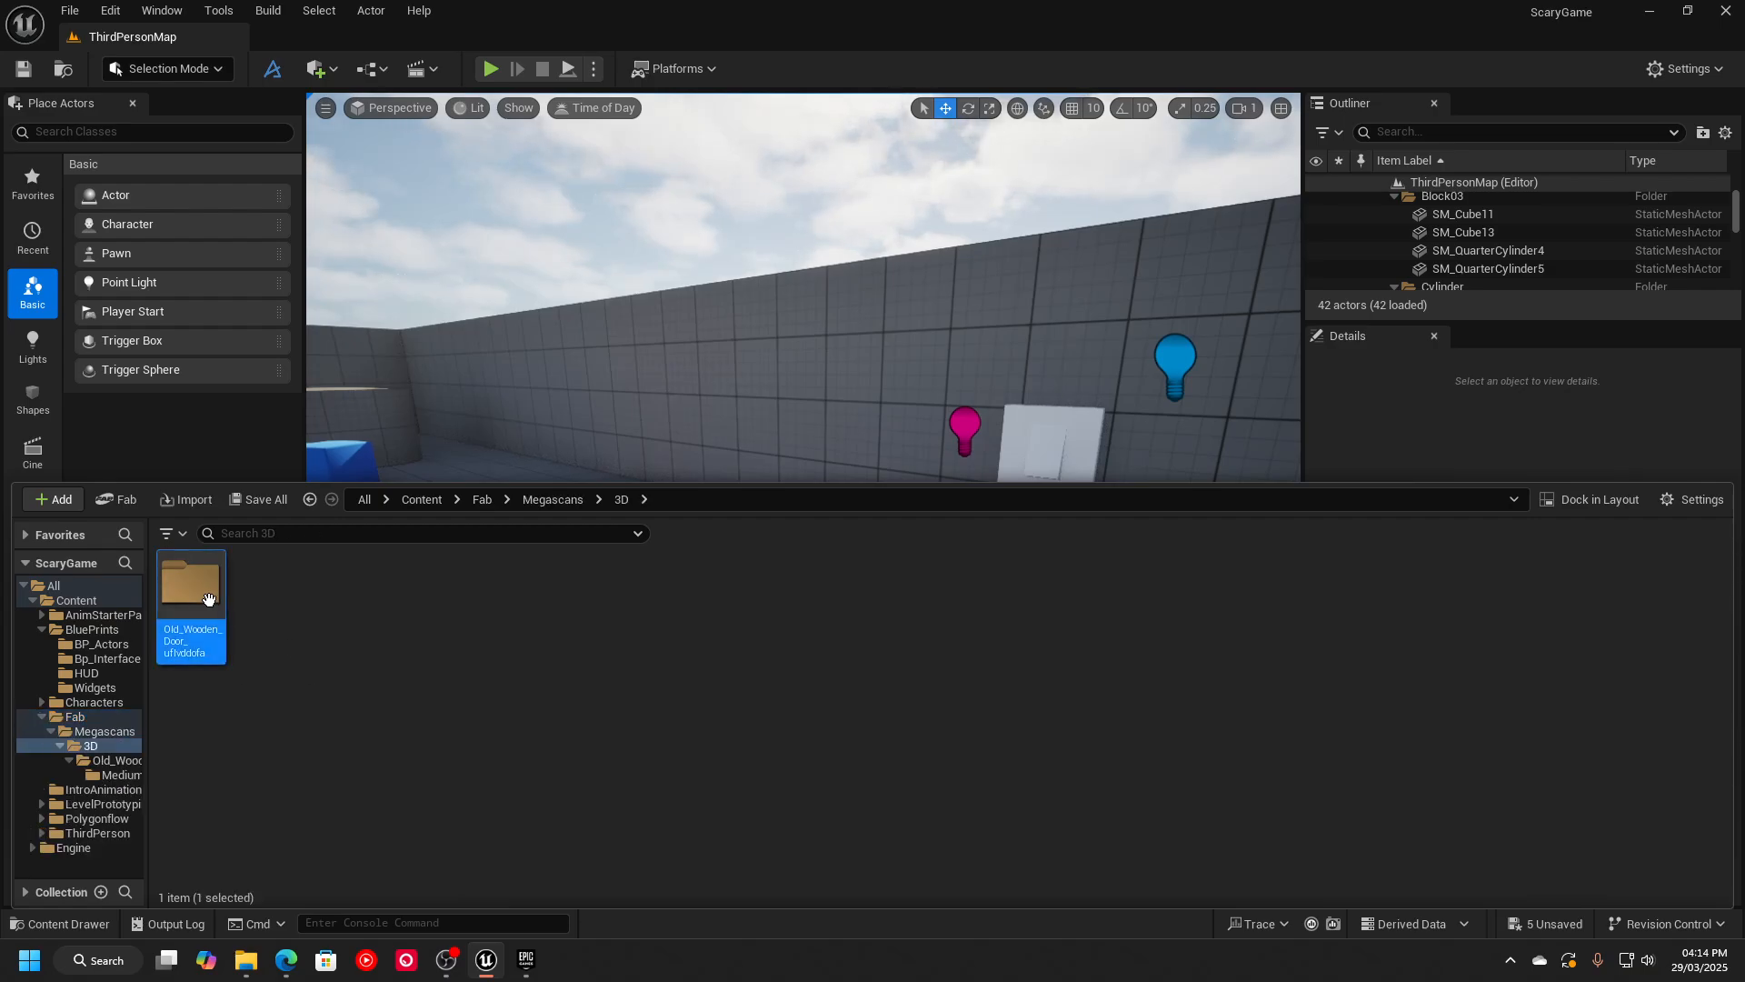
{"action": "double_click", "coordinate": [195, 591]}
{"action": "double_click", "coordinate": [192, 589]}
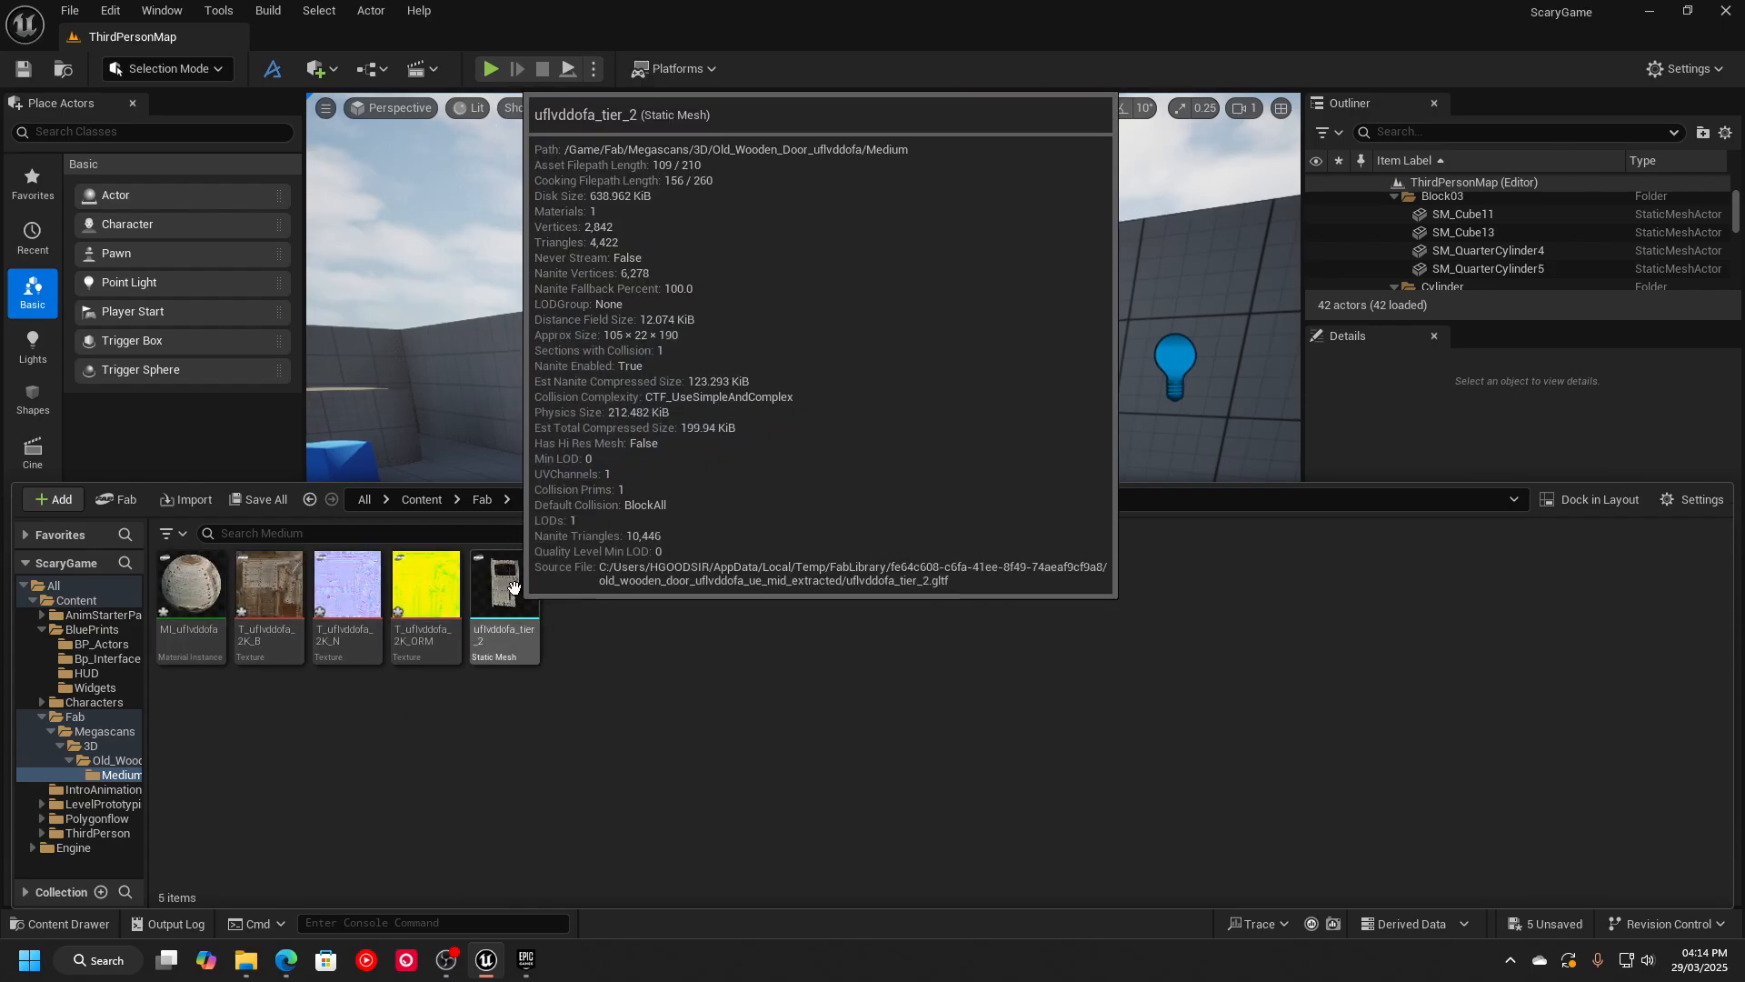
Place the static mesh uflvddofa_tier_2 in the level near the wall and rotate it to about -87° around Z.
{"action": "left_click_drag", "start_coordinate": [514, 587], "coordinate": [699, 586]}
{"action": "left_click_drag", "start_coordinate": [701, 516], "coordinate": [701, 465]}
{"action": "key", "text": "e"}
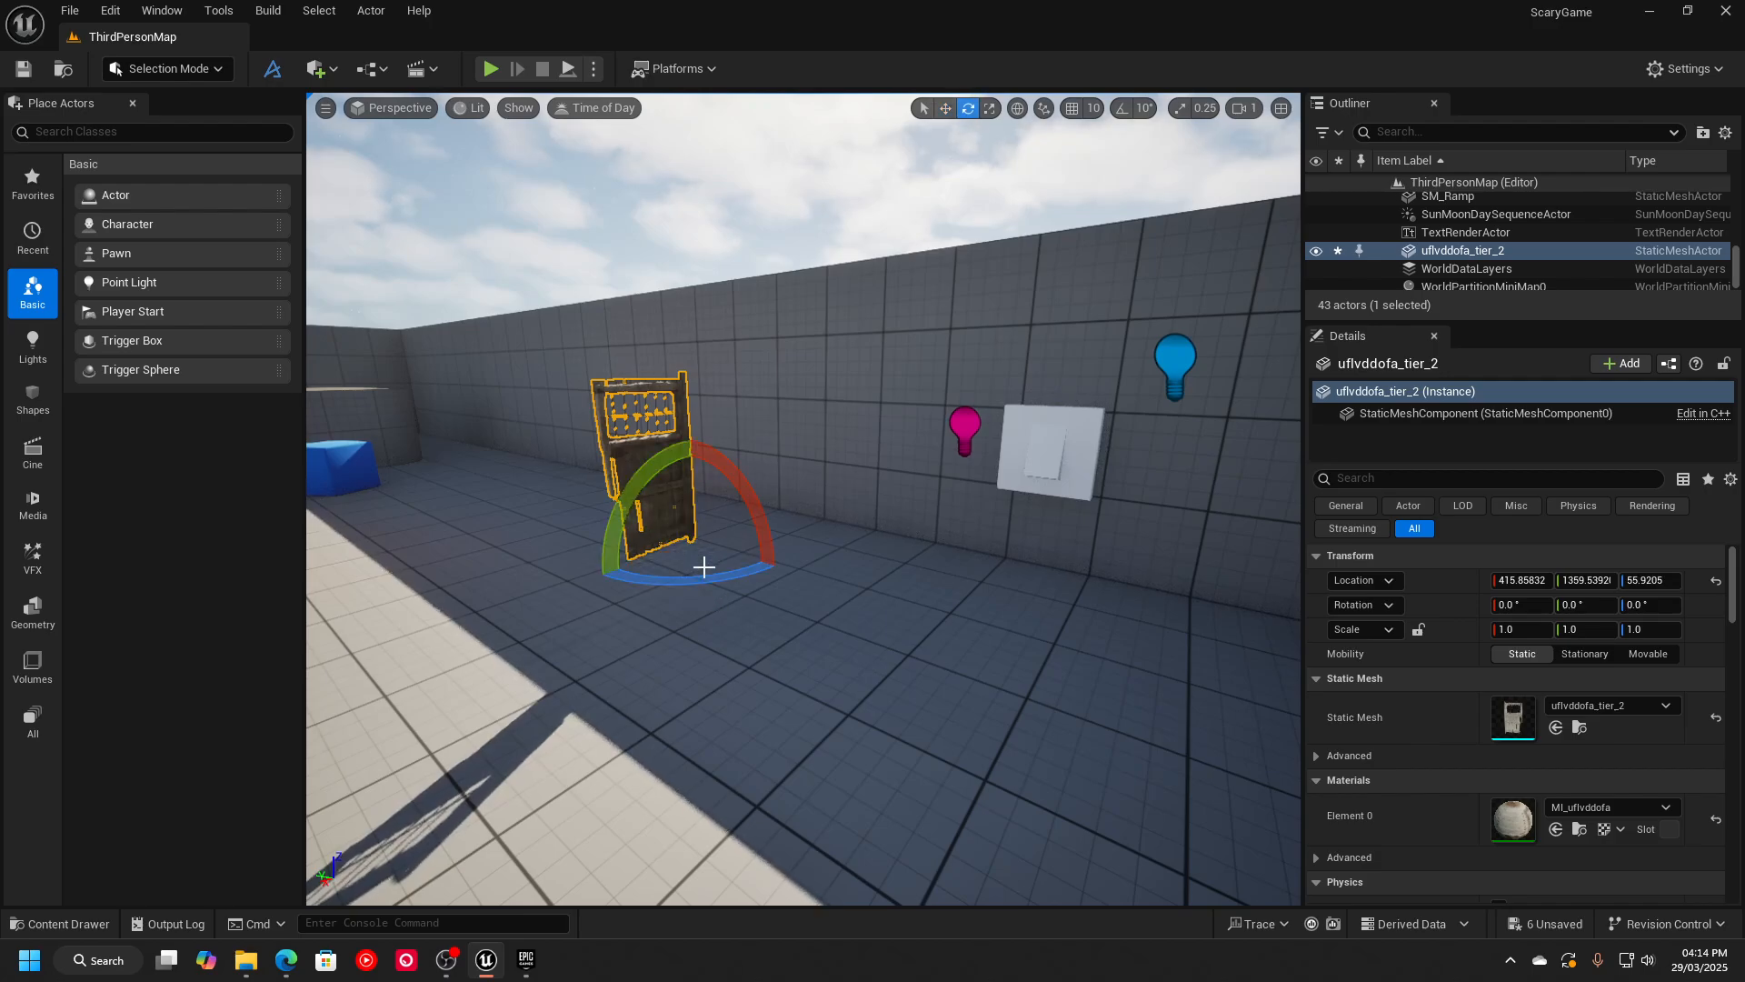
{"action": "left_click_drag", "start_coordinate": [704, 578], "coordinate": [789, 580]}
Move the wooden door down onto the open floor, to about X 512, Y 1117, Z 4.
{"action": "right_click_drag", "start_coordinate": [789, 580], "coordinate": [670, 624]}
{"action": "key", "text": "w"}
{"action": "left_click_drag", "start_coordinate": [578, 615], "coordinate": [779, 635]}
{"action": "key", "text": "a"}
{"action": "right_click_drag", "start_coordinate": [779, 636], "coordinate": [845, 630]}
{"action": "key", "text": "w"}
{"action": "key", "text": "d"}
{"action": "key", "text": "s"}
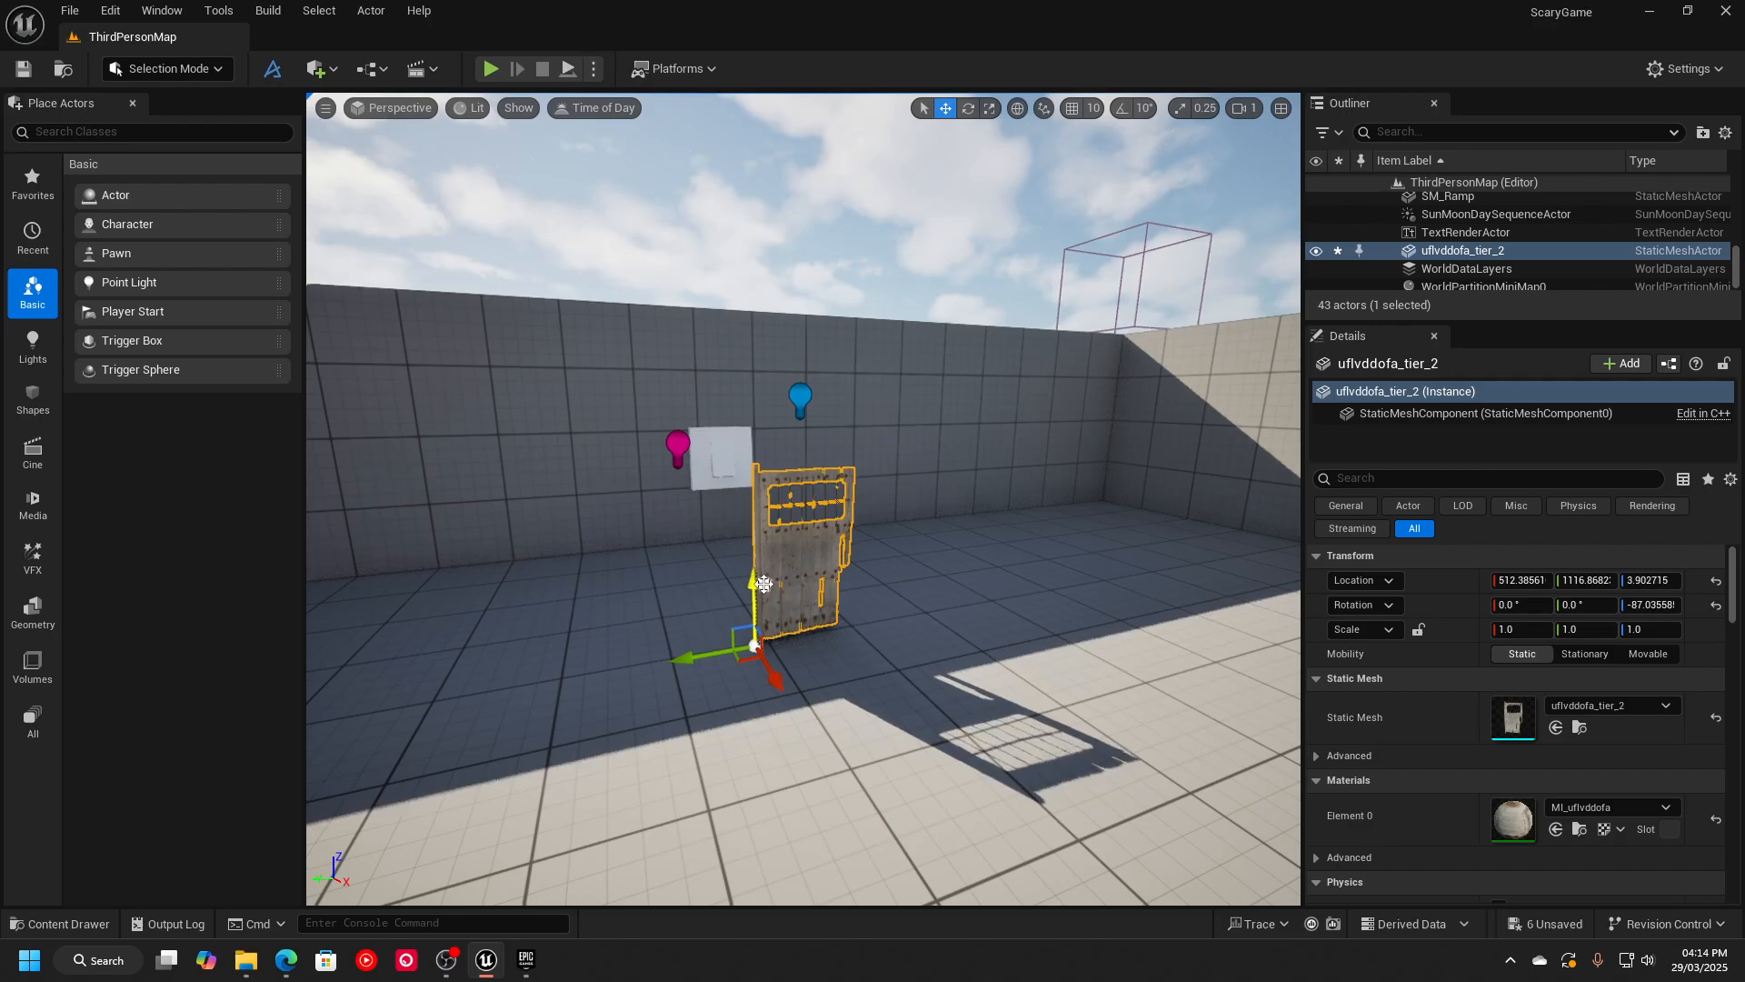
Move the wooden door along its X axis towards the light-switch wall, to about X 428.
{"action": "key", "text": "d"}
{"action": "right_click_drag", "start_coordinate": [869, 631], "coordinate": [954, 645]}
{"action": "key", "text": "s"}
{"action": "key", "text": "w"}
{"action": "key", "text": "a"}
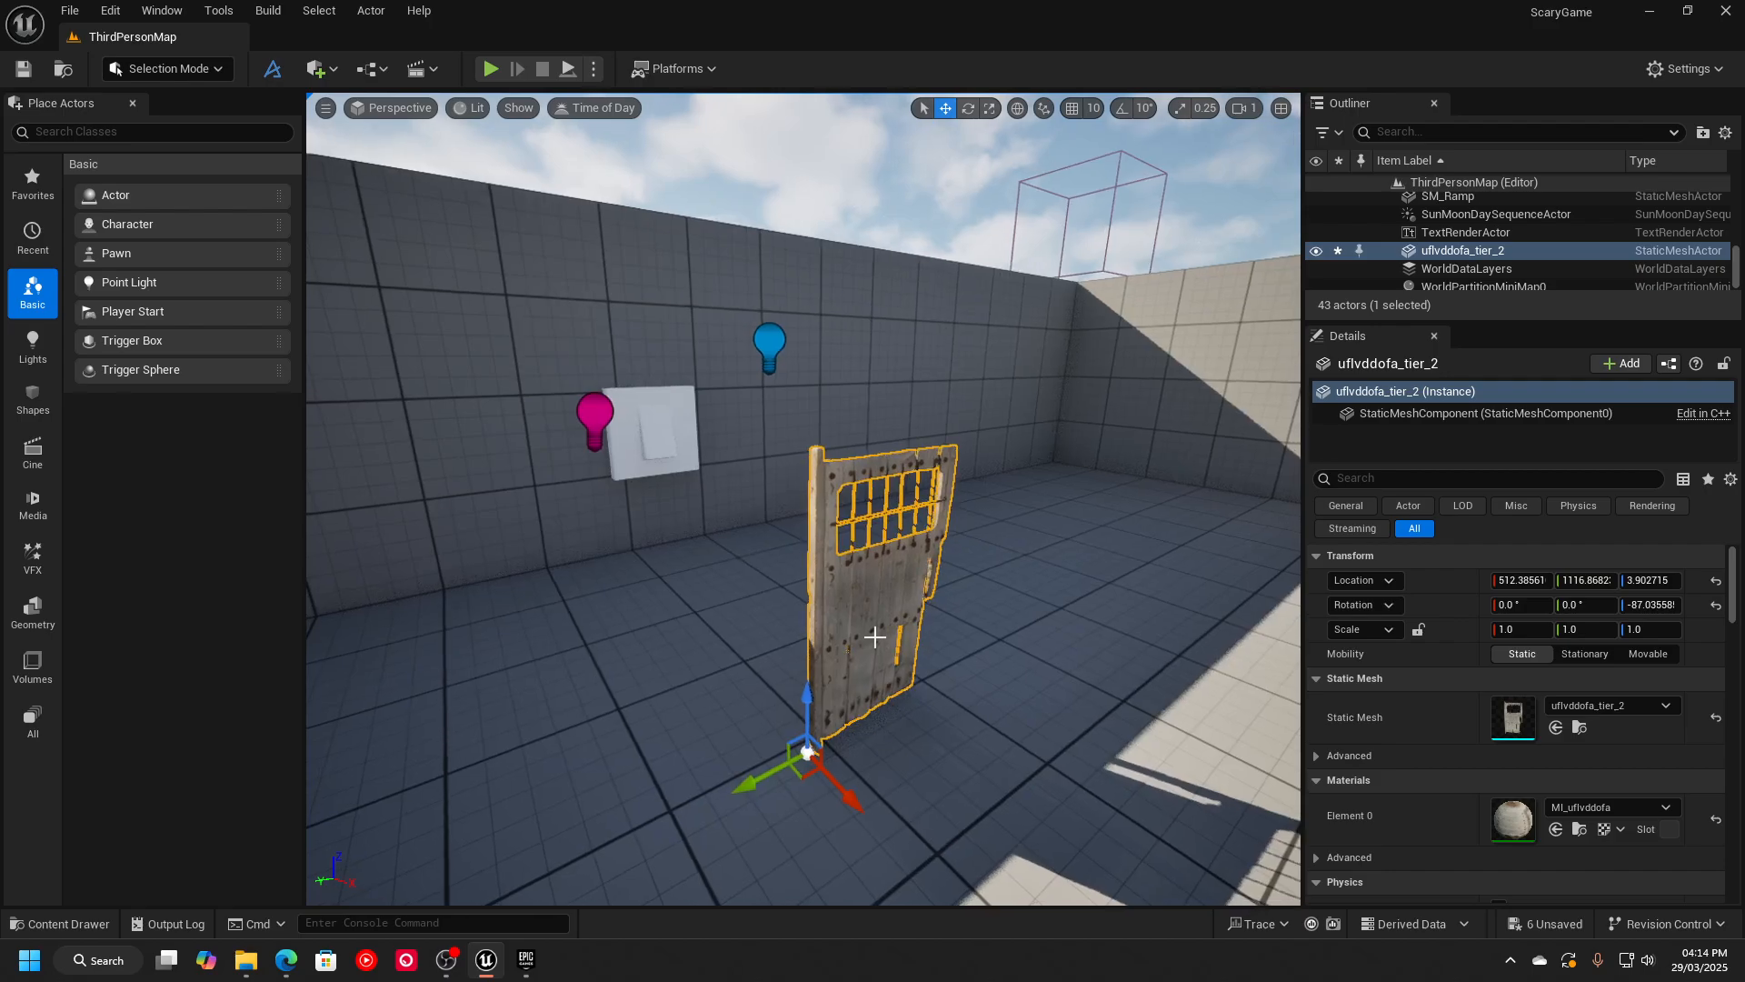
{"action": "left_click_drag", "start_coordinate": [827, 775], "coordinate": [681, 698]}
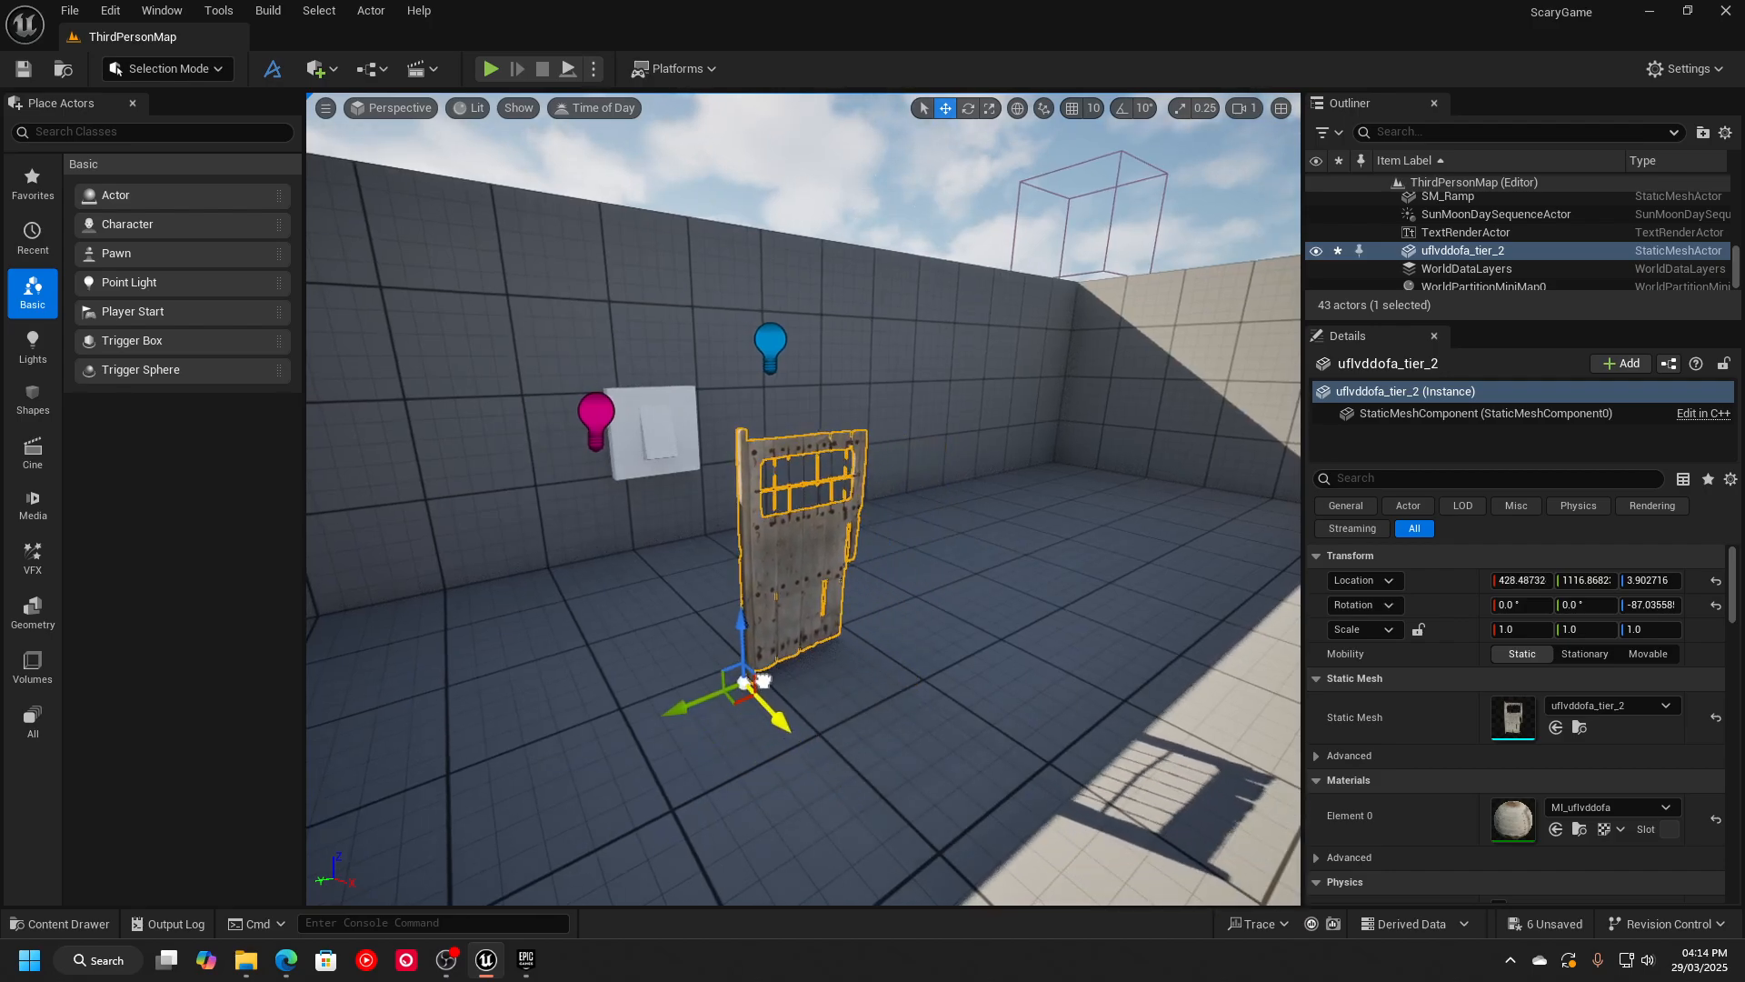
Duplicate the grey block SM_Cube11, thin the copy to about 0.18 Y scale, and place it beside the wooden door near X 67, Y 878.
{"action": "key", "text": "s"}
{"action": "right_click_drag", "start_coordinate": [841, 686], "coordinate": [647, 654]}
{"action": "key", "text": "d"}
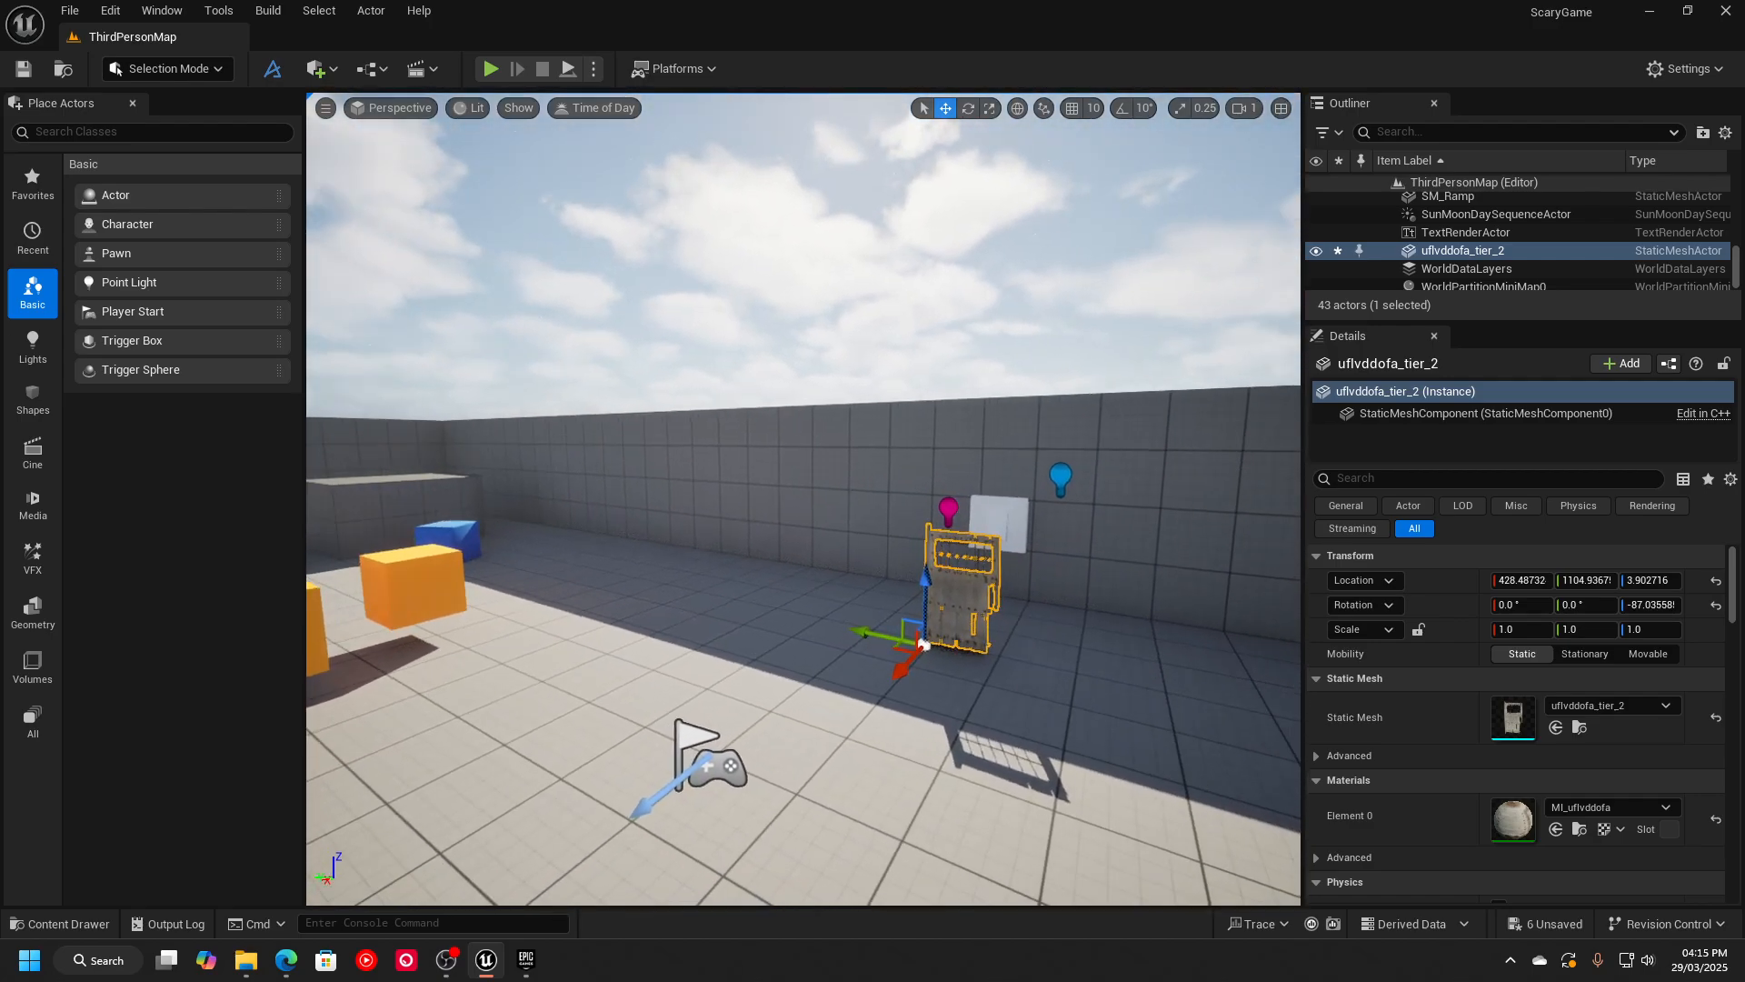
{"action": "left_click", "coordinate": [367, 494]}
{"action": "right_click_drag", "start_coordinate": [408, 494], "coordinate": [459, 510]}
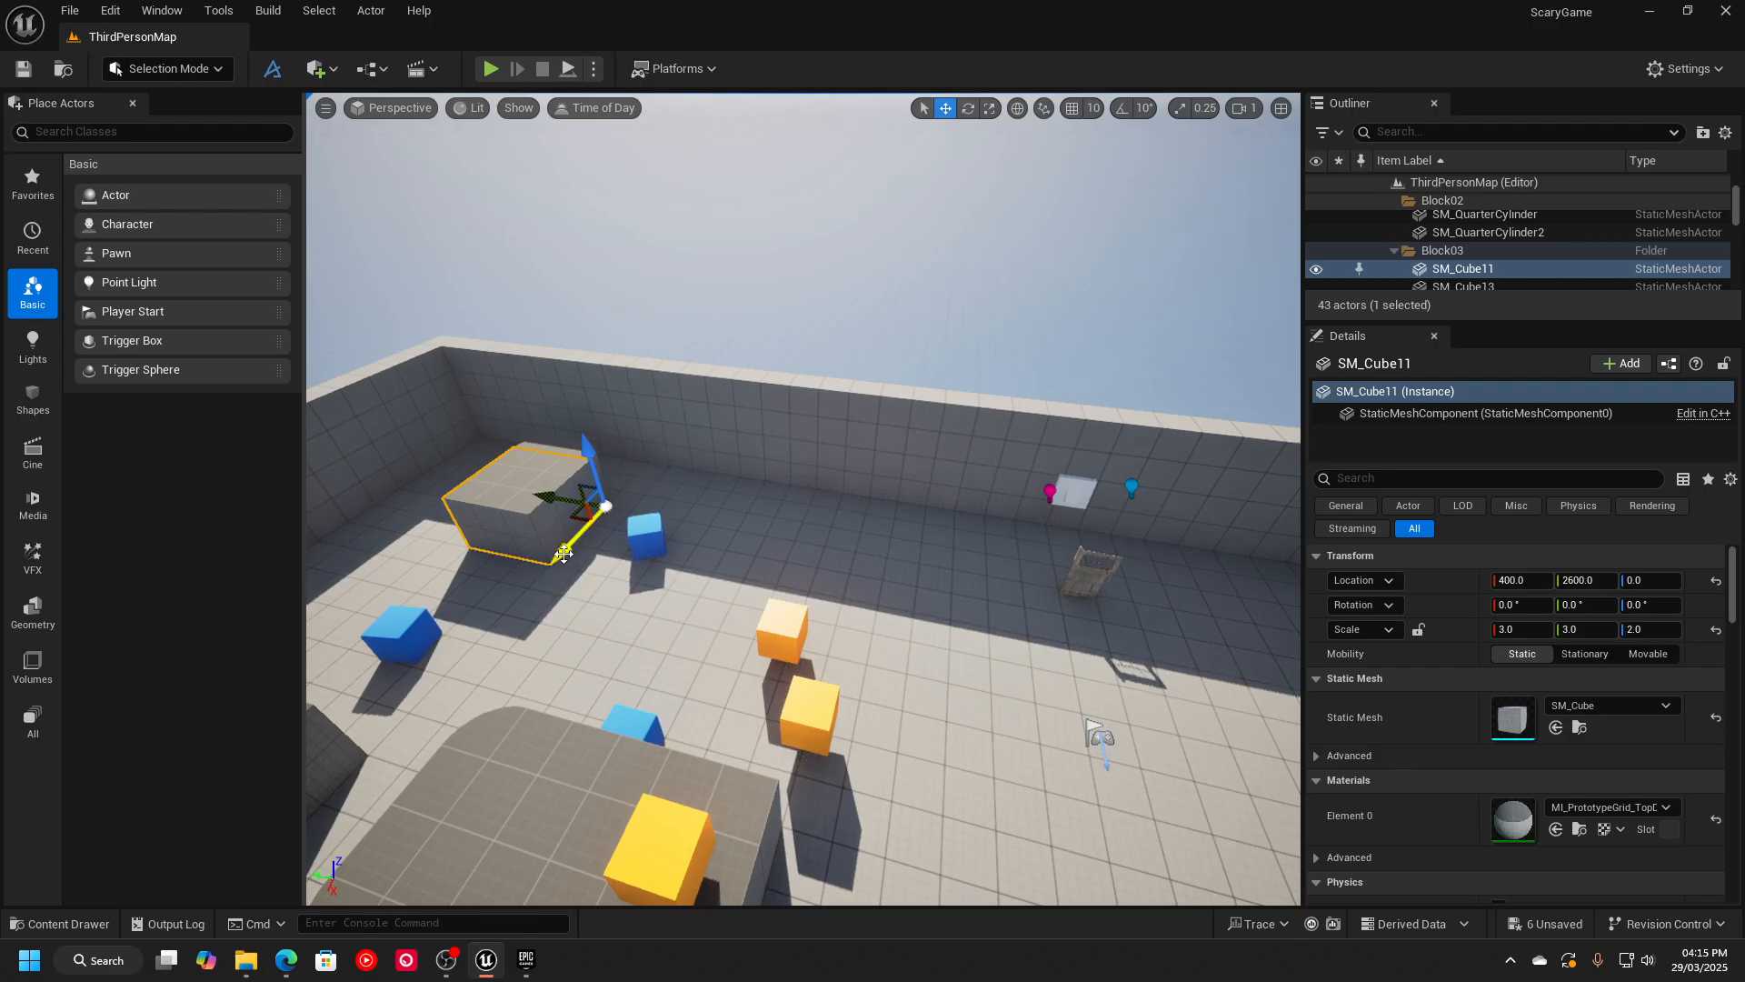
{"action": "left_click_drag", "start_coordinate": [563, 552], "coordinate": [1146, 569], "text": "alt"}
{"action": "key", "text": "r"}
{"action": "key", "text": "w"}
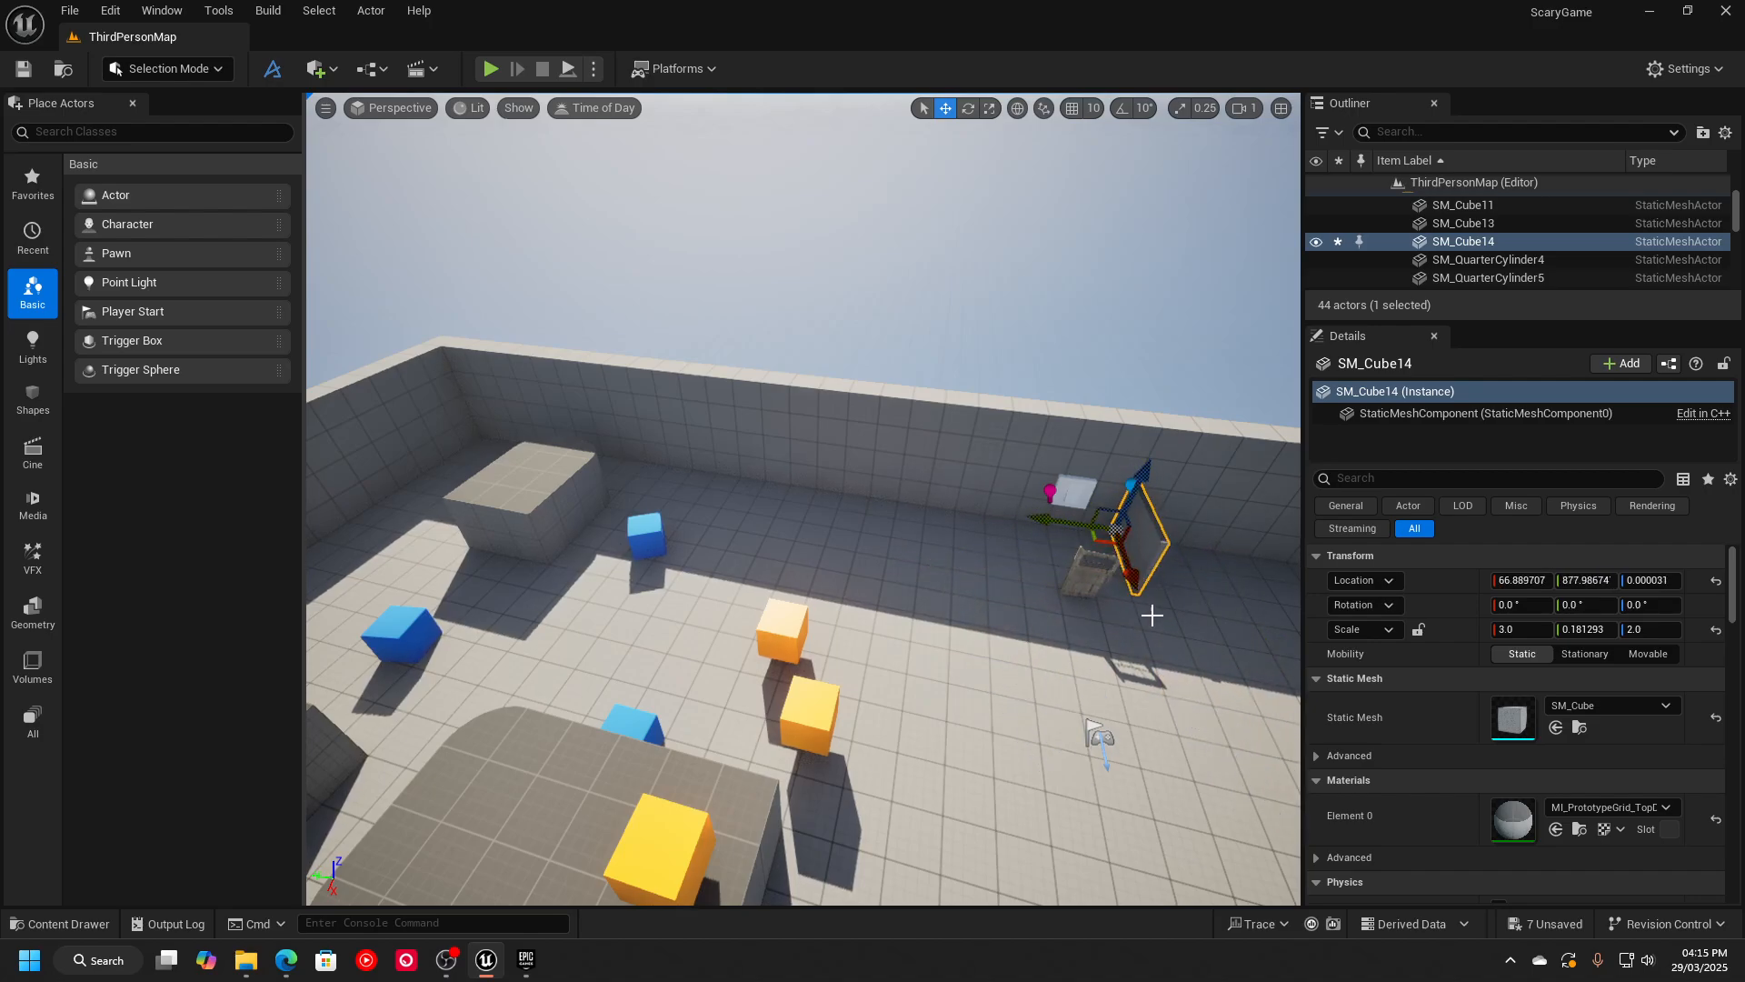
Raise the height of the thin wall beside the door to a Z scale of about 2.76.
{"action": "key", "text": "w"}
{"action": "mouse_move", "coordinate": [1151, 615]}
{"action": "right_mouse_down"}
{"action": "mouse_move", "coordinate": [1218, 646]}
{"action": "mouse_move", "coordinate": [1264, 628]}
{"action": "mouse_move", "coordinate": [1127, 677]}
{"action": "mouse_move", "coordinate": [1147, 582]}
{"action": "mouse_move", "coordinate": [1147, 640]}
{"action": "right_mouse_up"}
{"action": "key", "text": "s"}
{"action": "key", "text": "w"}
{"action": "key", "text": "s"}
{"action": "key", "text": "r"}
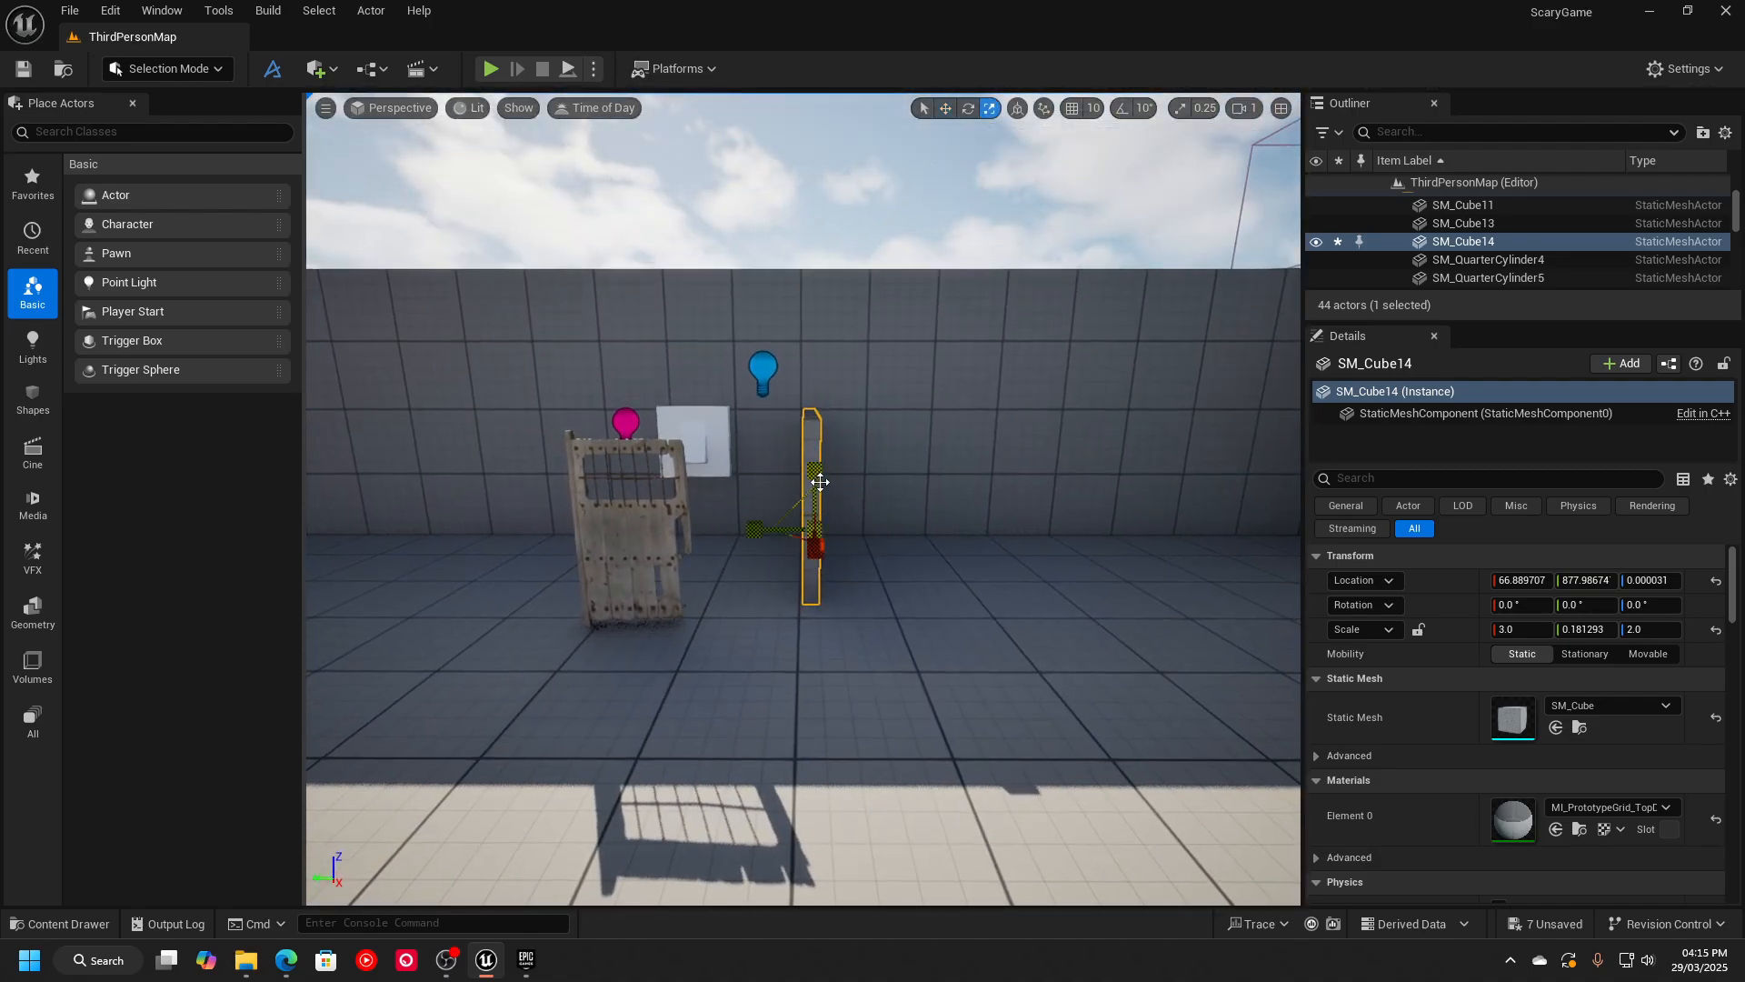
{"action": "left_click_drag", "start_coordinate": [815, 473], "coordinate": [815, 439]}
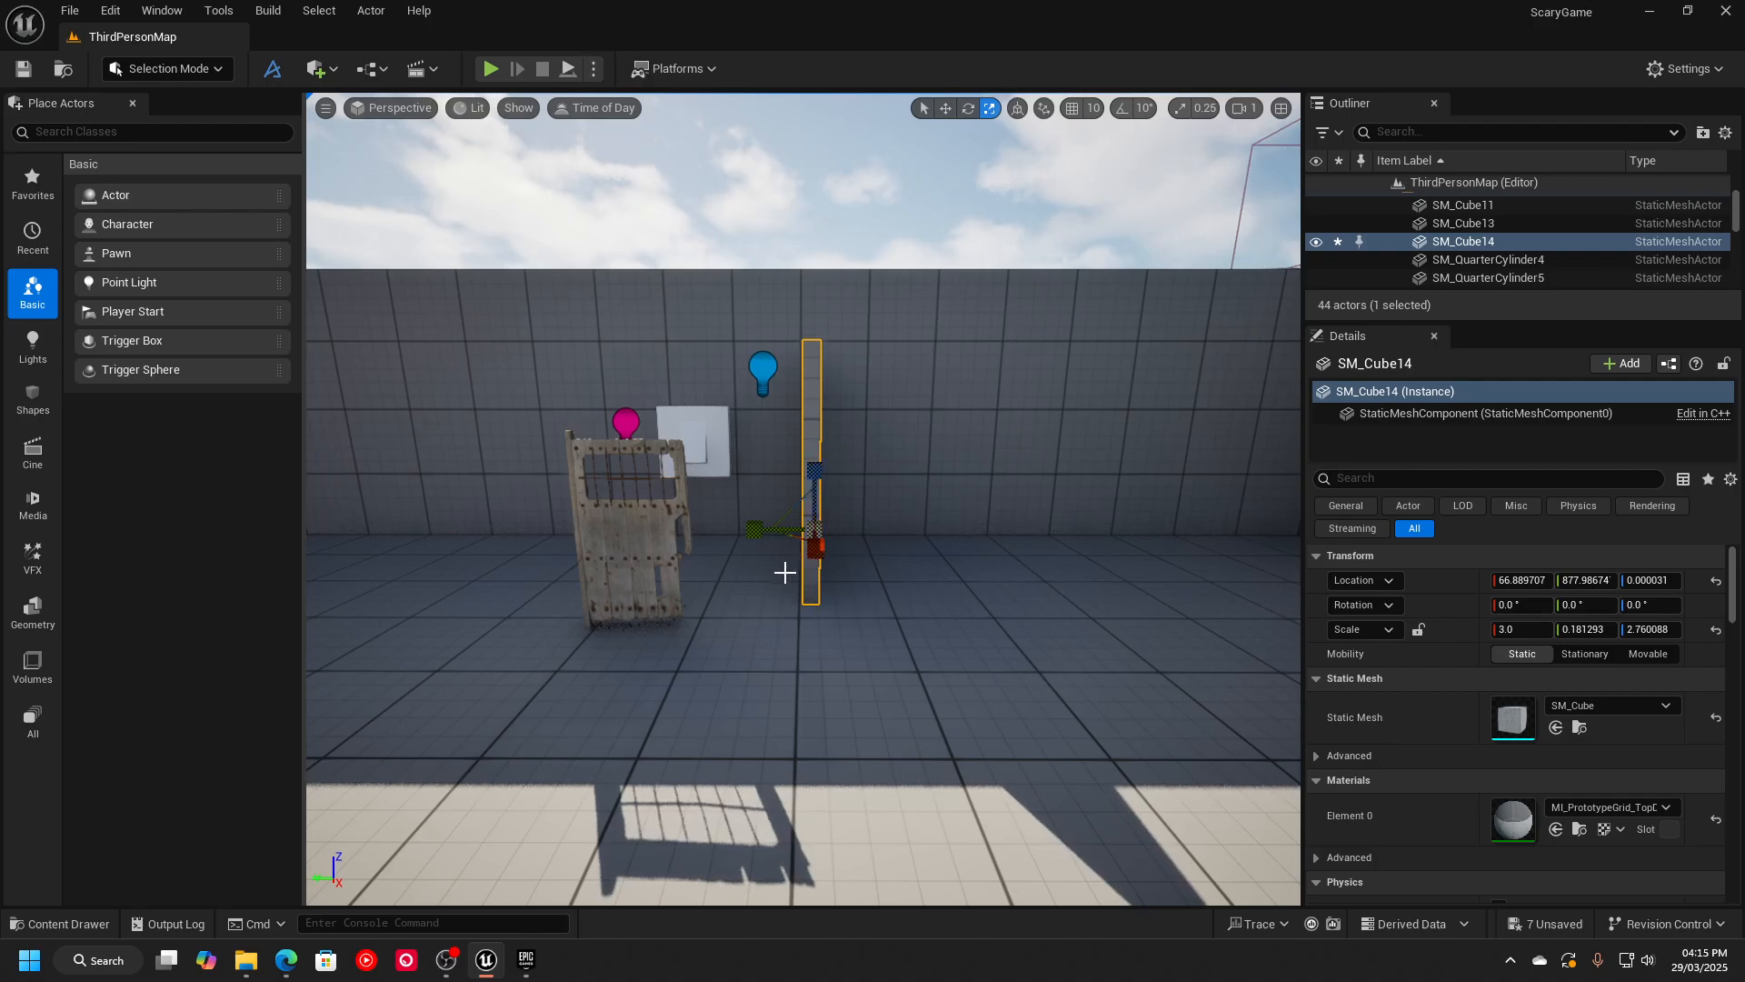
Lengthen the thin wall to an X scale of about 3.81 and lower it to about Z -4.1.
{"action": "key", "text": "a"}
{"action": "right_click_drag", "start_coordinate": [783, 573], "coordinate": [896, 587]}
{"action": "key", "text": "w"}
{"action": "right_click_drag", "start_coordinate": [548, 460], "coordinate": [786, 654]}
{"action": "key", "text": "s"}
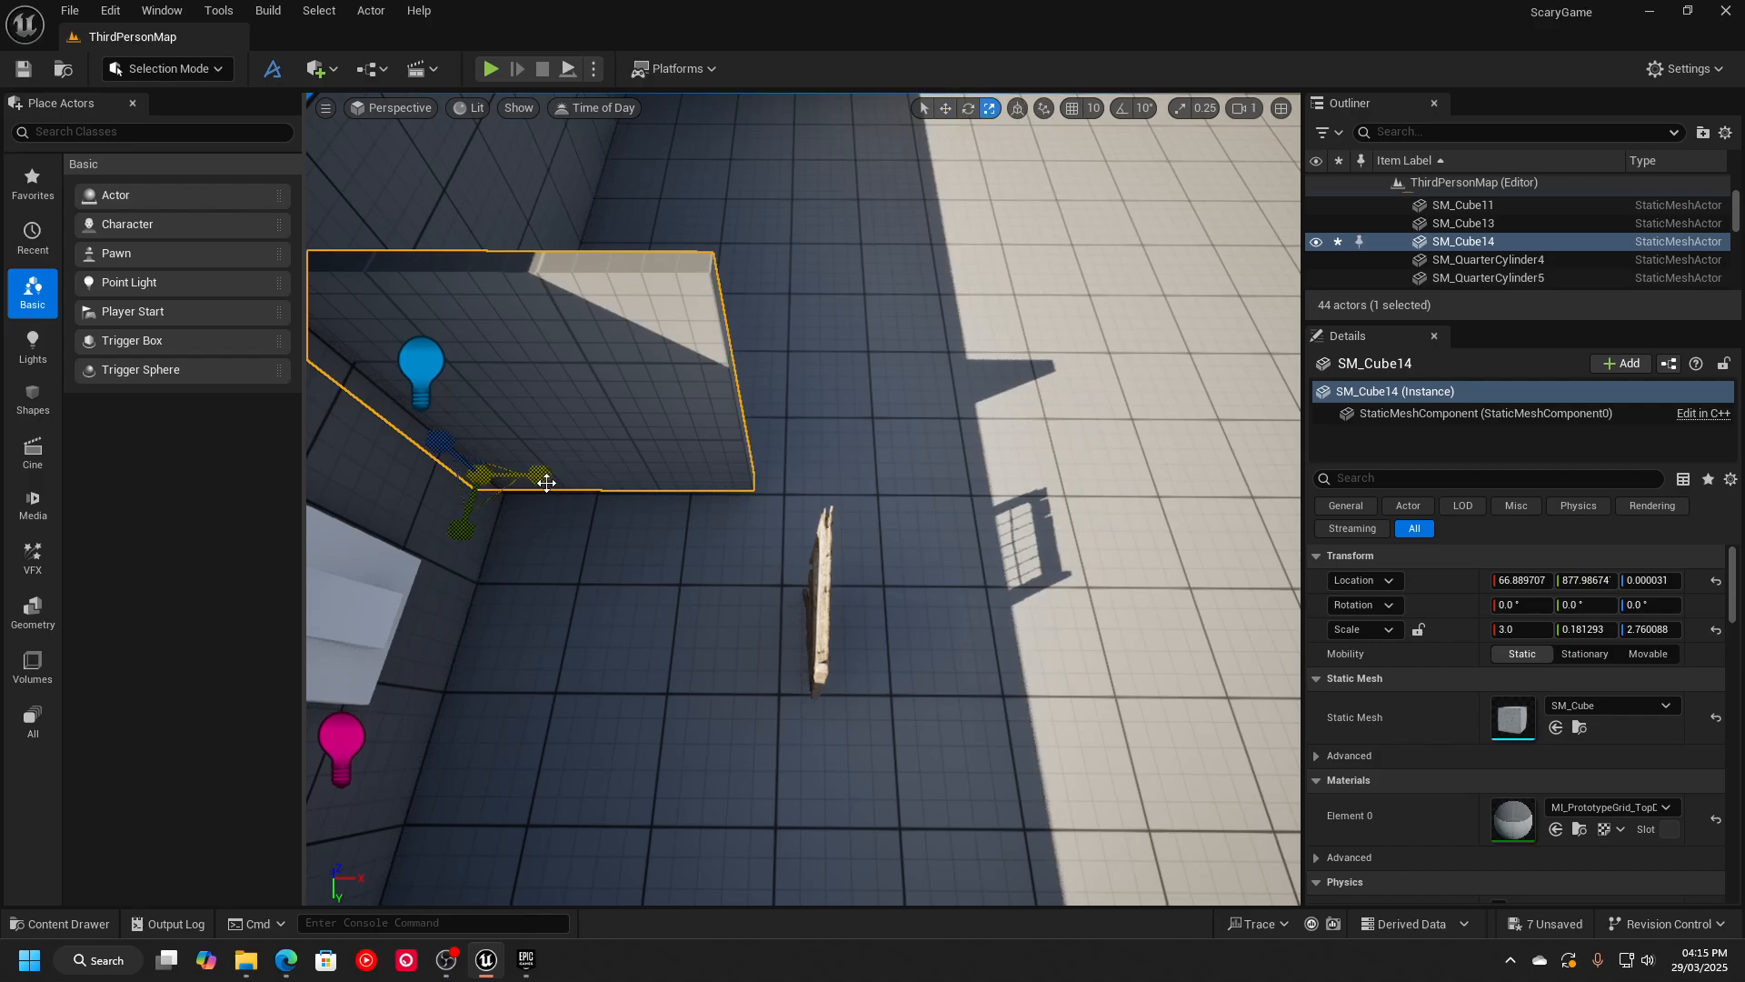
{"action": "left_click_drag", "start_coordinate": [545, 482], "coordinate": [637, 483]}
{"action": "right_click_drag", "start_coordinate": [638, 484], "coordinate": [400, 305]}
{"action": "key", "text": "d"}
{"action": "key", "text": "w"}
{"action": "key", "text": "s"}
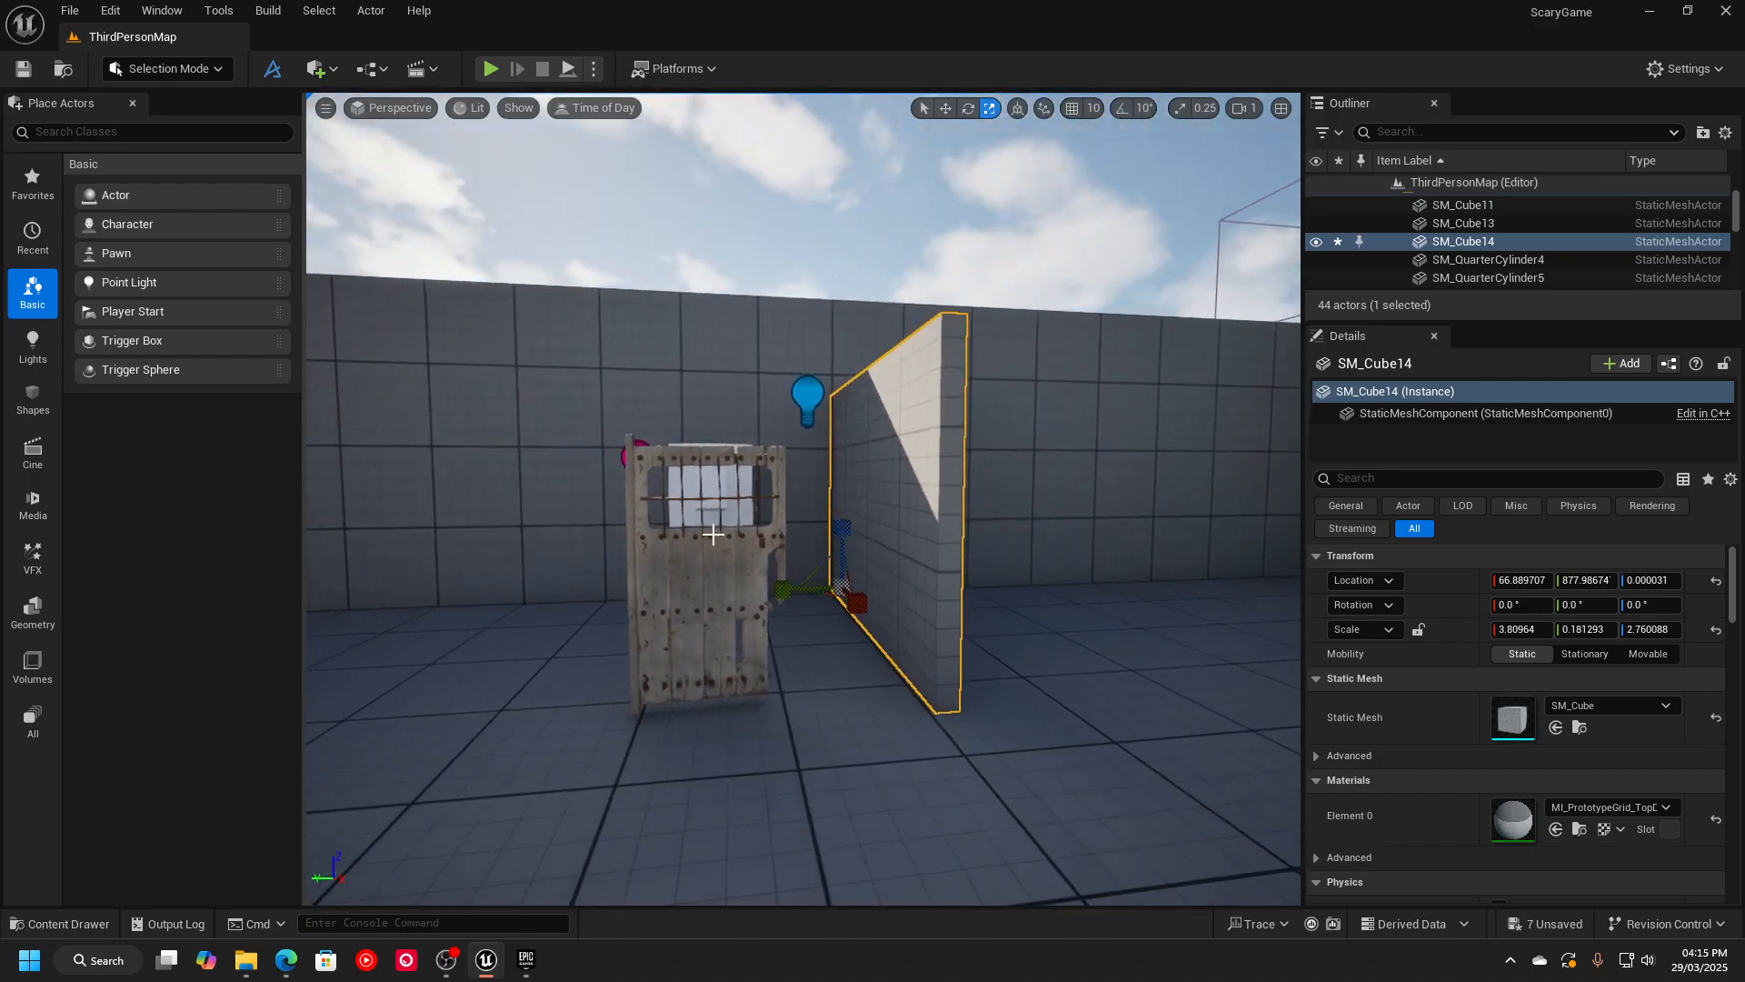
{"action": "key", "text": "w"}
{"action": "left_click_drag", "start_coordinate": [842, 518], "coordinate": [848, 523]}
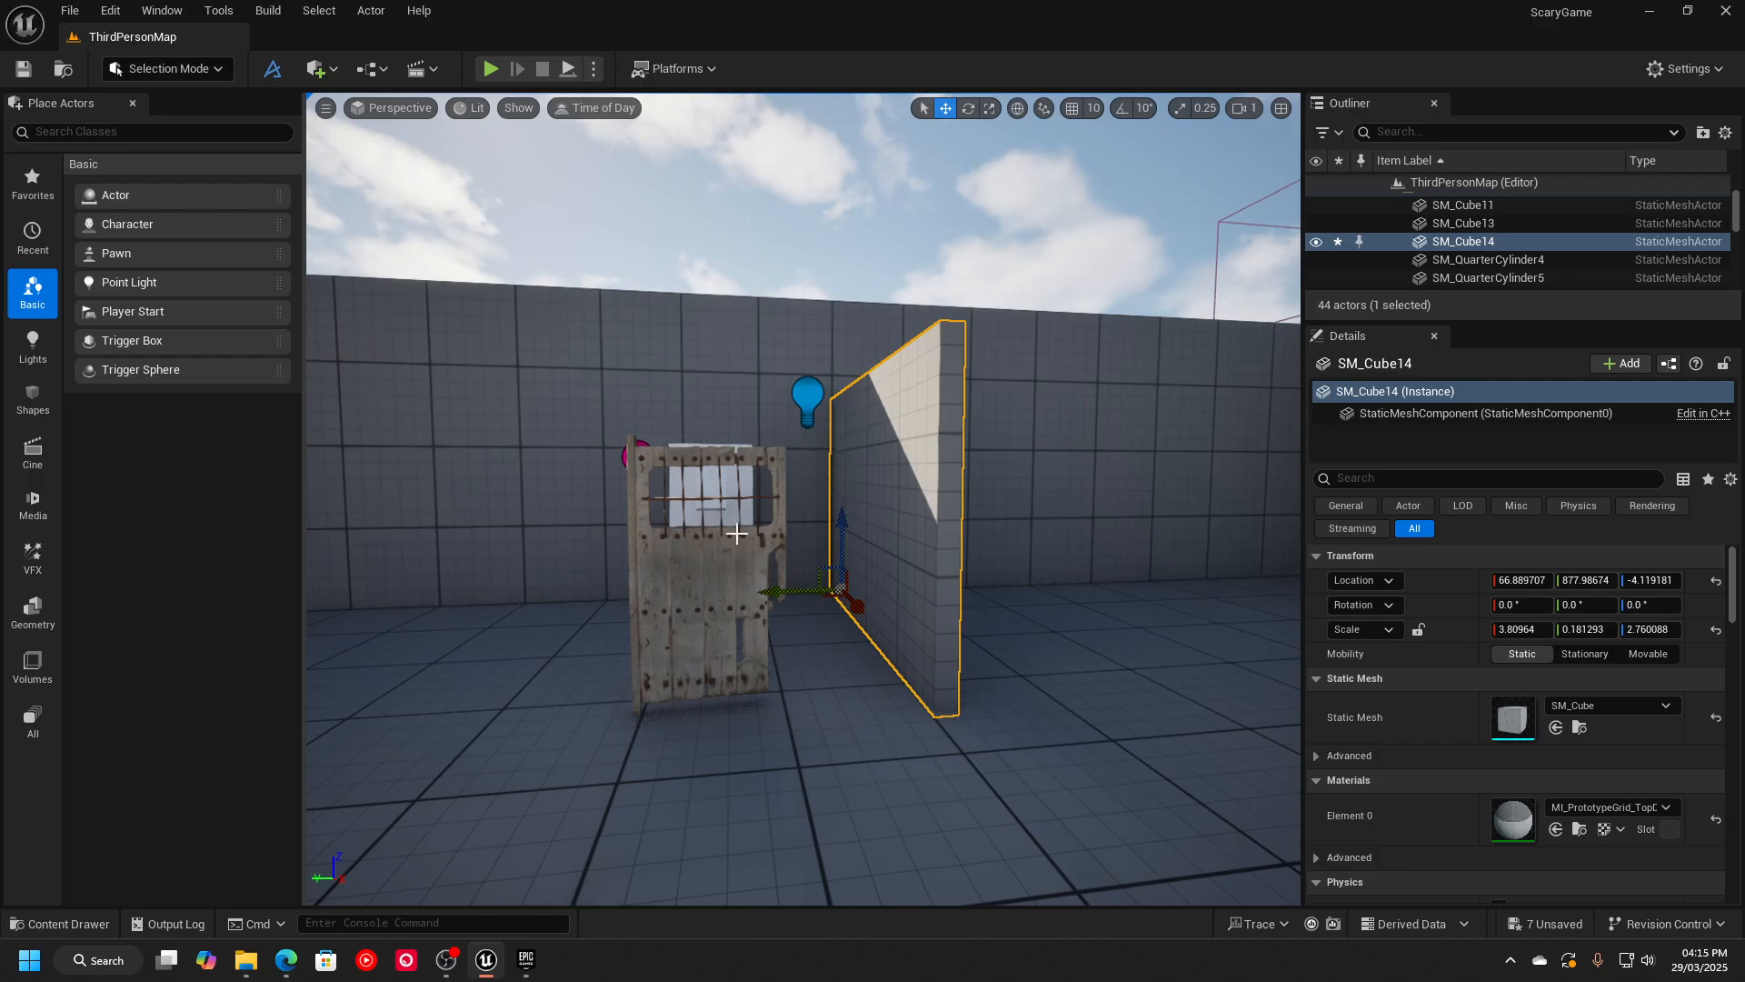
Duplicate the side wall and move the copy along Y to the door's other side, at about Y 1211.
{"action": "key", "text": "w"}
{"action": "right_click_drag", "start_coordinate": [848, 522], "coordinate": [794, 595]}
{"action": "key", "text": "s"}
{"action": "key", "text": "w"}
{"action": "key", "text": "s"}
{"action": "key", "text": "w"}
{"action": "key", "text": "s"}
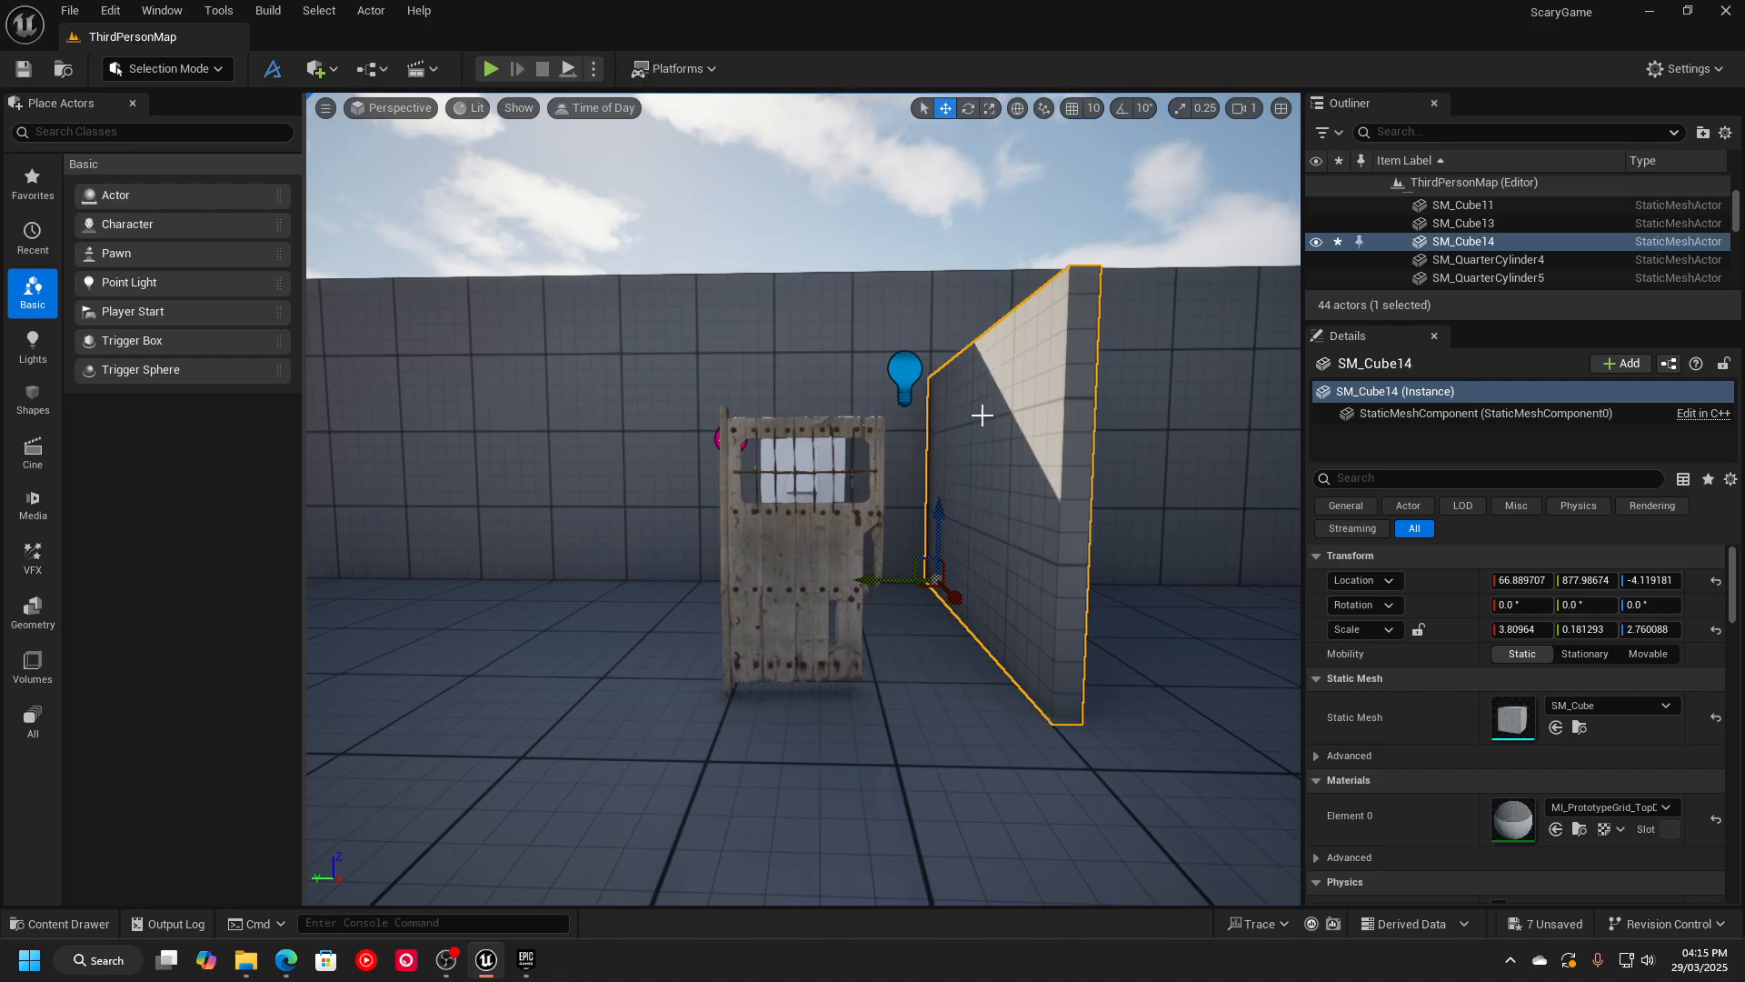
{"action": "key", "text": "ctrl+d"}
{"action": "left_click_drag", "start_coordinate": [870, 580], "coordinate": [632, 556]}
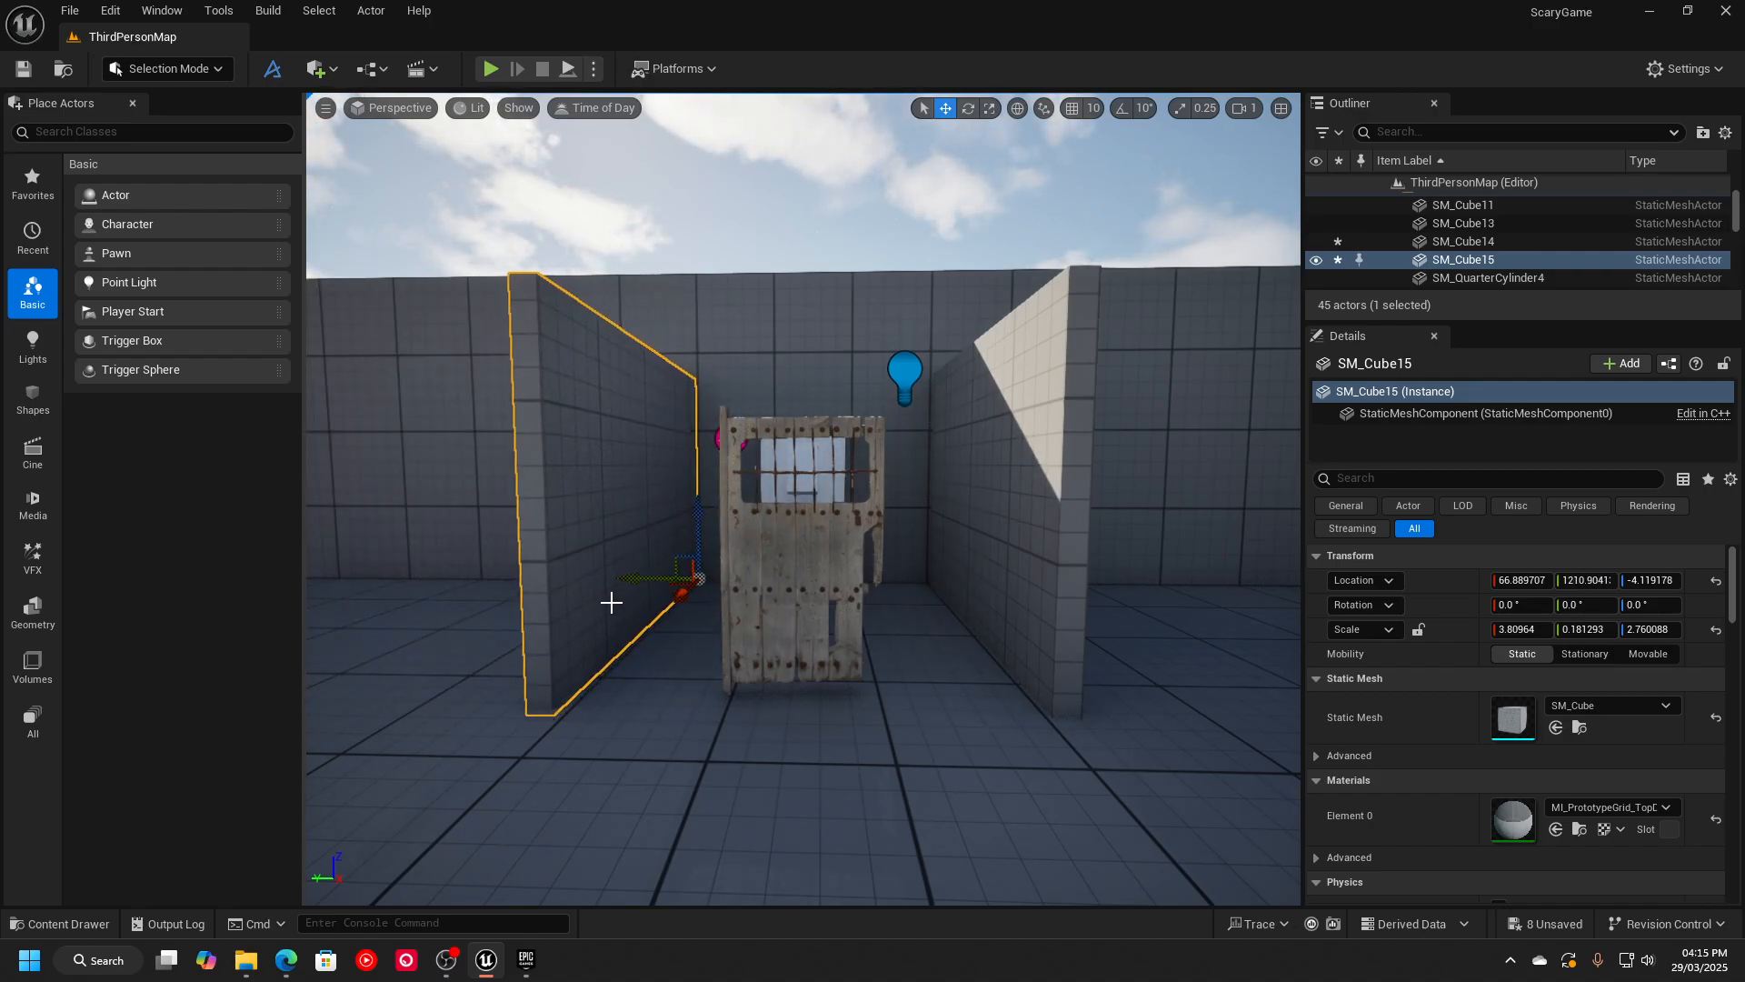
Duplicate a side wall, scale it to about 3.61 in Y and 0.11 in Z, and lay it as a roof at about Z 270.
{"action": "key", "text": "ctrl+d"}
{"action": "left_click_drag", "start_coordinate": [638, 581], "coordinate": [826, 672]}
{"action": "key", "text": "r"}
{"action": "left_click_drag", "start_coordinate": [767, 579], "coordinate": [894, 603]}
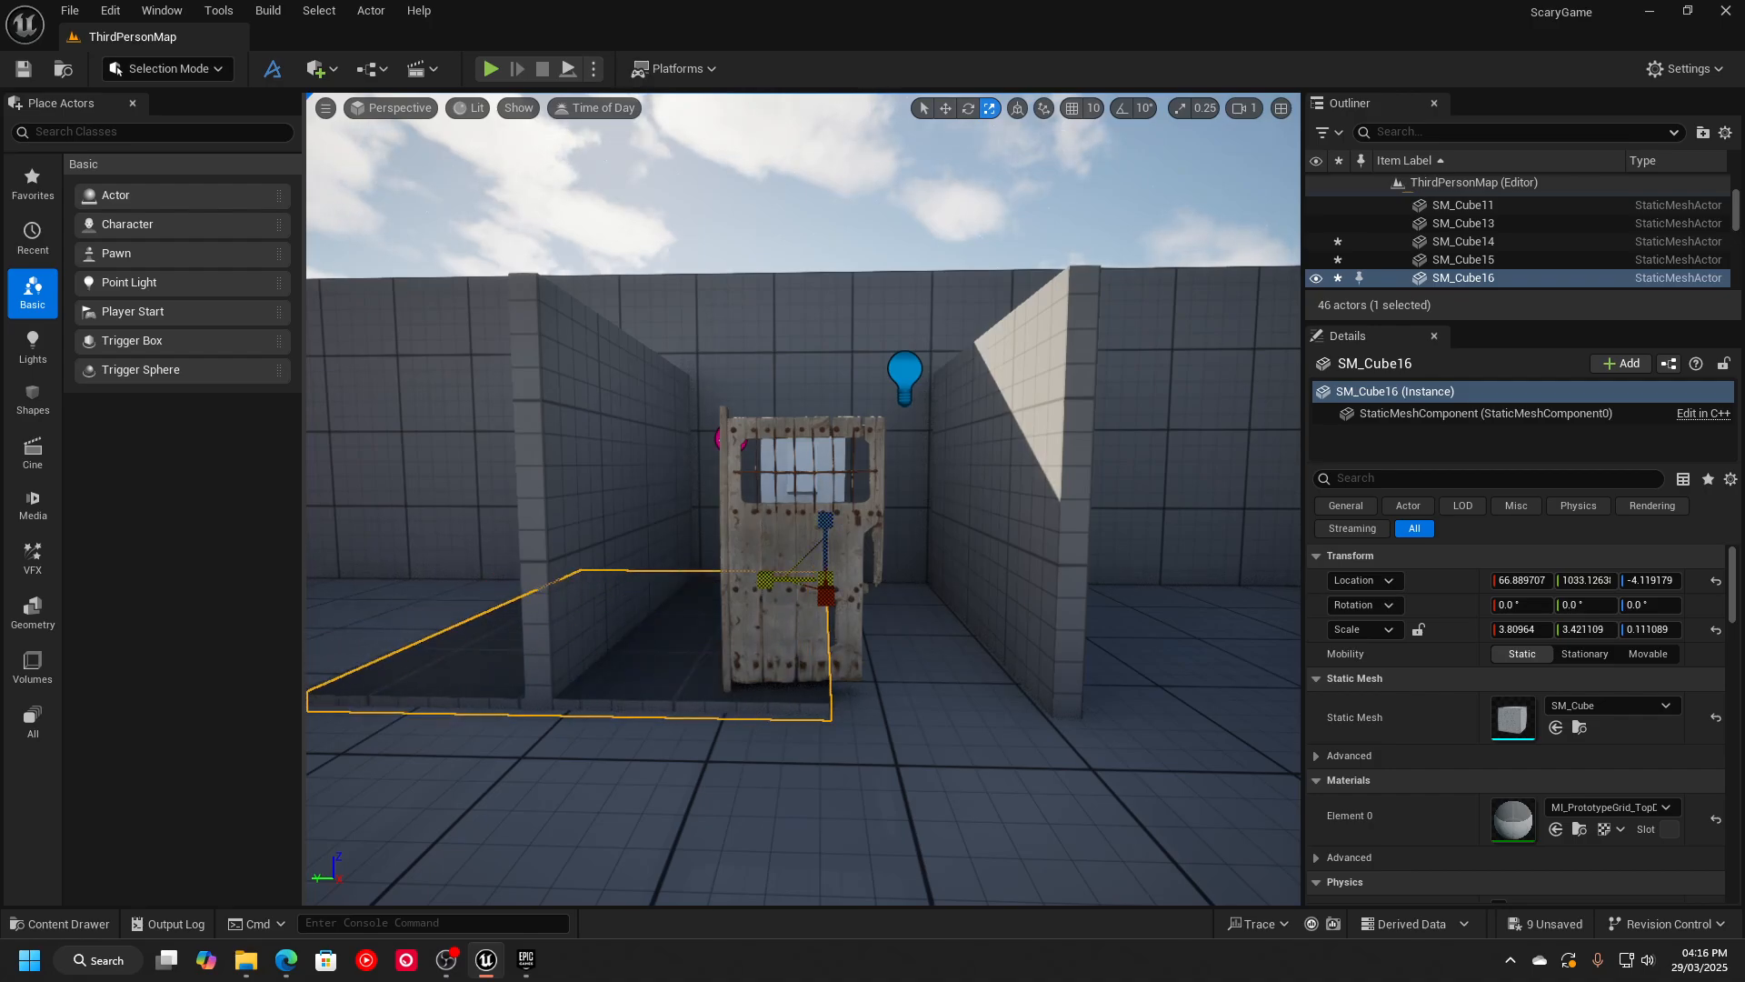
{"action": "key", "text": "w"}
{"action": "left_click_drag", "start_coordinate": [831, 537], "coordinate": [831, 313]}
{"action": "left_click_drag", "start_coordinate": [760, 384], "coordinate": [879, 383]}
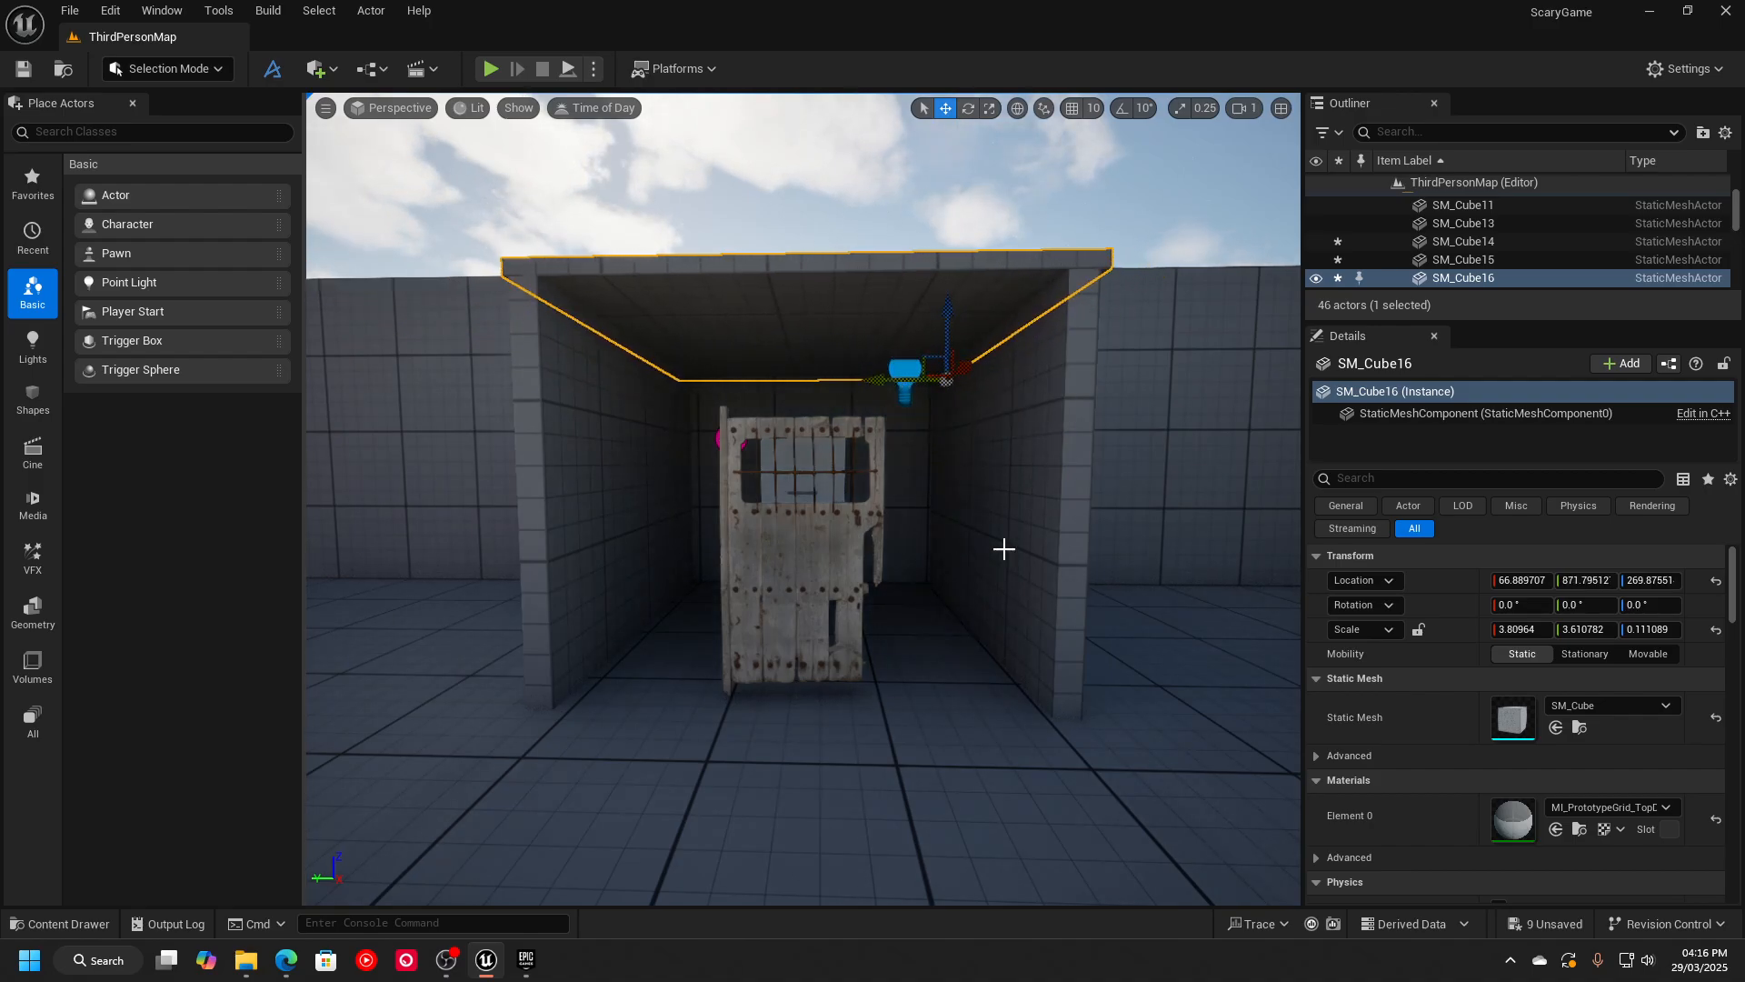
Duplicate the side wall SM_Cube14 as a thin front panel, about 0.08 by 1.2 in X and Y scale, and copy it to the door's other side.
{"action": "left_click", "coordinate": [1041, 542]}
{"action": "key", "text": "ctrl+d"}
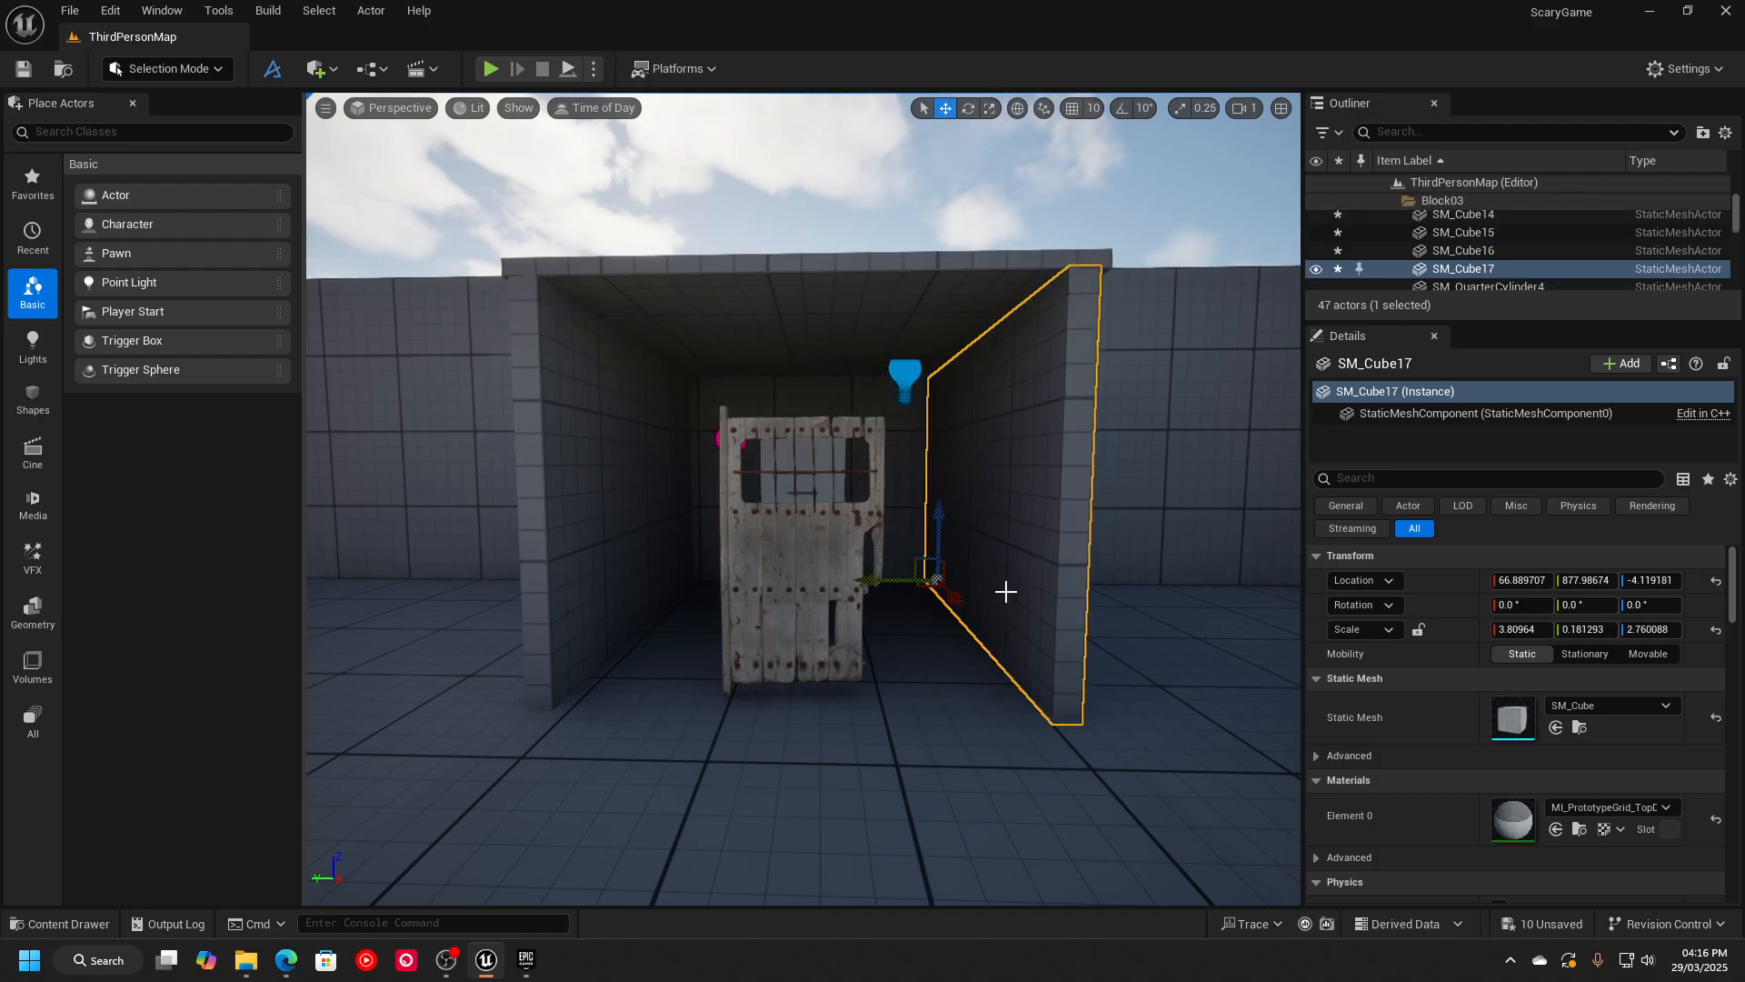
{"action": "left_click_drag", "start_coordinate": [948, 592], "coordinate": [1123, 738]}
{"action": "key", "text": "r"}
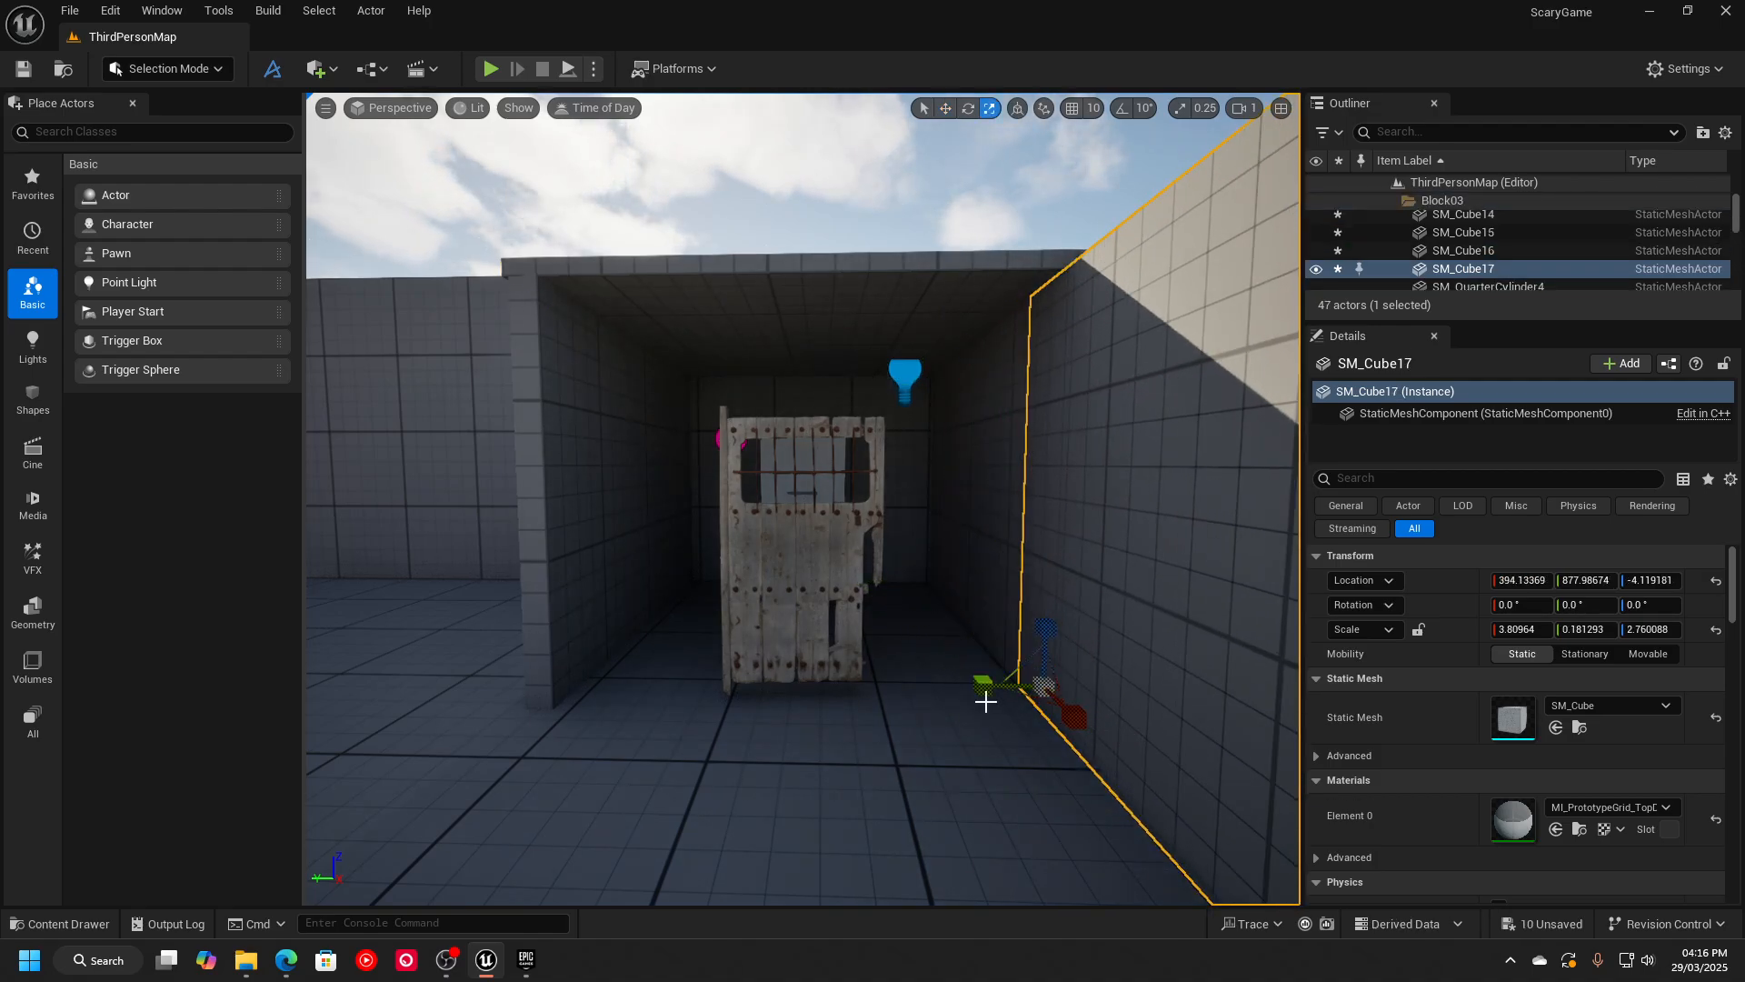
{"action": "left_click_drag", "start_coordinate": [986, 688], "coordinate": [900, 694]}
{"action": "left_click_drag", "start_coordinate": [1075, 718], "coordinate": [1127, 764]}
{"action": "key", "text": "e"}
{"action": "key", "text": "w"}
{"action": "left_click_drag", "start_coordinate": [1007, 723], "coordinate": [673, 718], "text": "alt"}
{"action": "key", "text": "r"}
Duplicate front panel SM_Cube17, shorten the copy to about 0.78 Z scale, and place it above the door at about Y 998, Z 190.
{"action": "left_click", "coordinate": [925, 368]}
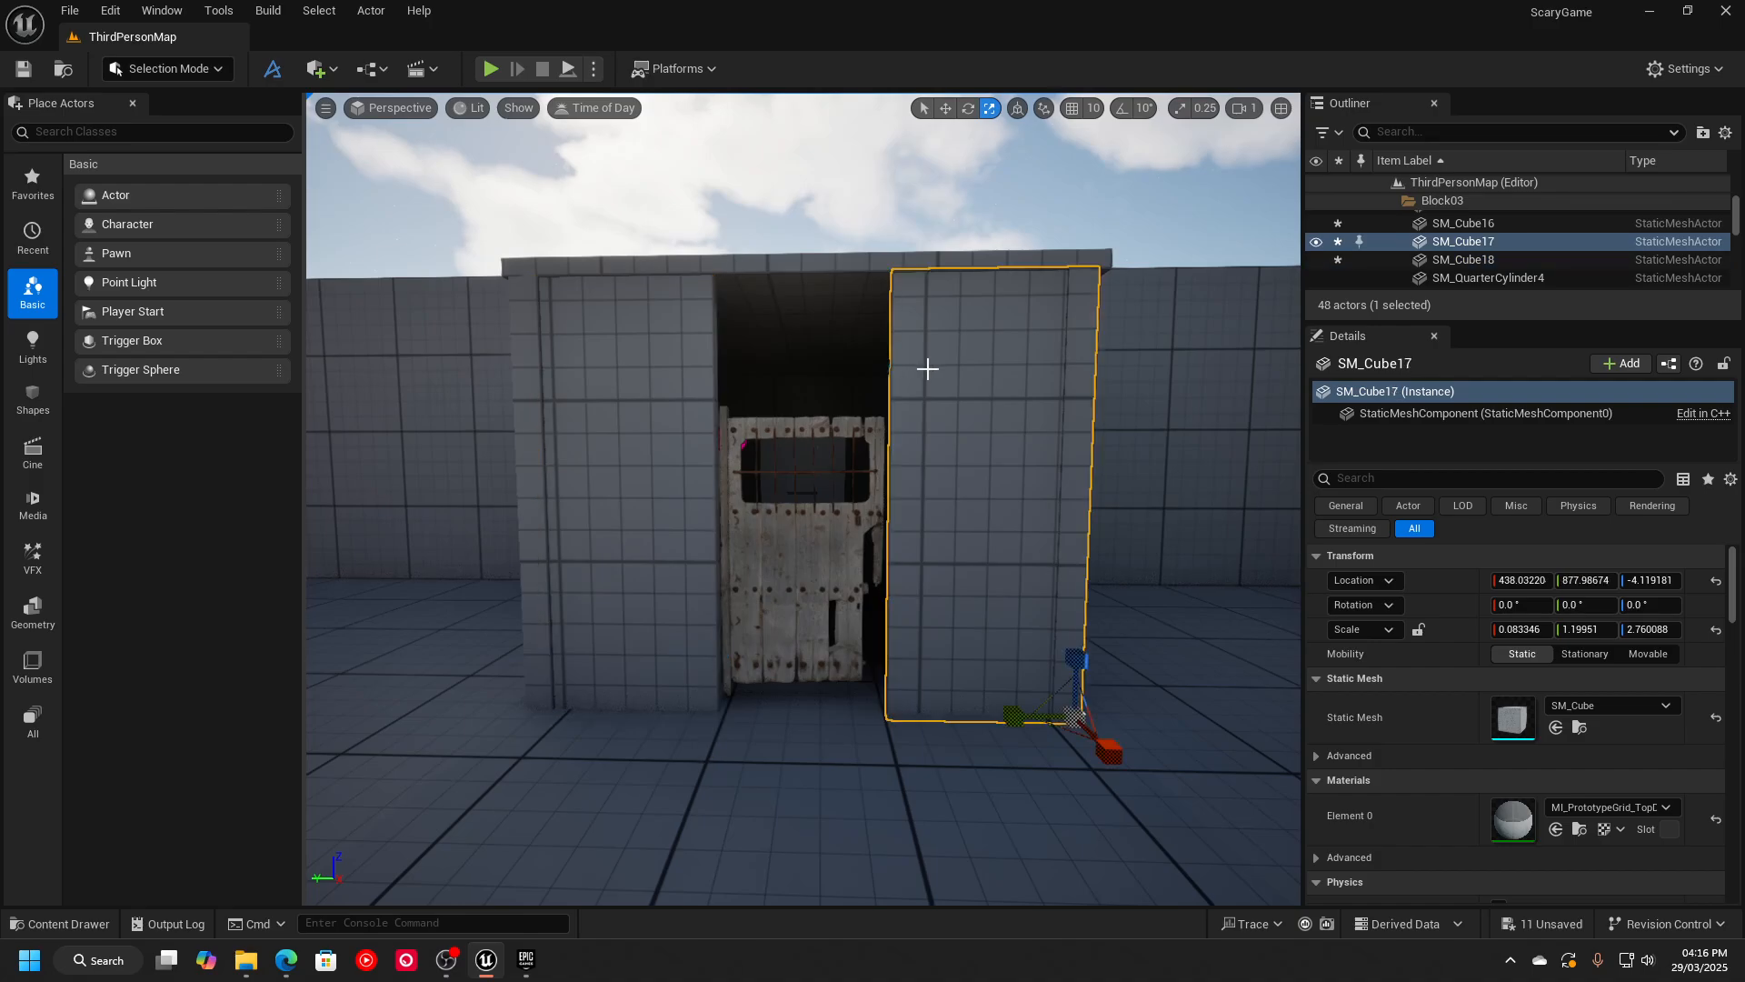
{"action": "key", "text": "ctrl+d"}
{"action": "key", "text": "w"}
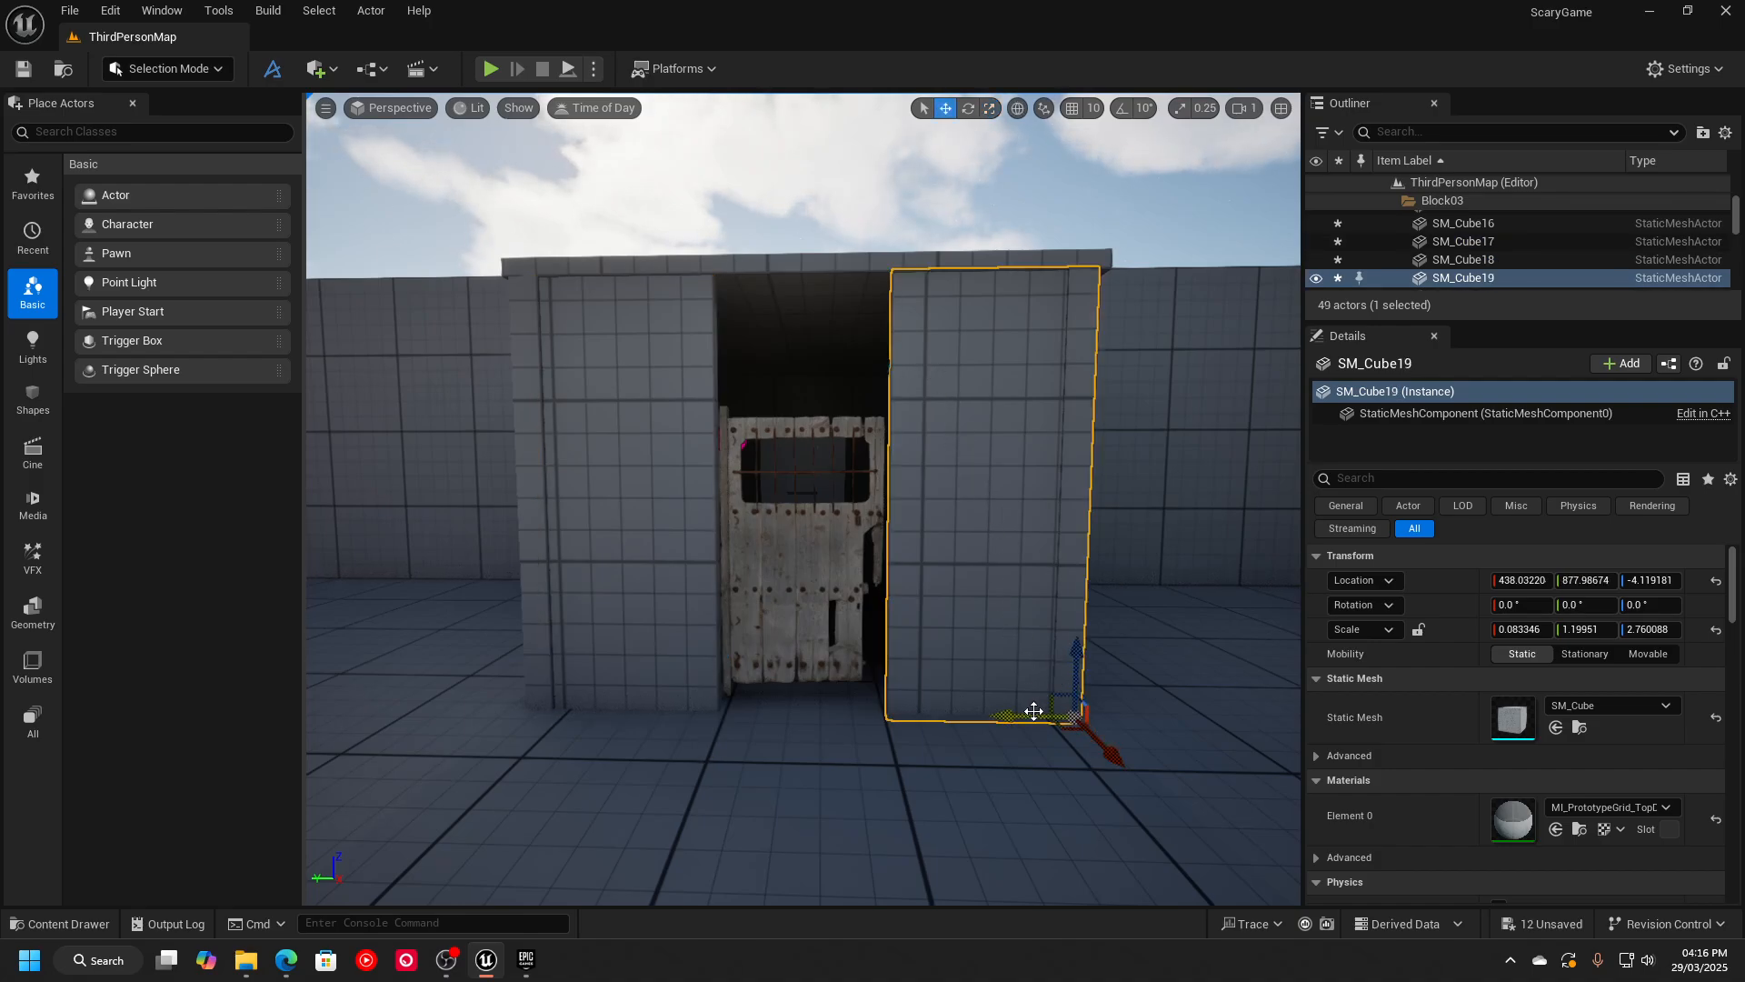
{"action": "left_click_drag", "start_coordinate": [1034, 710], "coordinate": [891, 763]}
{"action": "key", "text": "r"}
{"action": "key", "text": "w"}
{"action": "left_click_drag", "start_coordinate": [895, 637], "coordinate": [893, 344]}
{"action": "key", "text": "r"}
{"action": "key", "text": "w"}
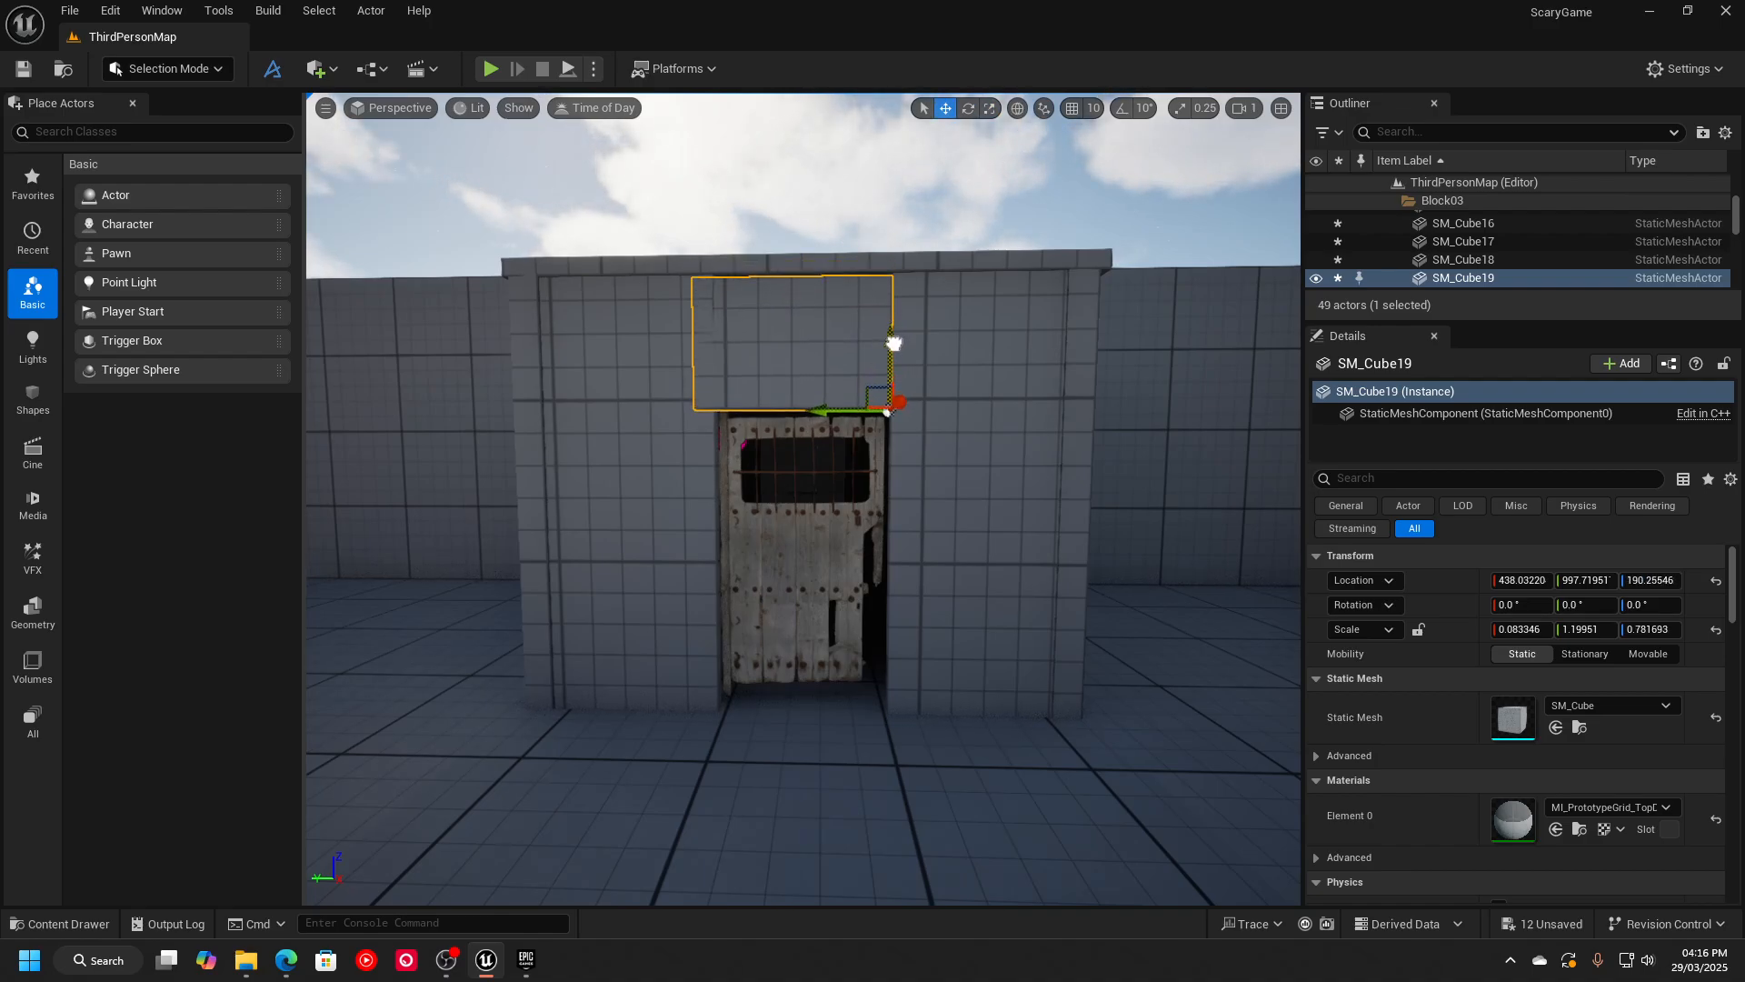
Delete the wooden door mesh uflvddofa_tier_2 from the doorway.
{"action": "left_click", "coordinate": [913, 192]}
{"action": "key", "text": "f"}
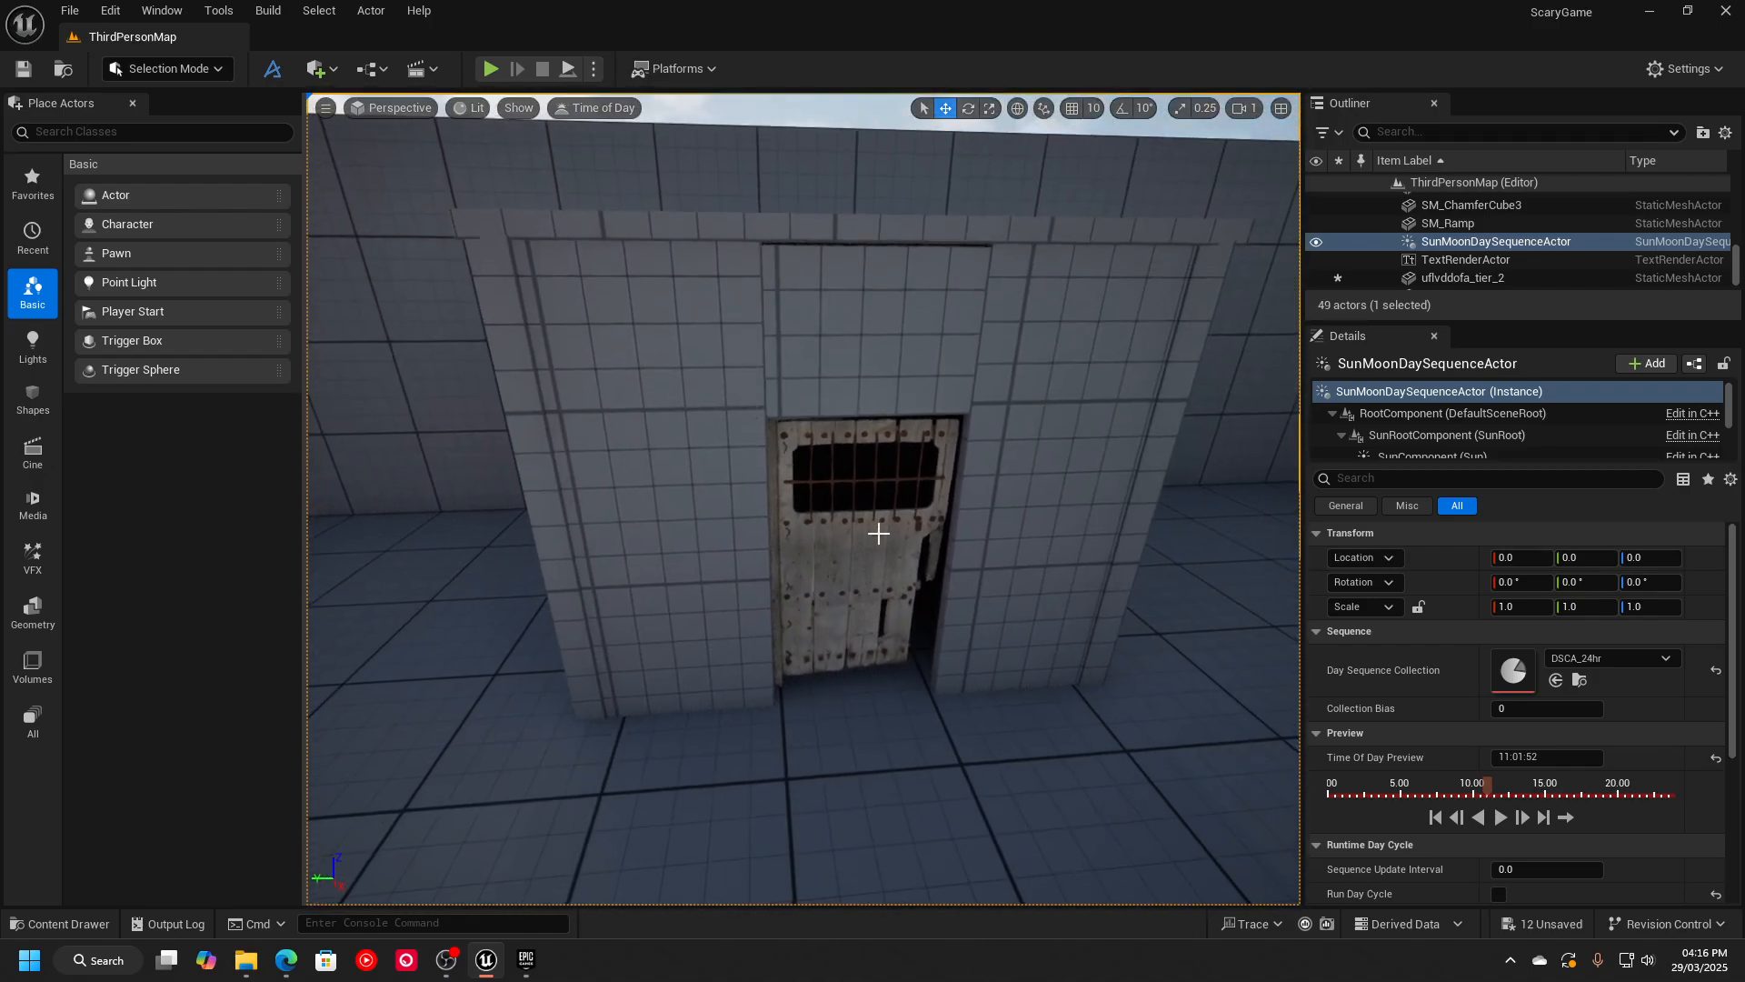
{"action": "left_click", "coordinate": [884, 565]}
{"action": "key", "text": "f"}
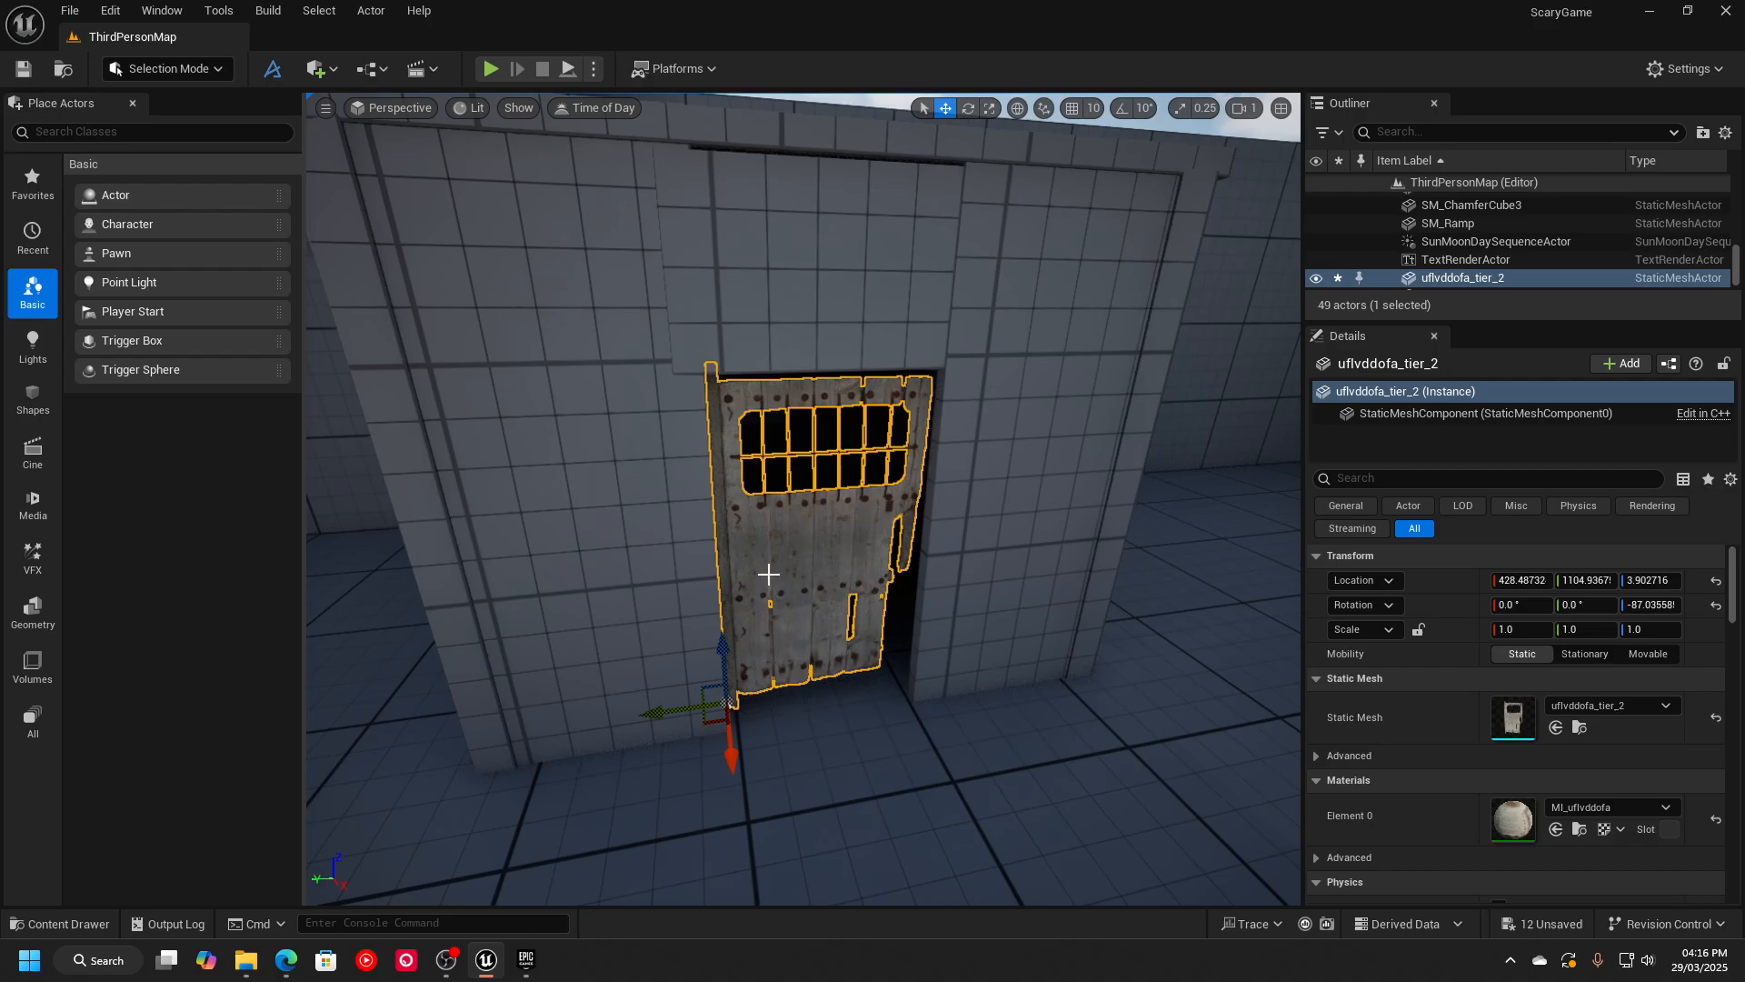
{"action": "key", "text": "Delete"}
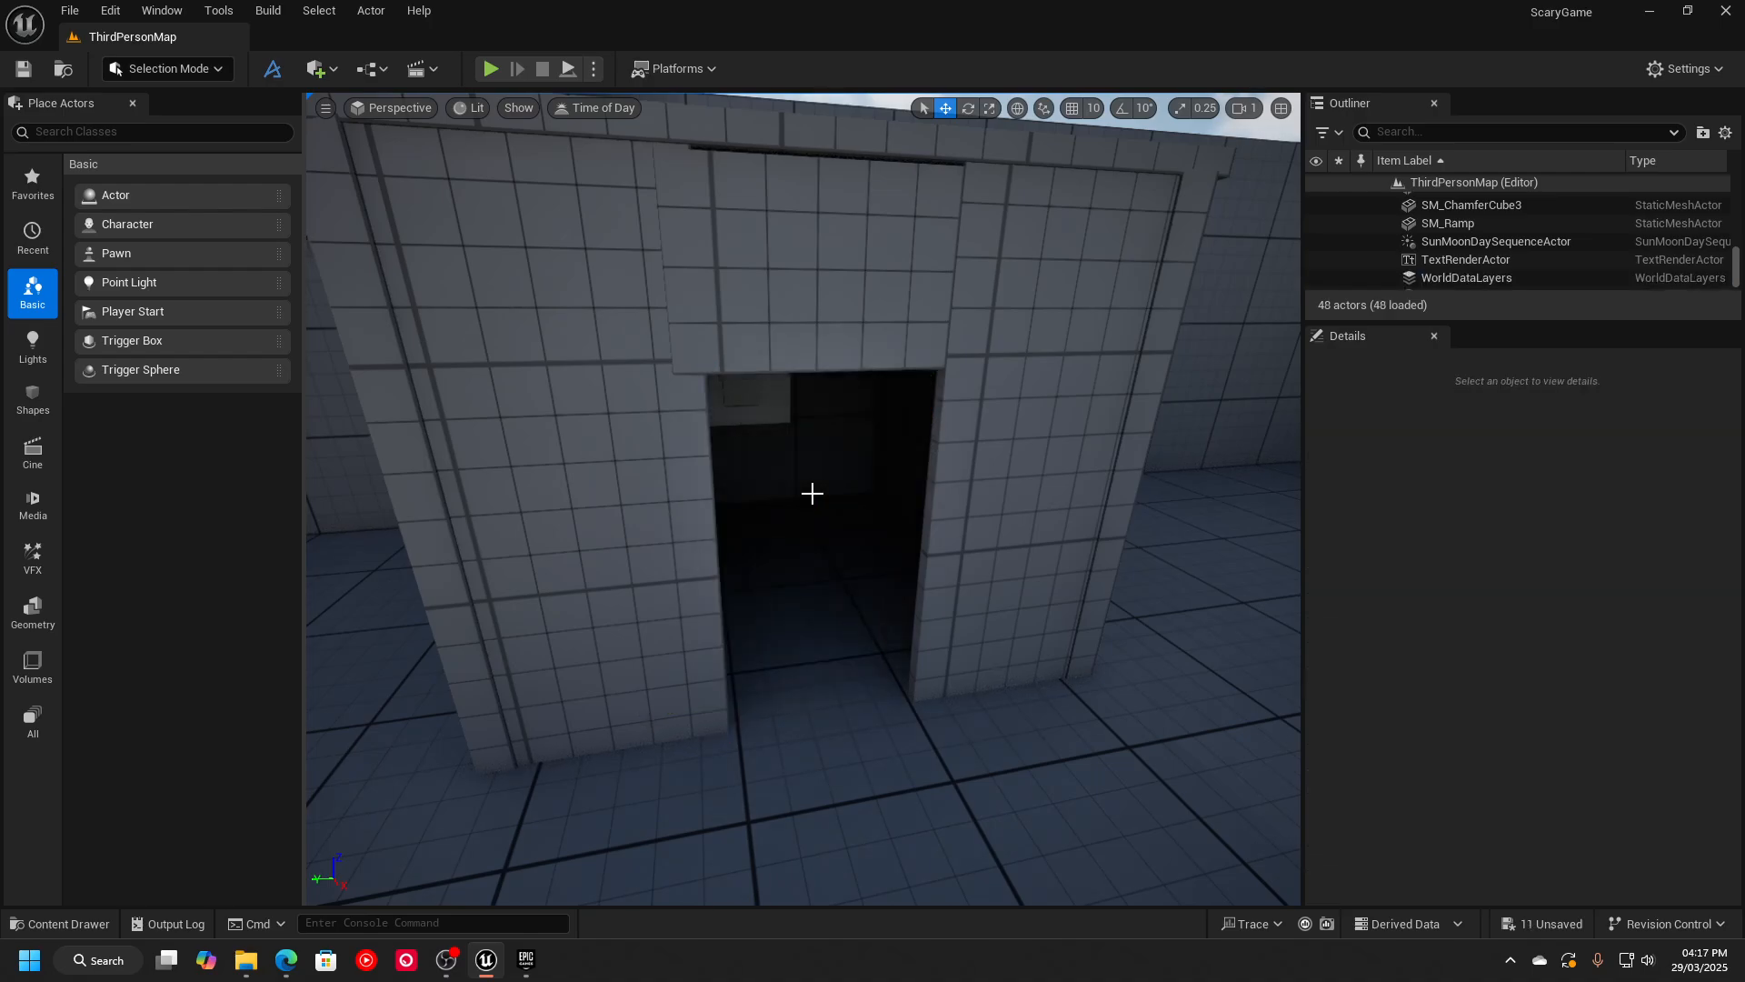
Narrow the panel above the doorway to fit between the two front panels.
{"action": "left_click", "coordinate": [745, 315]}
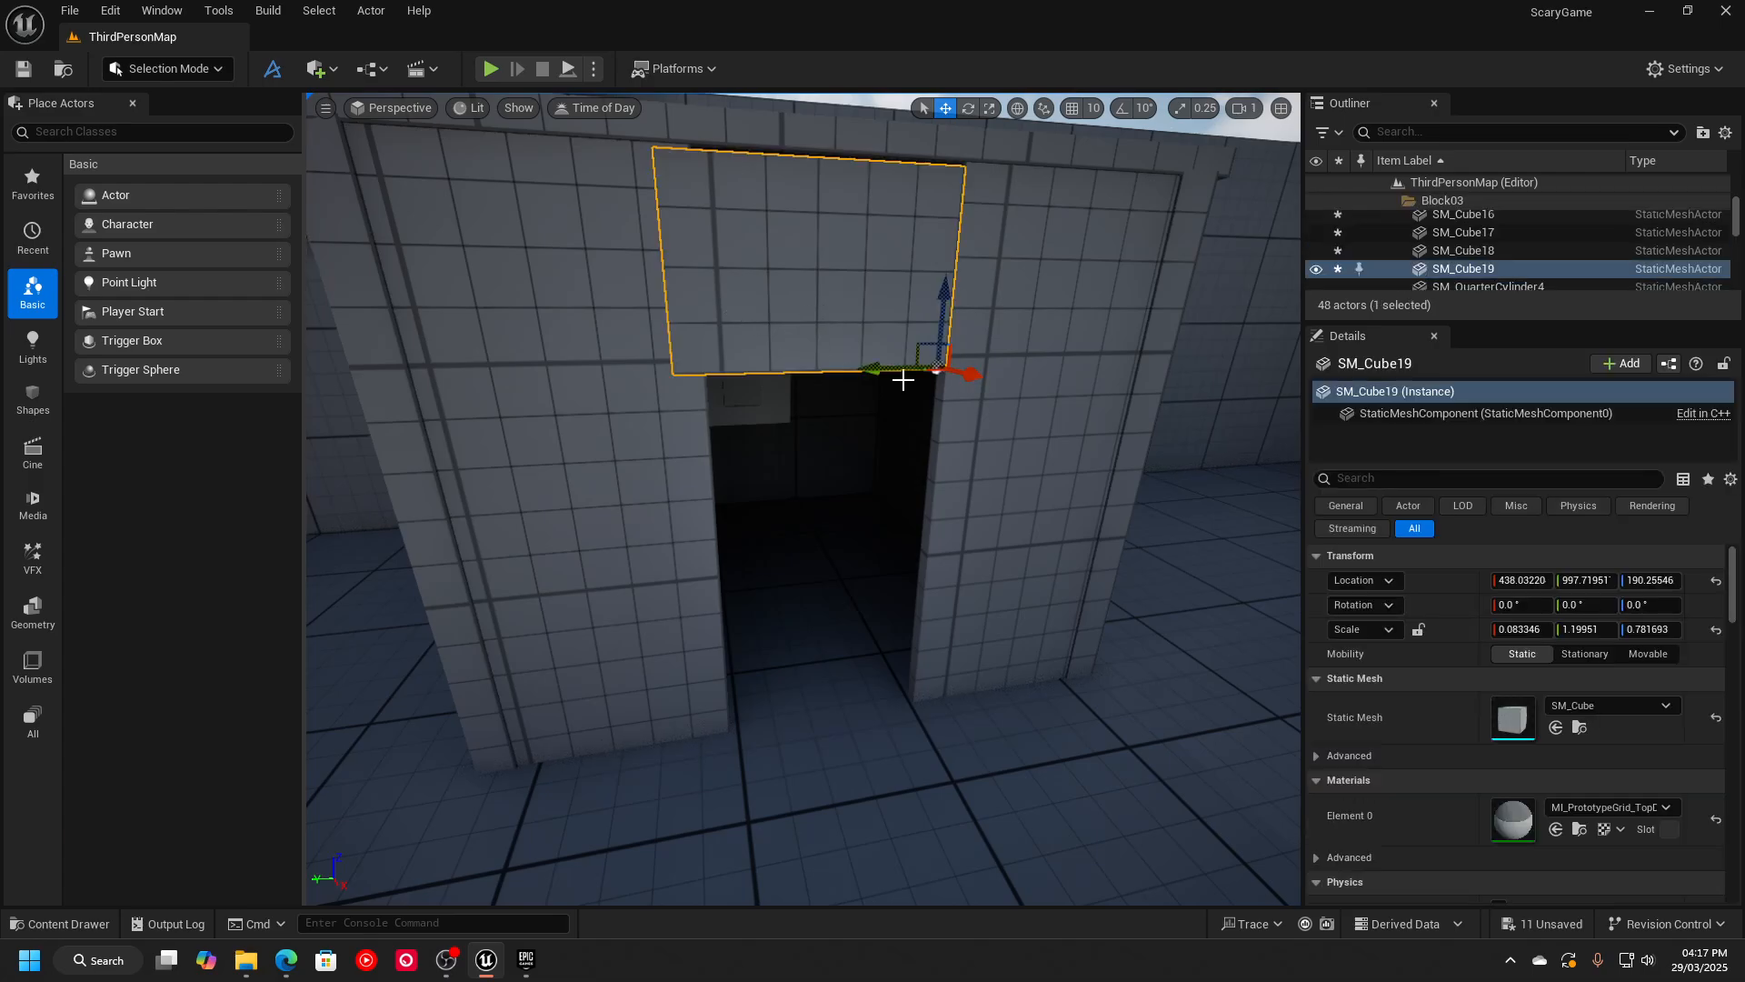
{"action": "key", "text": "r"}
{"action": "left_click_drag", "start_coordinate": [879, 368], "coordinate": [947, 299]}
{"action": "key", "text": "w"}
Examine the small room's front panels, doorway and outer walls from several angles.
{"action": "left_click", "coordinate": [668, 487]}
{"action": "key", "text": "s"}
{"action": "right_click_drag", "start_coordinate": [990, 484], "coordinate": [1021, 510]}
{"action": "key", "text": "w"}
{"action": "key", "text": "s"}
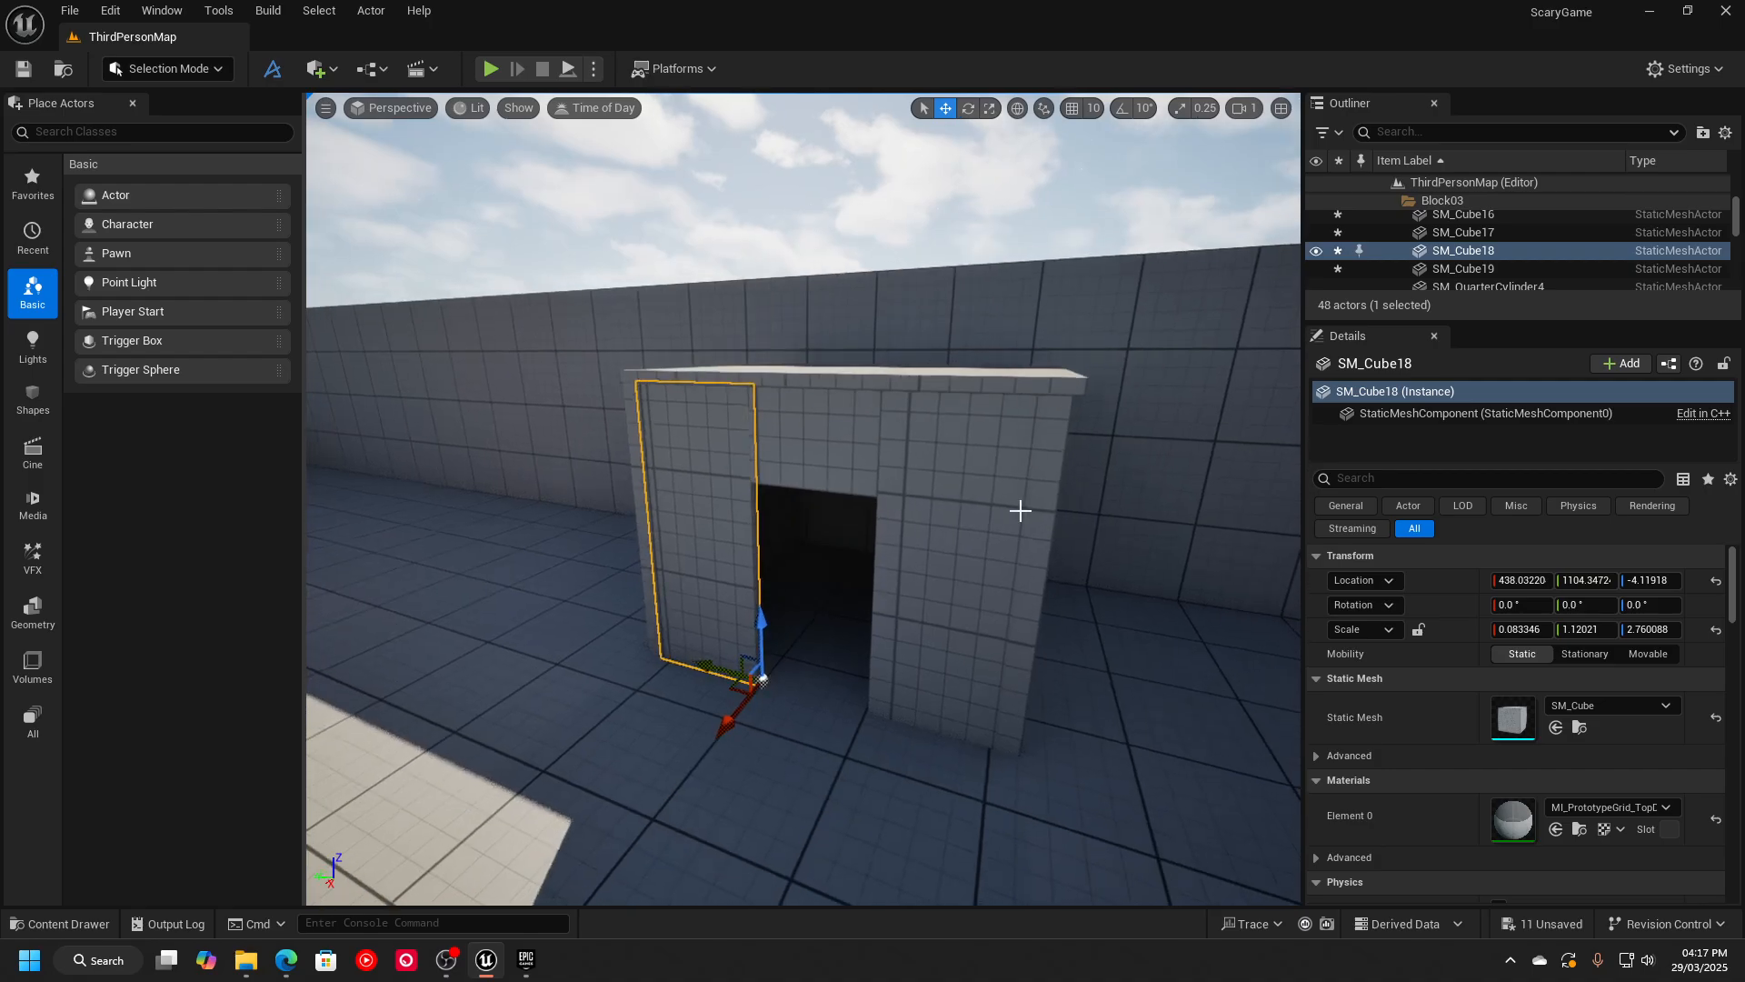
{"action": "left_click", "coordinate": [885, 211]}
{"action": "right_click_drag", "start_coordinate": [884, 211], "coordinate": [814, 223]}
{"action": "key", "text": "w"}
{"action": "key", "text": "s"}
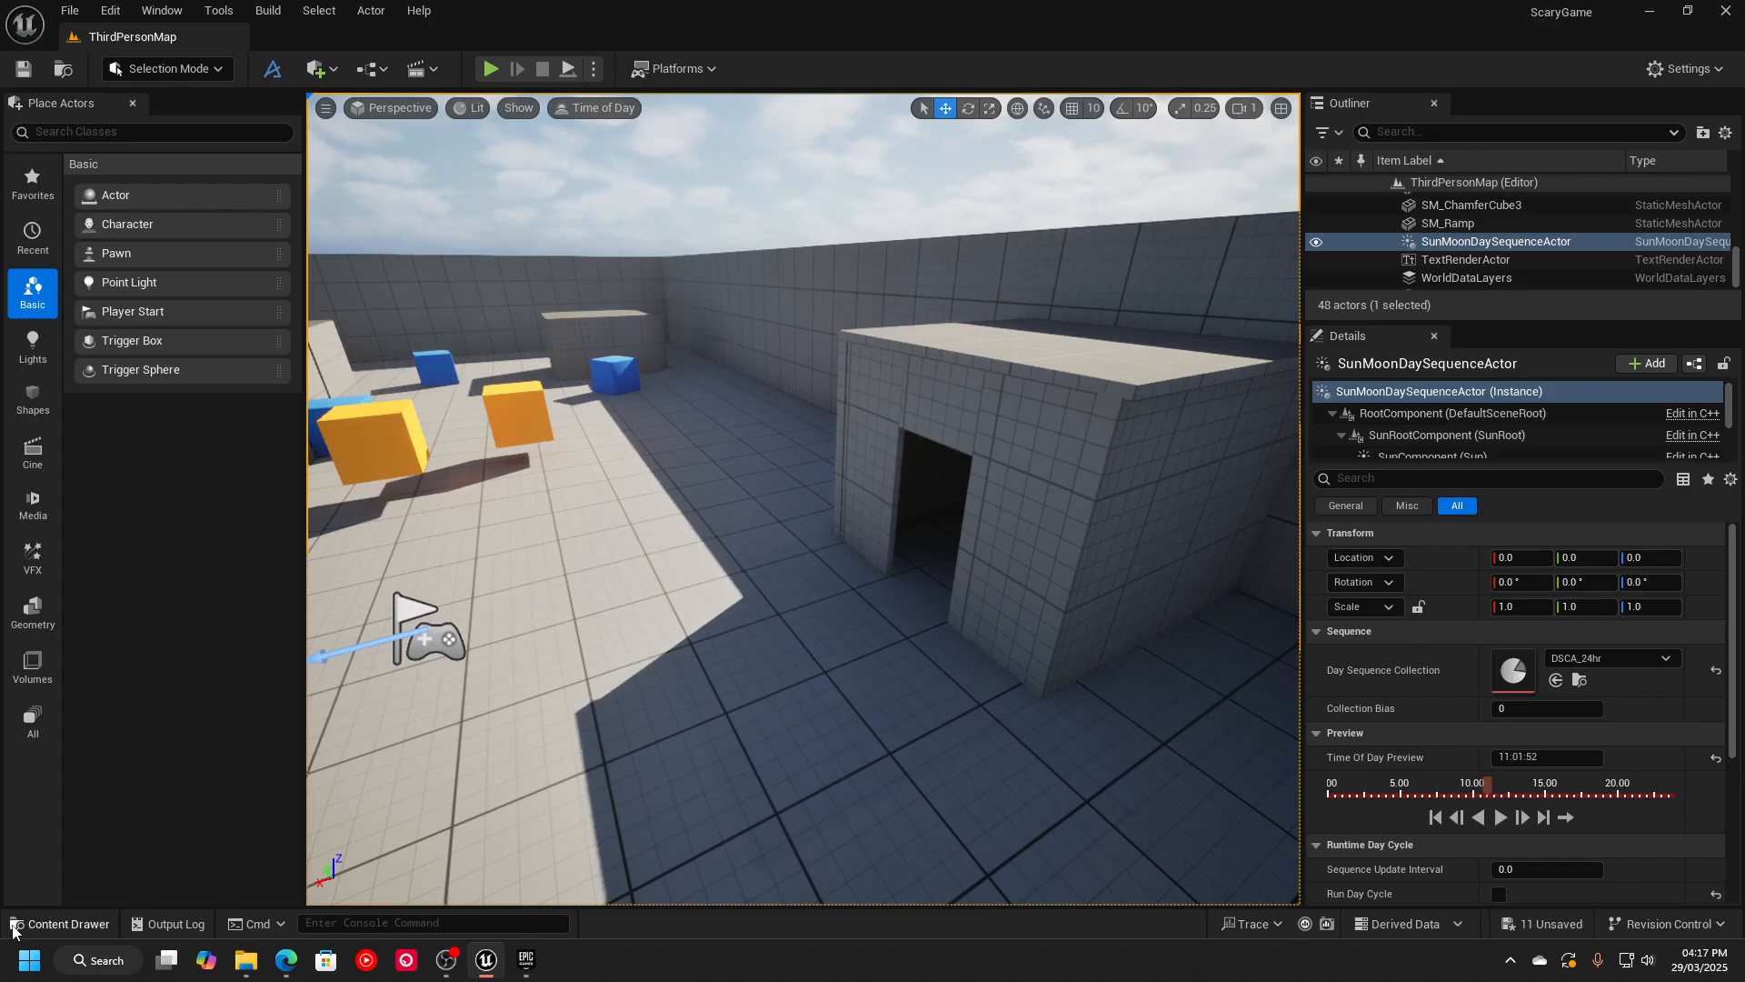
Browse the project content to BluePrints > BP_Actors and collapse the Fab folder.
{"action": "left_click", "coordinate": [60, 924]}
{"action": "double_click", "coordinate": [80, 629]}
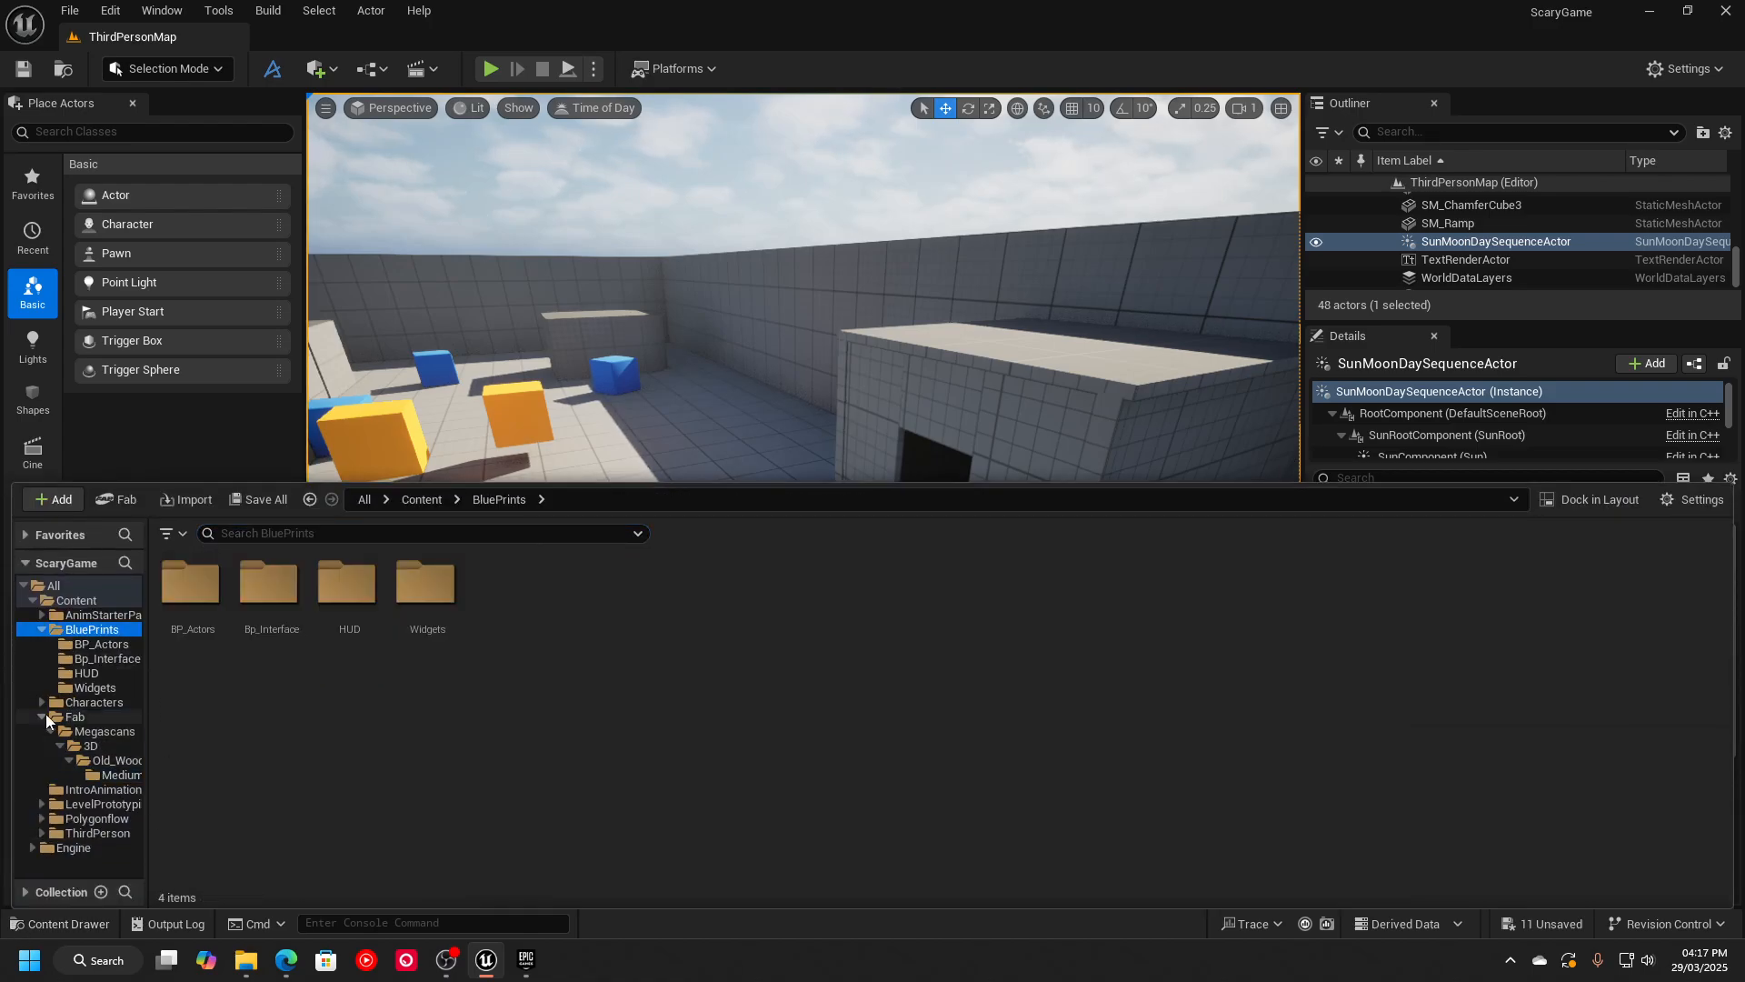
{"action": "left_click", "coordinate": [41, 716]}
{"action": "left_click", "coordinate": [95, 643]}
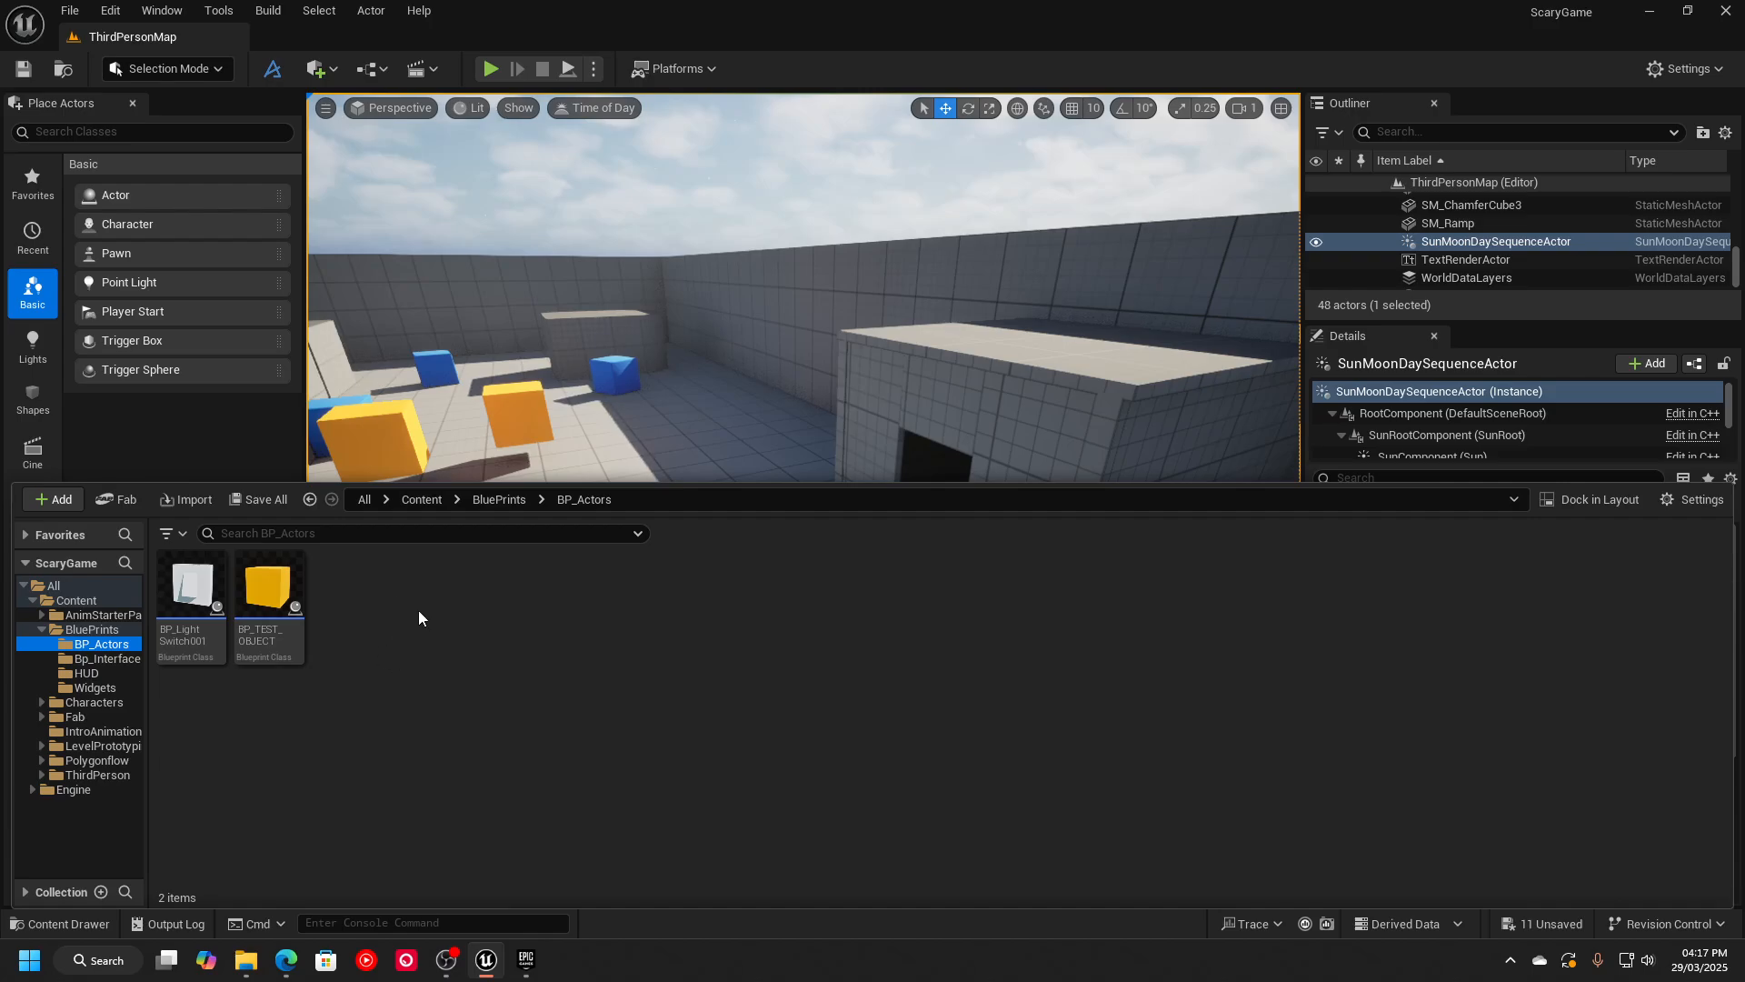
Create an Actor Blueprint class named Bp_Door_001 in the BP_Actors folder.
{"action": "right_click", "coordinate": [364, 596]}
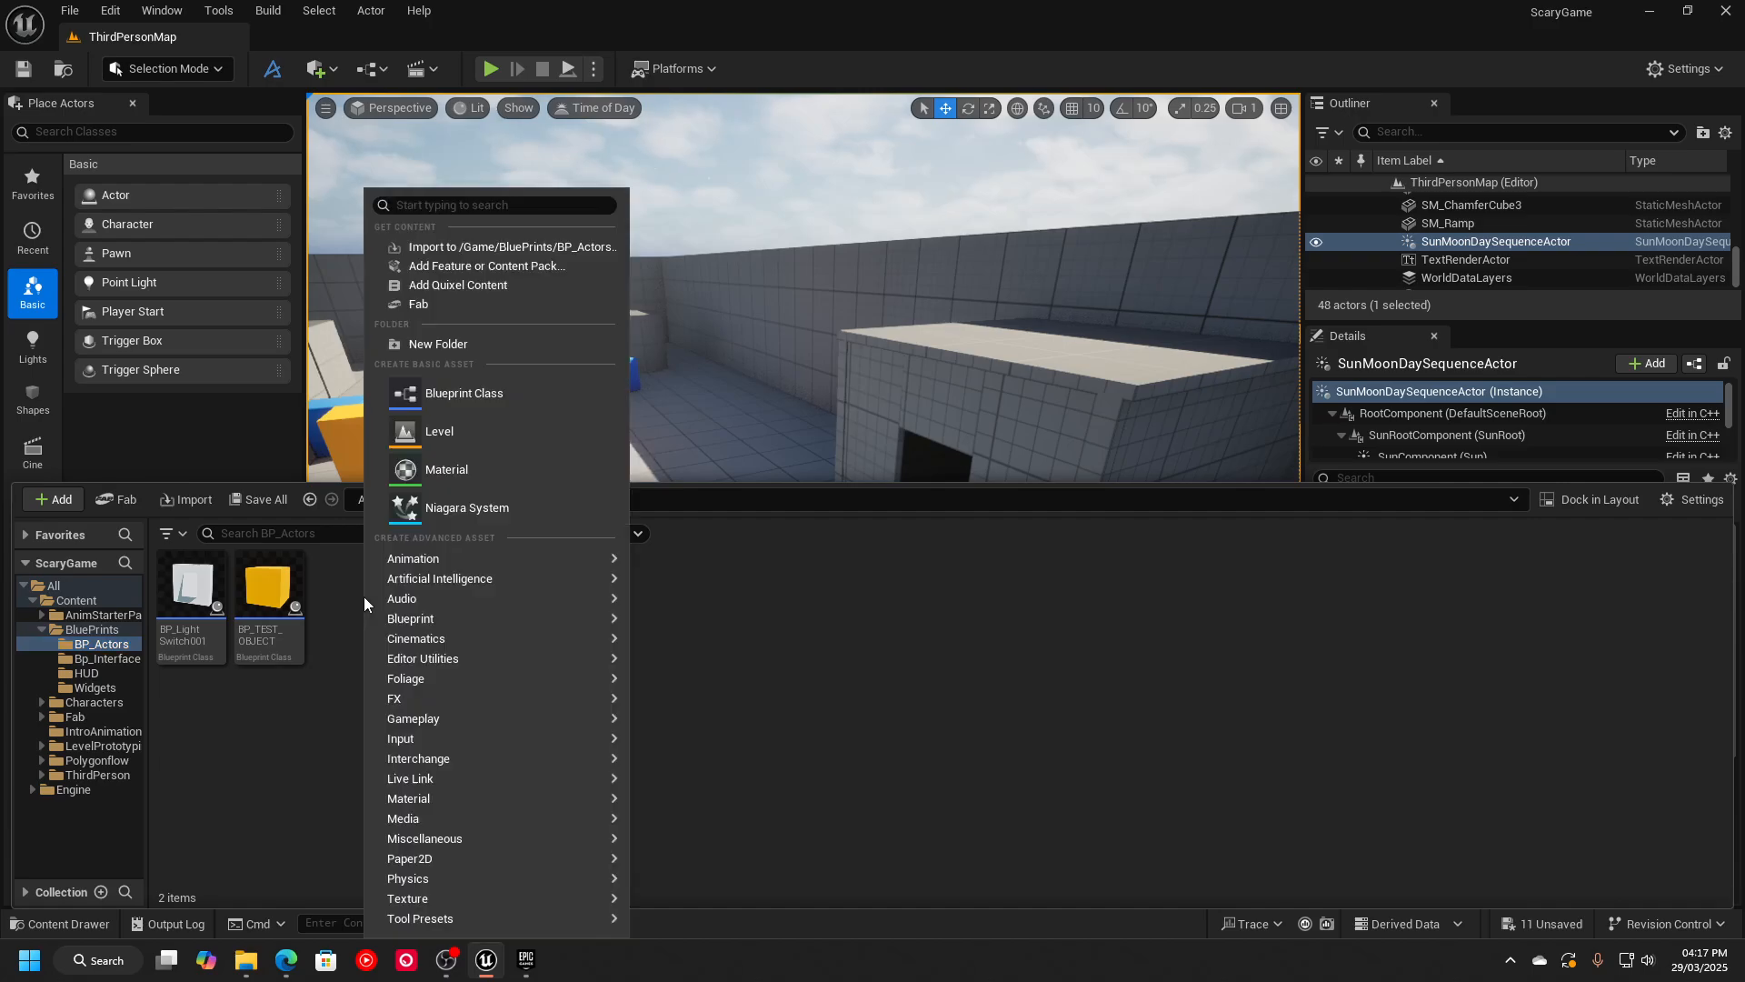
{"action": "left_click", "coordinate": [473, 404]}
{"action": "left_click", "coordinate": [740, 351]}
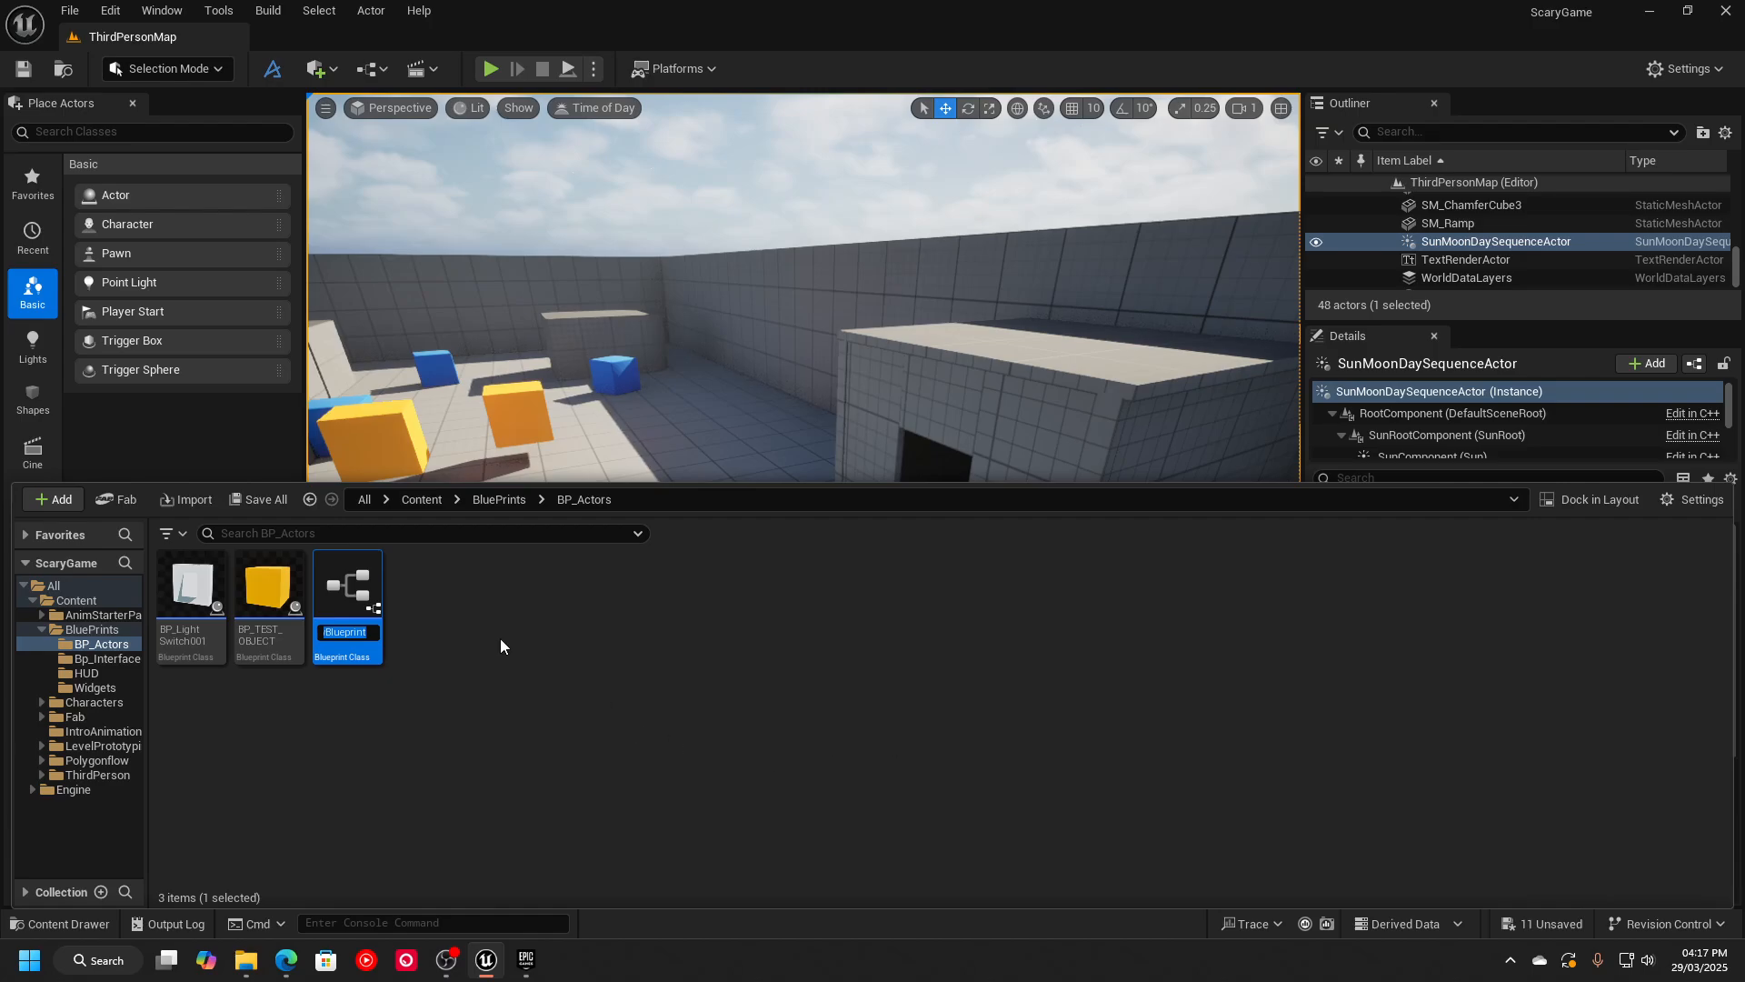
{"action": "type", "text": "Bp_Door"}
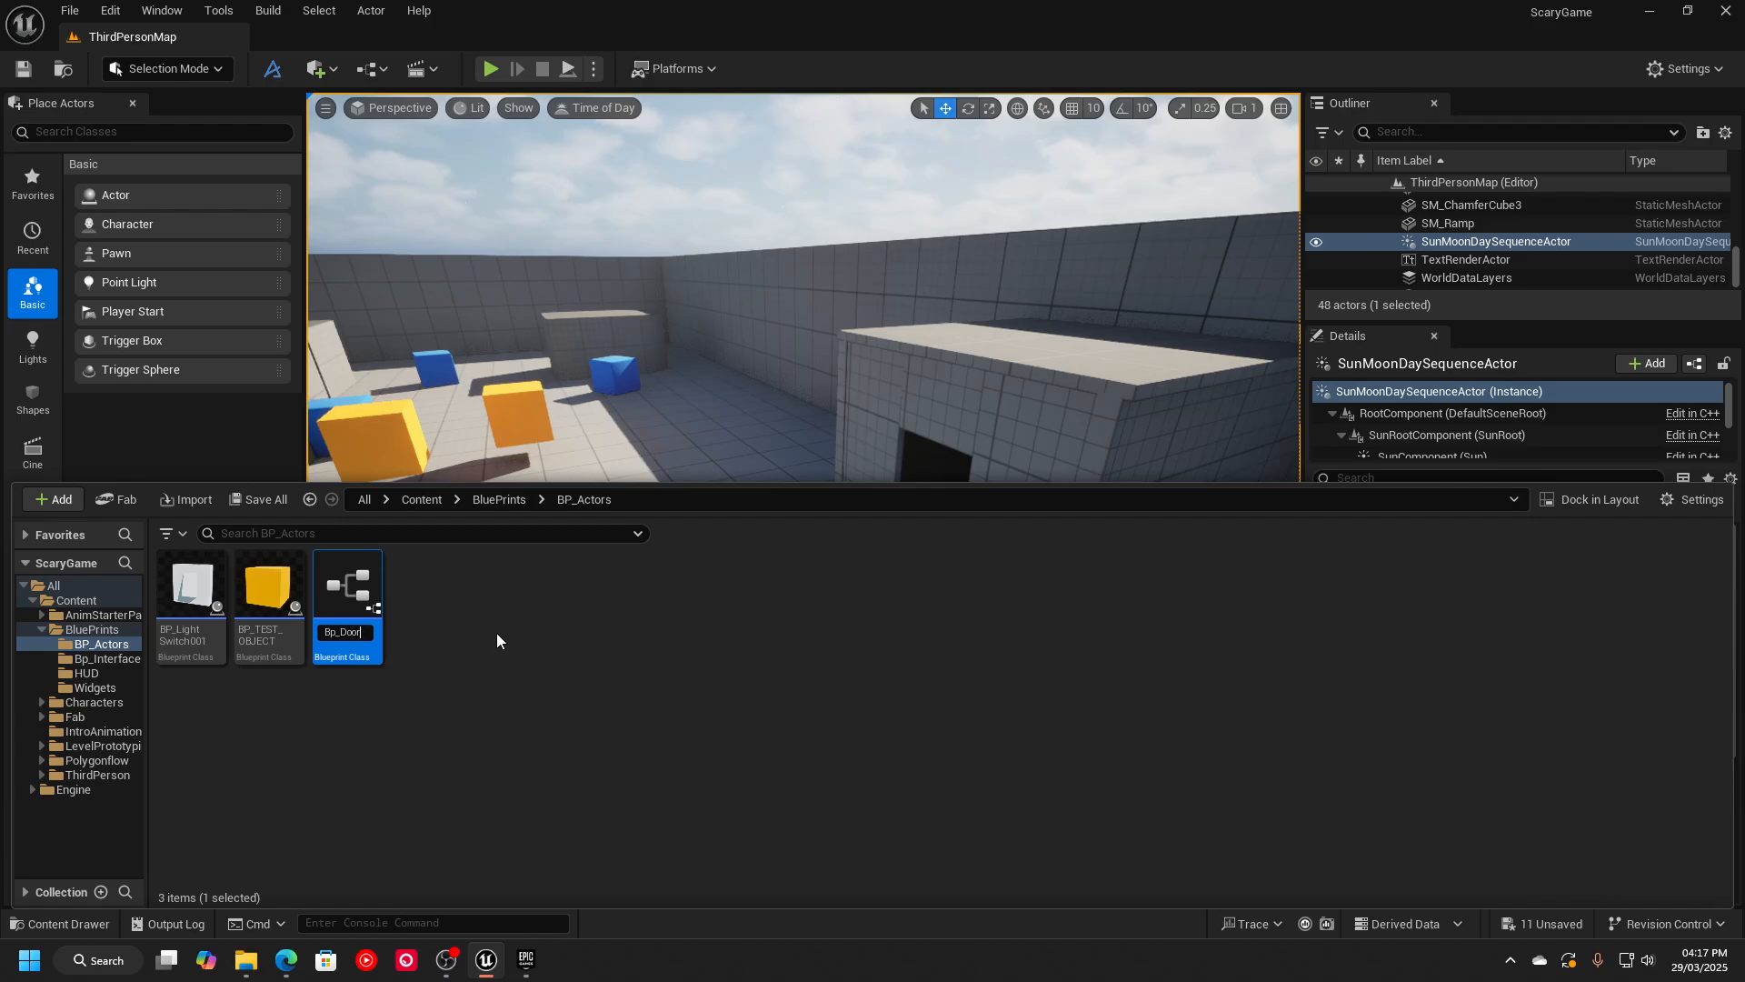
{"action": "type", "text": "_001"}
{"action": "key", "text": "Return"}
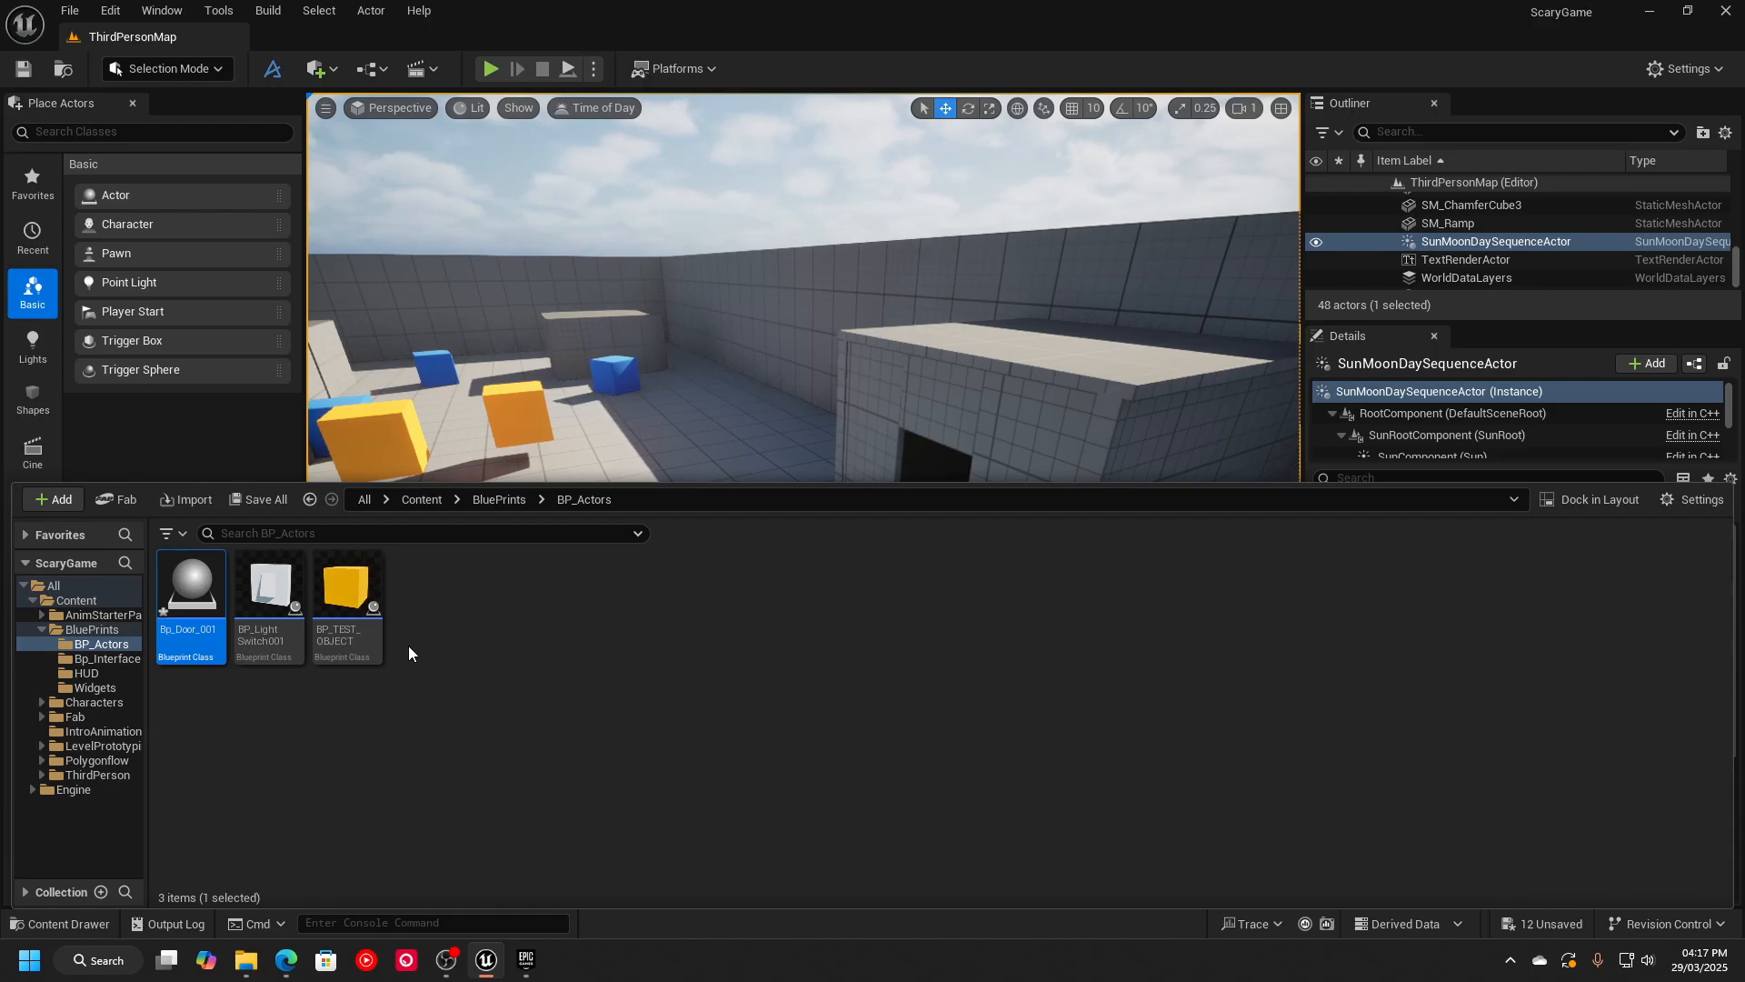
Open the Bp_Door_001 blueprint and add a Static Mesh component named Door01.
{"action": "double_click", "coordinate": [190, 589]}
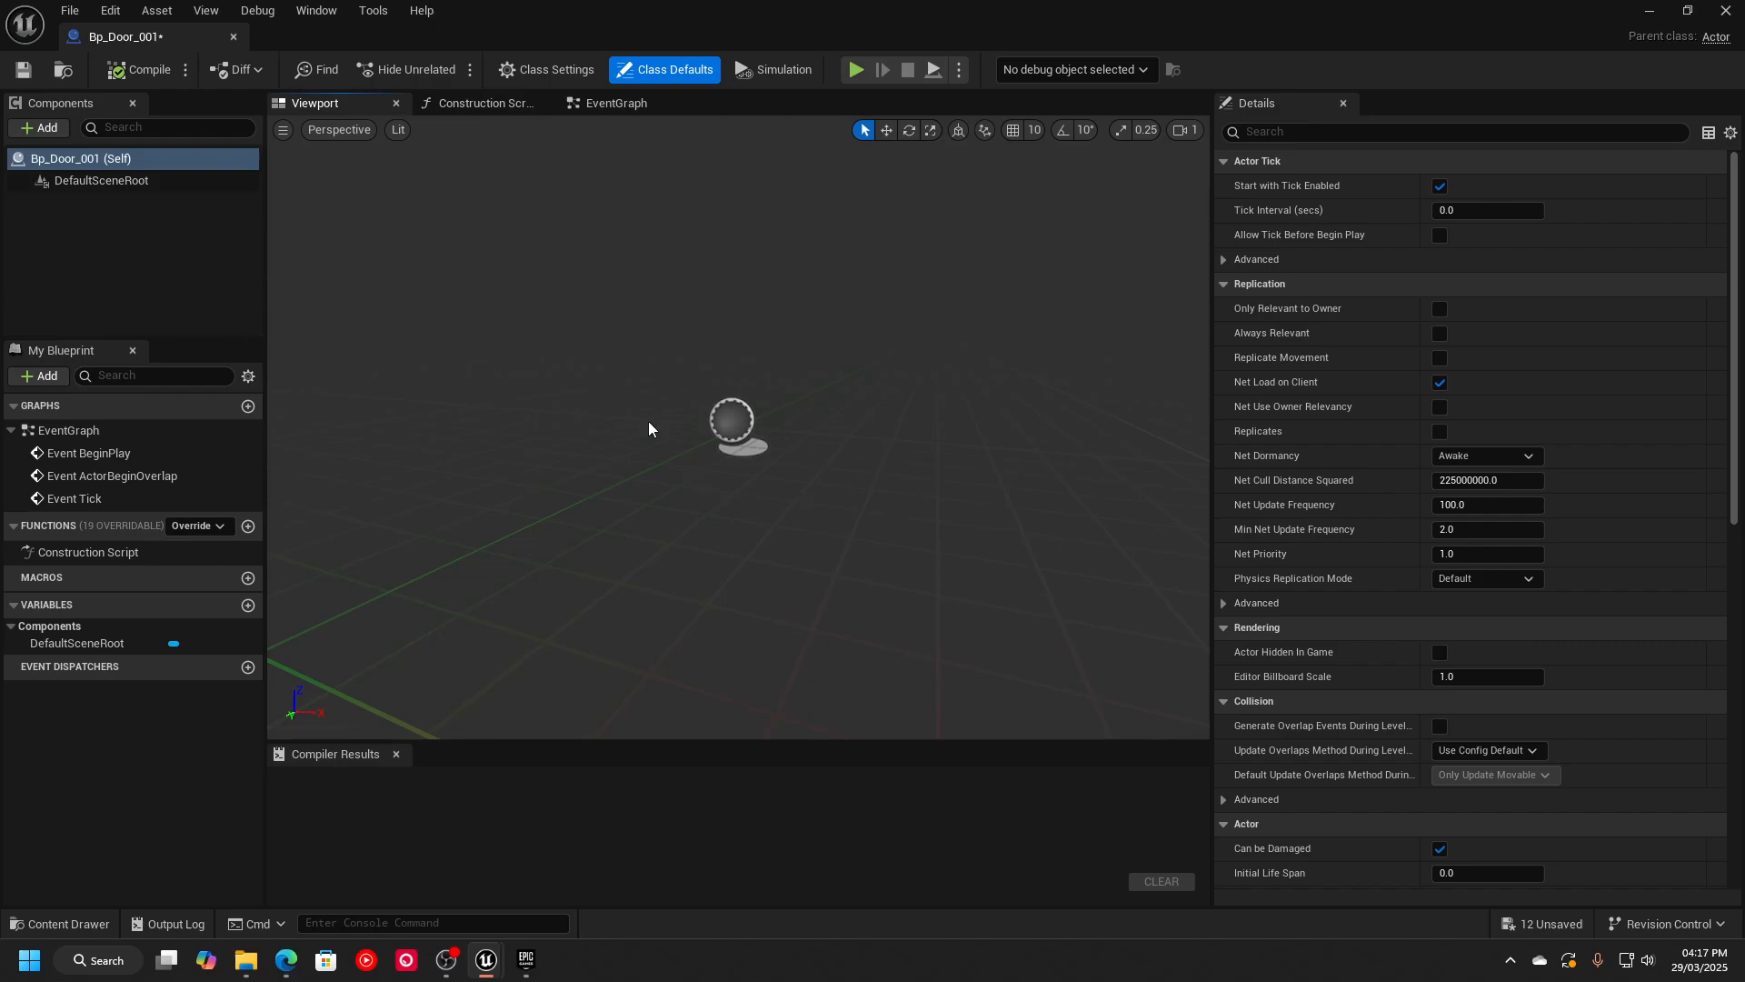
{"action": "left_click", "coordinate": [40, 134]}
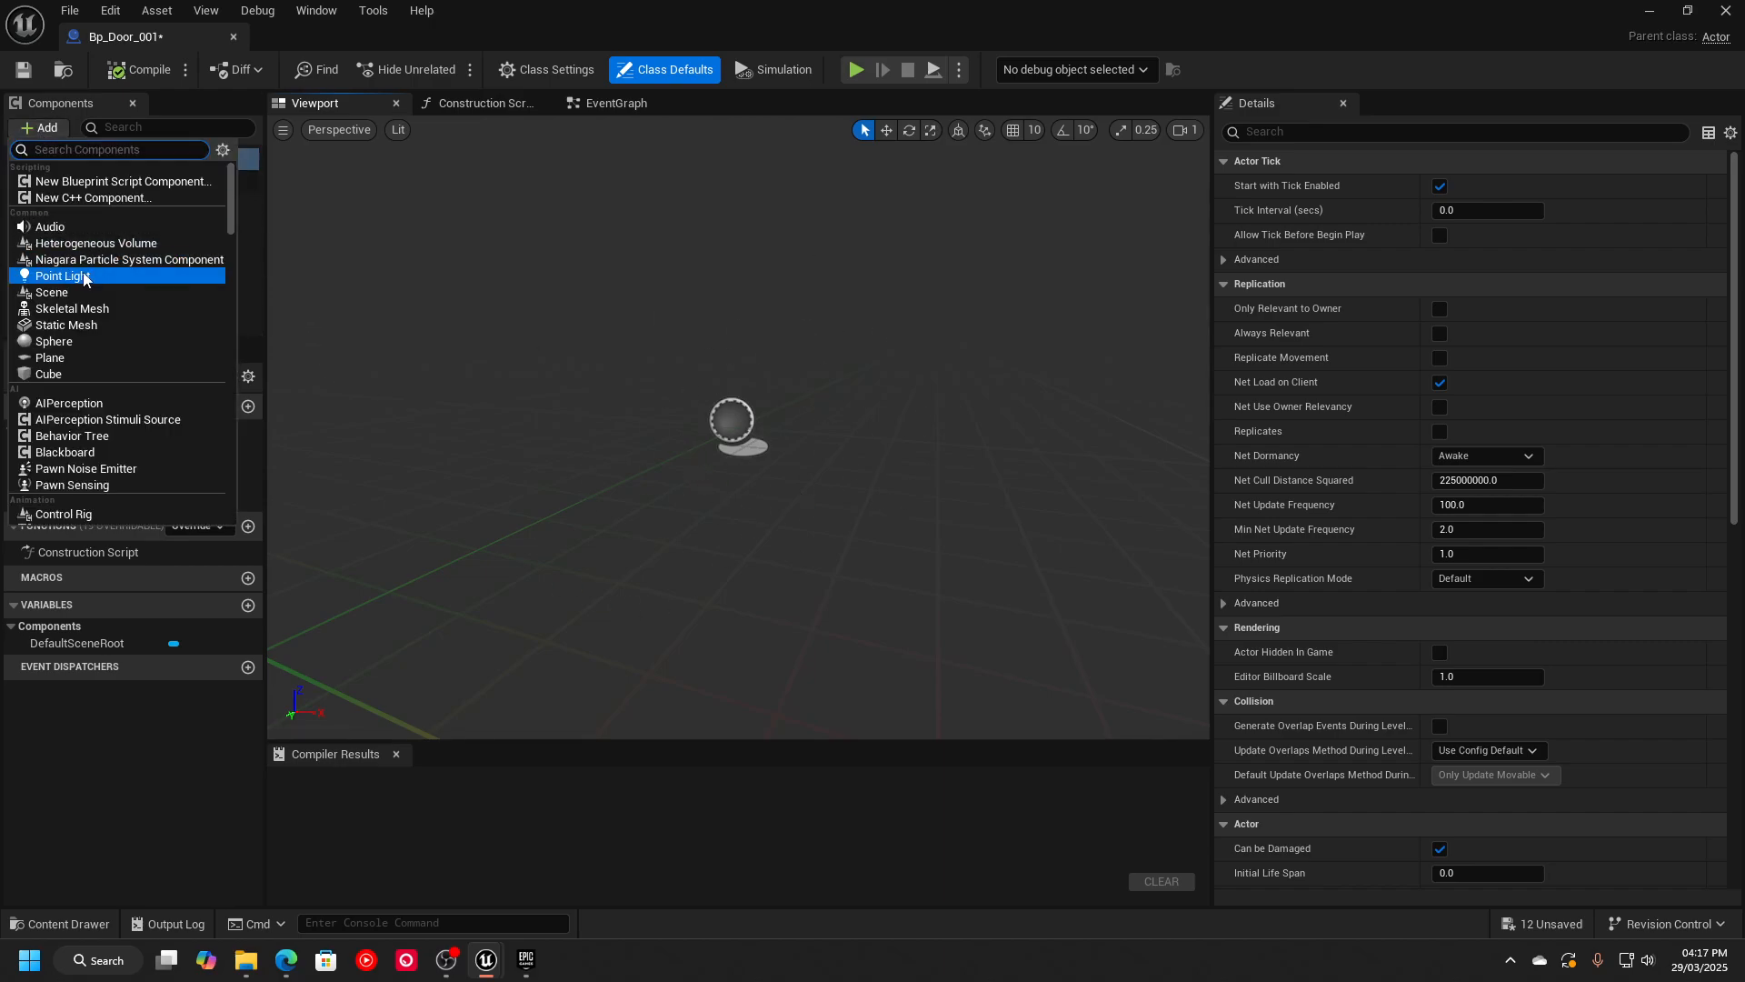
{"action": "left_click", "coordinate": [67, 327]}
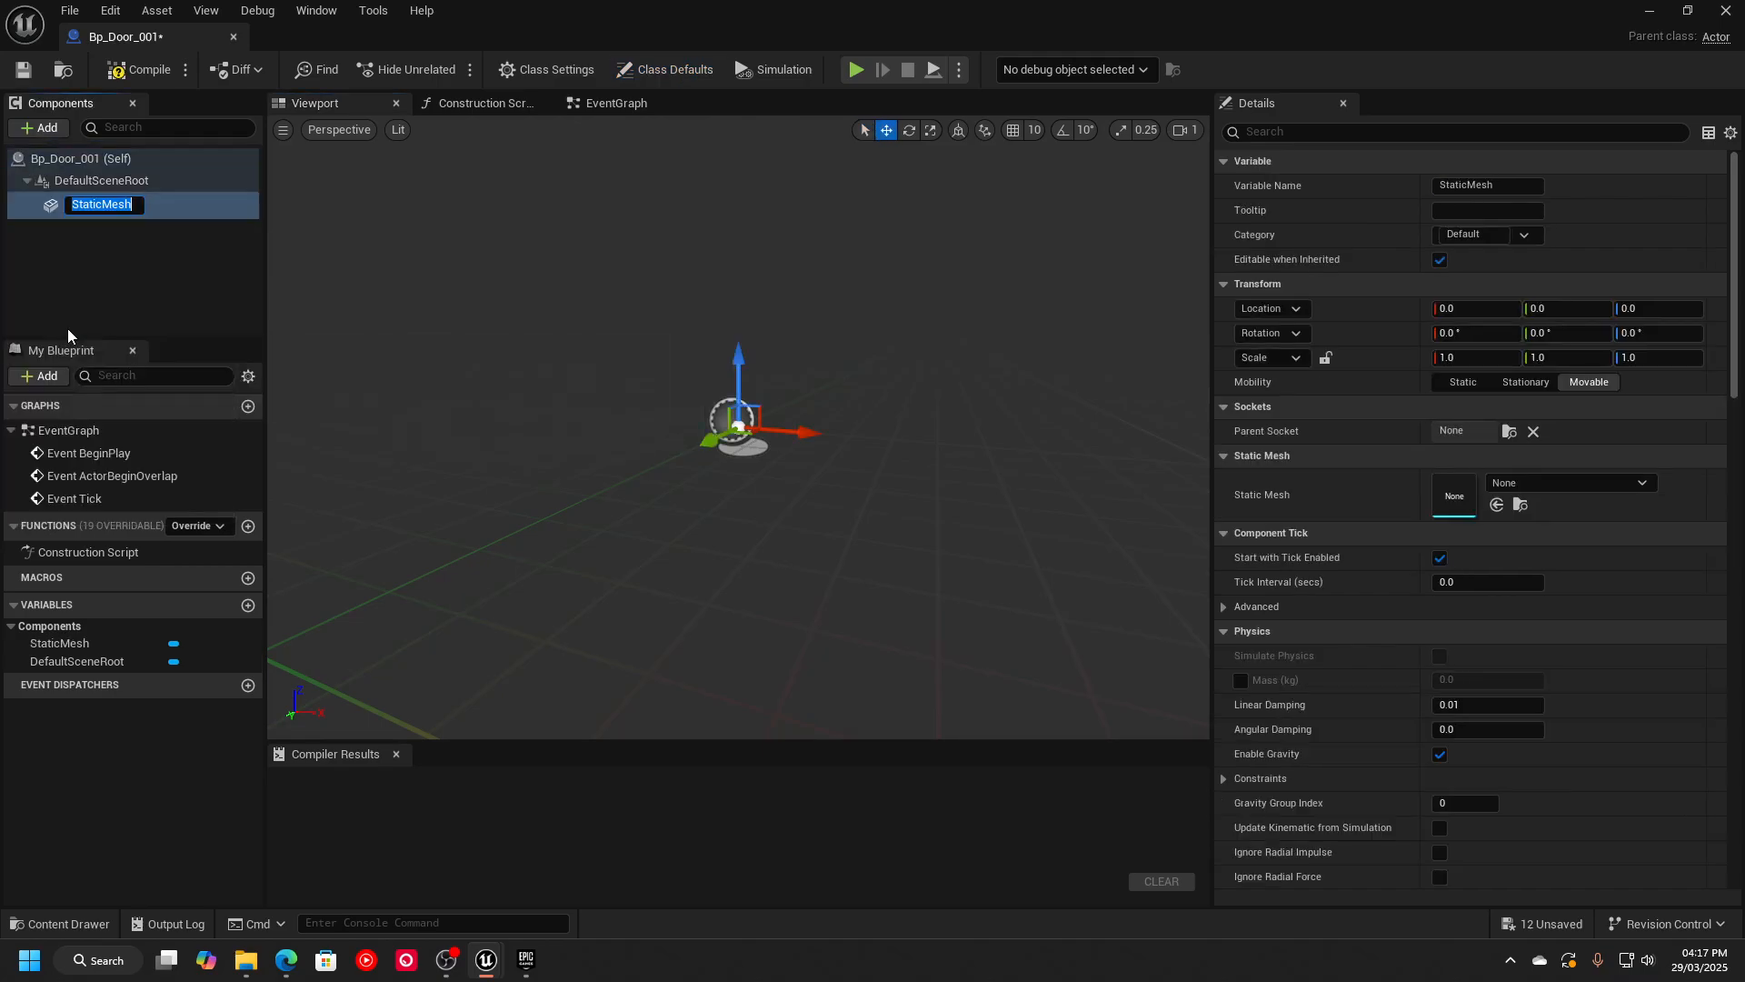
{"action": "type", "text": "Door"}
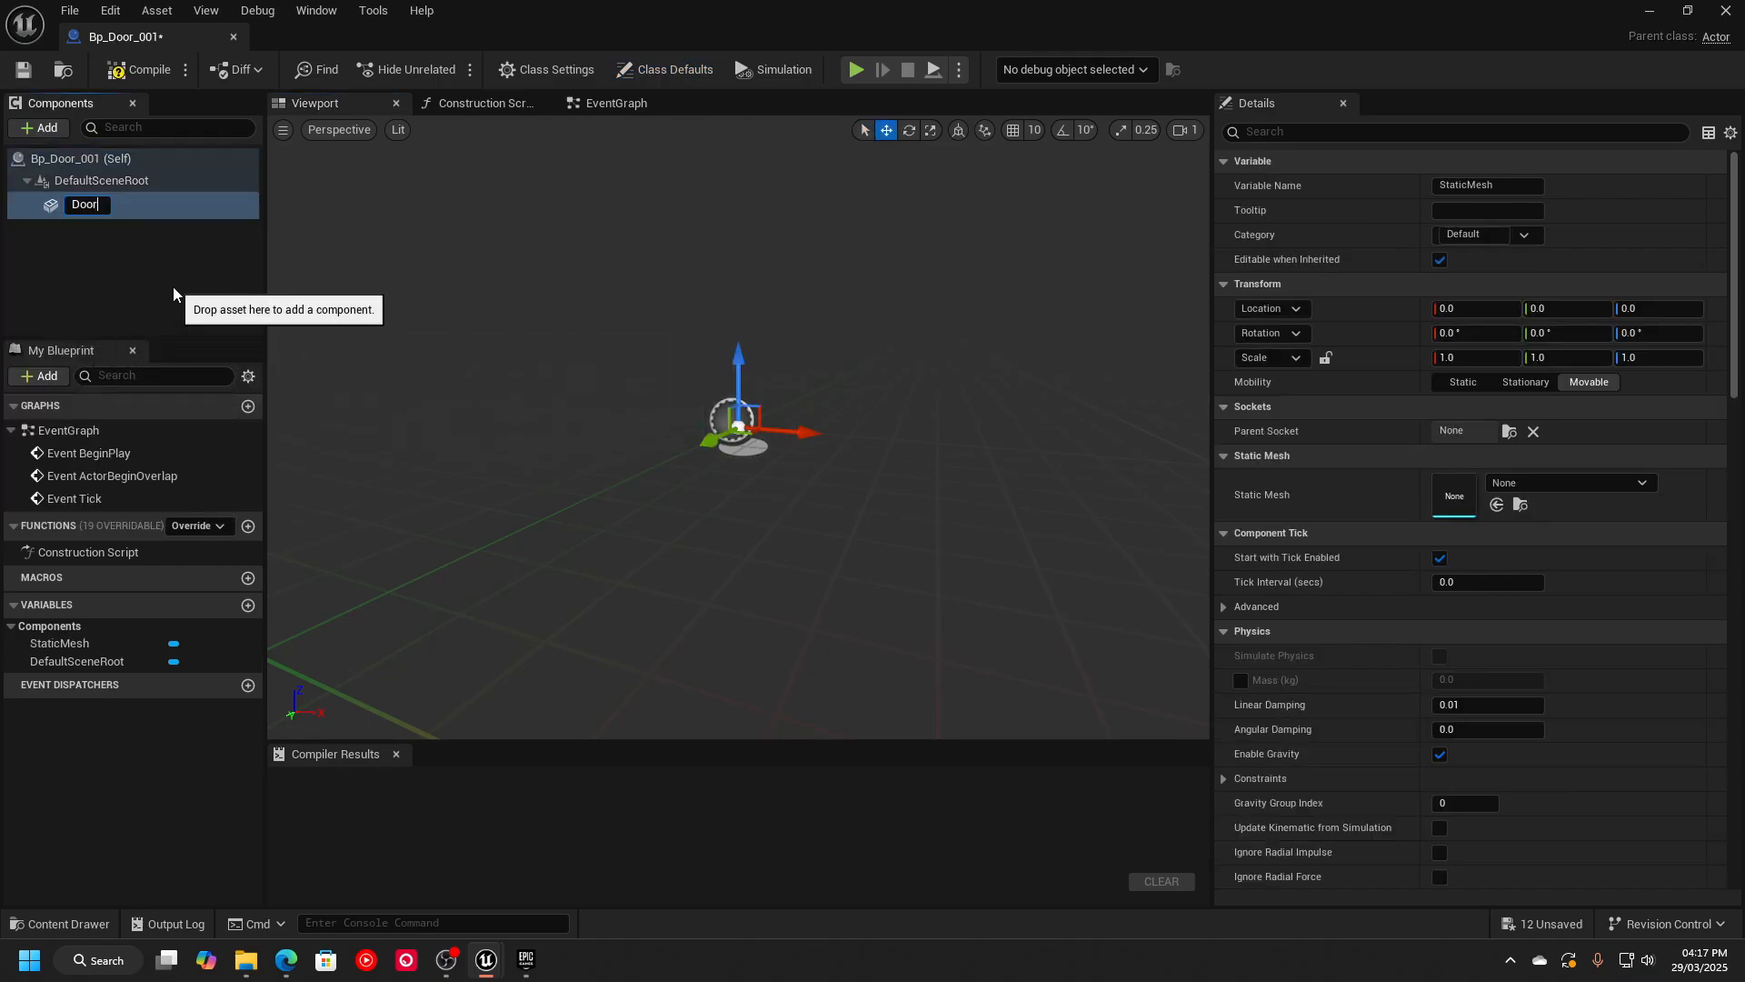
{"action": "type", "text": "01"}
{"action": "key", "text": "Return"}
Search the static mesh choices of the Door01 component for "door".
{"action": "left_click", "coordinate": [85, 204]}
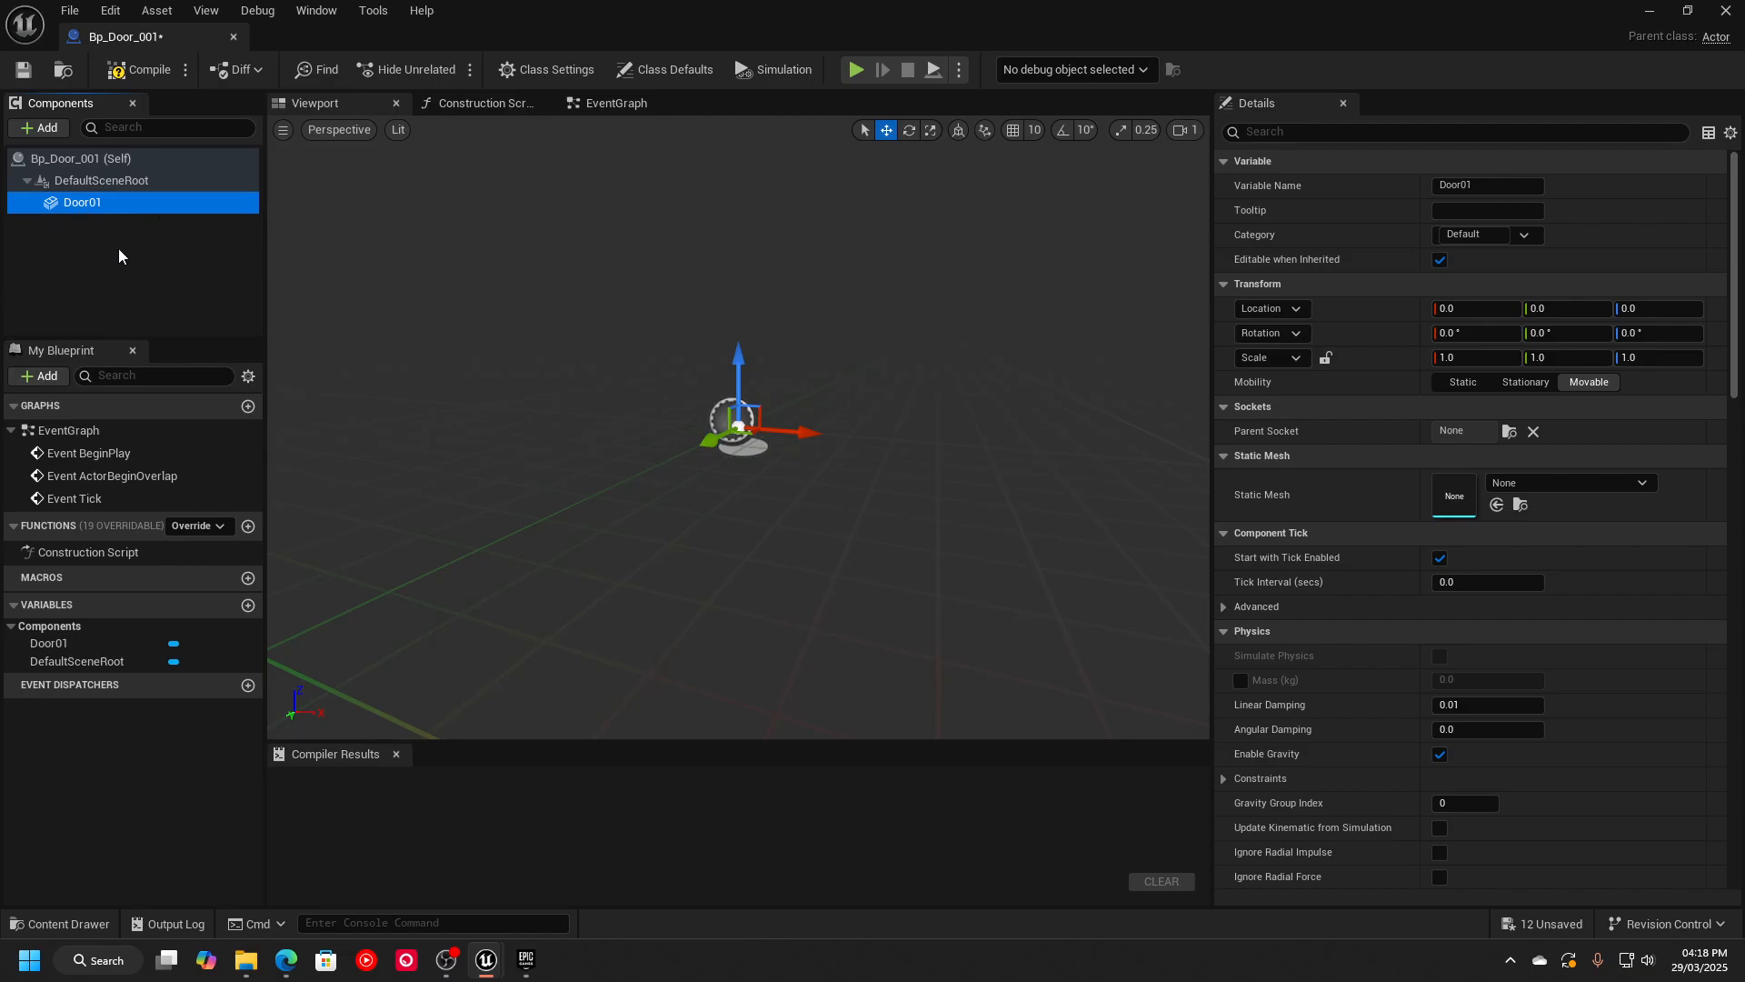
{"action": "left_click", "coordinate": [1578, 476]}
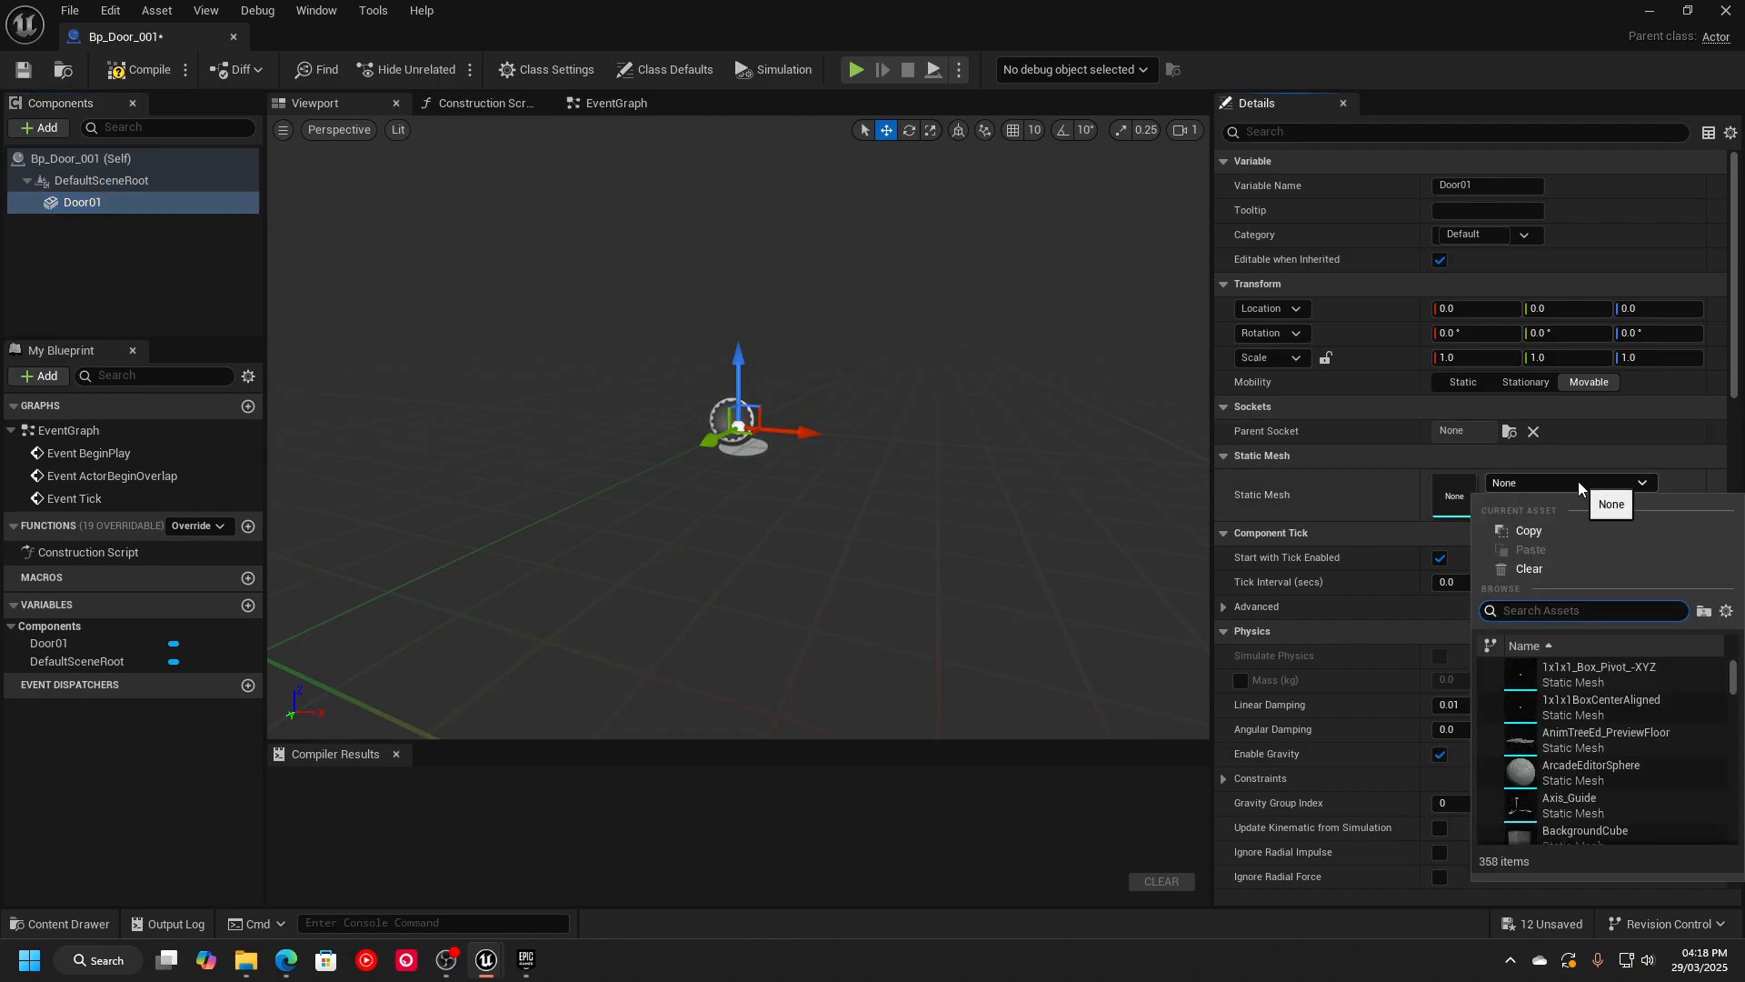
{"action": "type", "text": "door"}
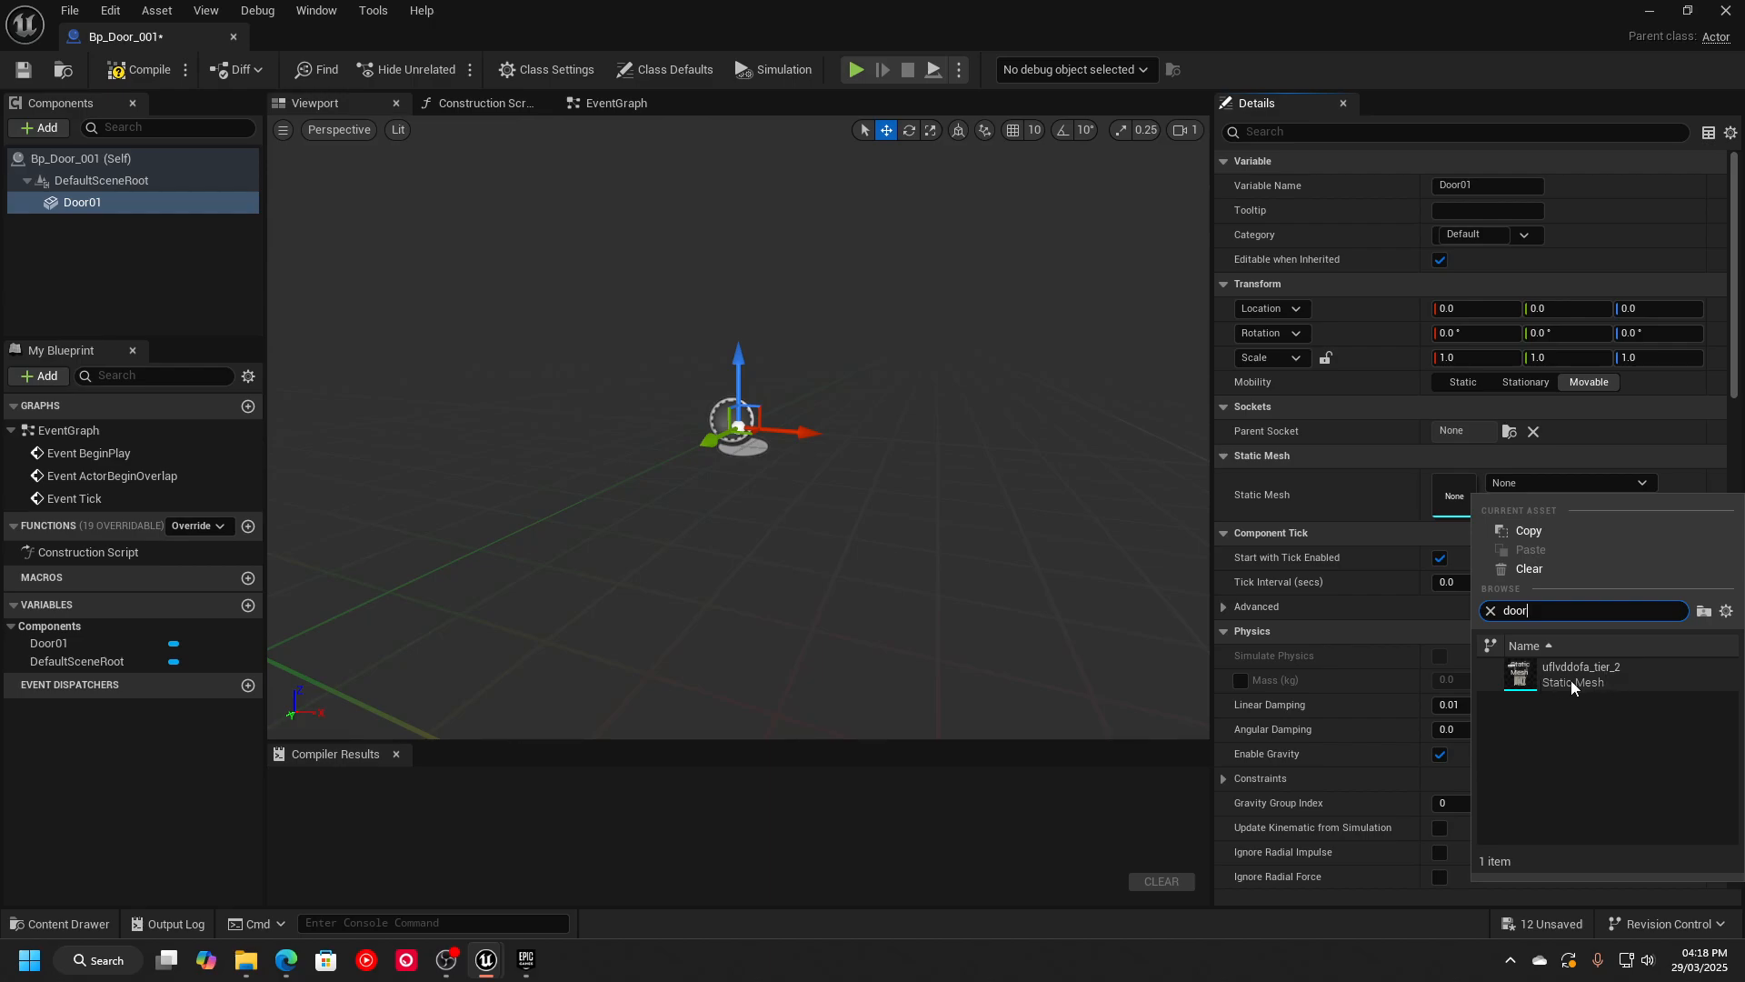
{"action": "left_click", "coordinate": [1397, 507]}
Assign the uflvddofa_tier_2 mesh from Fab > Megascans > 3D > Old_Wooden_Door_uflvddofa > Medium to the Door01 component.
{"action": "left_click", "coordinate": [68, 924]}
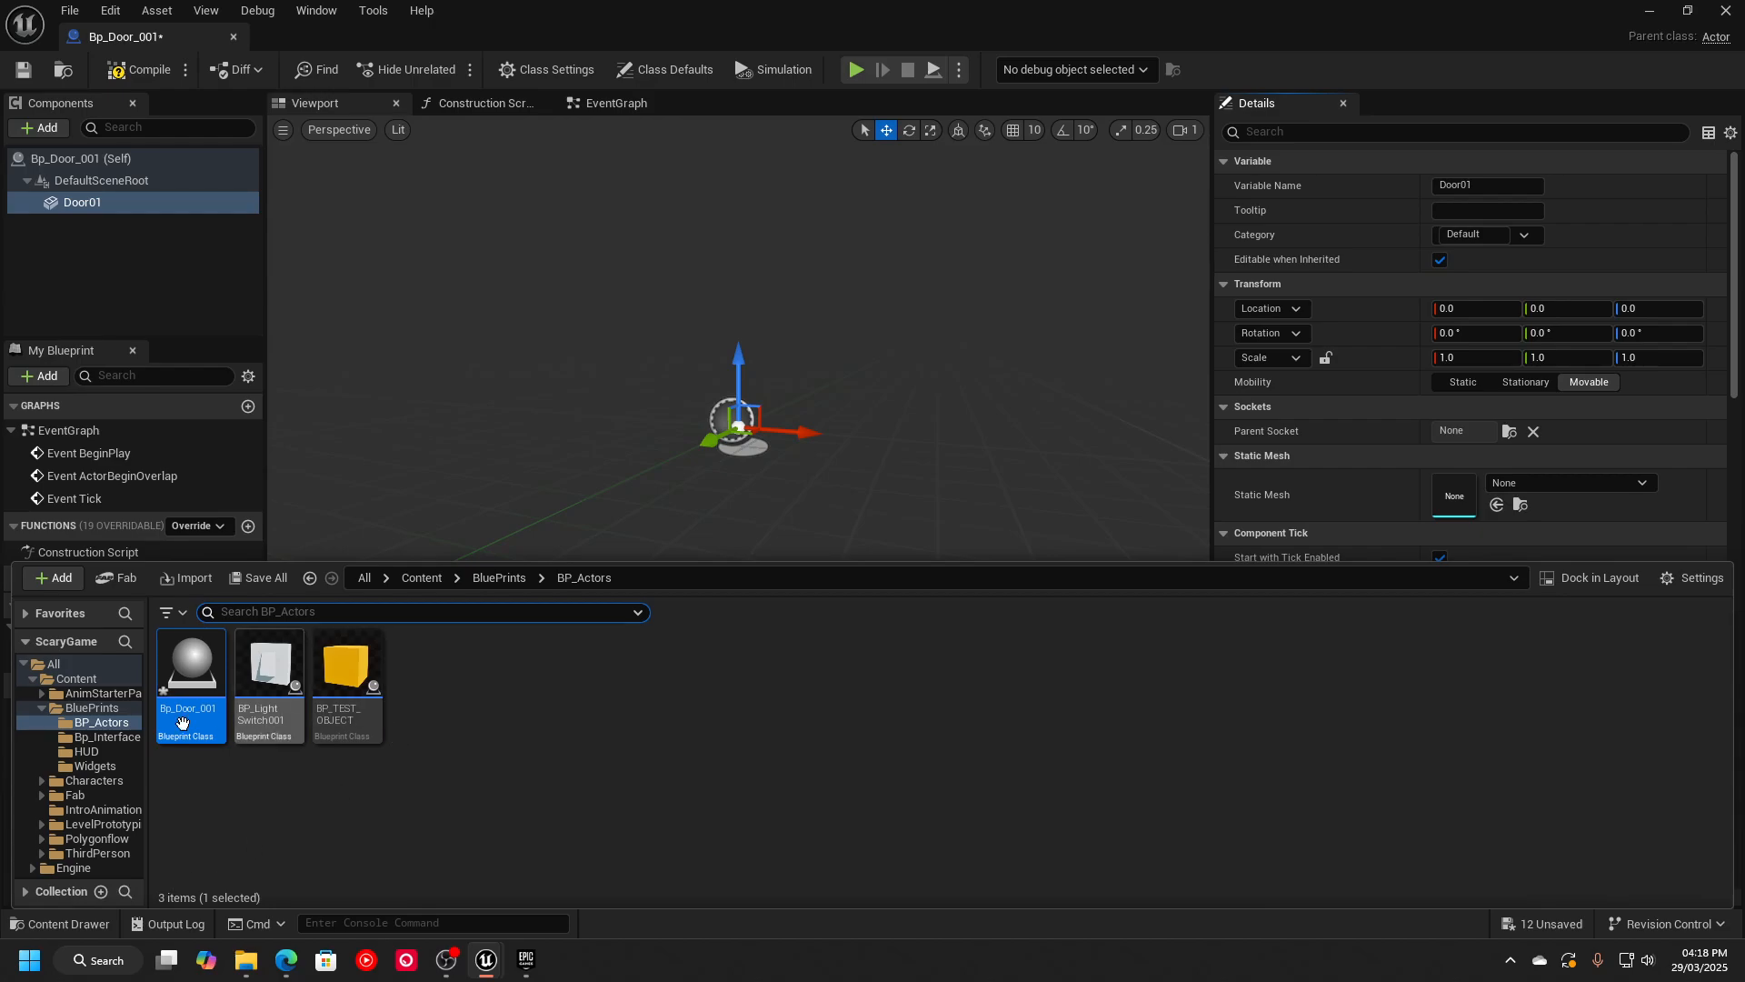
{"action": "left_click", "coordinate": [75, 795]}
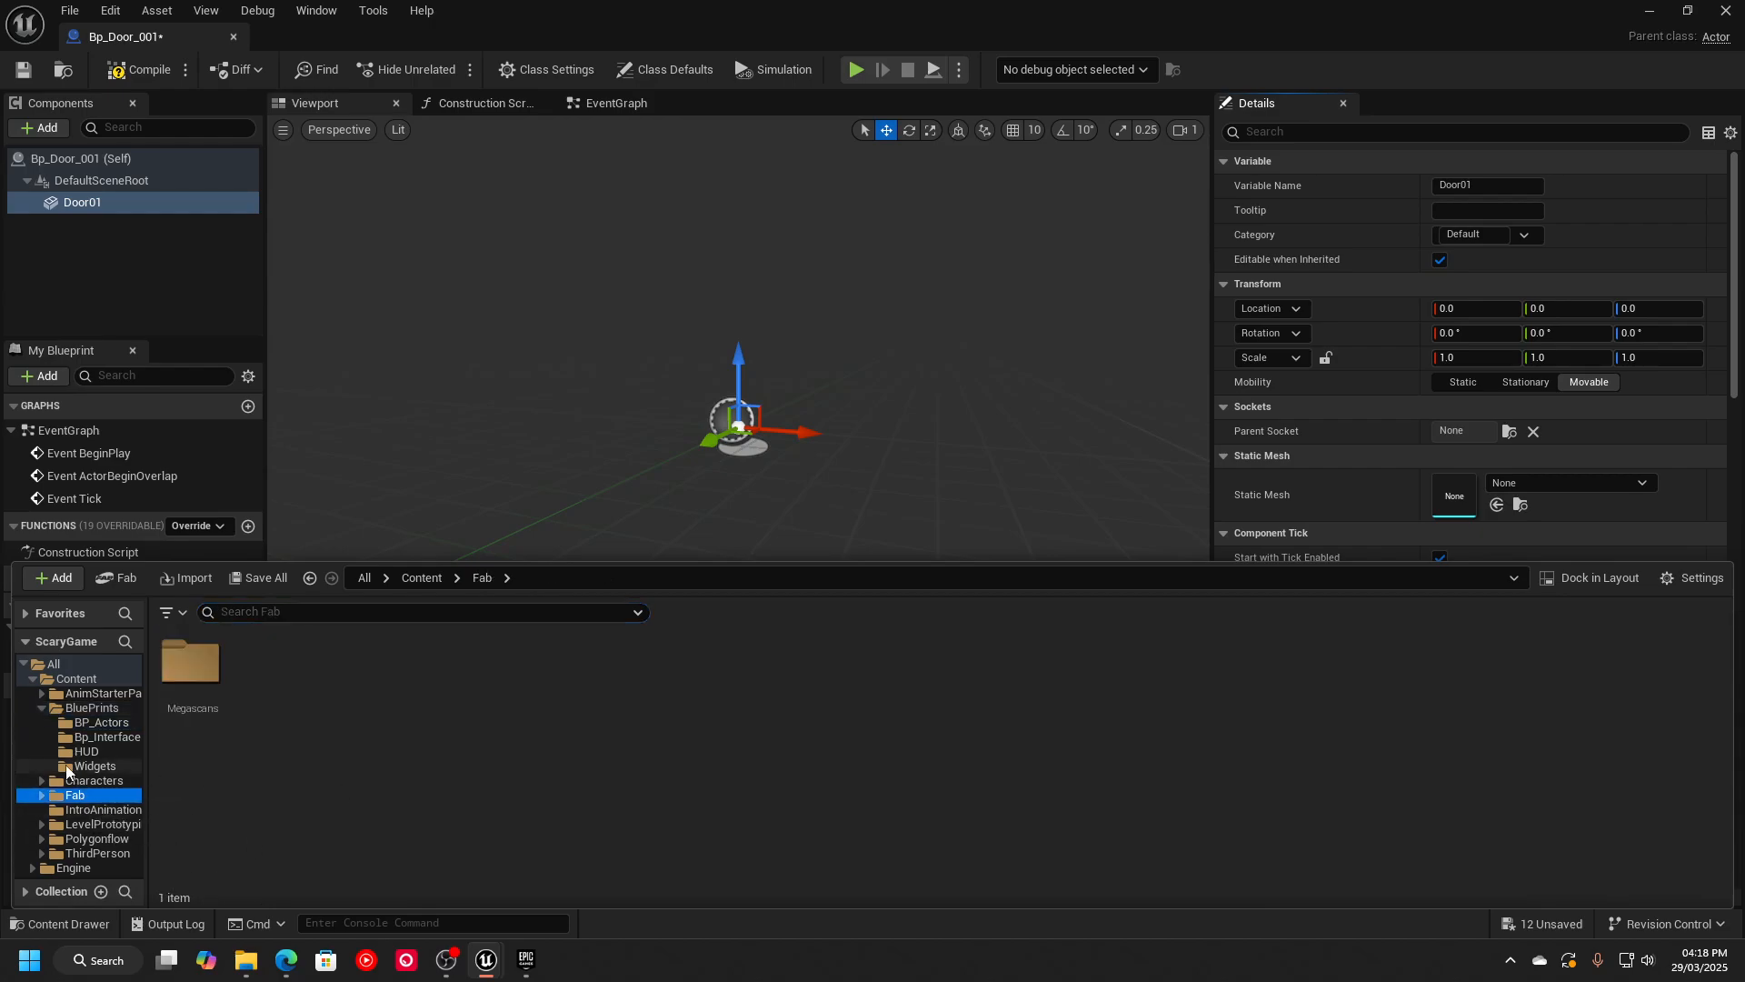
{"action": "left_click", "coordinate": [176, 688]}
{"action": "double_click", "coordinate": [175, 688]}
{"action": "double_click", "coordinate": [187, 668]}
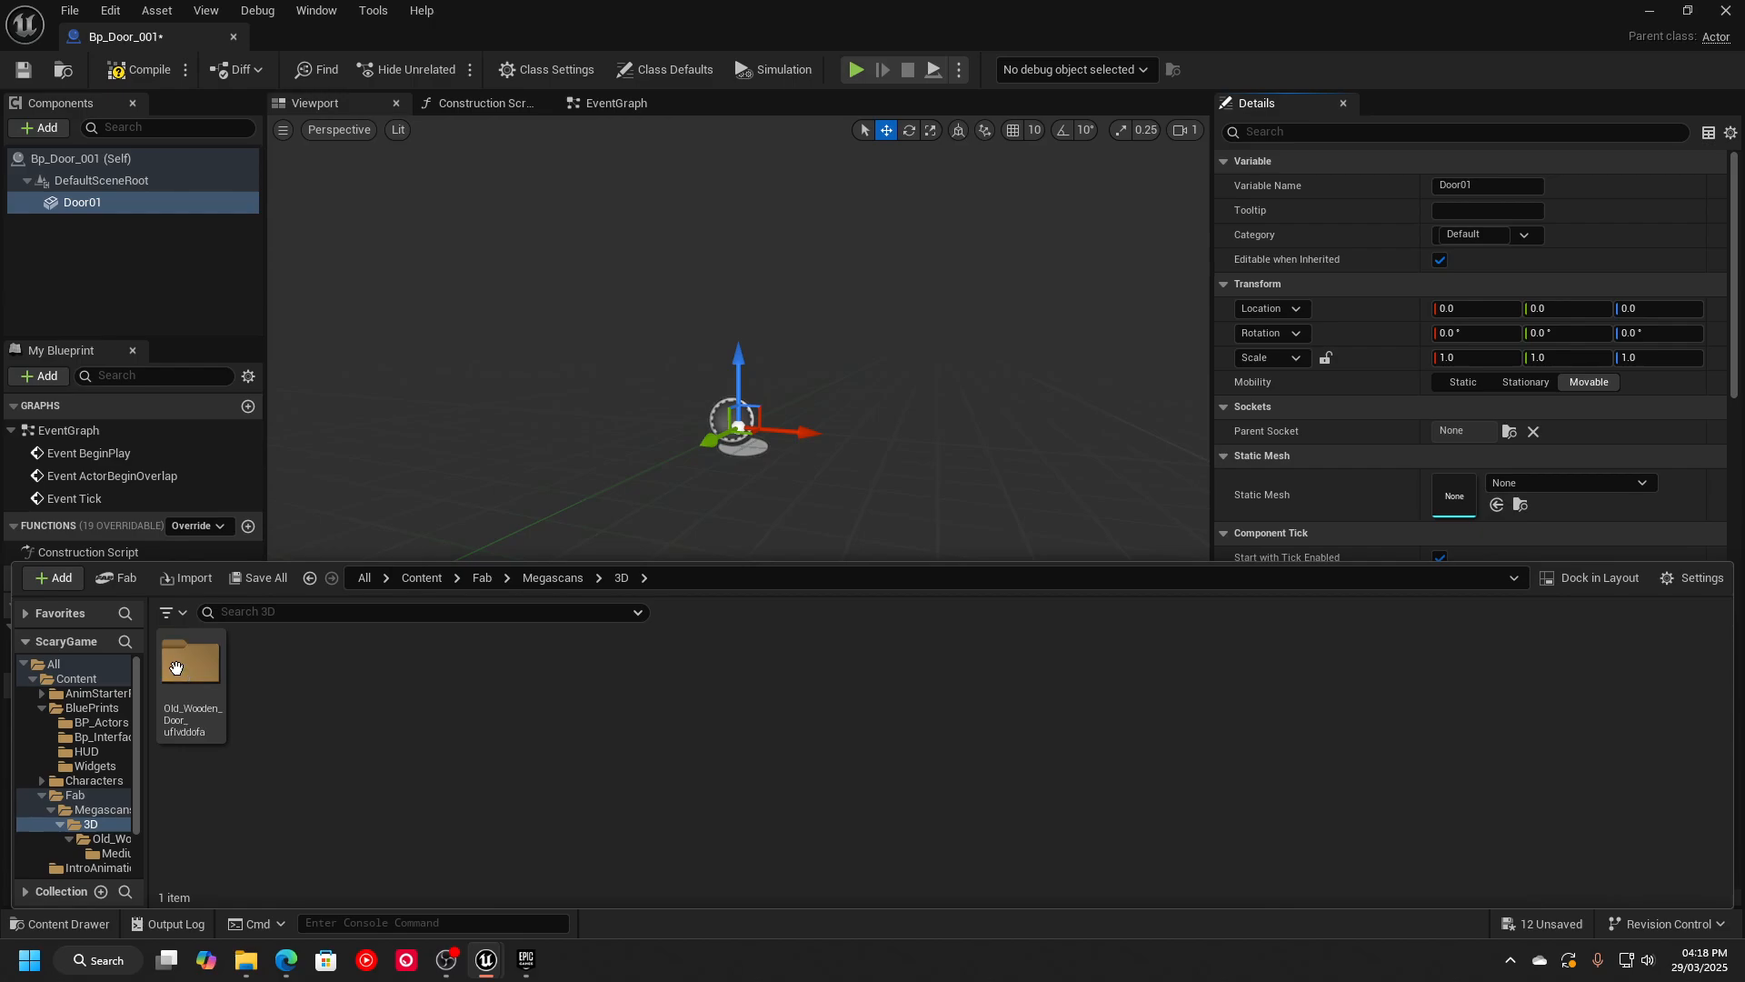
{"action": "double_click", "coordinate": [186, 668]}
{"action": "double_click", "coordinate": [190, 662]}
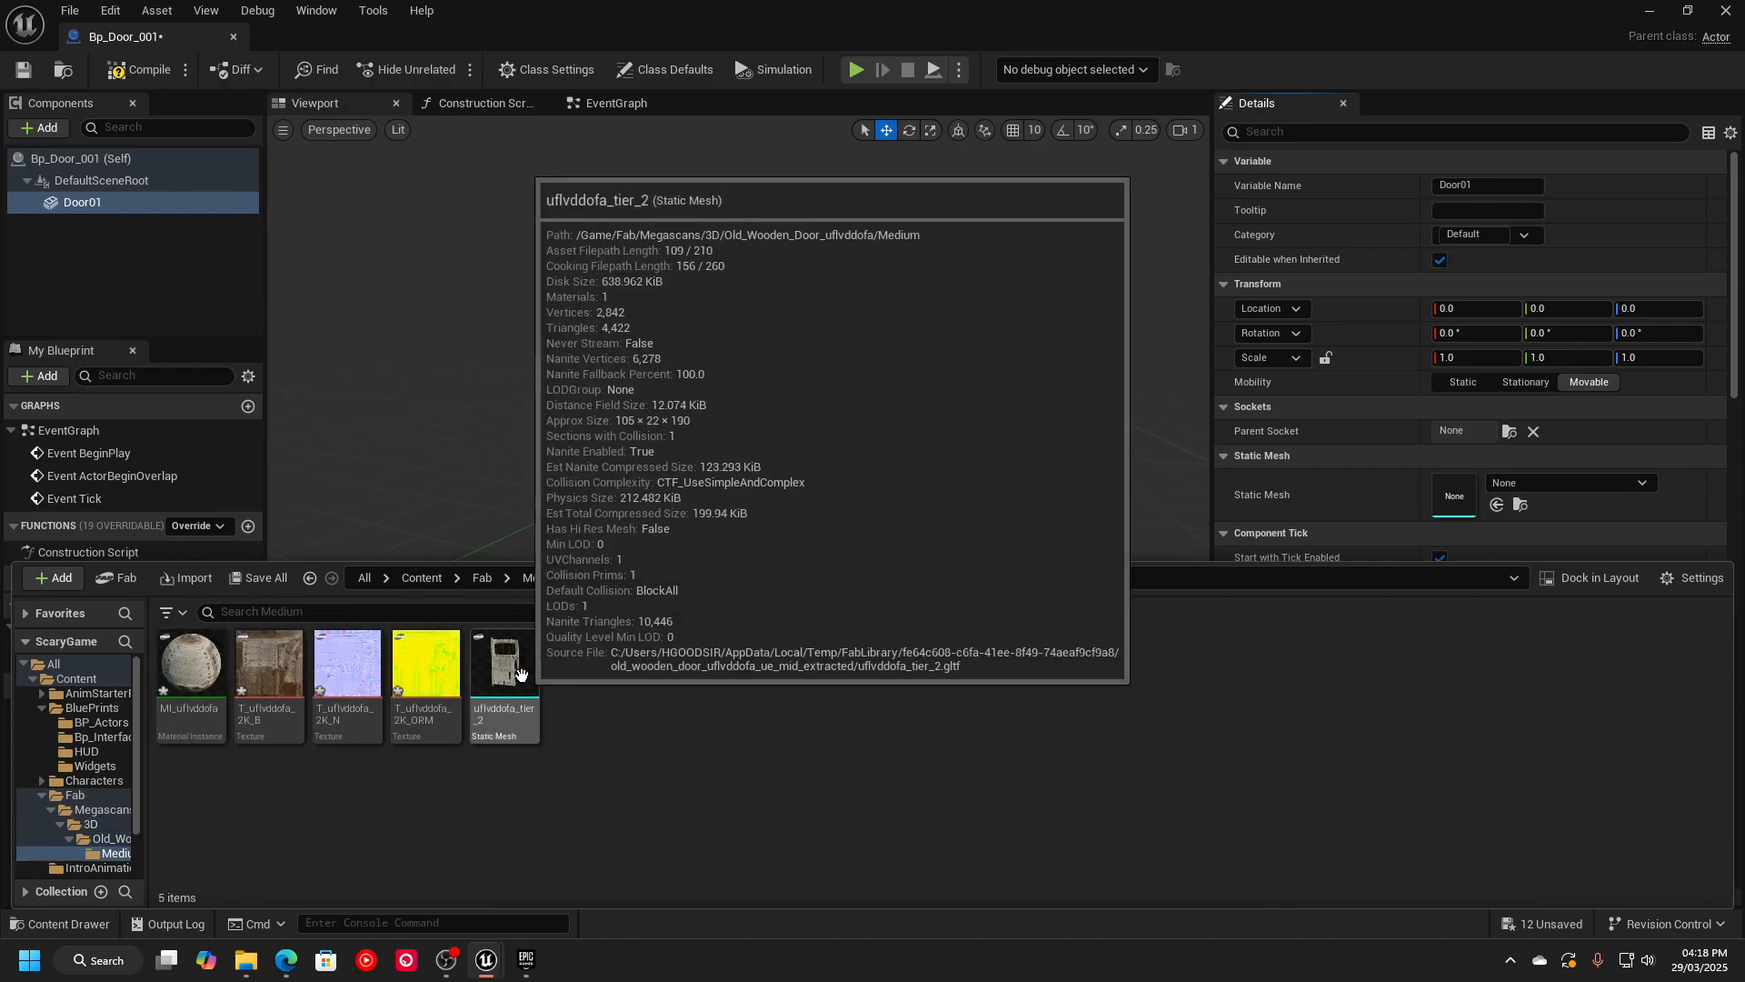
{"action": "left_click_drag", "start_coordinate": [505, 672], "coordinate": [1456, 493]}
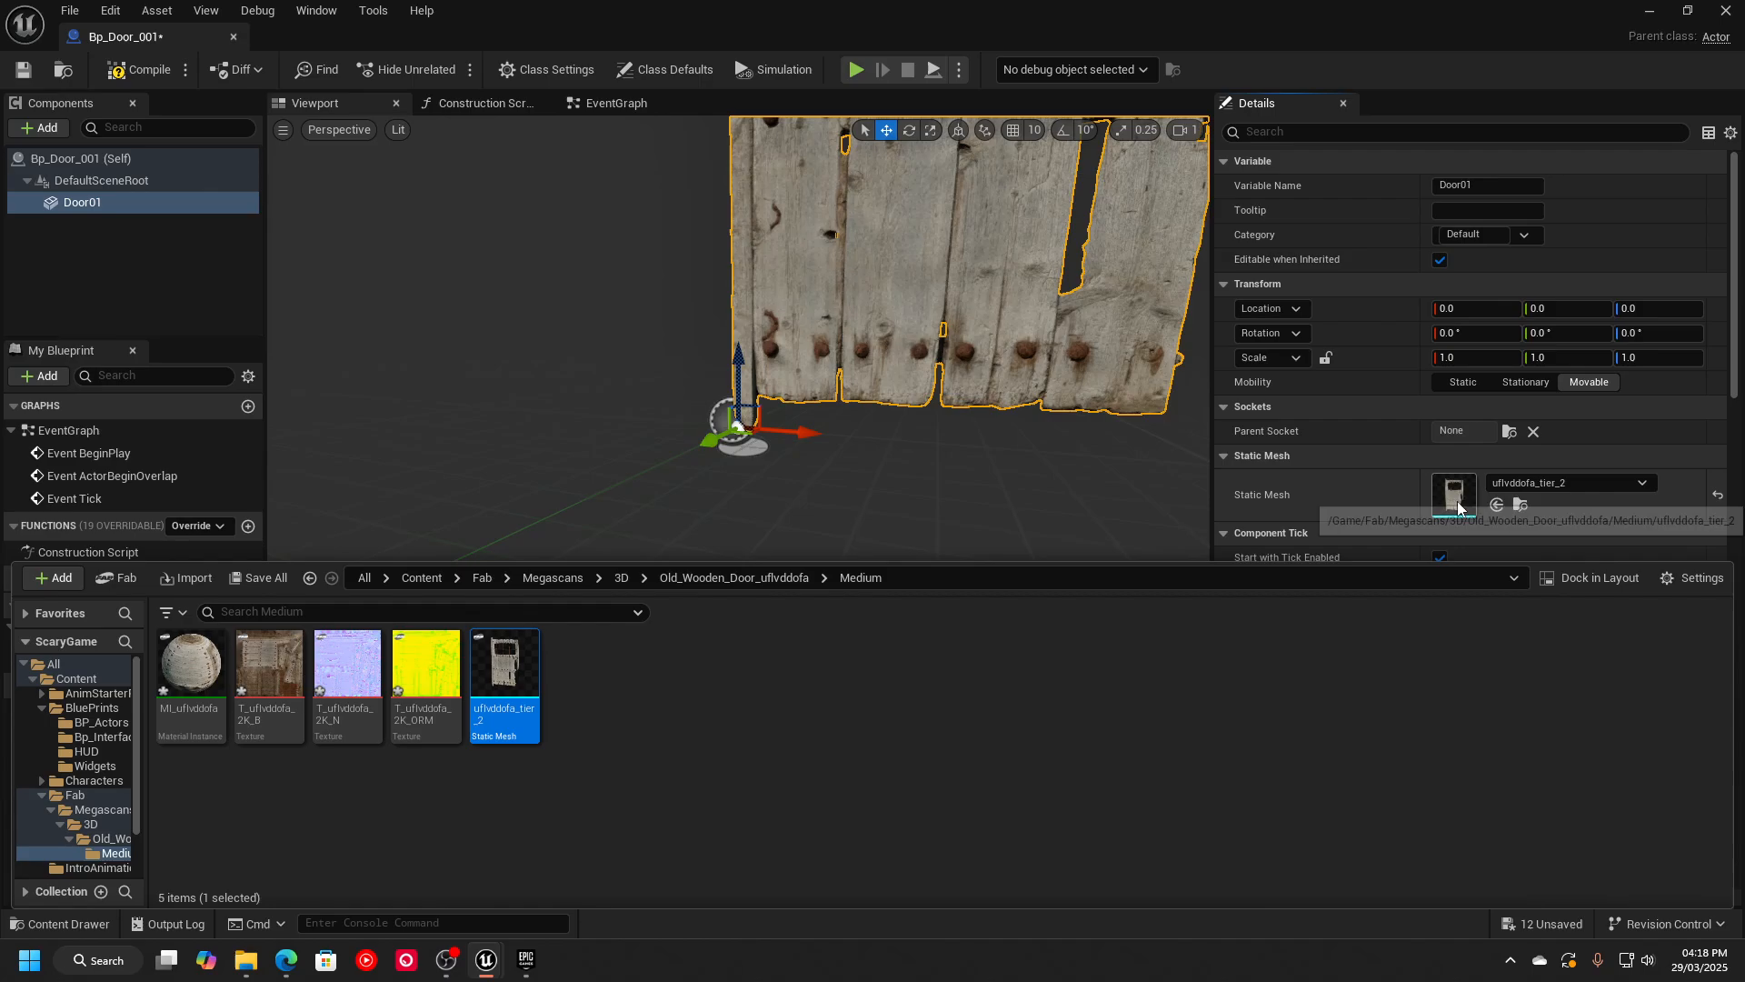
{"action": "left_click", "coordinate": [57, 924]}
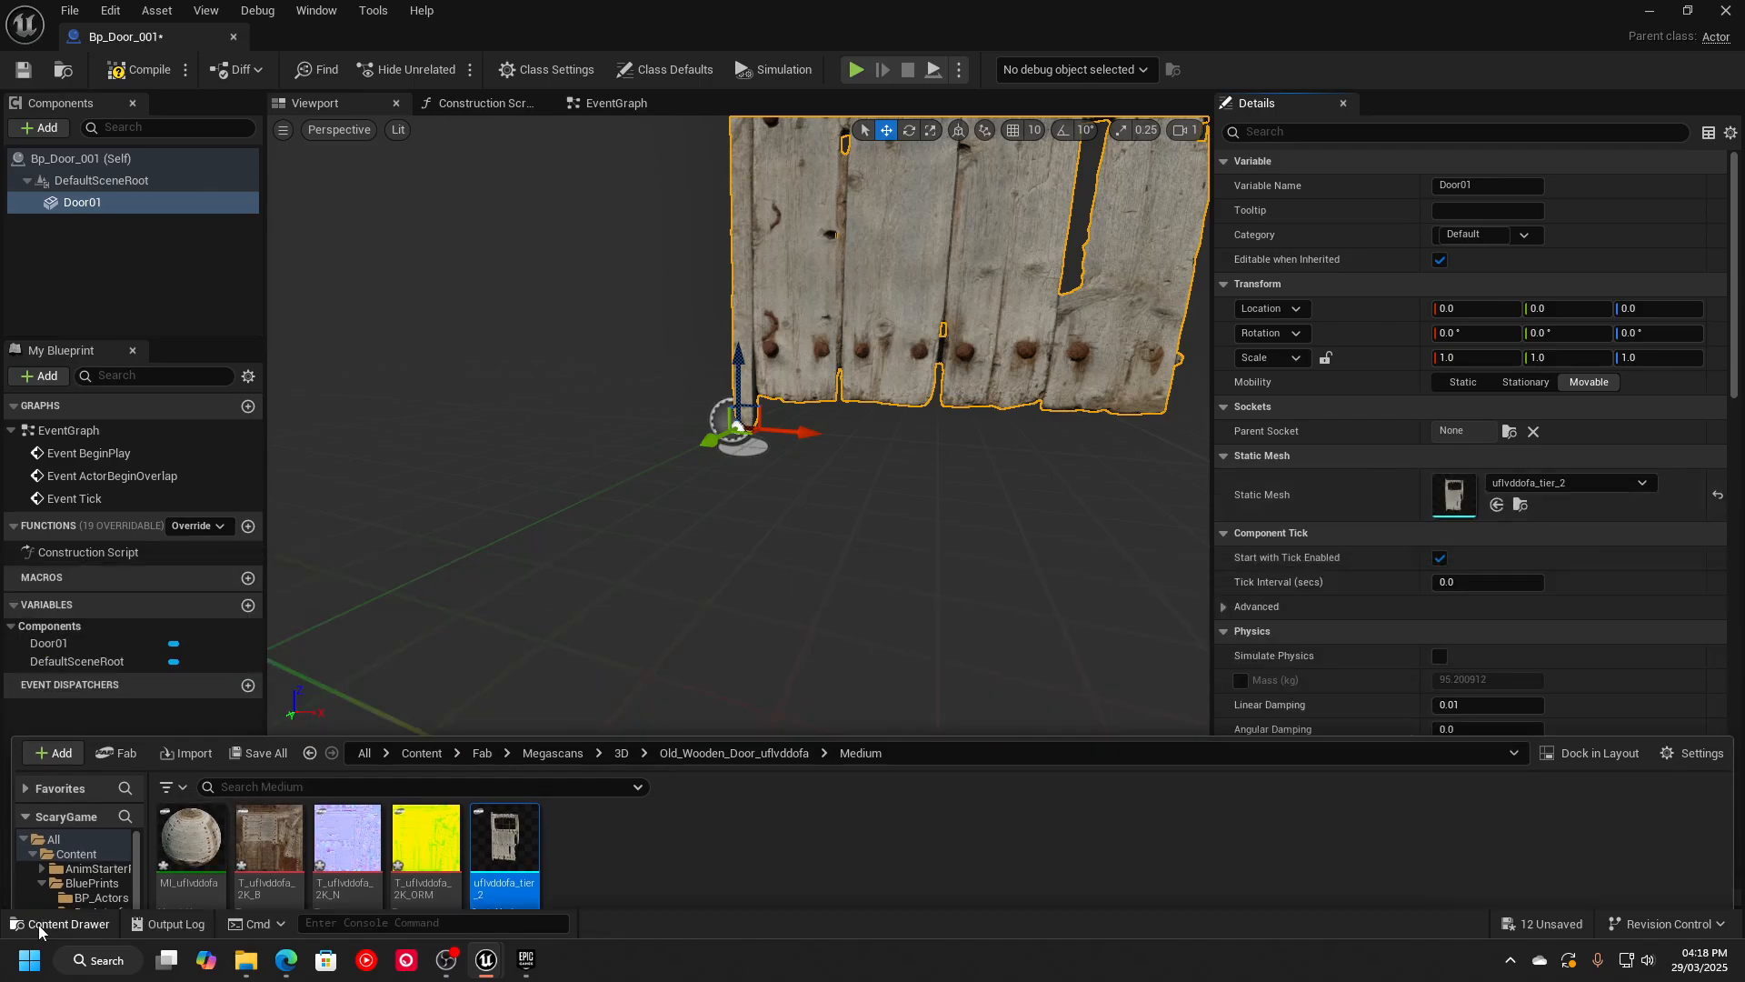
Rotate the Door01 mesh around its vertical hinge axis to about -92° to test how it swings.
{"action": "right_click_drag", "start_coordinate": [748, 468], "coordinate": [749, 427]}
{"action": "mouse_move", "coordinate": [934, 334]}
{"action": "right_mouse_down"}
{"action": "mouse_move", "coordinate": [991, 373]}
{"action": "mouse_move", "coordinate": [934, 335]}
{"action": "right_mouse_up"}
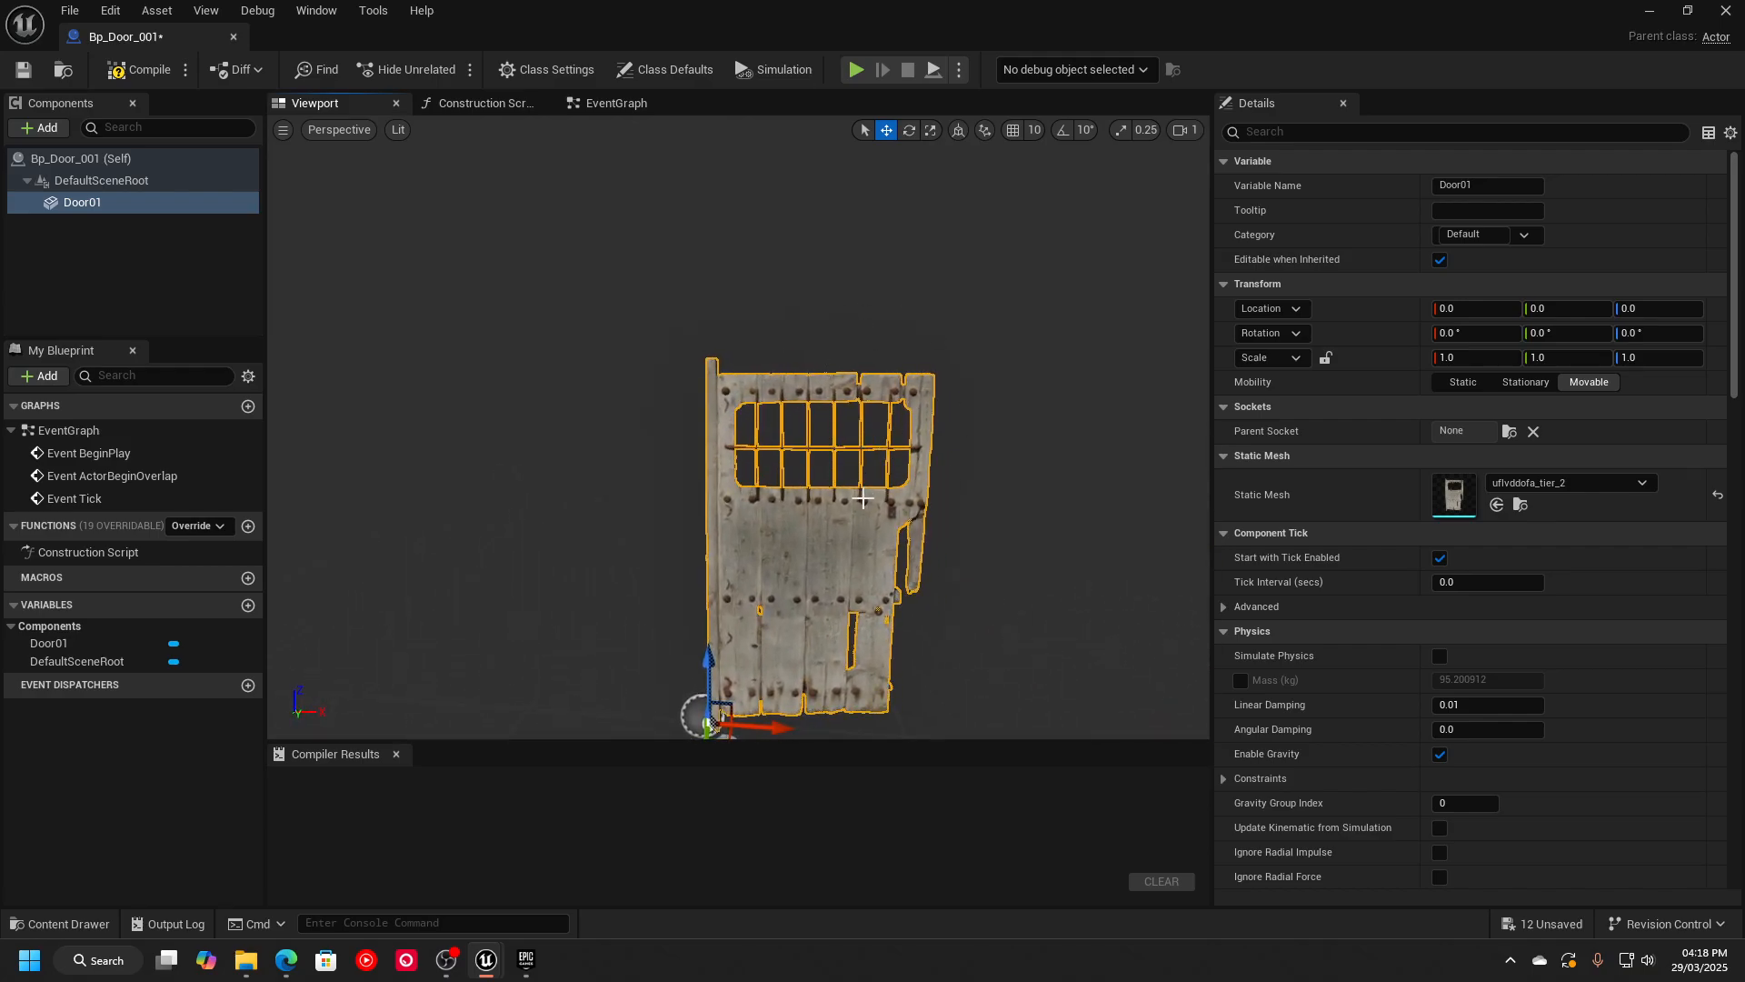
{"action": "scroll", "coordinate": [866, 516], "scroll_direction": "down", "scroll_amount": 3}
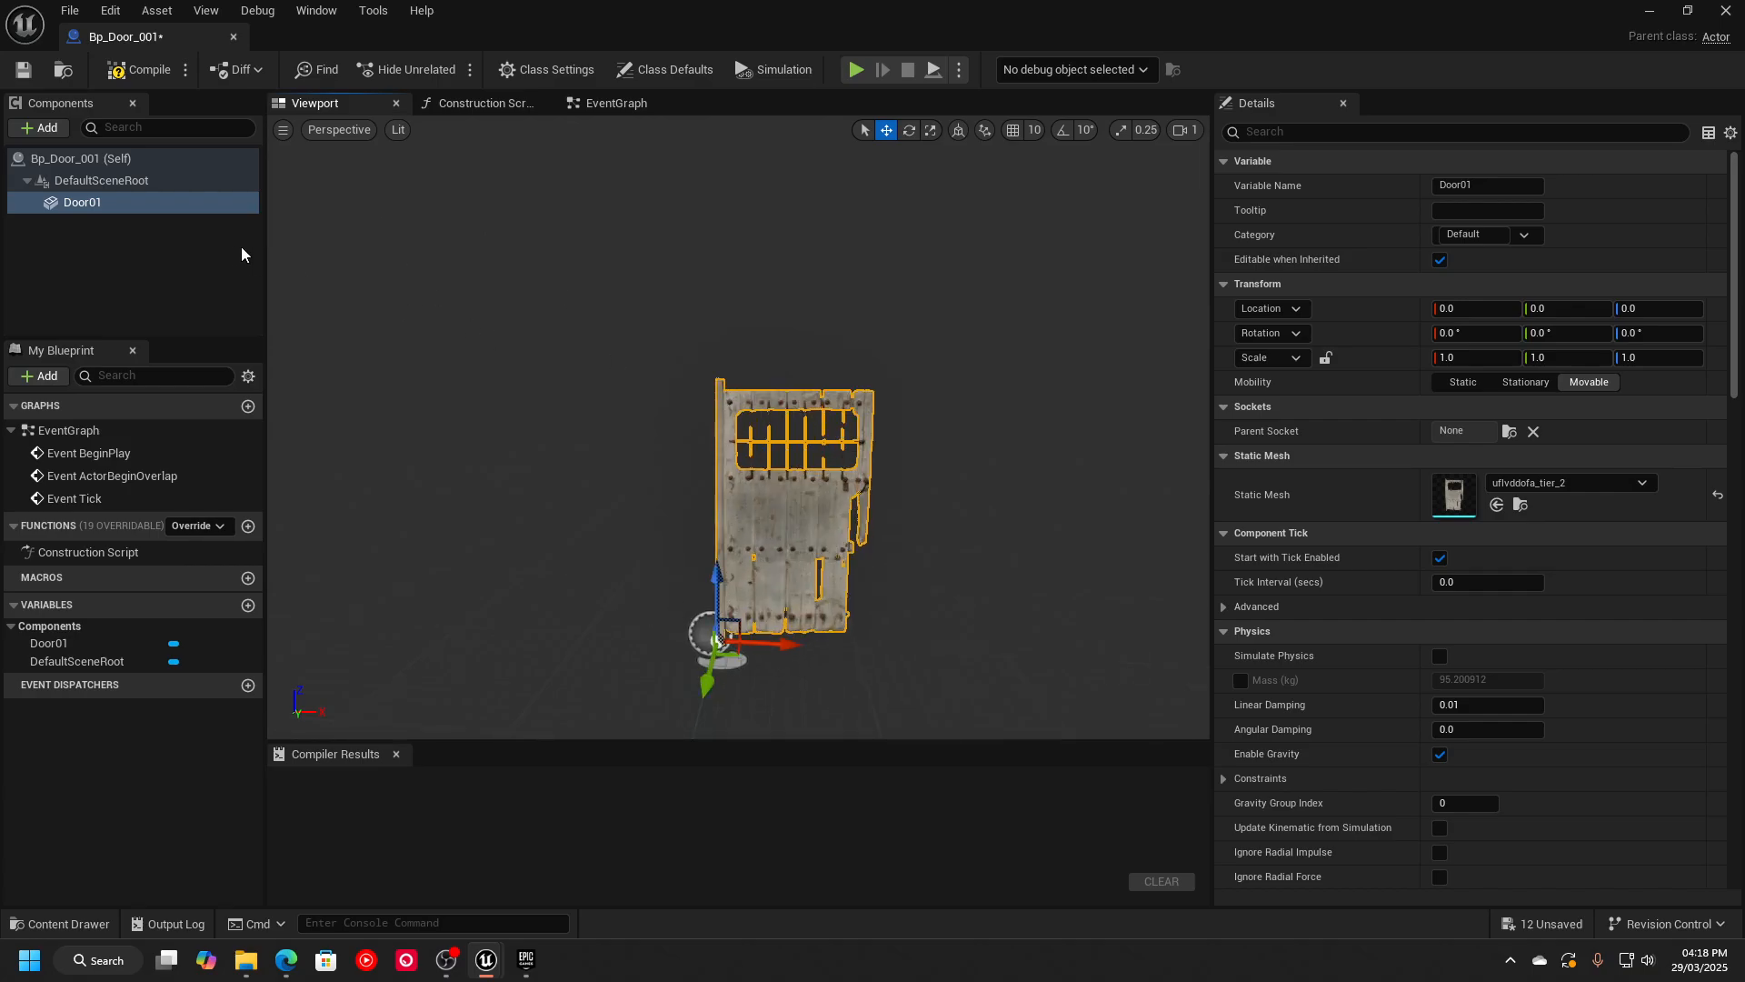
{"action": "key", "text": "e"}
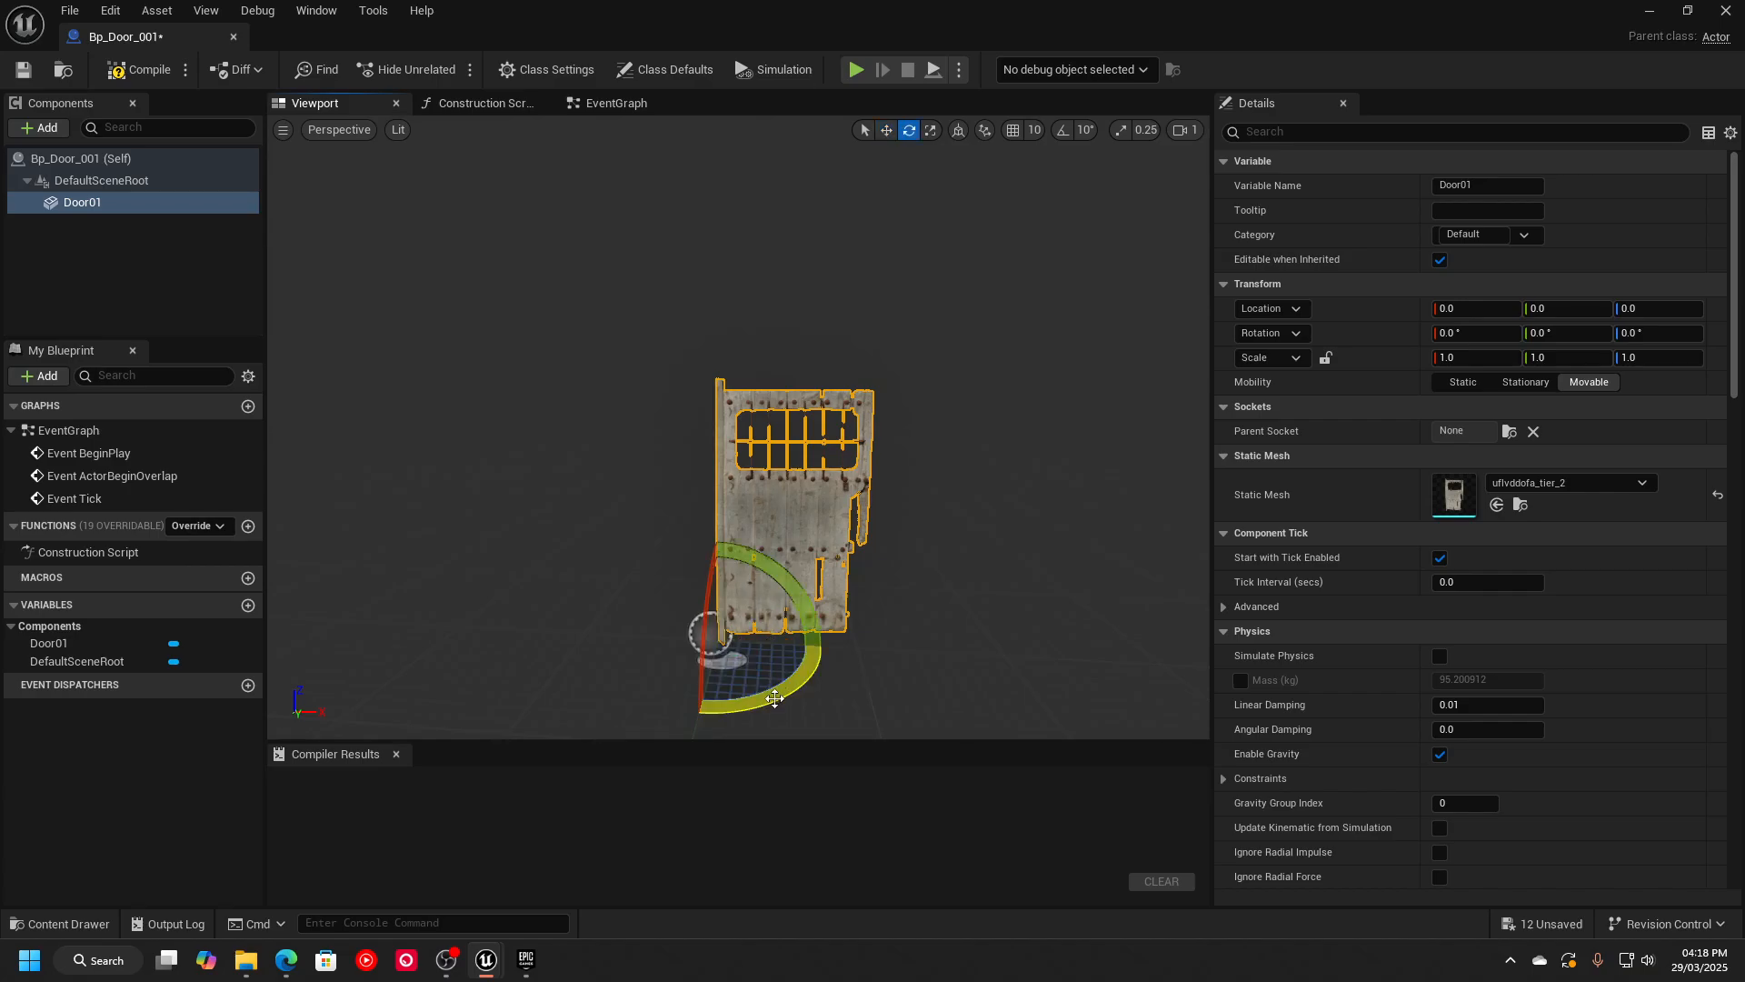
{"action": "left_click_drag", "start_coordinate": [775, 698], "coordinate": [828, 651]}
{"action": "left_click_drag", "start_coordinate": [765, 712], "coordinate": [787, 682]}
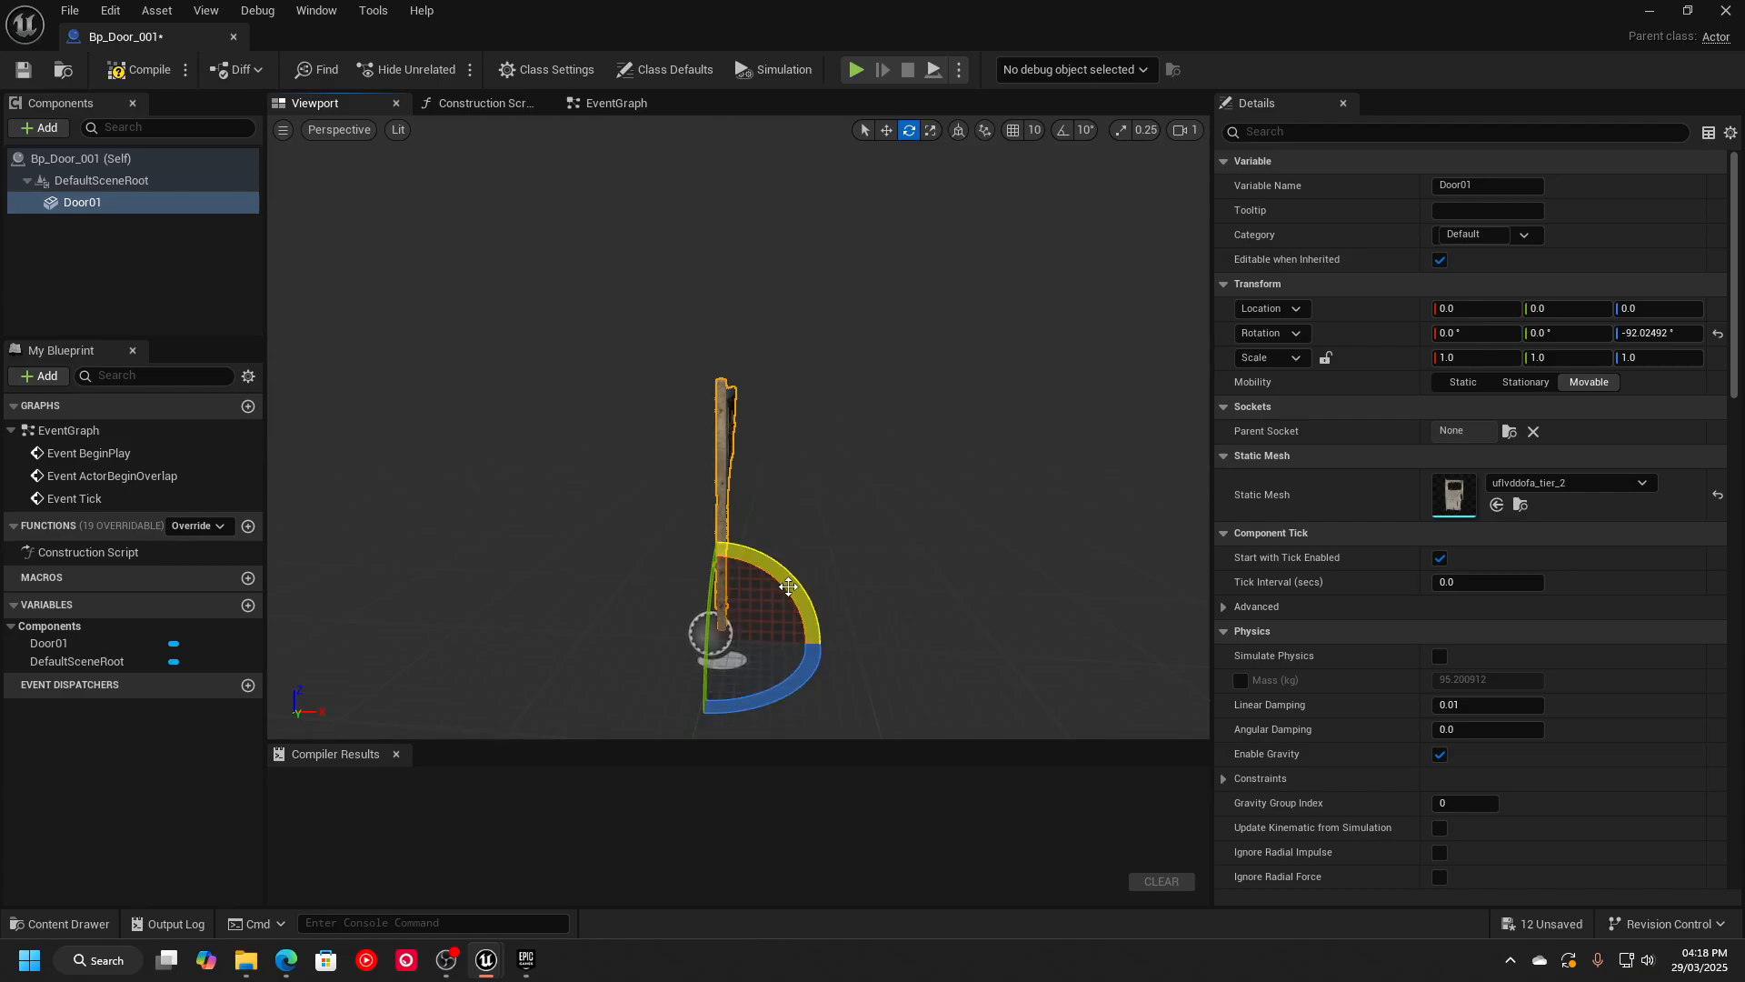
View the door from its back side and swing it back to about 0° around the vertical axis.
{"action": "key", "text": "w"}
{"action": "right_click_drag", "start_coordinate": [788, 586], "coordinate": [558, 591]}
{"action": "key", "text": "d"}
{"action": "left_click_drag", "start_coordinate": [777, 693], "coordinate": [664, 628]}
{"action": "key", "text": "a"}
{"action": "right_click_drag", "start_coordinate": [665, 629], "coordinate": [755, 649]}
{"action": "key", "text": "d"}
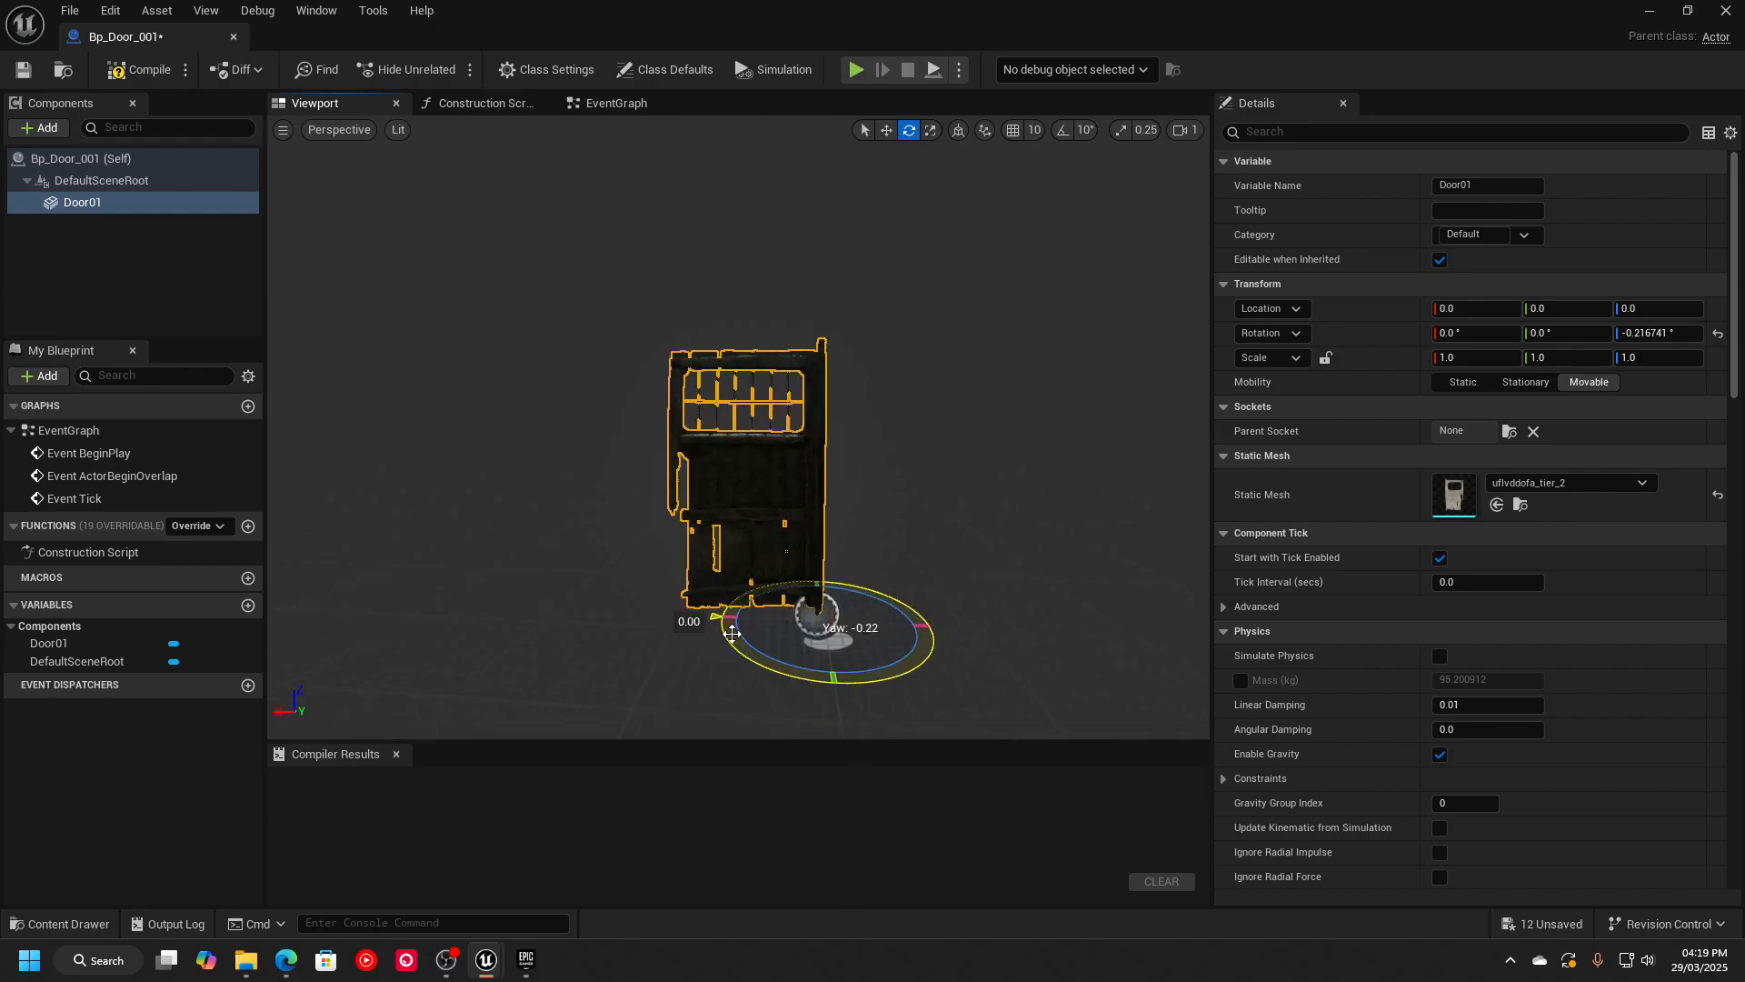
Swing the door in the opposite direction to about 95.5° around the vertical axis.
{"action": "left_click_drag", "start_coordinate": [763, 690], "coordinate": [715, 617]}
{"action": "key", "text": "w"}
{"action": "right_click_drag", "start_coordinate": [728, 651], "coordinate": [765, 647]}
{"action": "key", "text": "f"}
{"action": "key", "text": "w"}
{"action": "key", "text": "s"}
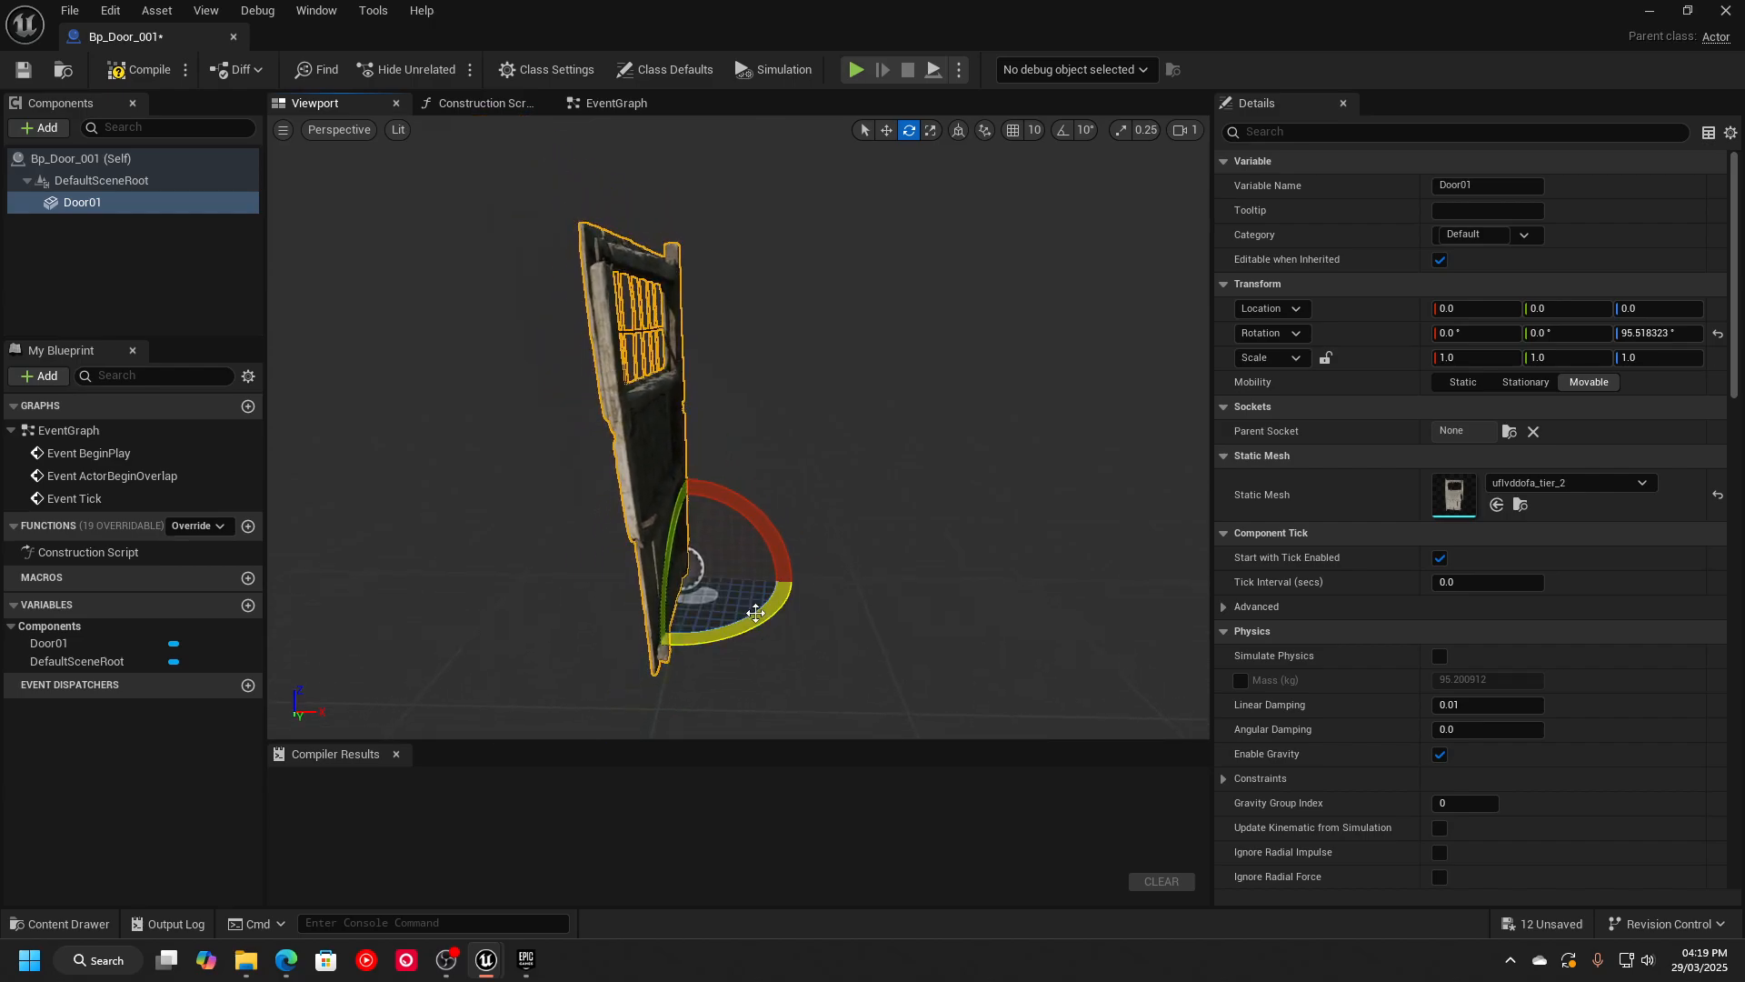
Swing the door back and forth around its hinge and reset its Z rotation to 0°.
{"action": "mouse_move", "coordinate": [755, 624]}
{"action": "left_mouse_down"}
{"action": "mouse_move", "coordinate": [721, 585]}
{"action": "mouse_move", "coordinate": [810, 616]}
{"action": "mouse_move", "coordinate": [796, 594]}
{"action": "mouse_move", "coordinate": [682, 660]}
{"action": "mouse_move", "coordinate": [748, 580]}
{"action": "mouse_move", "coordinate": [797, 593]}
{"action": "mouse_move", "coordinate": [768, 629]}
{"action": "mouse_move", "coordinate": [723, 651]}
{"action": "mouse_move", "coordinate": [771, 625]}
{"action": "mouse_move", "coordinate": [641, 648]}
{"action": "mouse_move", "coordinate": [731, 640]}
{"action": "mouse_move", "coordinate": [795, 587]}
{"action": "mouse_move", "coordinate": [726, 641]}
{"action": "left_mouse_up"}
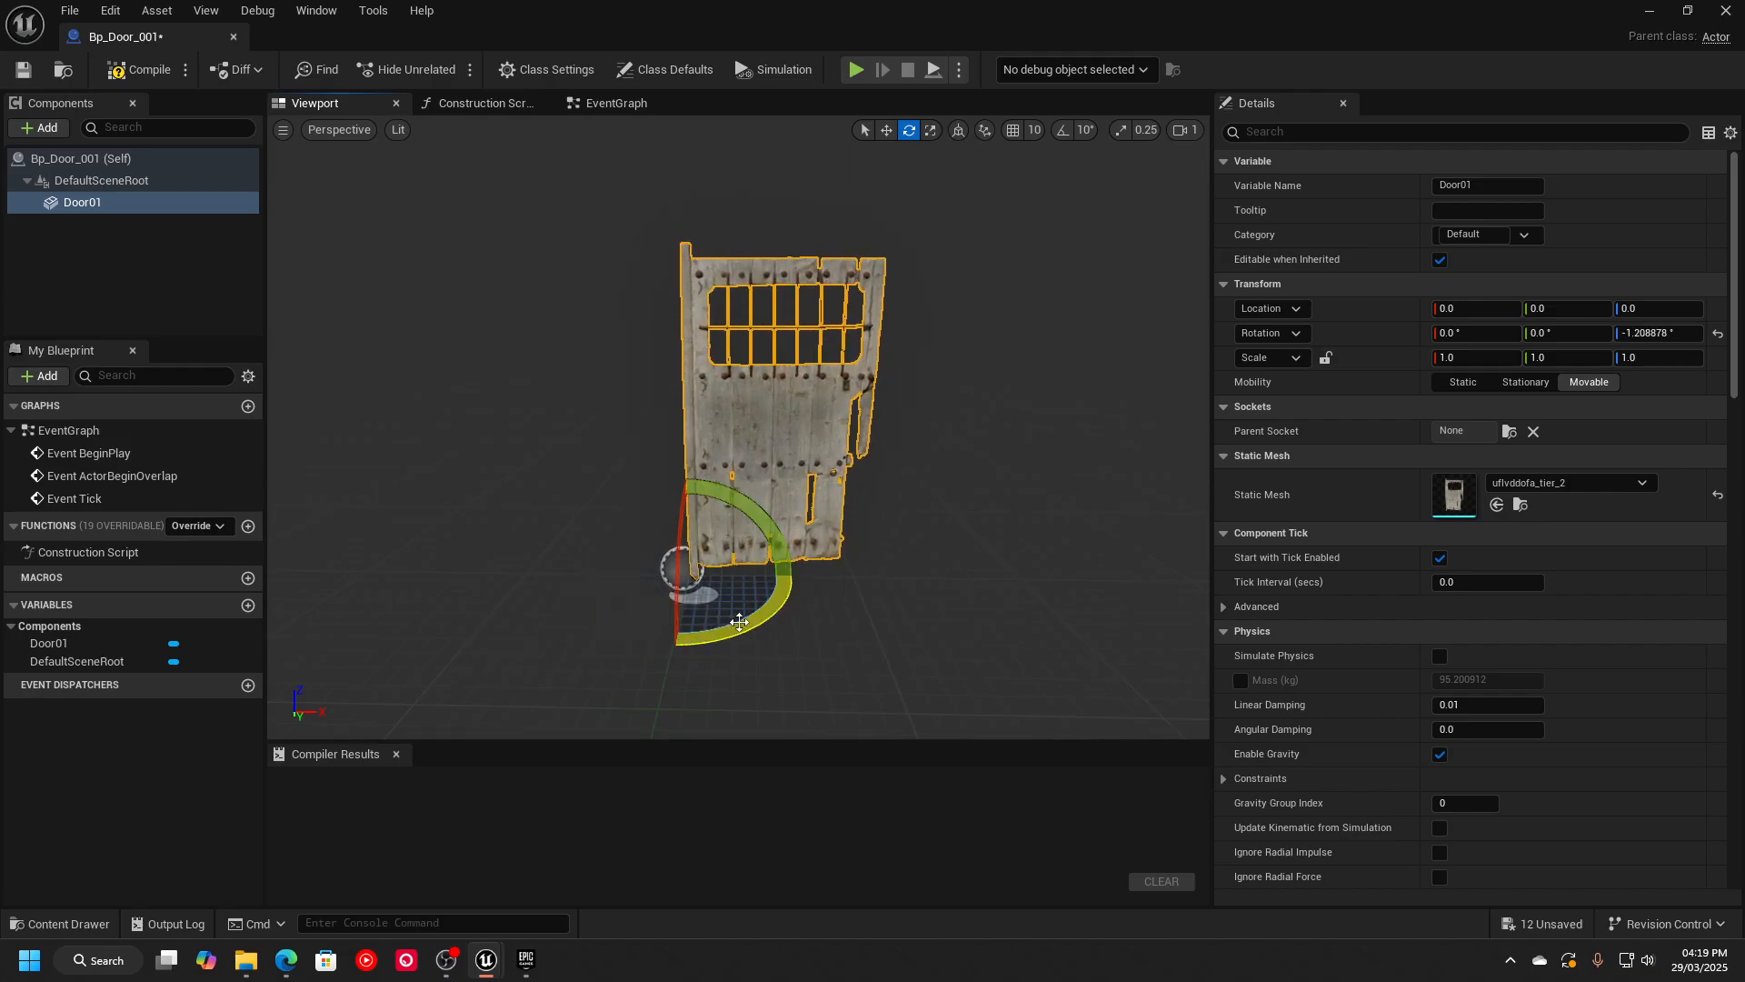
{"action": "mouse_move", "coordinate": [790, 599]}
{"action": "left_mouse_down"}
{"action": "mouse_move", "coordinate": [798, 559]}
{"action": "mouse_move", "coordinate": [779, 626]}
{"action": "mouse_move", "coordinate": [787, 611]}
{"action": "mouse_move", "coordinate": [759, 634]}
{"action": "mouse_move", "coordinate": [796, 573]}
{"action": "mouse_move", "coordinate": [782, 654]}
{"action": "mouse_move", "coordinate": [700, 527]}
{"action": "mouse_move", "coordinate": [798, 578]}
{"action": "mouse_move", "coordinate": [752, 538]}
{"action": "mouse_move", "coordinate": [625, 642]}
{"action": "mouse_move", "coordinate": [764, 543]}
{"action": "mouse_move", "coordinate": [764, 615]}
{"action": "left_mouse_up"}
{"action": "left_click_drag", "start_coordinate": [627, 651], "coordinate": [618, 600]}
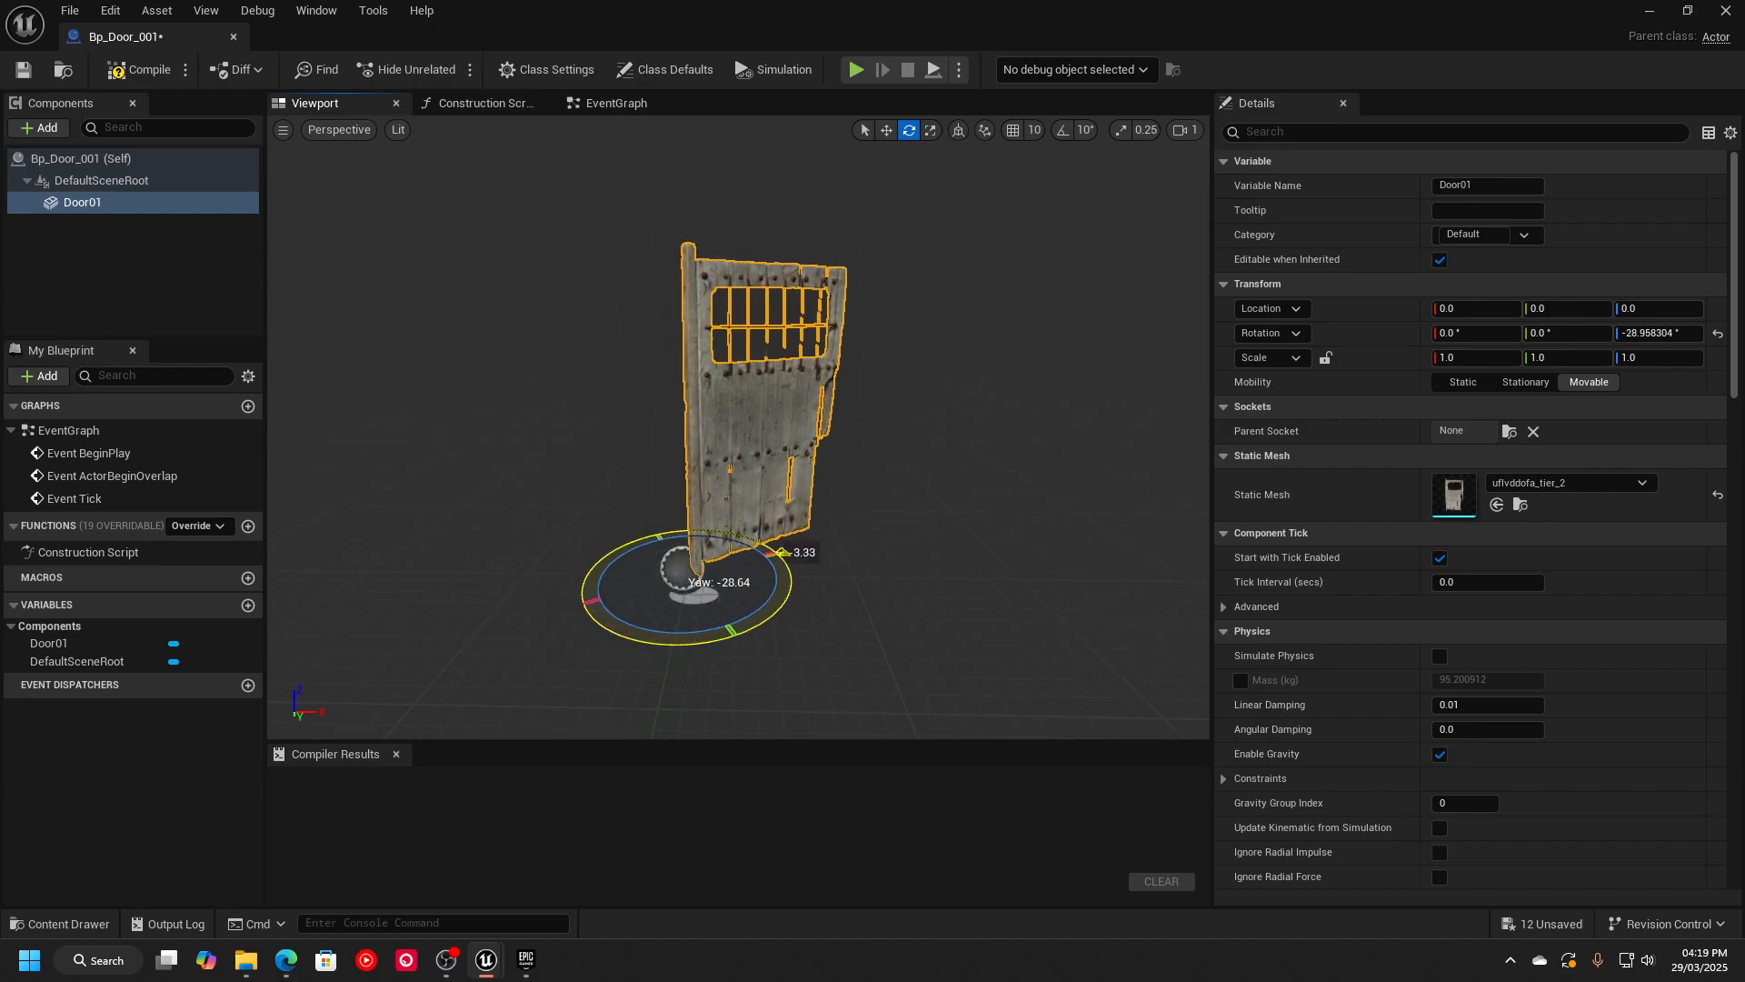
{"action": "mouse_move", "coordinate": [780, 552]}
{"action": "left_mouse_down"}
{"action": "mouse_move", "coordinate": [794, 601]}
{"action": "mouse_move", "coordinate": [784, 556]}
{"action": "left_mouse_up"}
{"action": "left_click", "coordinate": [1640, 332]}
{"action": "type", "text": "02"}
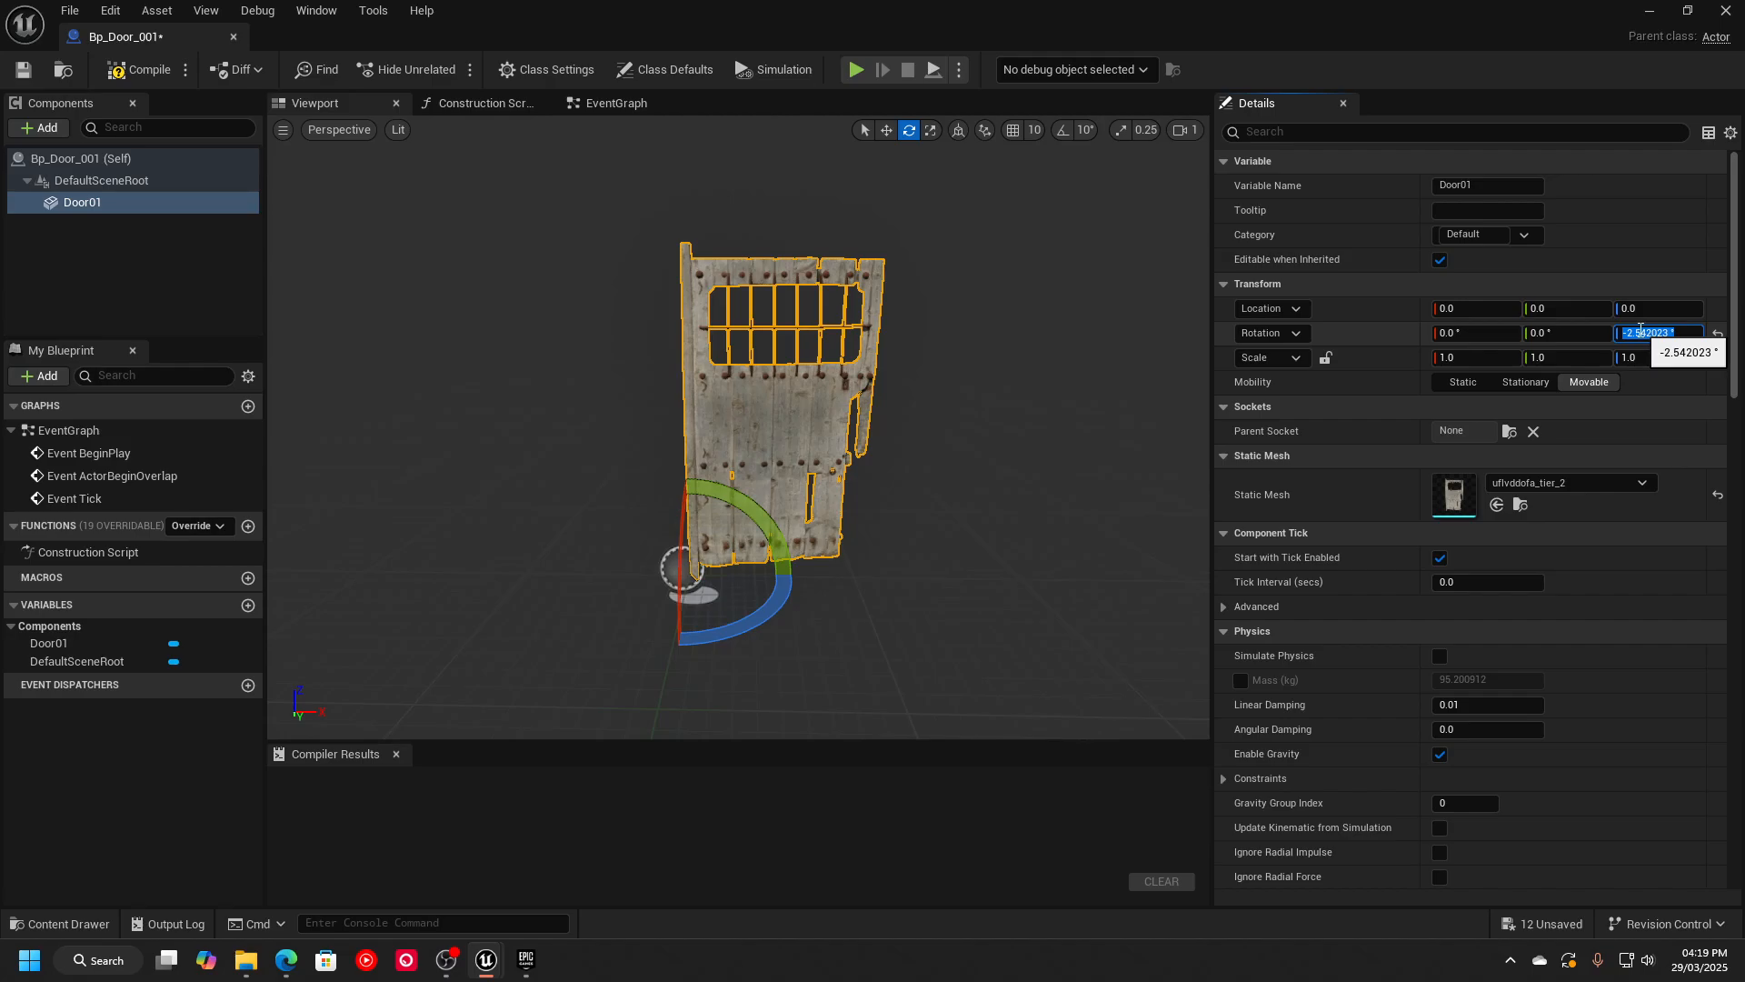
{"action": "key", "text": "Return"}
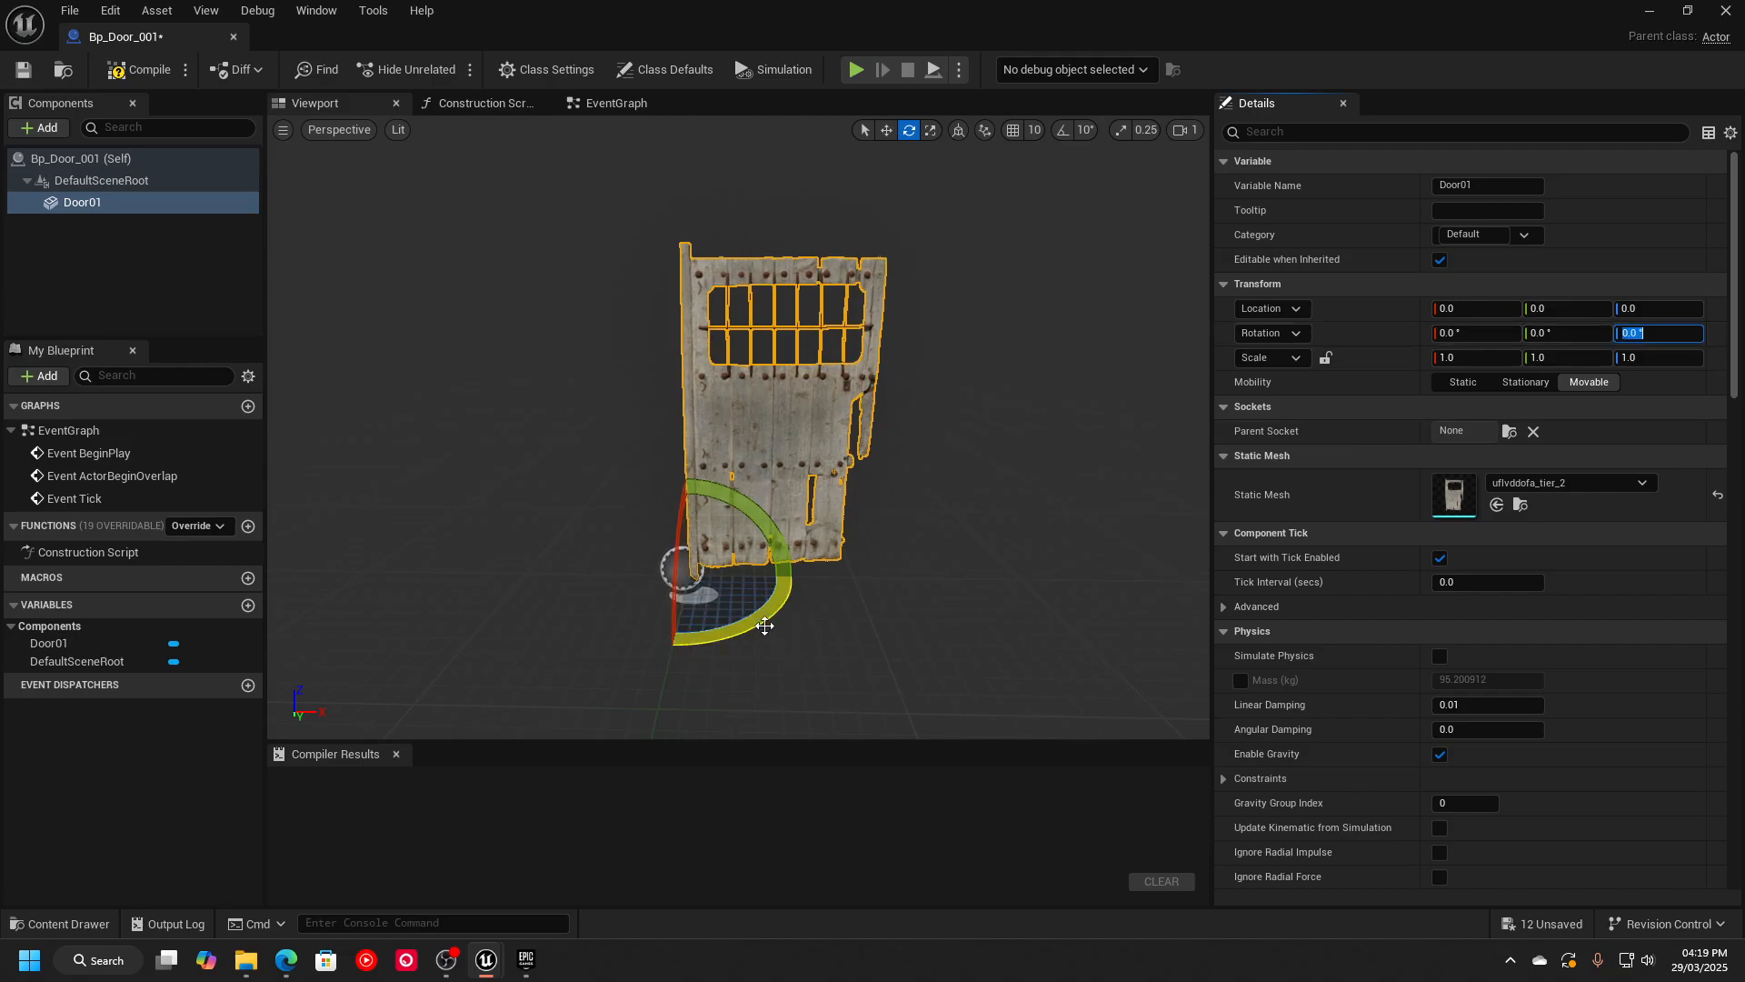
Test the door's swing around the vertical axis once more and return its Z rotation to 0°.
{"action": "left_click_drag", "start_coordinate": [736, 632], "coordinate": [800, 568]}
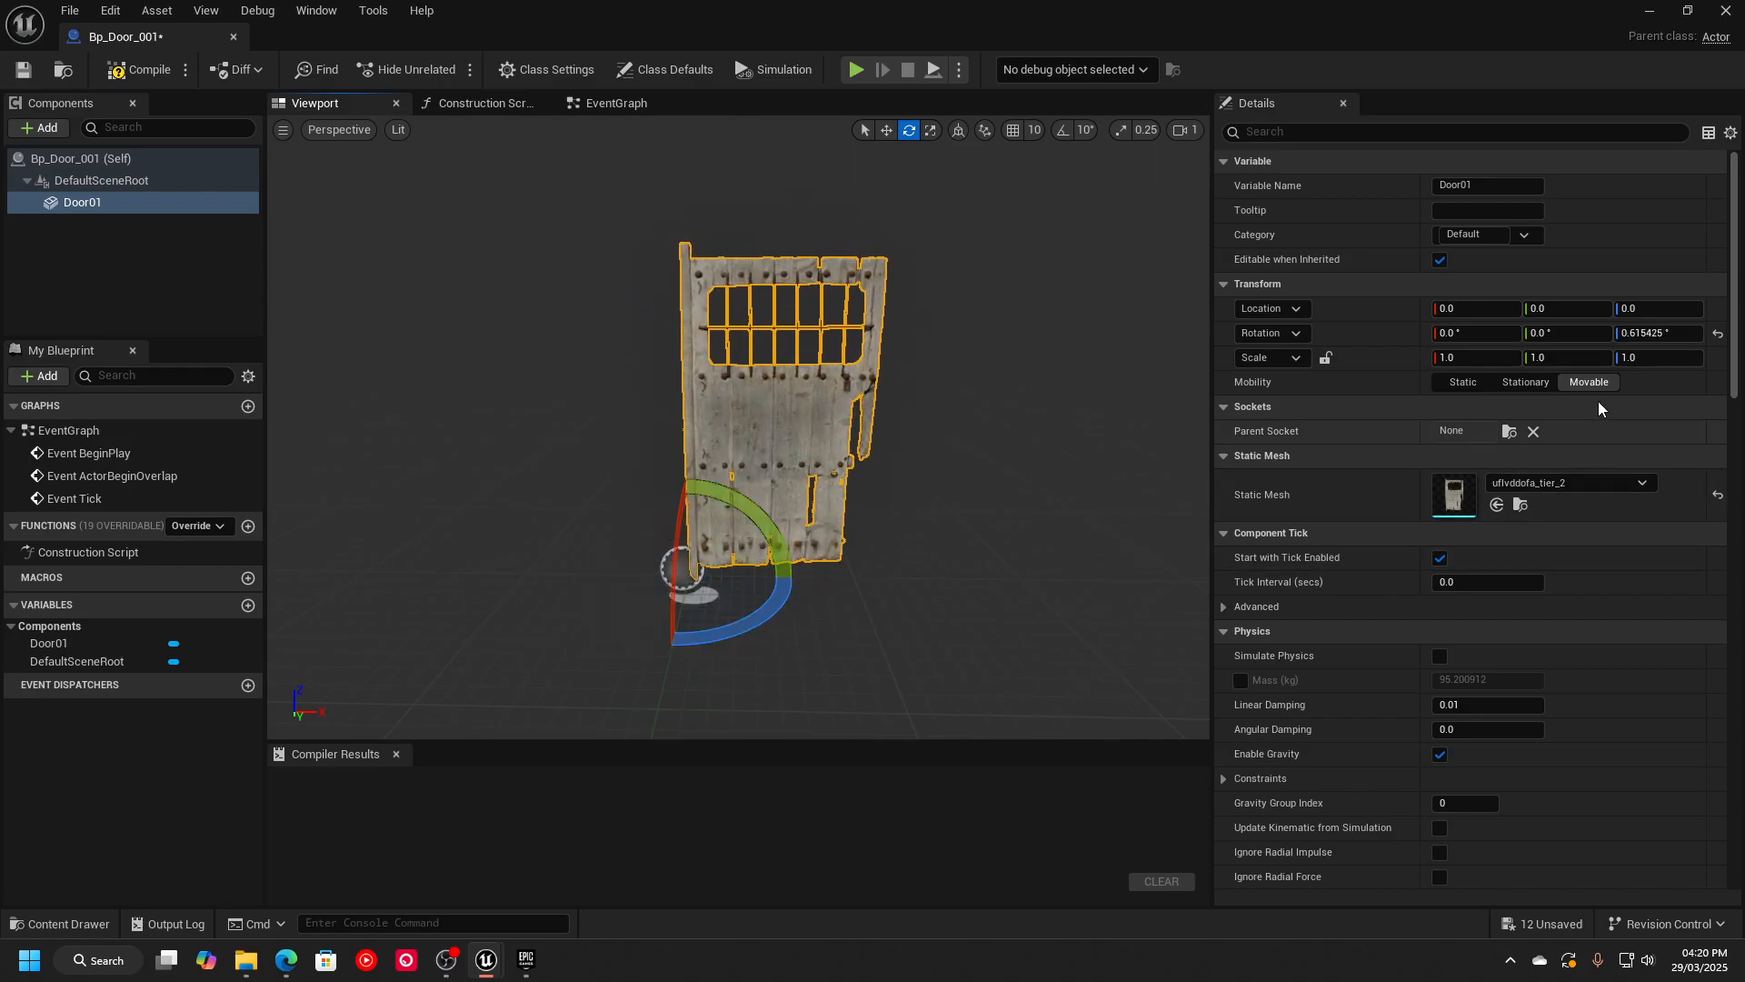
{"action": "left_click", "coordinate": [1664, 334]}
{"action": "type", "text": "0"}
{"action": "key", "text": "Return"}
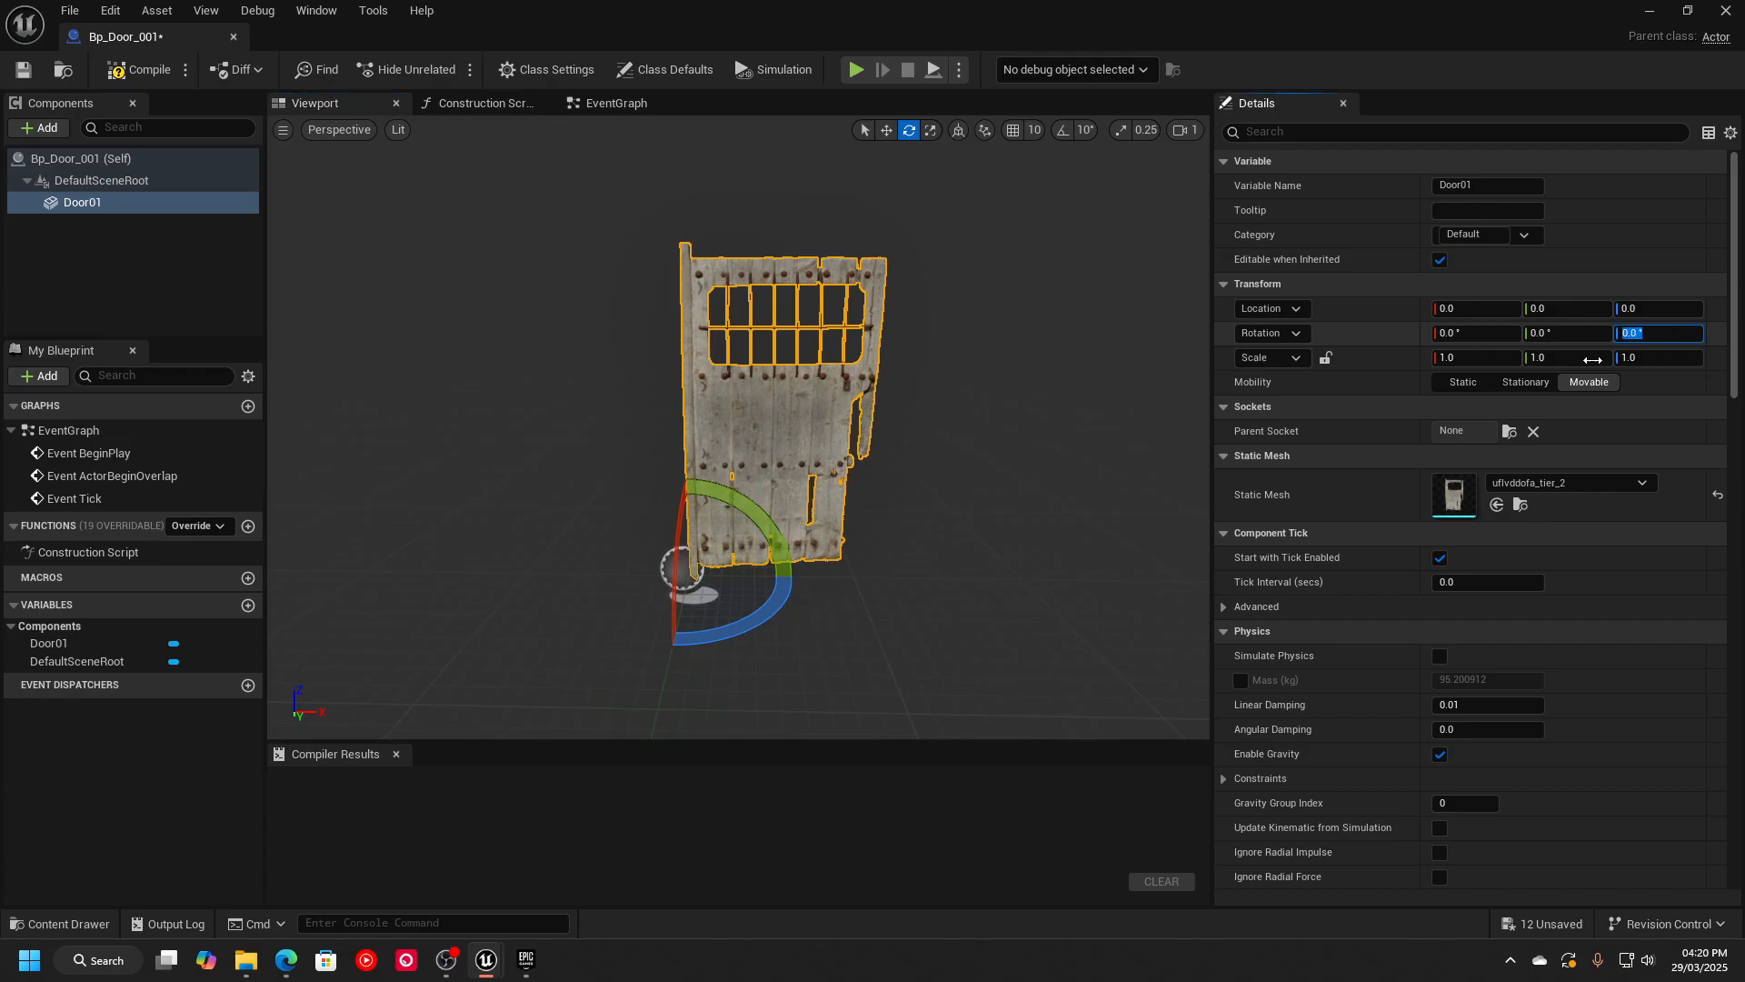
Open the EventGraph and delete the default BeginPlay, ActorBeginOverlap and Tick event nodes.
{"action": "left_click", "coordinate": [608, 102]}
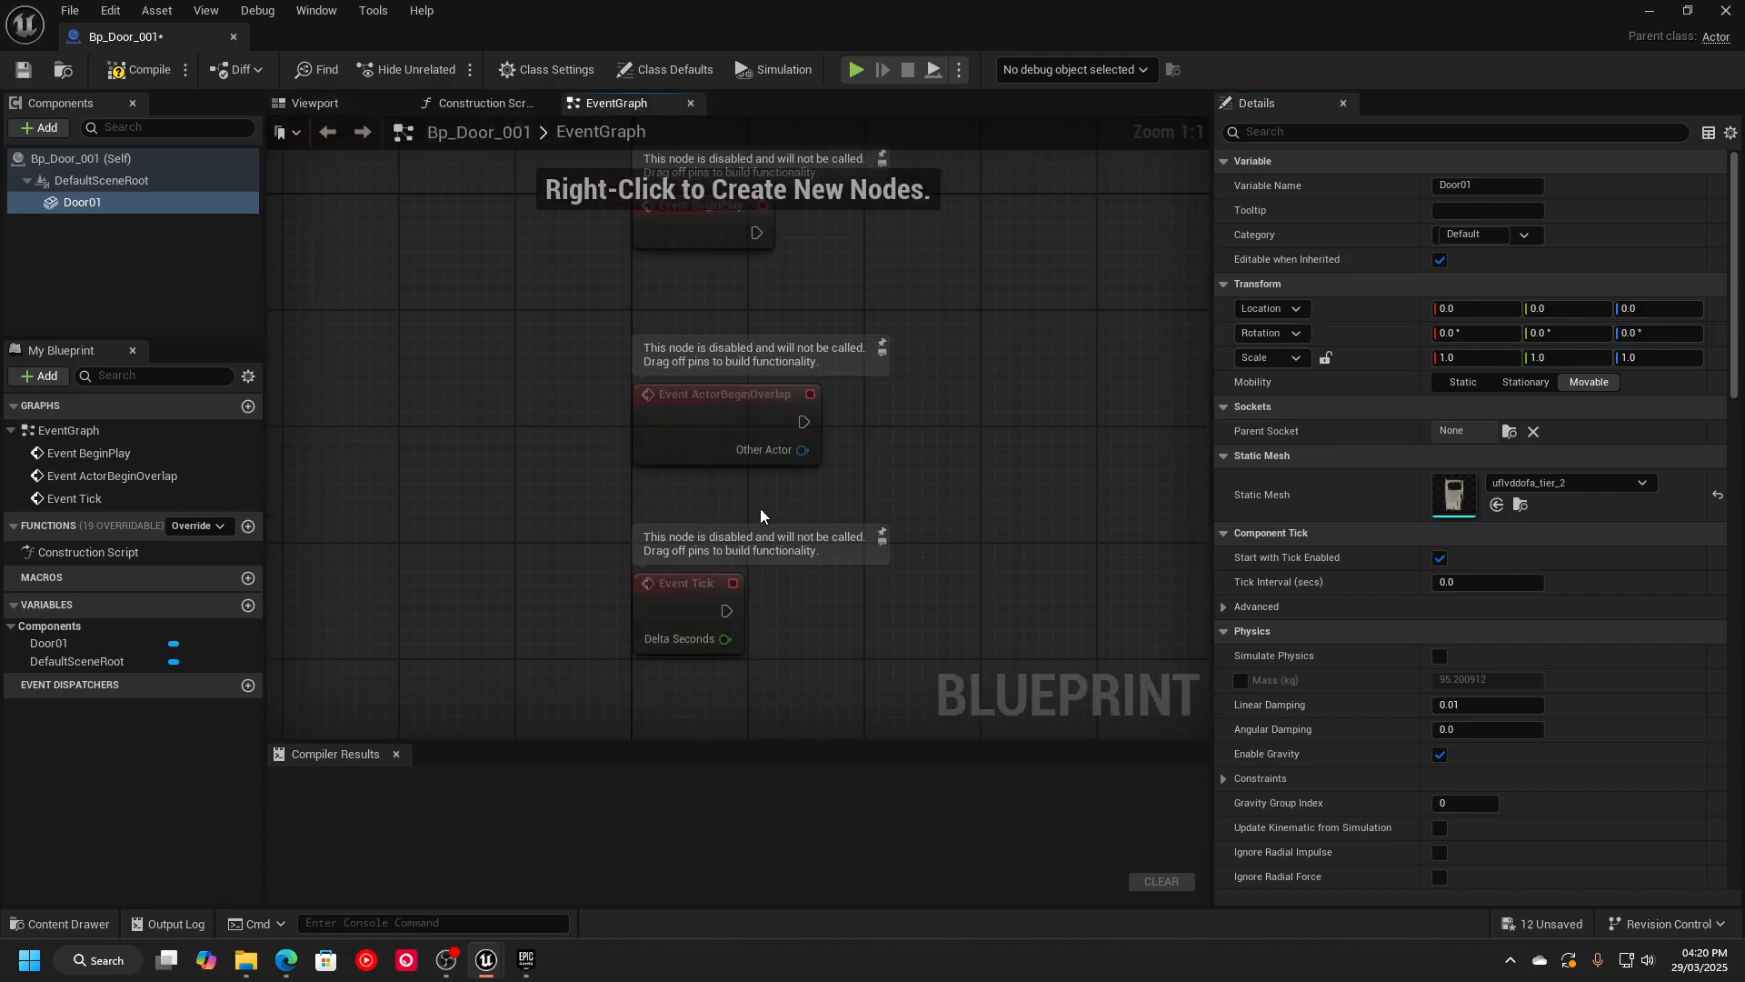
{"action": "right_click_drag", "start_coordinate": [935, 502], "coordinate": [814, 491]}
{"action": "left_click_drag", "start_coordinate": [481, 177], "coordinate": [743, 668]}
{"action": "key", "text": "Delete"}
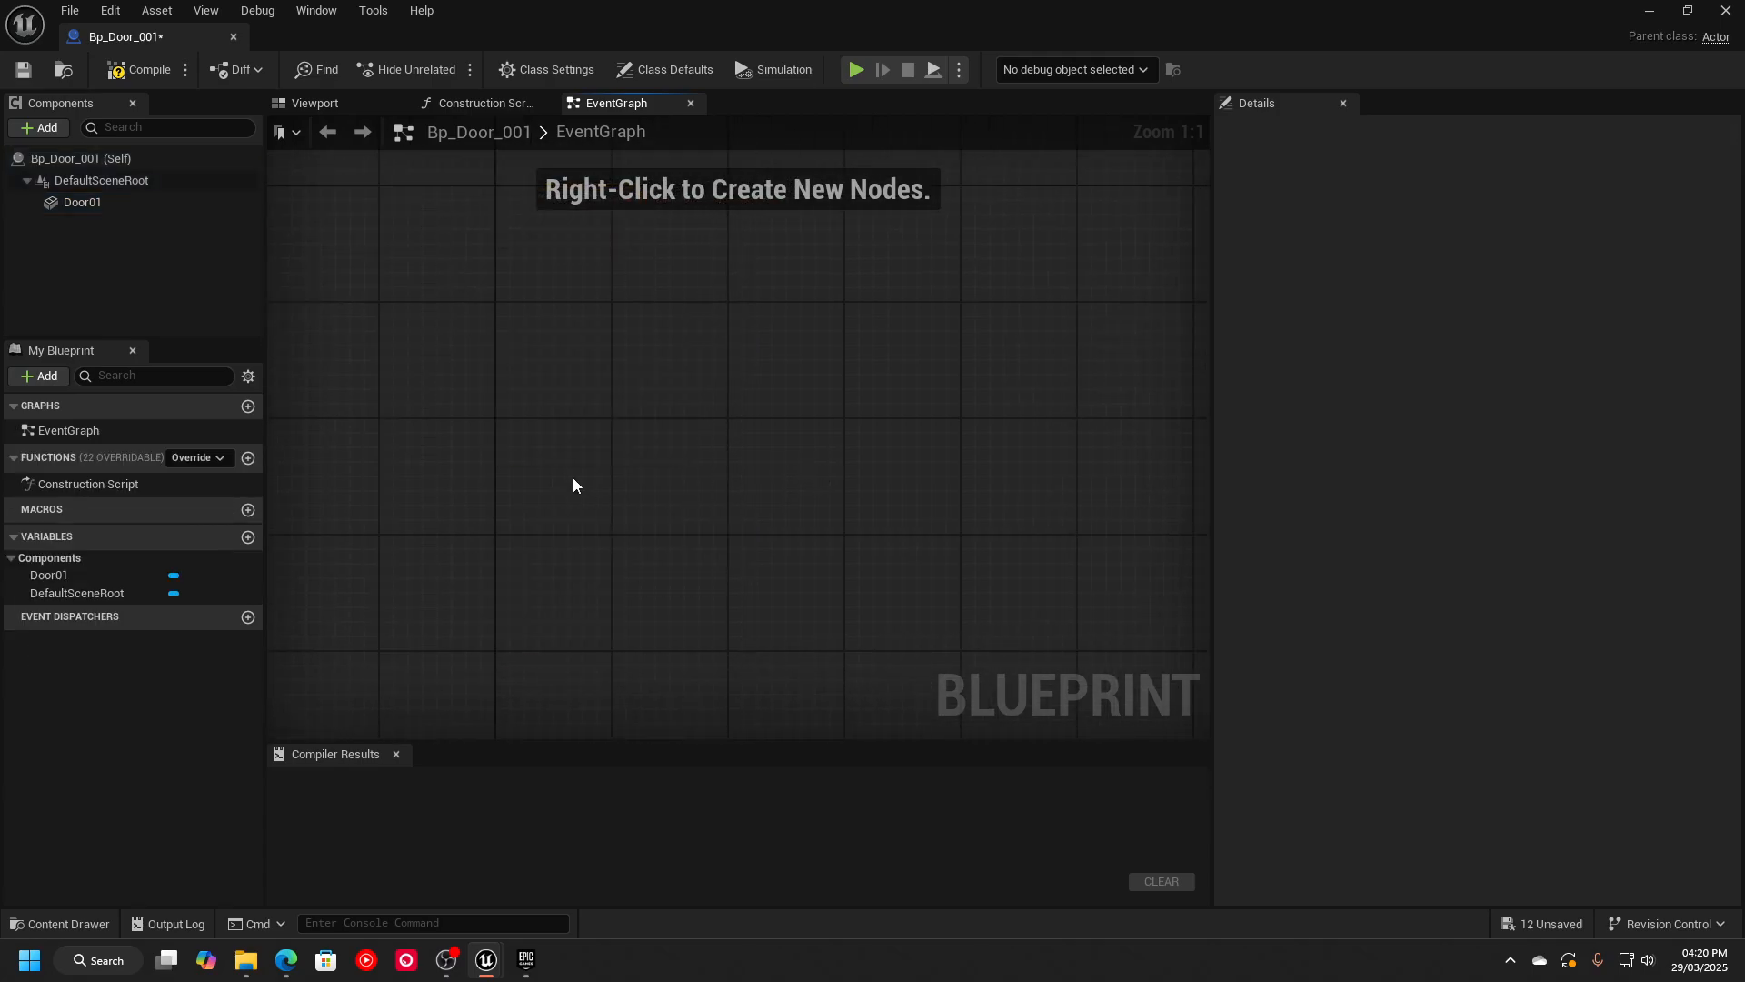
Add a Flip Flop node to the empty EventGraph and move it up and to the left.
{"action": "right_click_drag", "start_coordinate": [597, 513], "coordinate": [627, 420]}
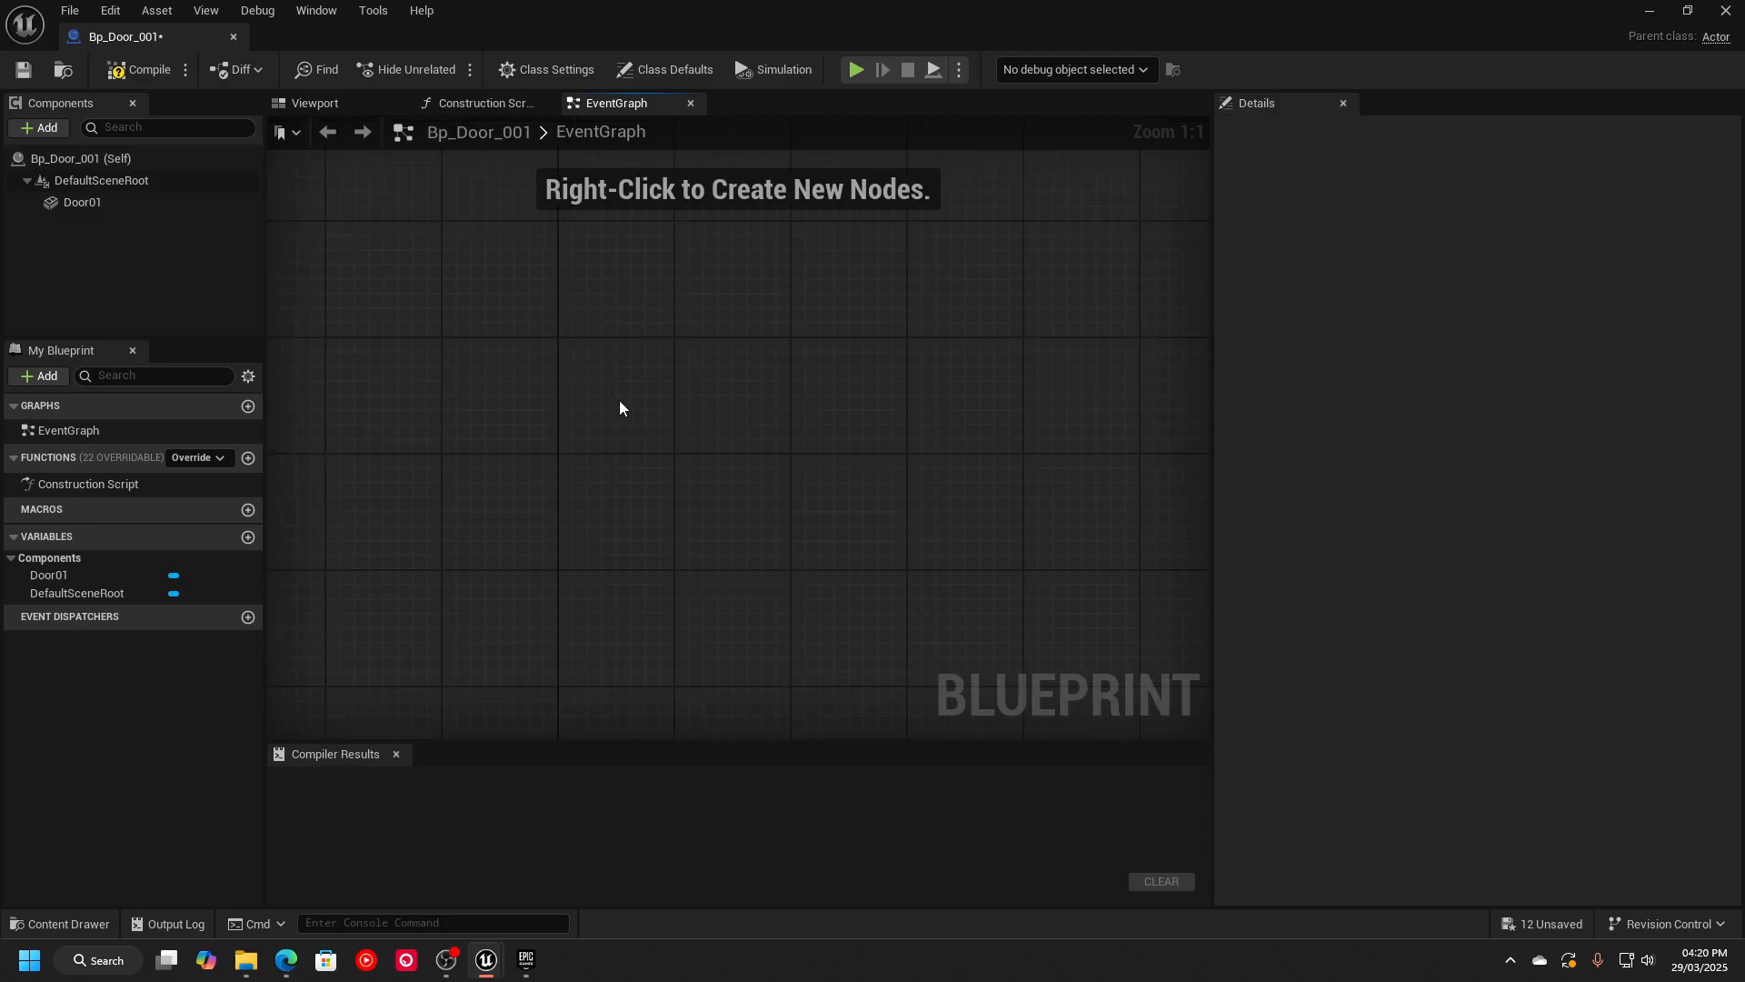
{"action": "right_click", "coordinate": [560, 357]}
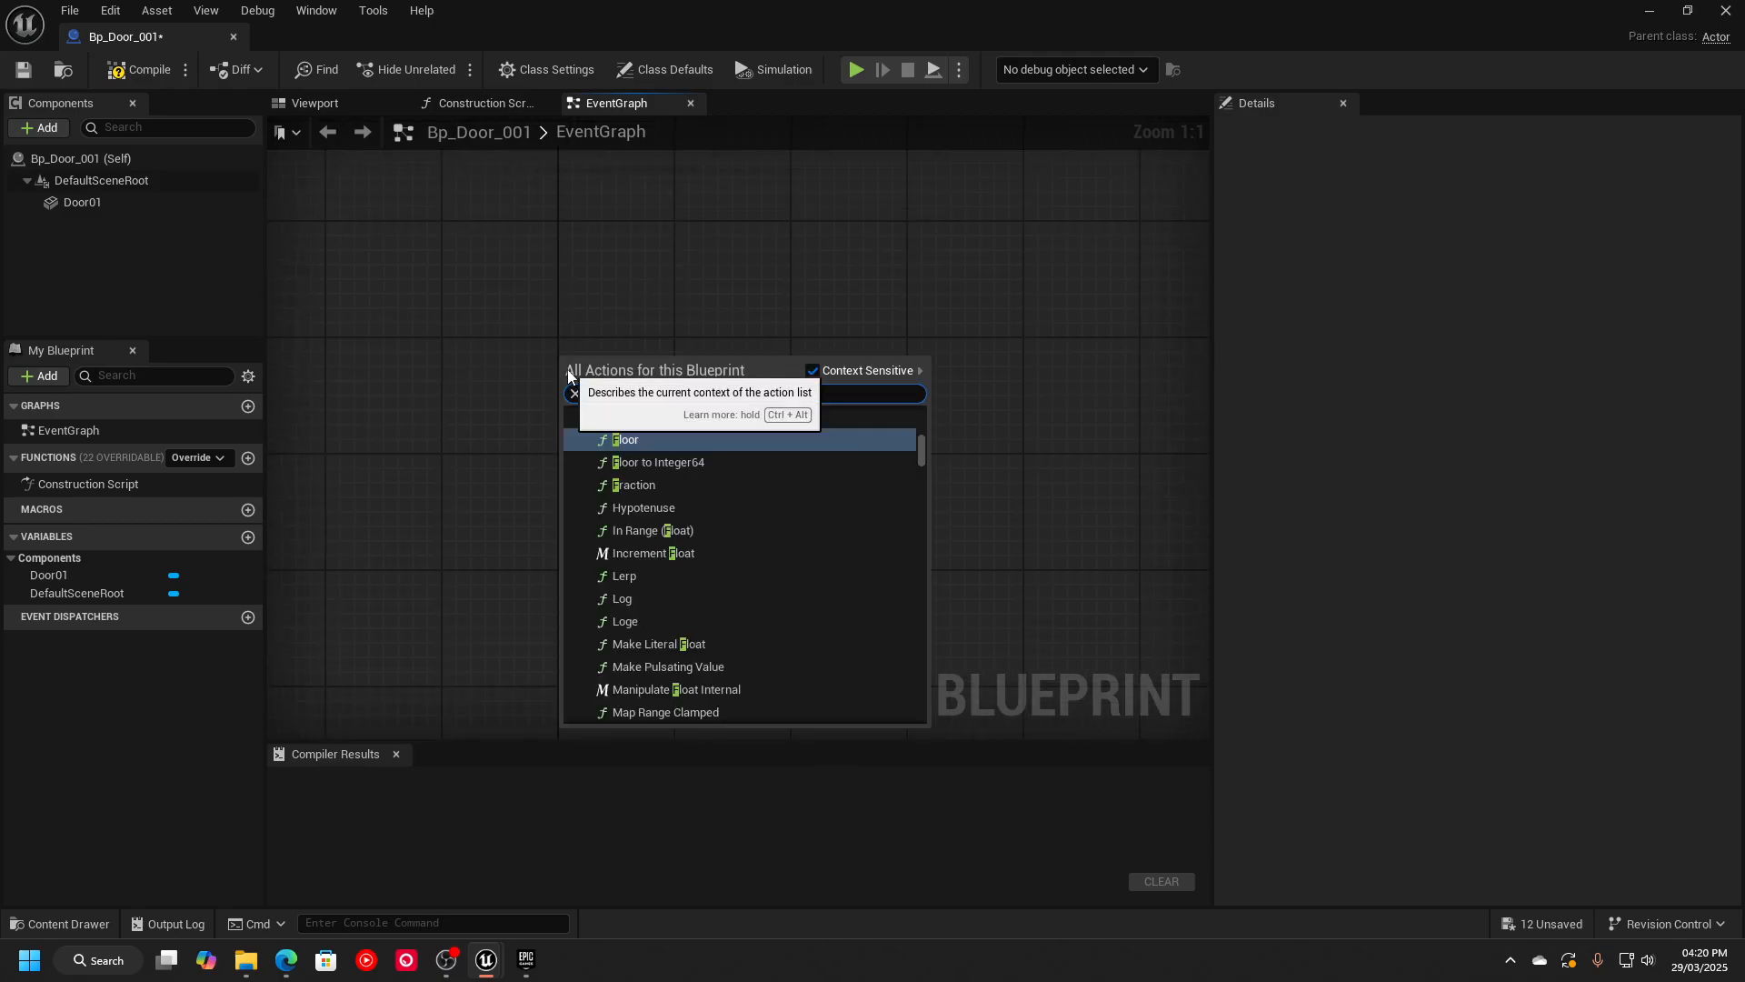
{"action": "type", "text": "flp"}
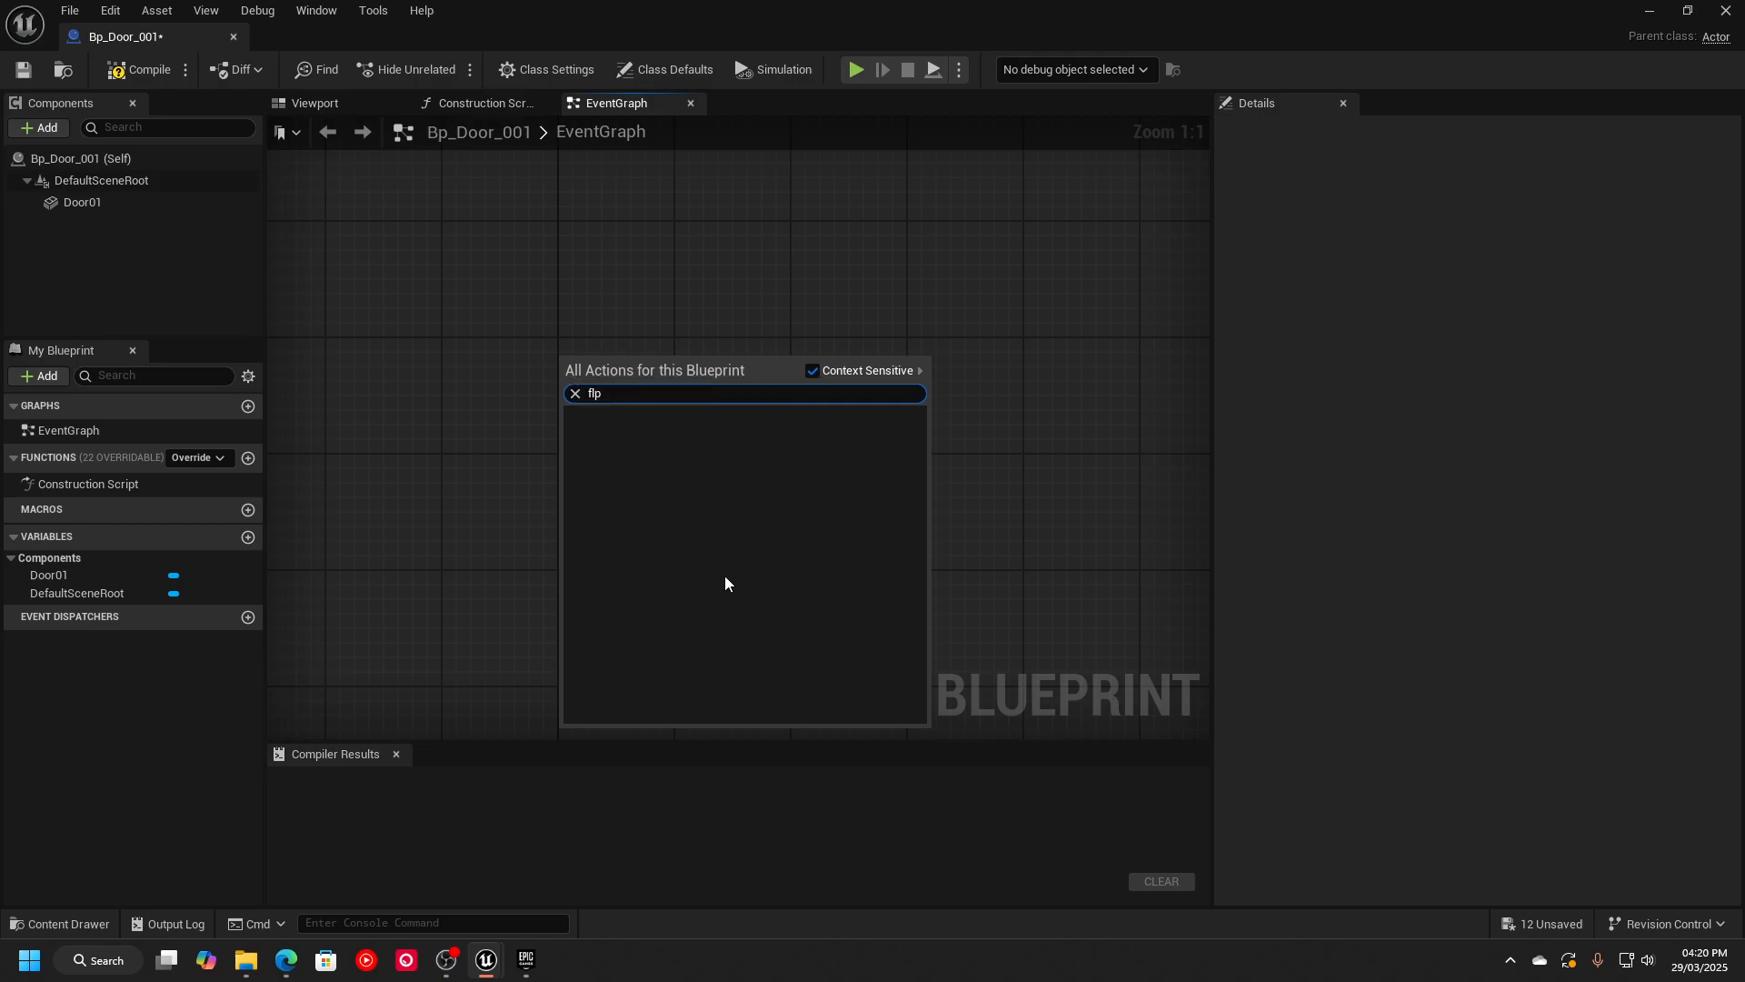
{"action": "key", "text": "BackSpace"}
{"action": "type", "text": "ip"}
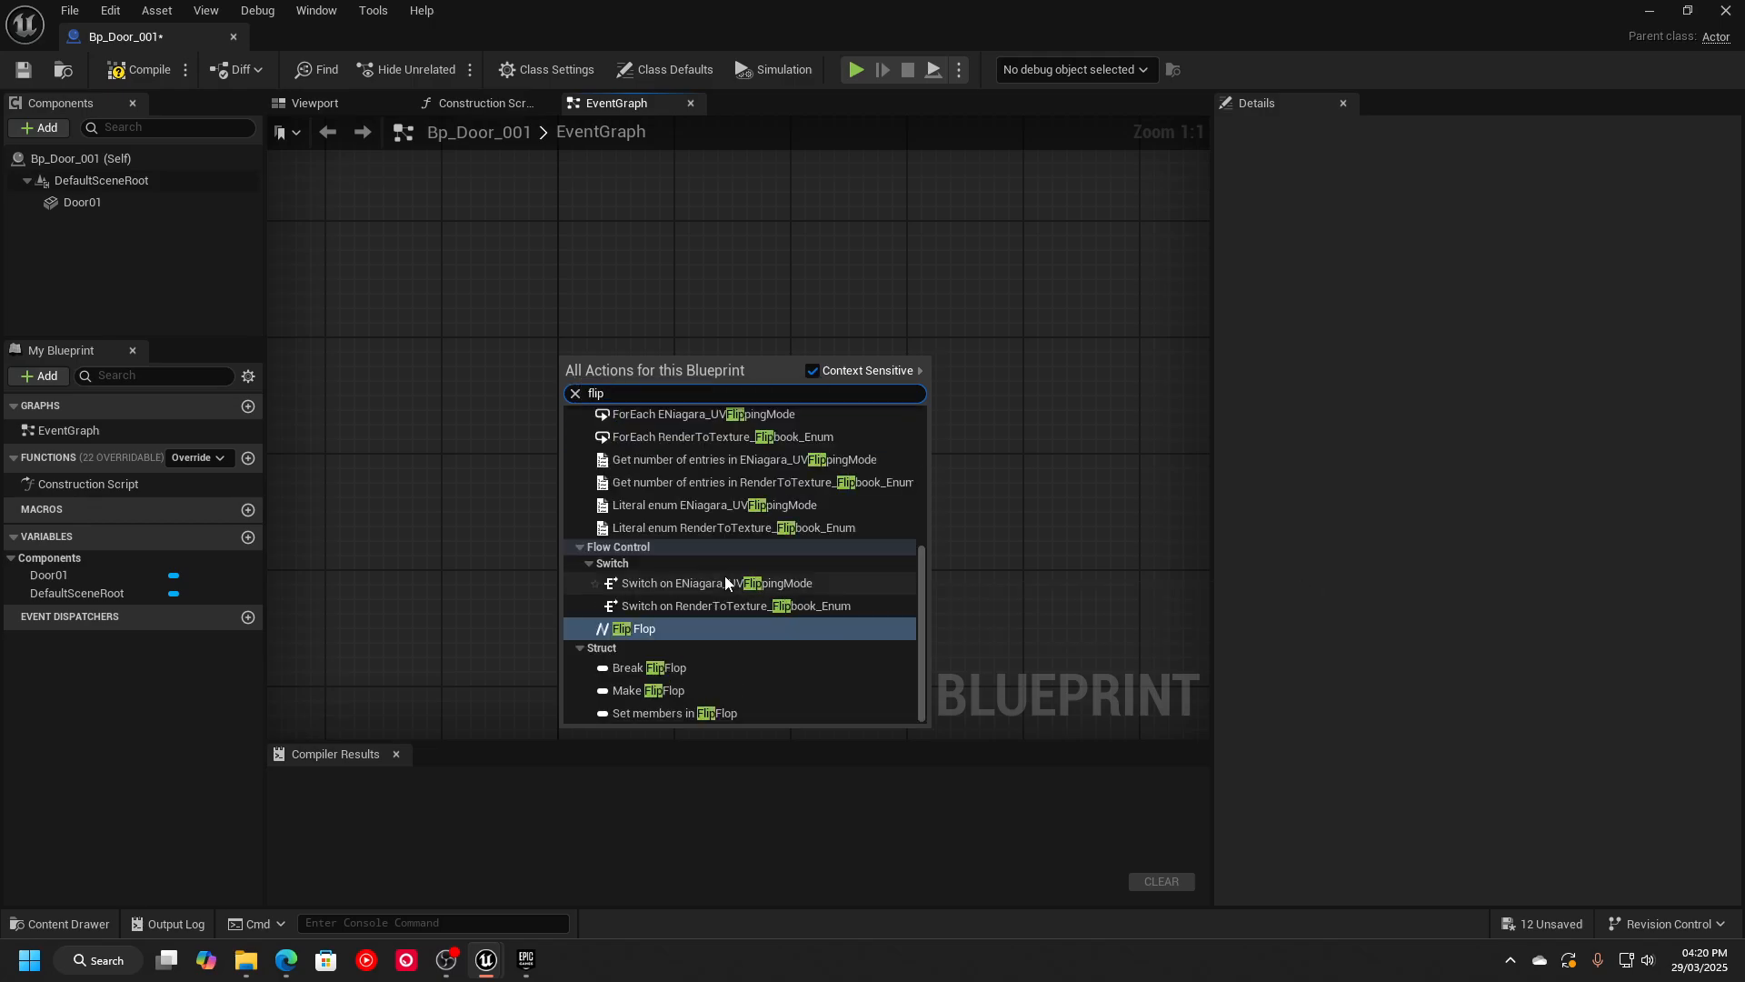
{"action": "left_click", "coordinate": [663, 630]}
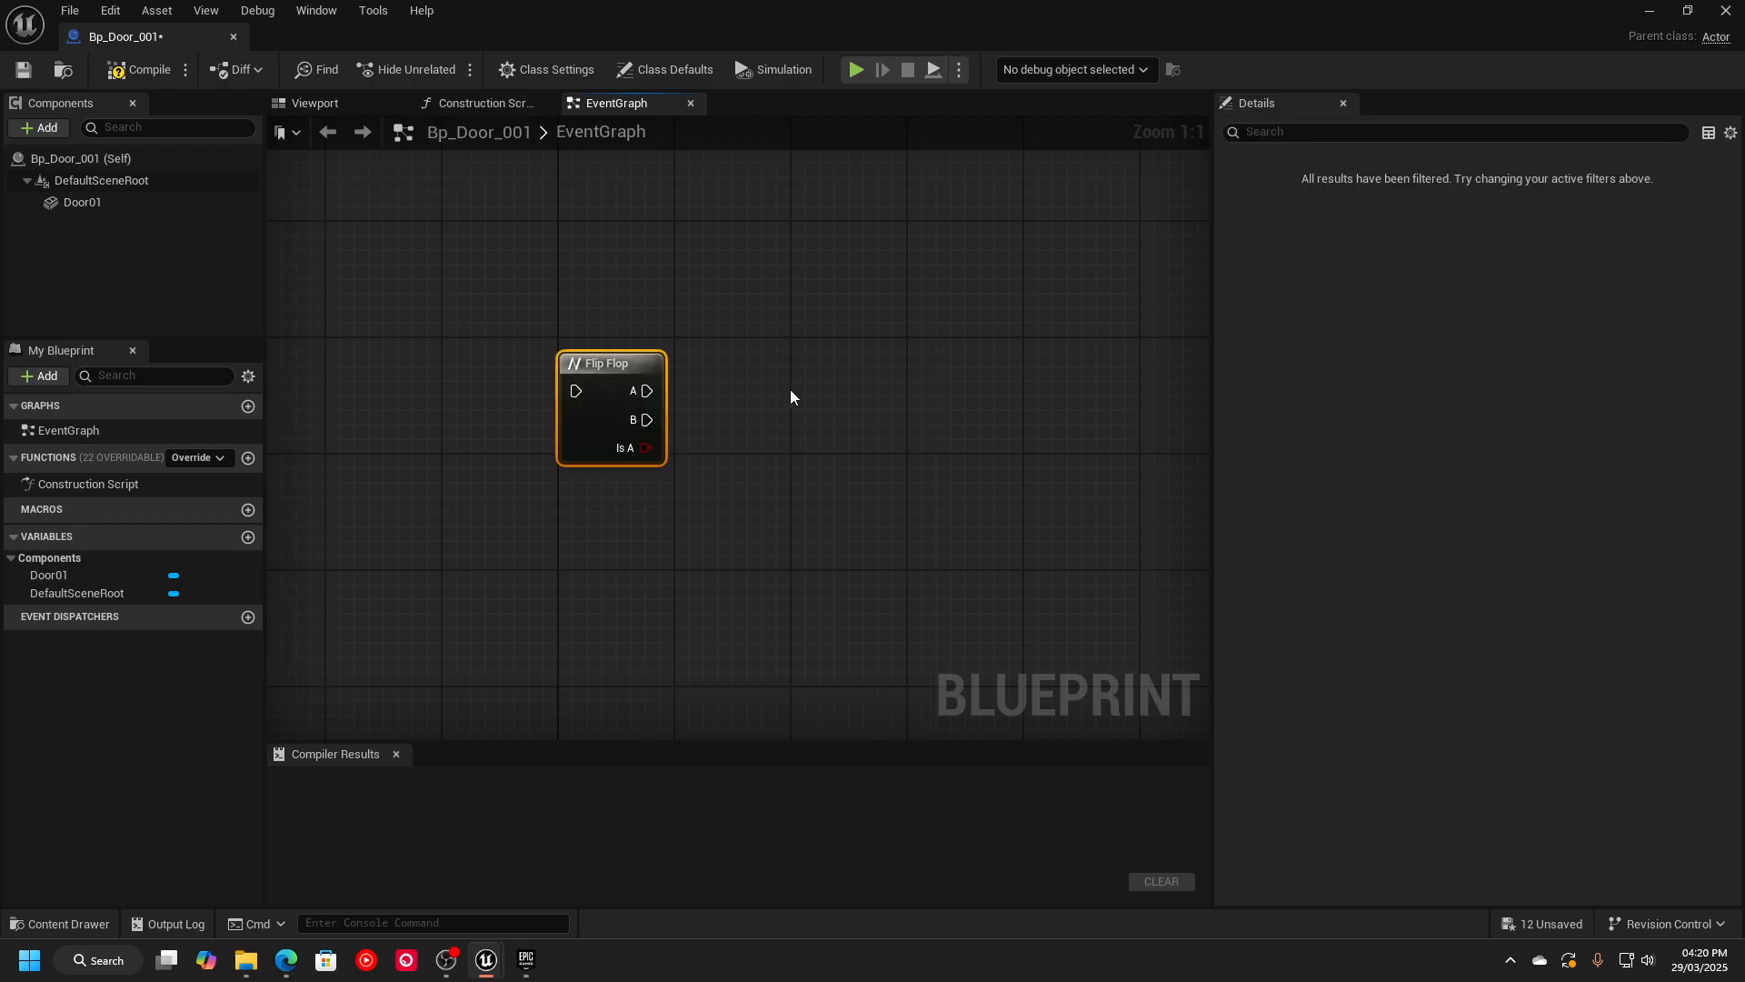
{"action": "left_click_drag", "start_coordinate": [627, 372], "coordinate": [751, 311]}
{"action": "left_click", "coordinate": [695, 422]}
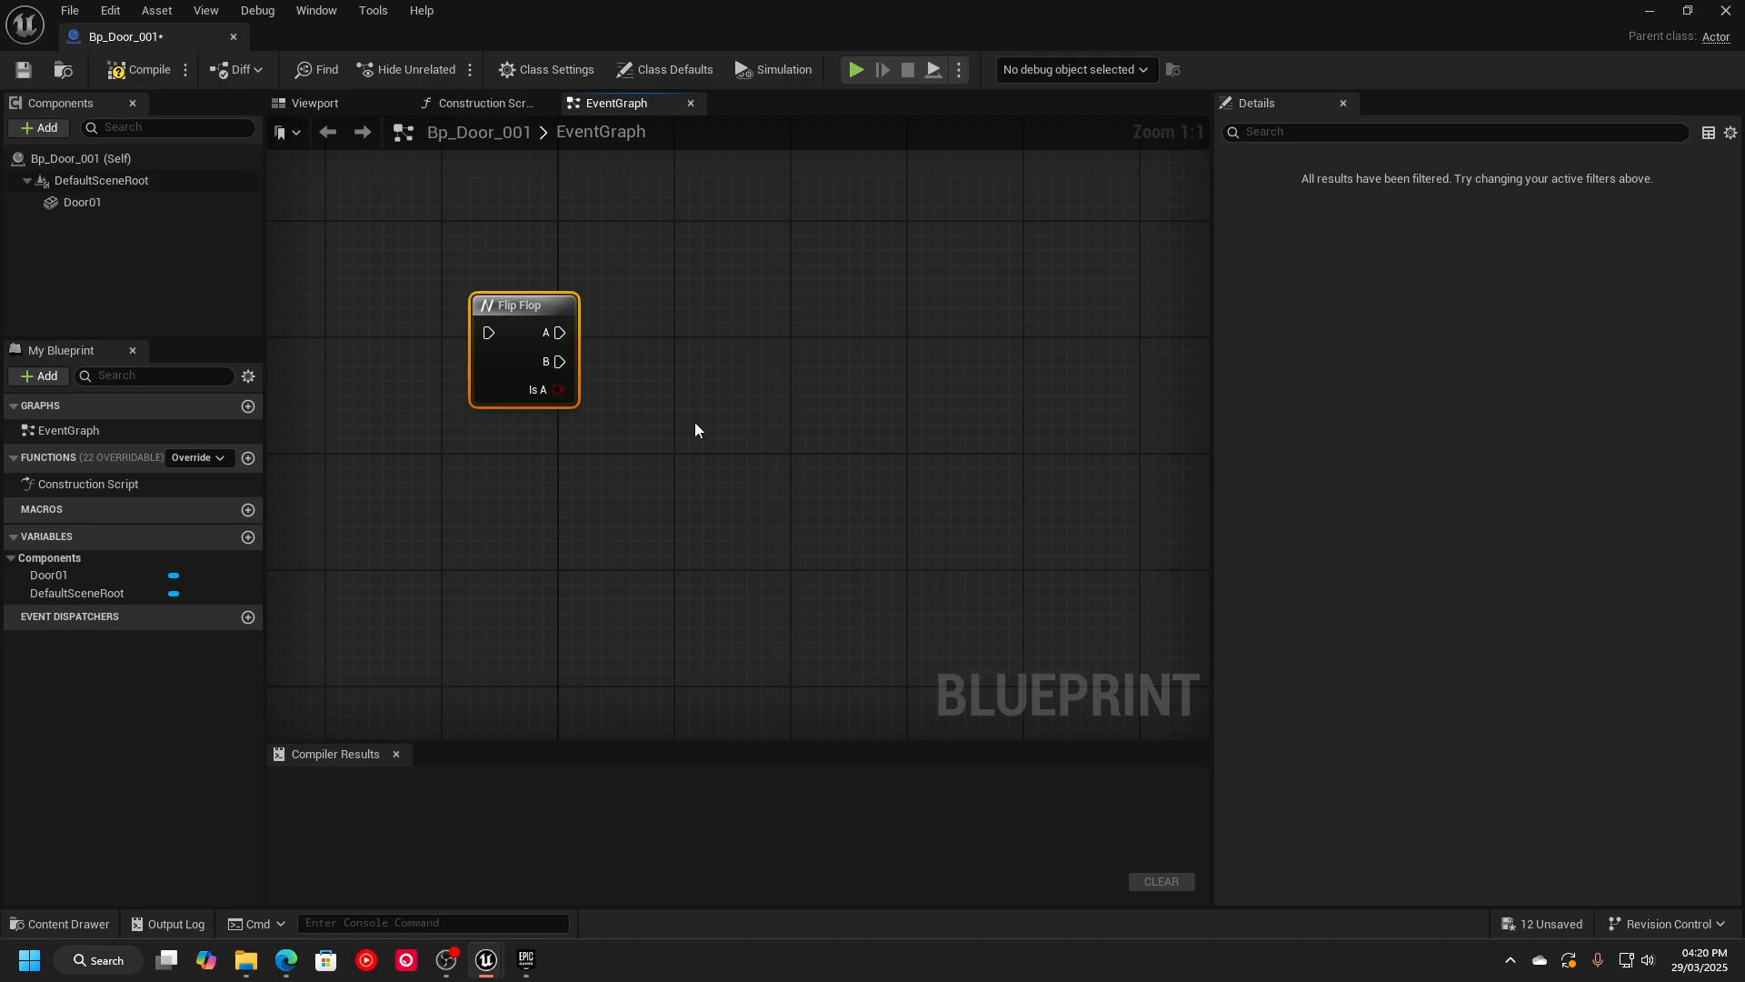
{"action": "left_click_drag", "start_coordinate": [562, 362], "coordinate": [706, 495]}
{"action": "left_click", "coordinate": [837, 342]}
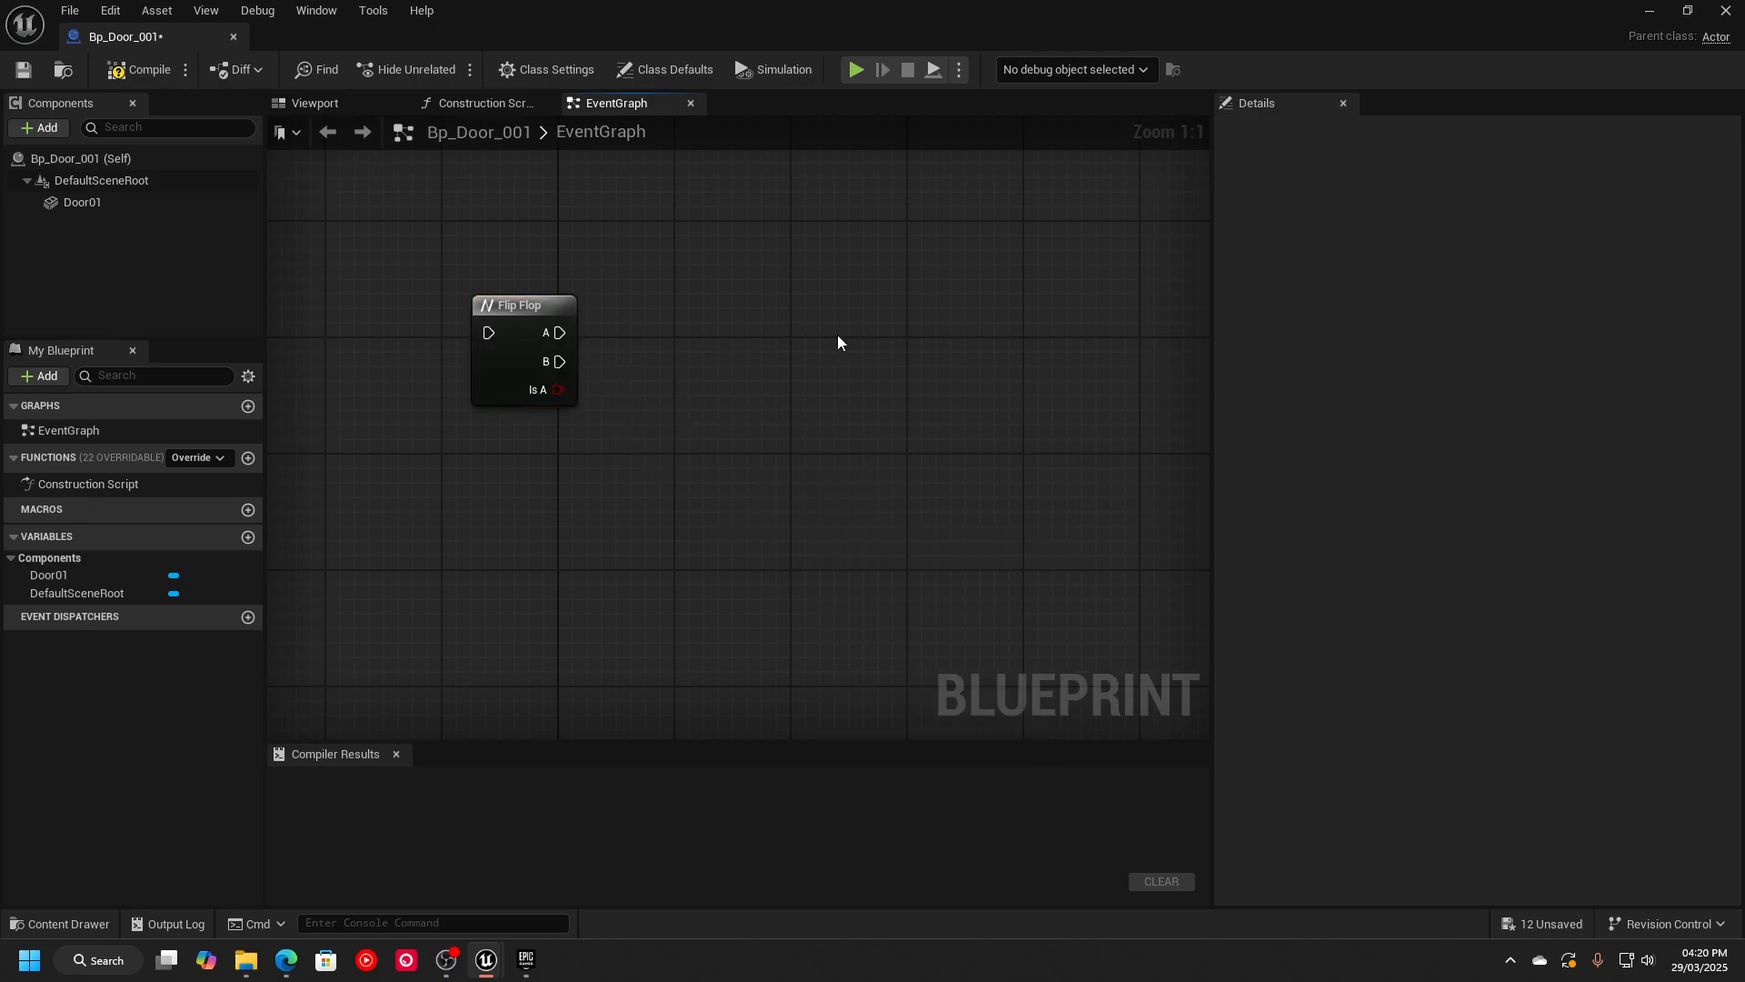
Add a Timeline node beside the Flip Flop node and name it DoorAnimation.
{"action": "right_click", "coordinate": [725, 333]}
{"action": "type", "text": "add rt"}
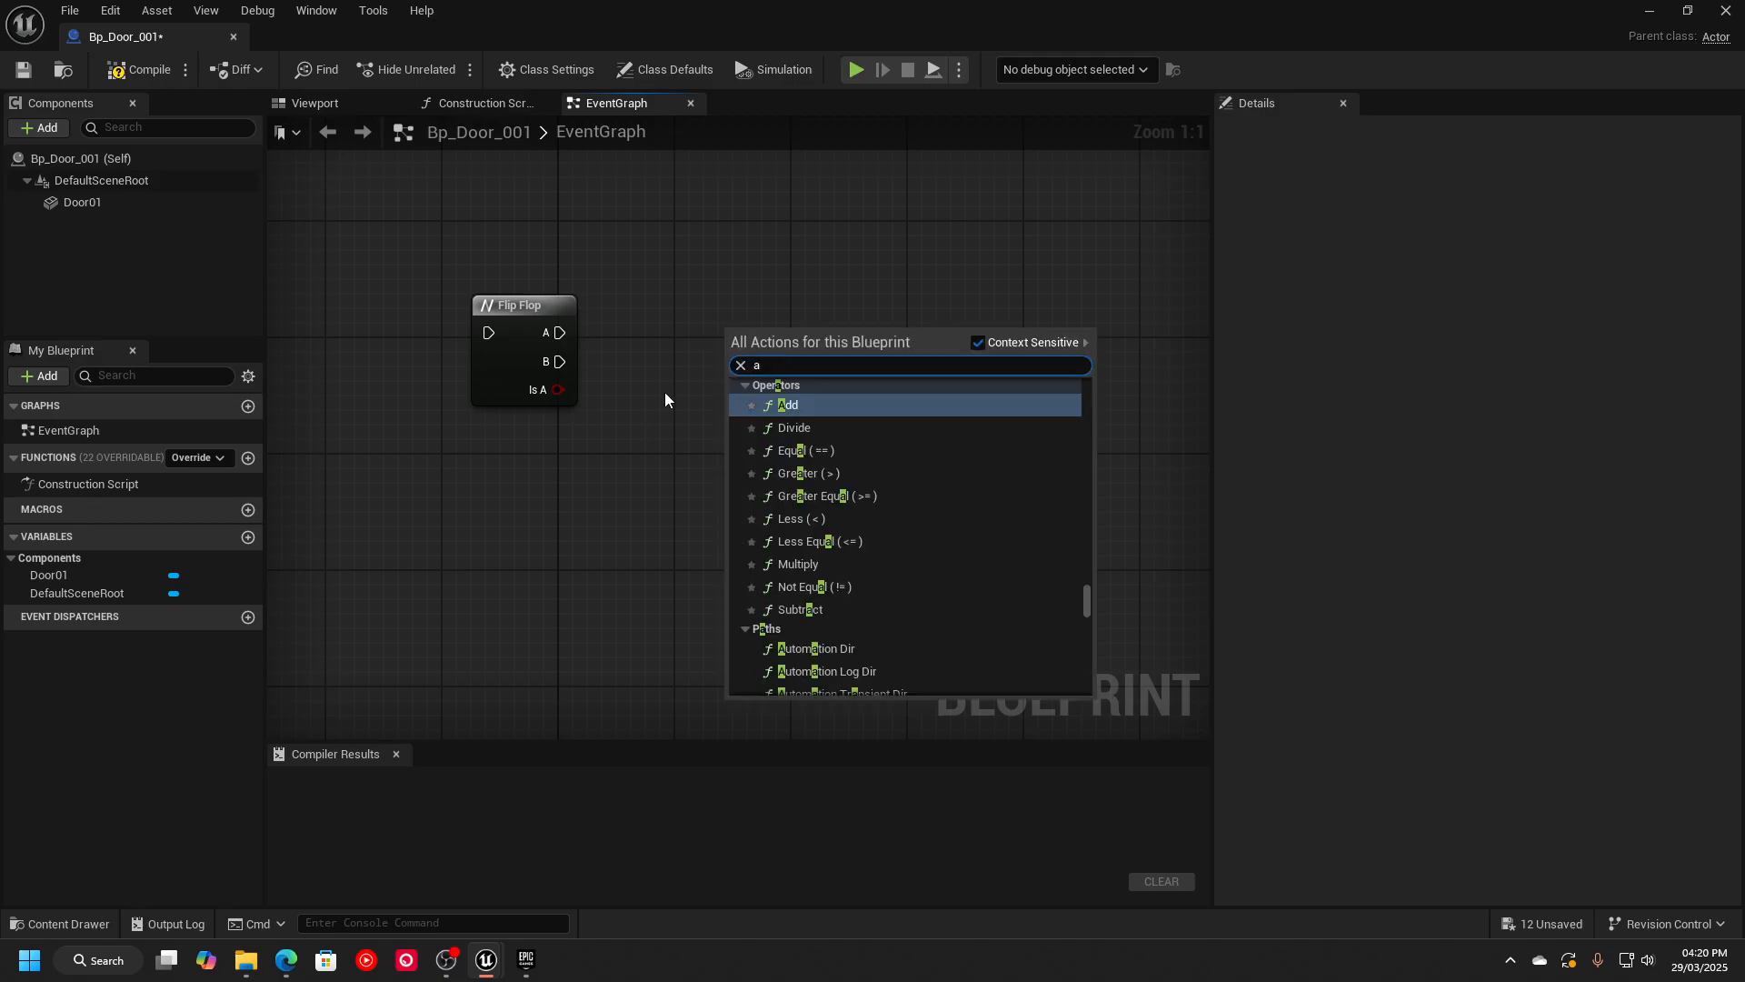
{"action": "key", "text": "BackSpace"}
{"action": "key", "text": "BackSpace"}
{"action": "type", "text": "time"}
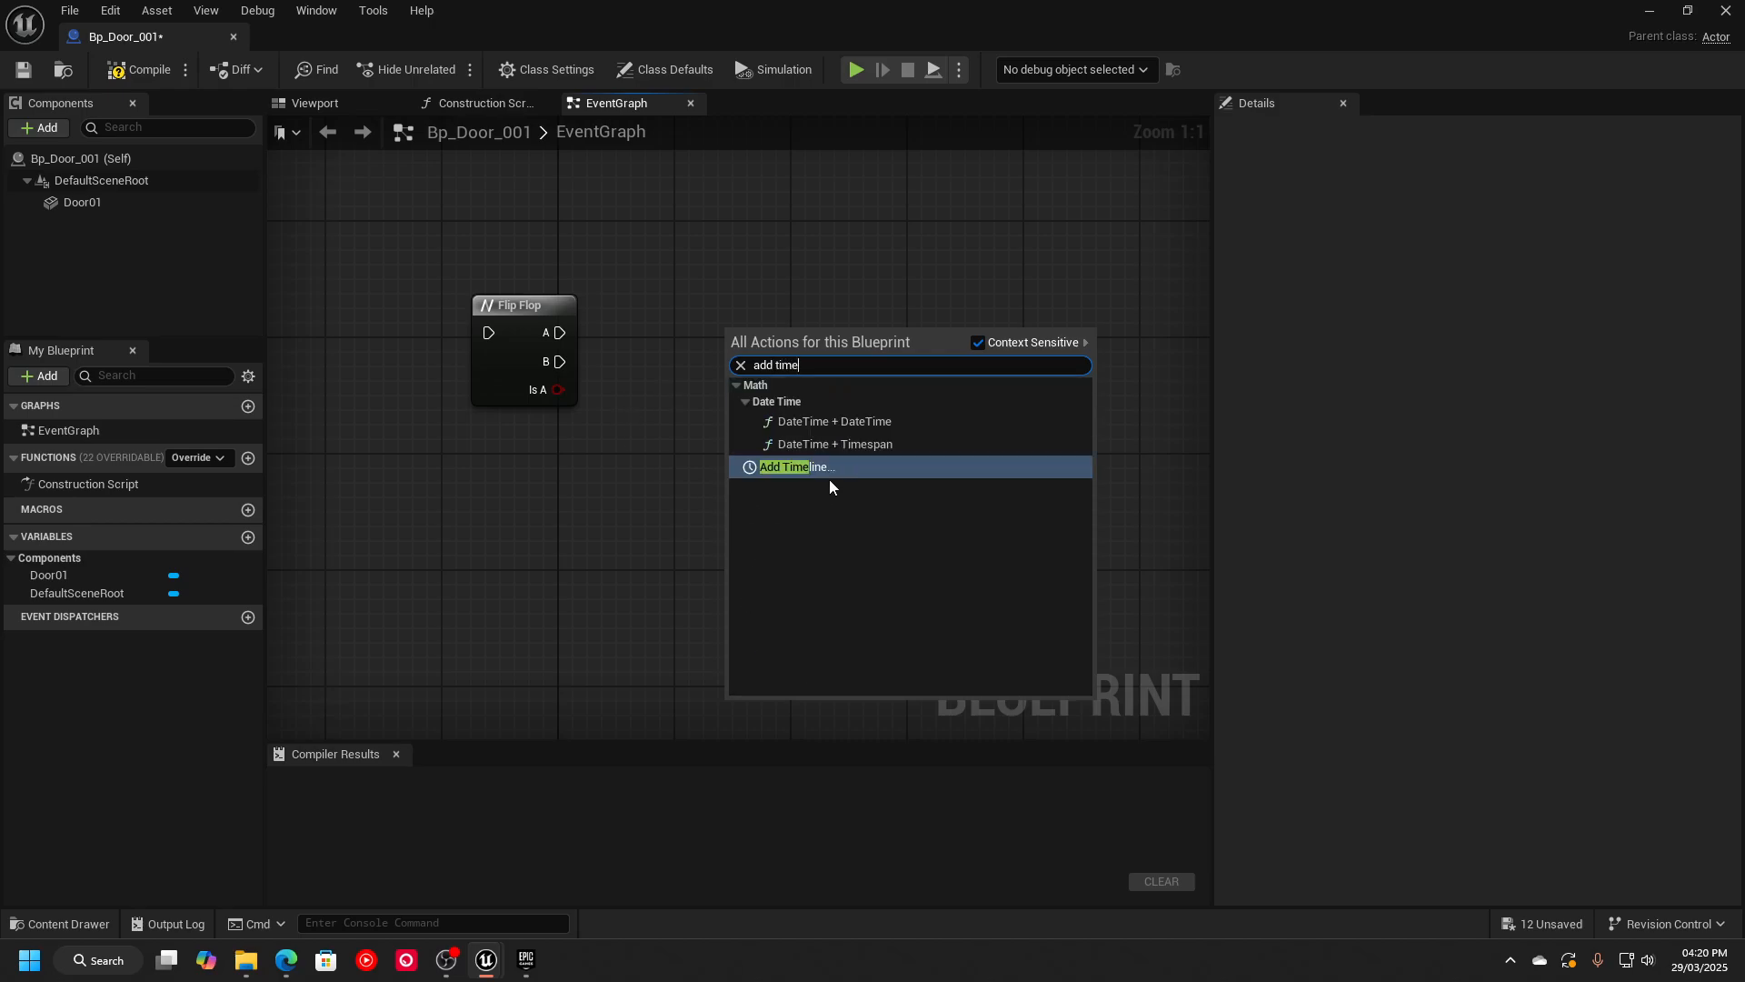
{"action": "left_click", "coordinate": [828, 474]}
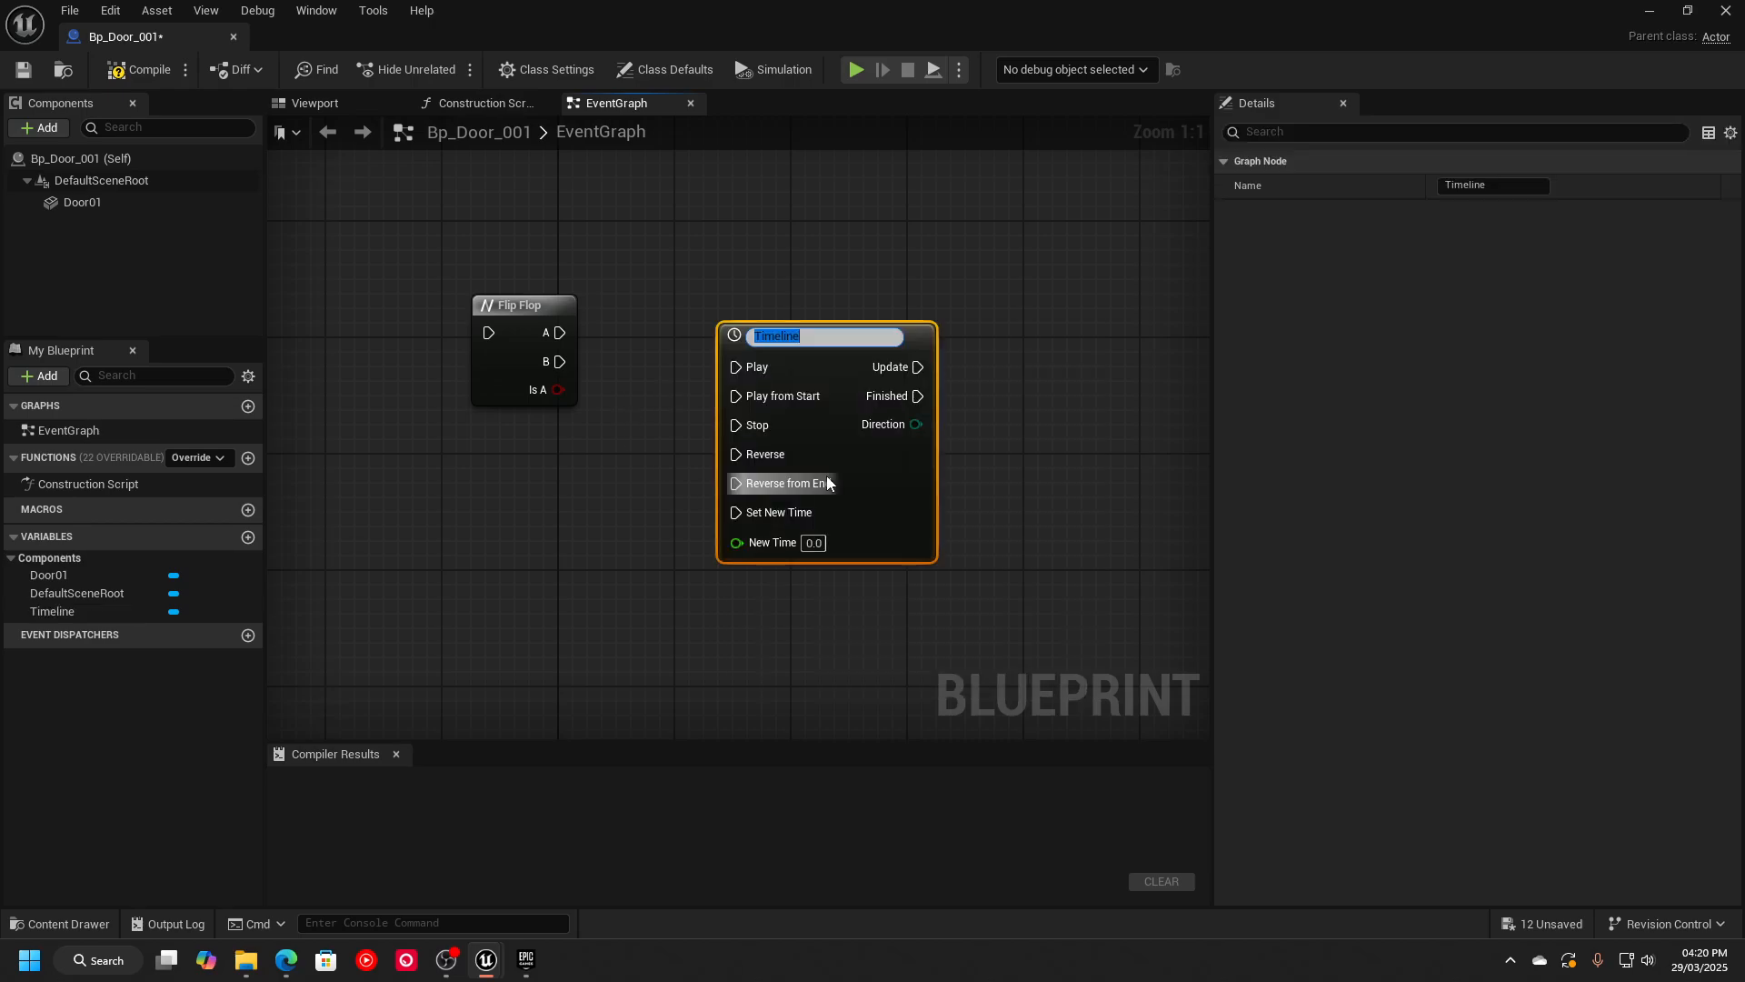
{"action": "type", "text": "DoorAnimatio"}
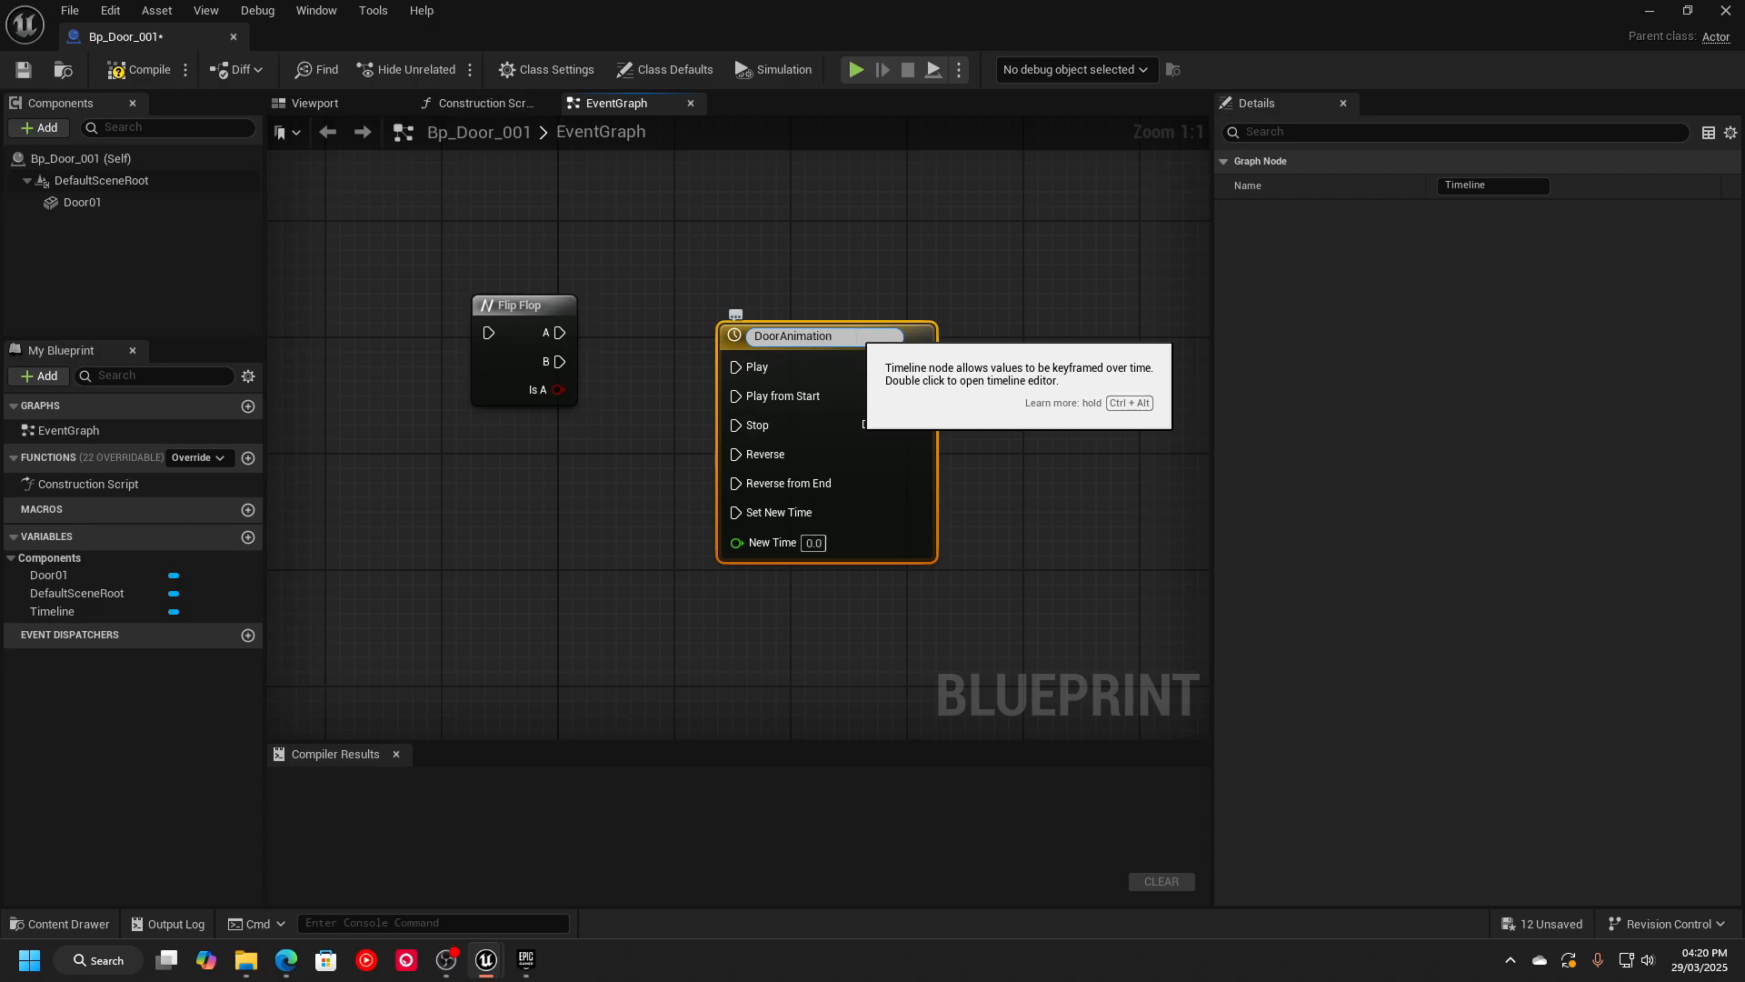
{"action": "key", "text": "Return"}
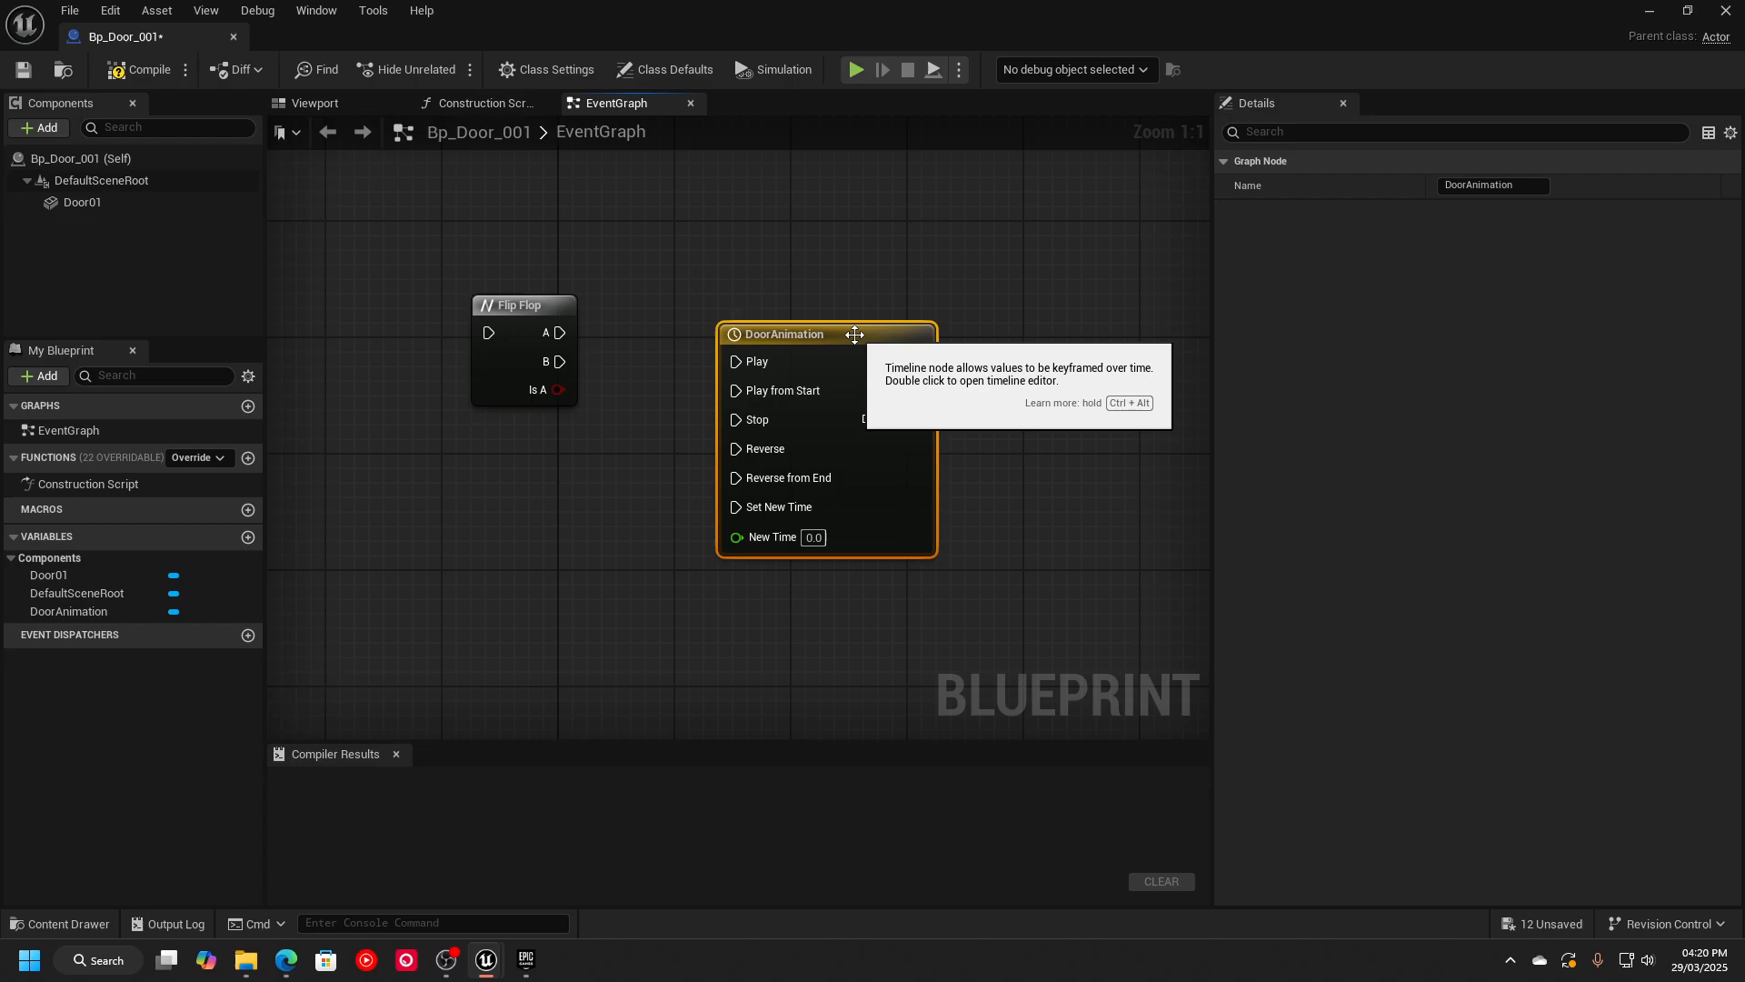
Align the DoorAnimation node beside the Flip Flop, then connect A to Play and B to Reverse.
{"action": "left_click_drag", "start_coordinate": [855, 335], "coordinate": [814, 303]}
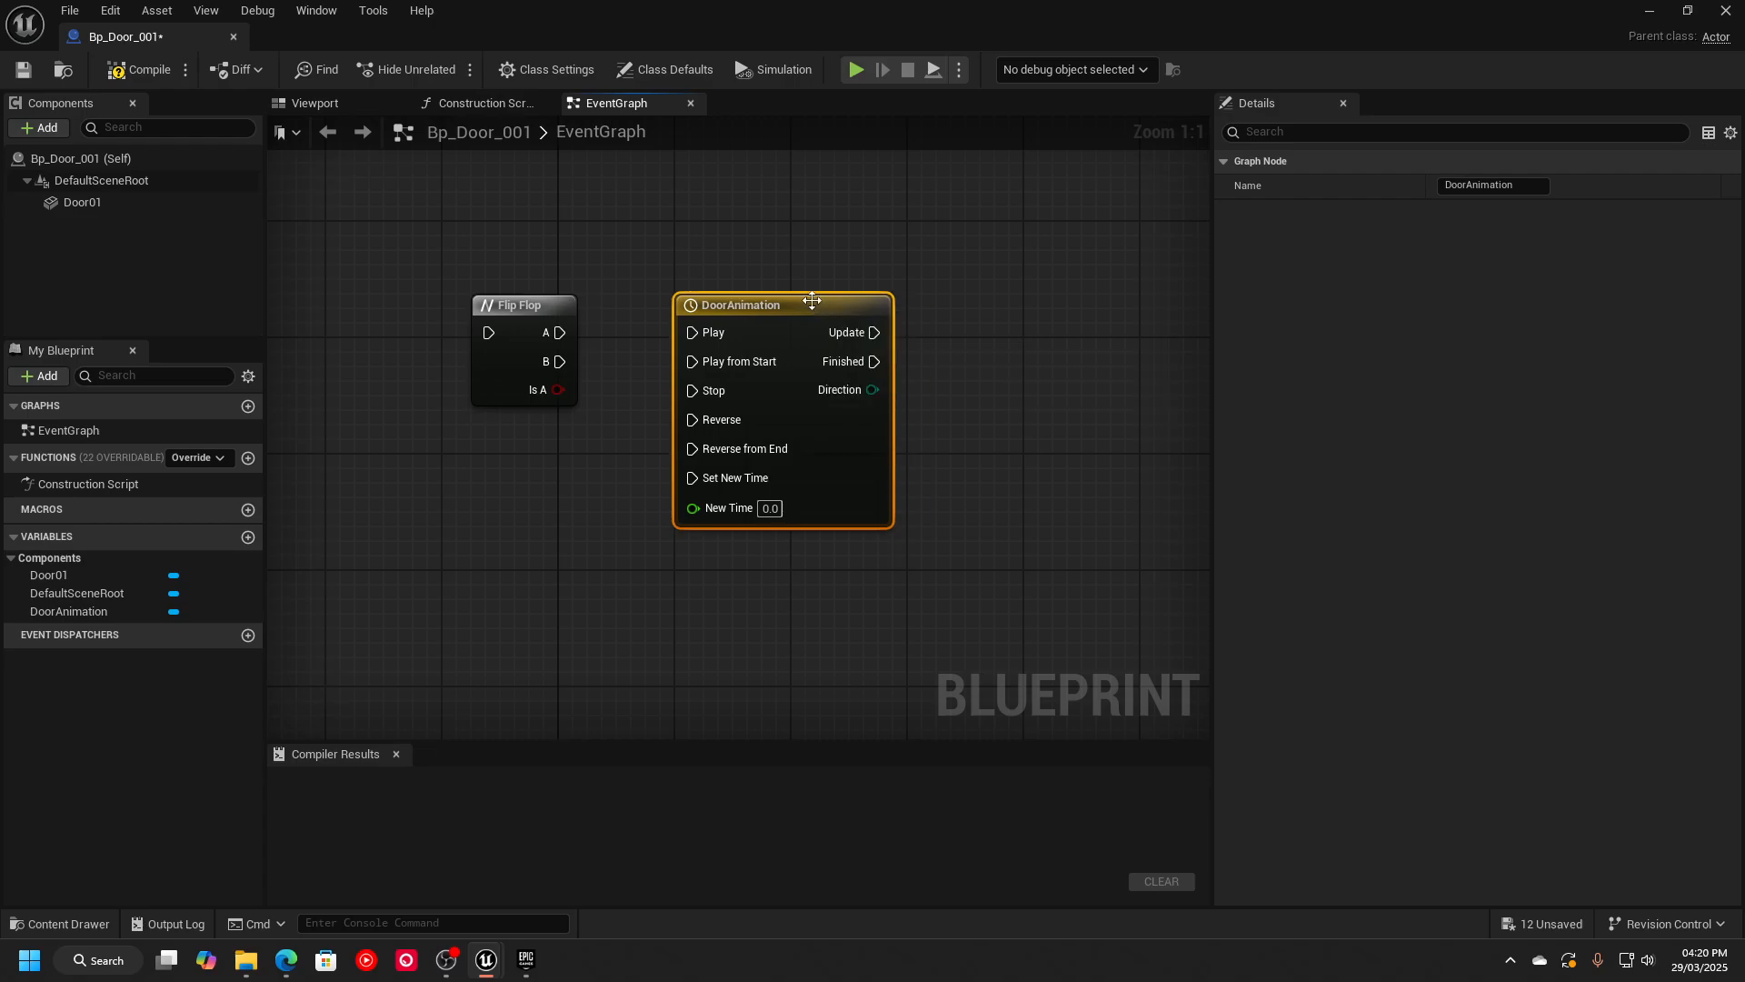
{"action": "left_click_drag", "start_coordinate": [560, 332], "coordinate": [693, 332]}
{"action": "left_click_drag", "start_coordinate": [560, 362], "coordinate": [693, 420]}
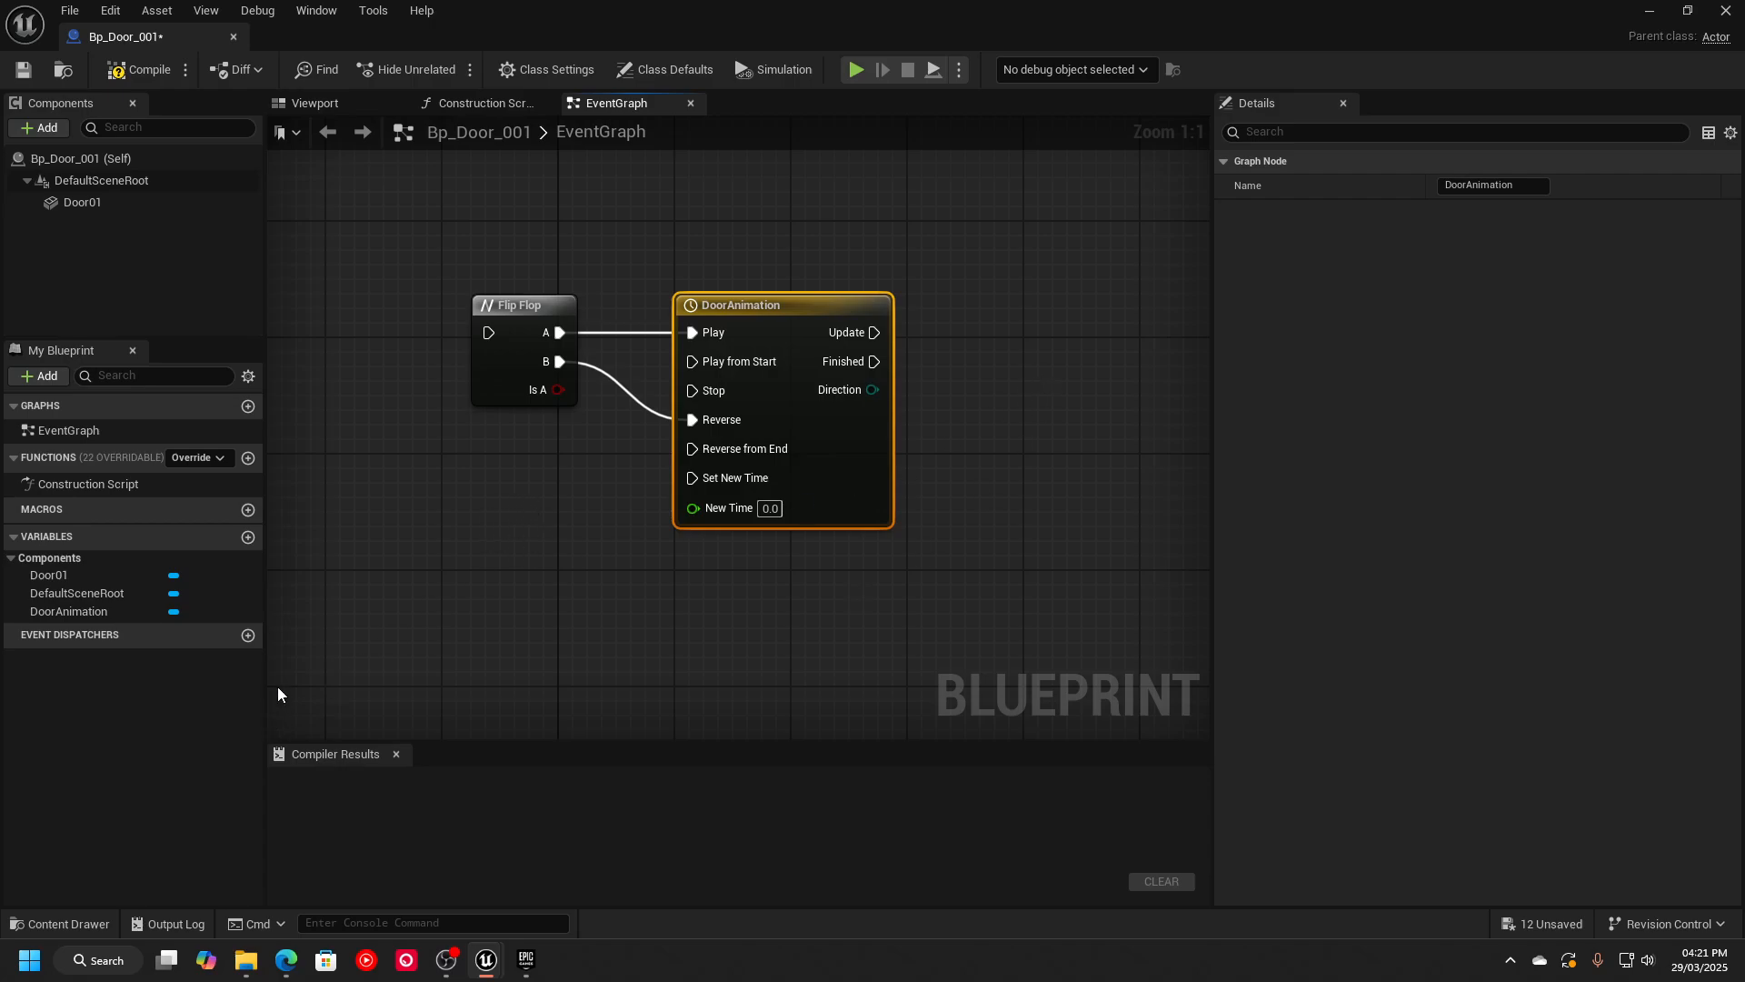
Open the DoorAnimation timeline, set its length to 0.8 seconds and add a float track.
{"action": "right_click_drag", "start_coordinate": [957, 545], "coordinate": [856, 550]}
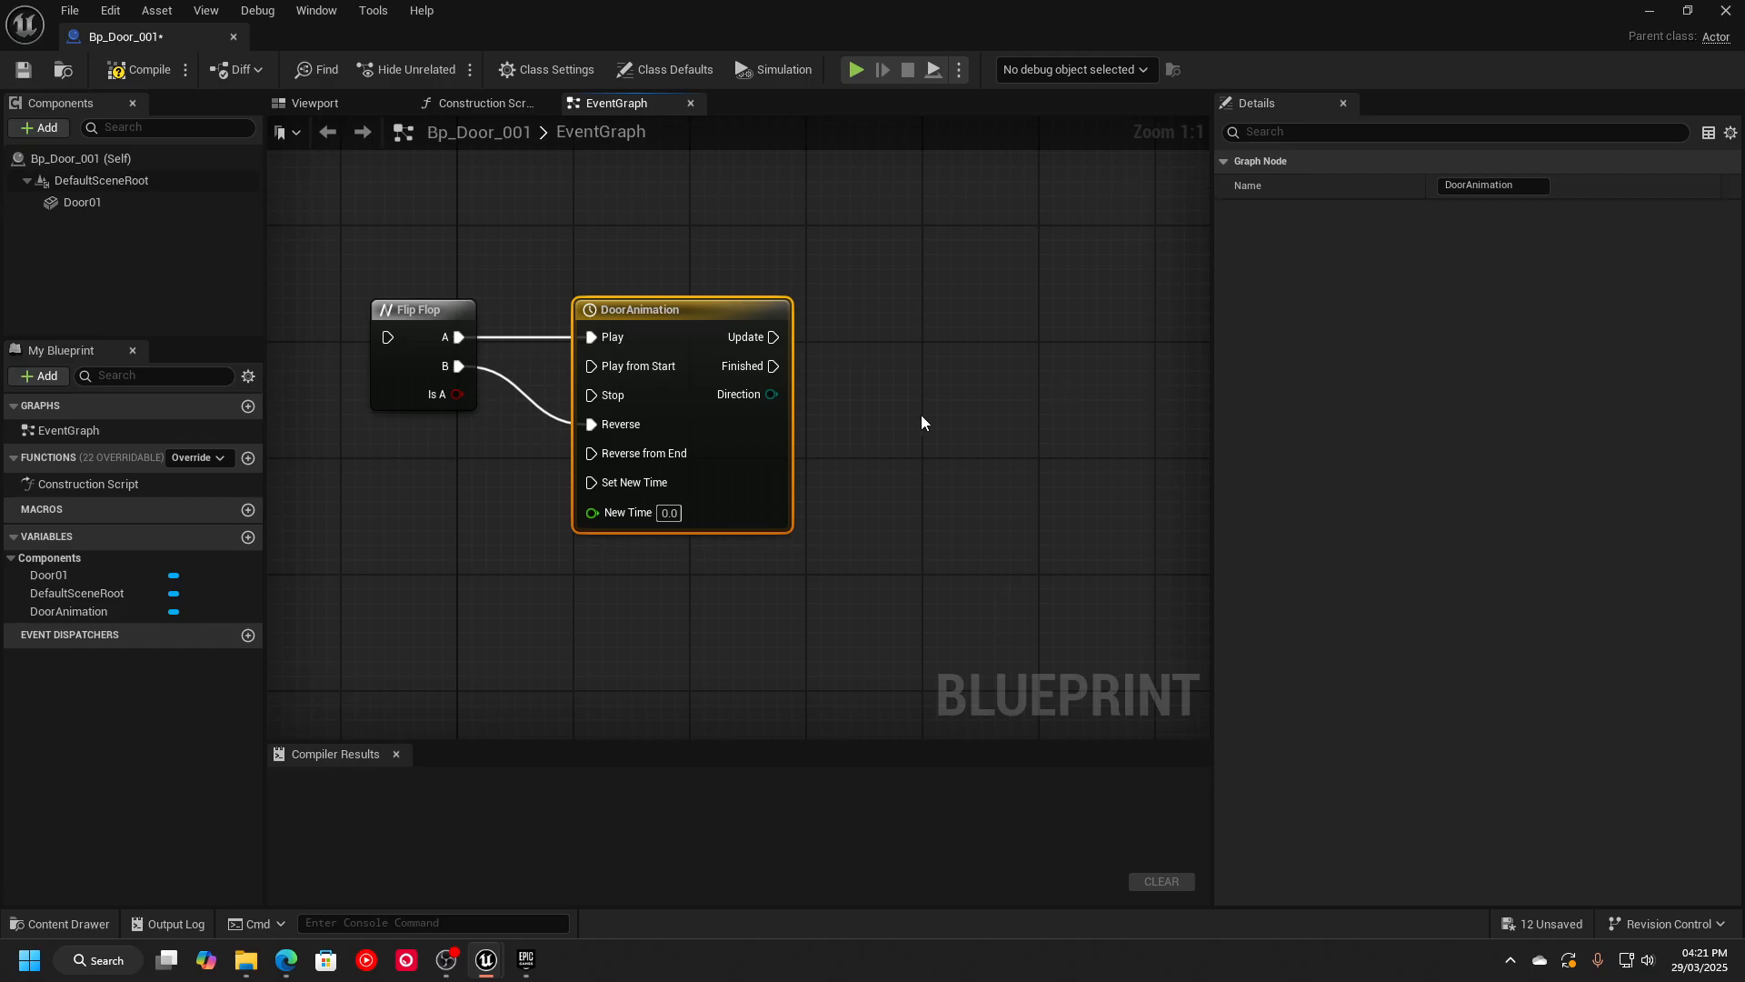
{"action": "double_click", "coordinate": [714, 496]}
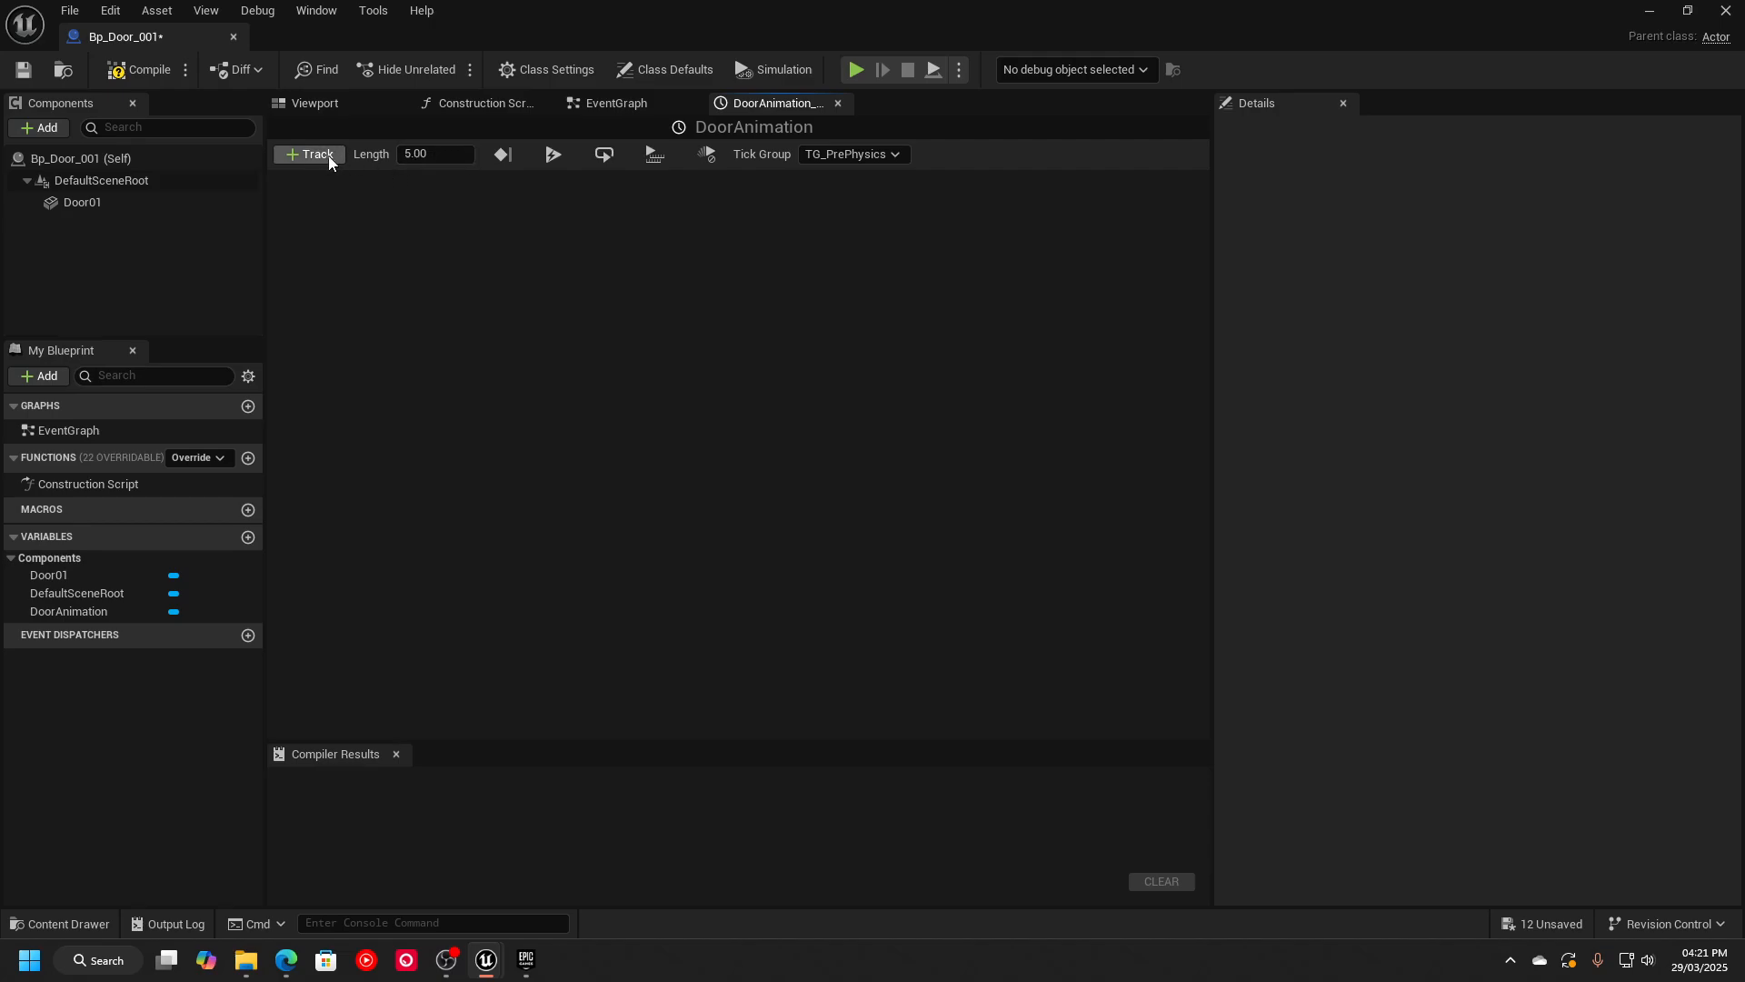
{"action": "left_click", "coordinate": [436, 153]}
{"action": "type", "text": "0.8"}
{"action": "key", "text": "Return"}
{"action": "left_click", "coordinate": [314, 154]}
{"action": "left_click", "coordinate": [373, 187]}
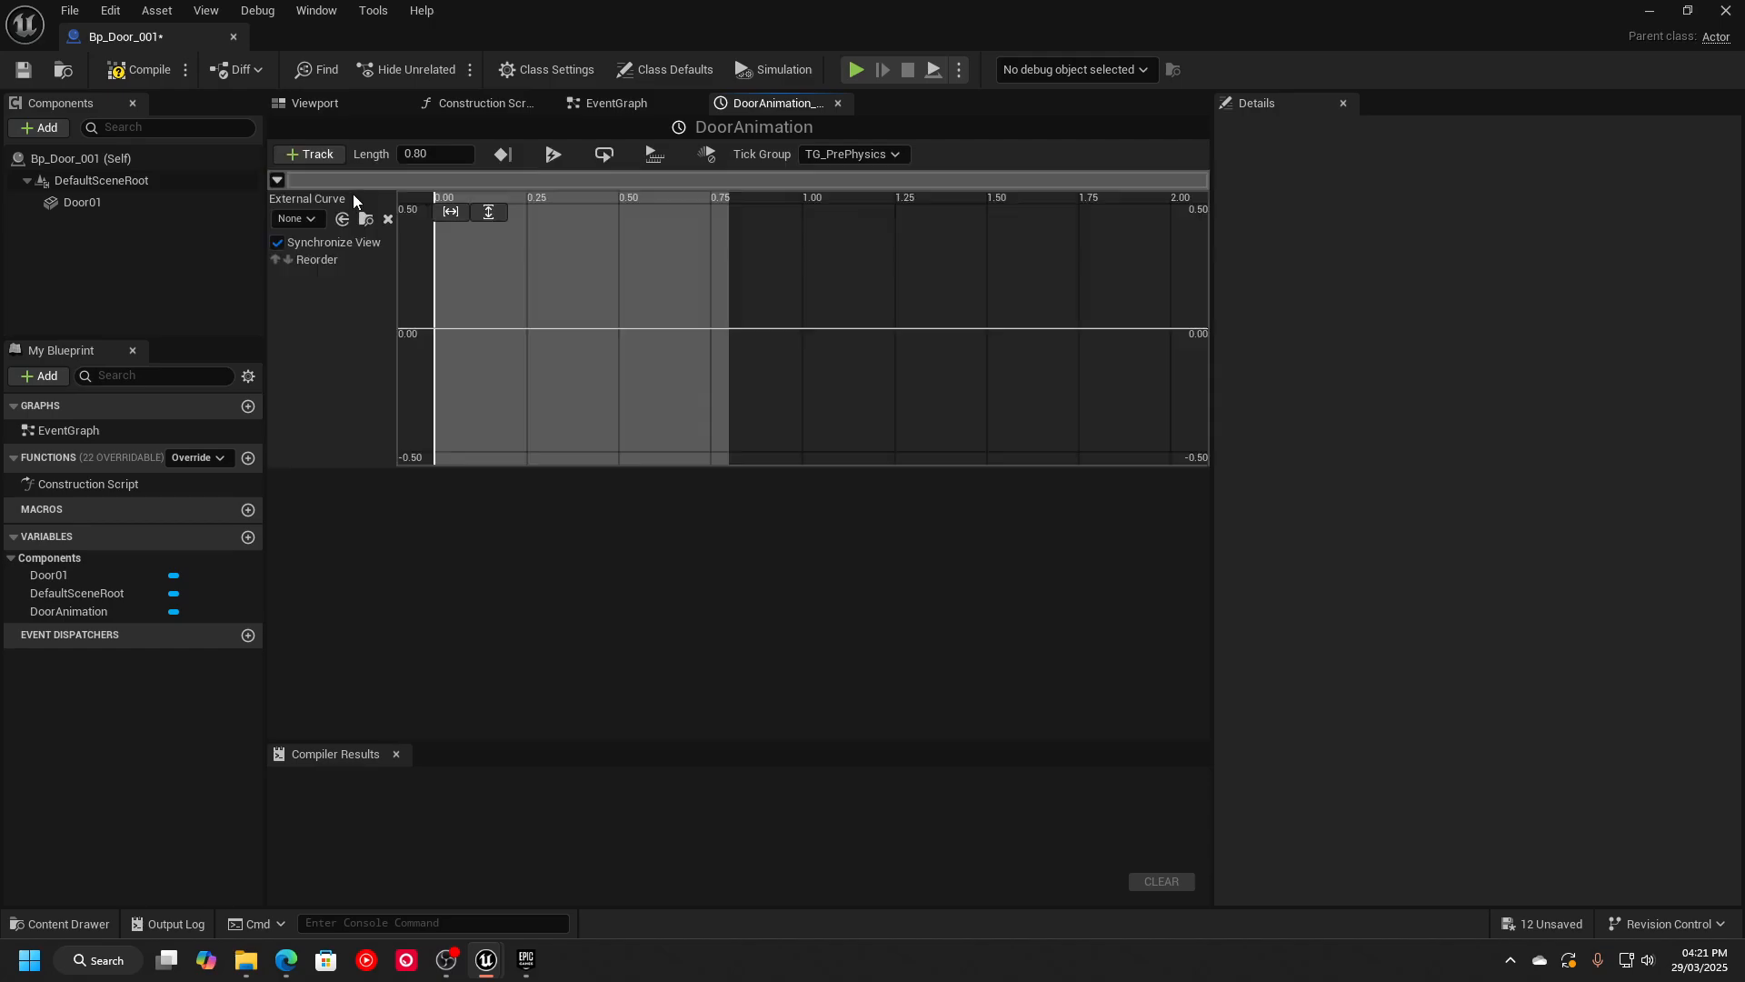
Add a first key to the float curve with time 0 and value 0.
{"action": "left_click", "coordinate": [440, 323]}
{"action": "right_click", "coordinate": [440, 323]}
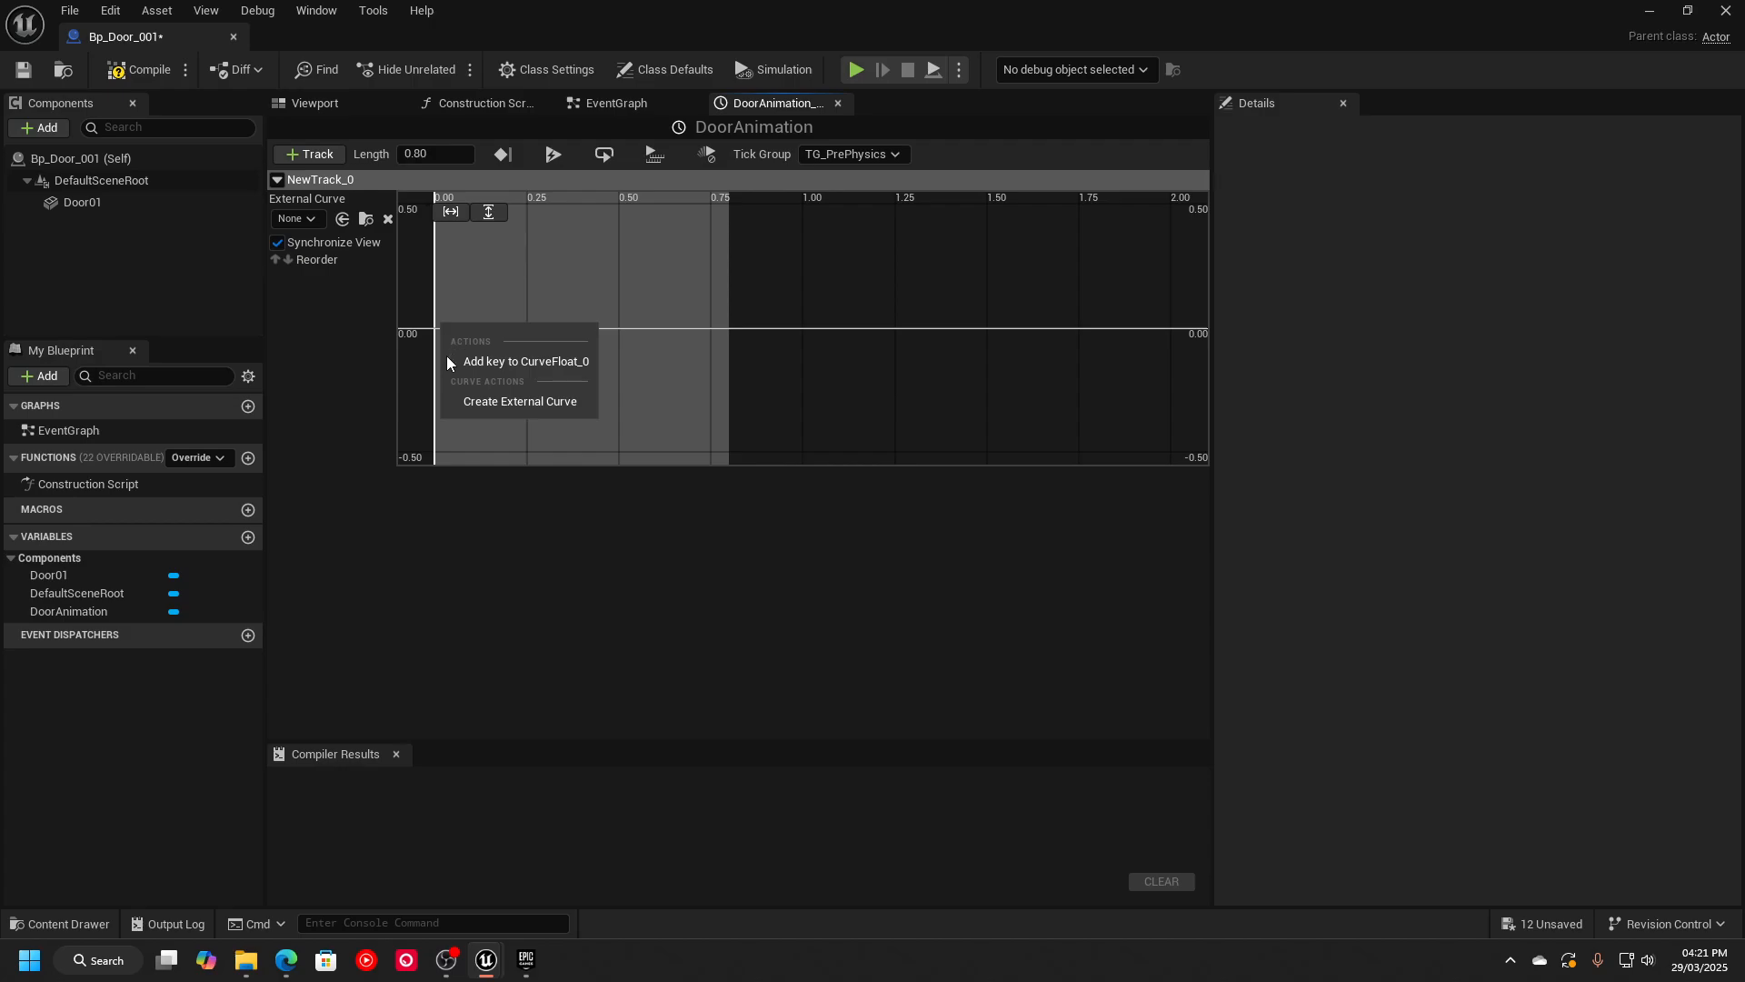
{"action": "left_click", "coordinate": [445, 357]}
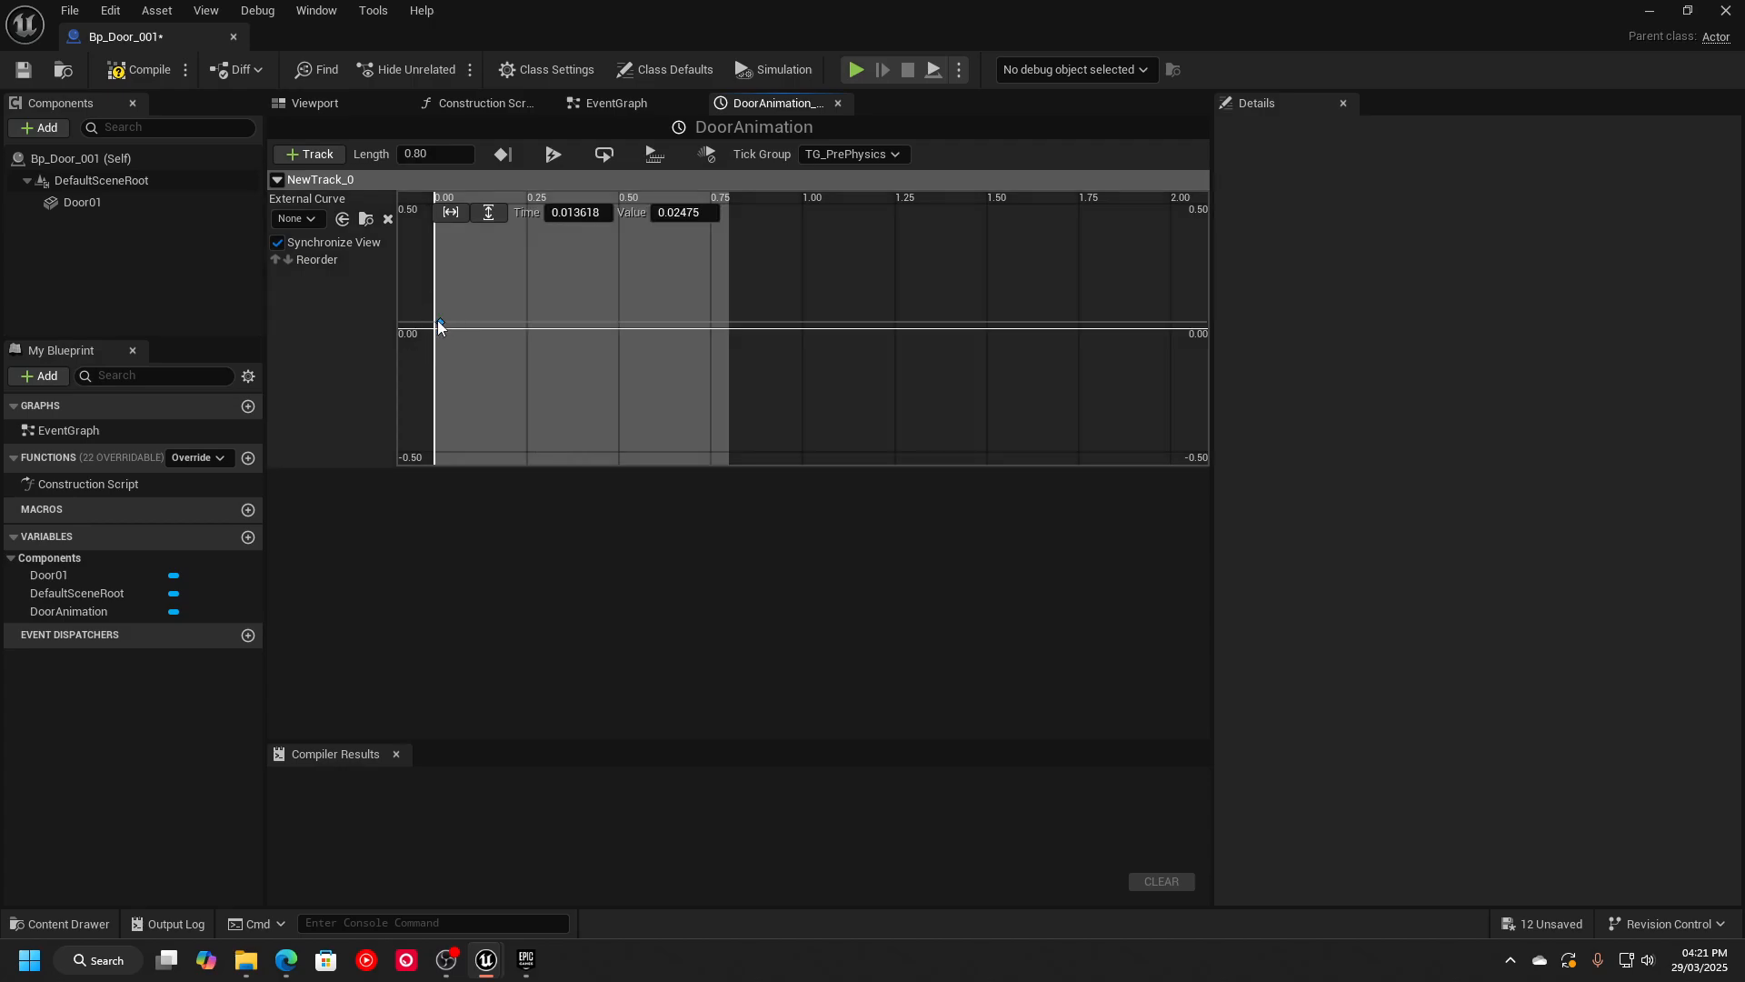
{"action": "left_click", "coordinate": [591, 216]}
{"action": "type", "text": "0"}
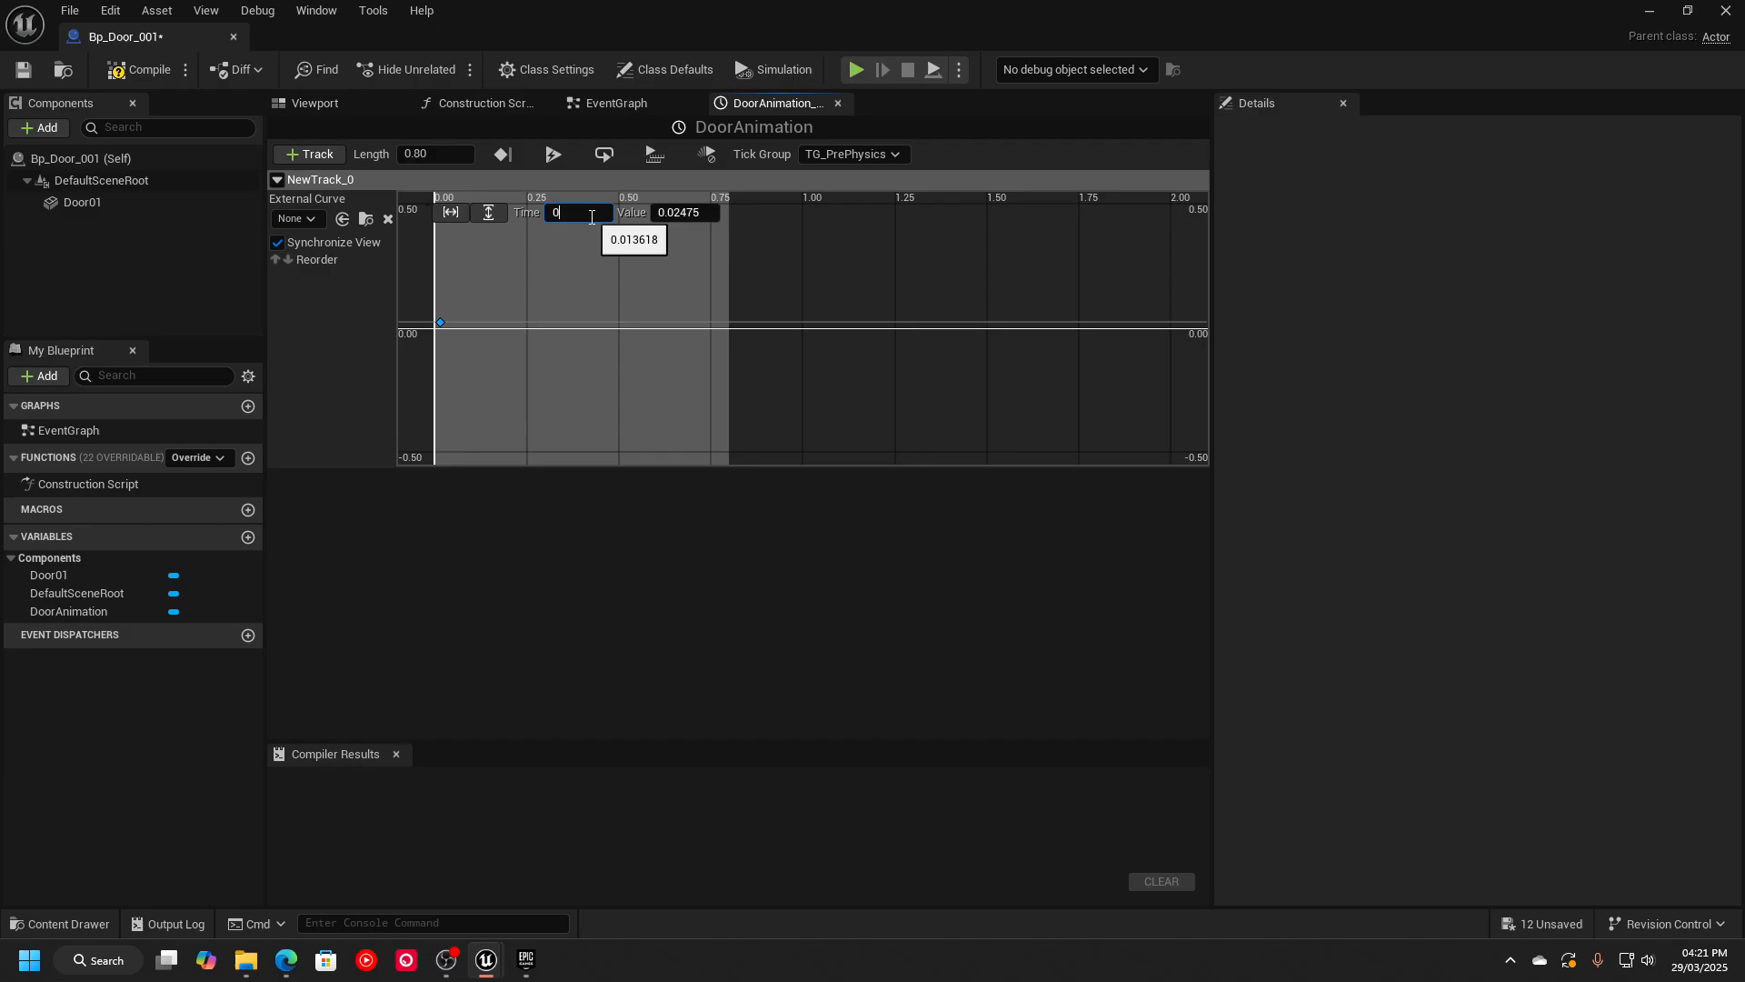
{"action": "key", "text": "Return"}
{"action": "left_click", "coordinate": [676, 212]}
{"action": "type", "text": "0"}
{"action": "key", "text": "Return"}
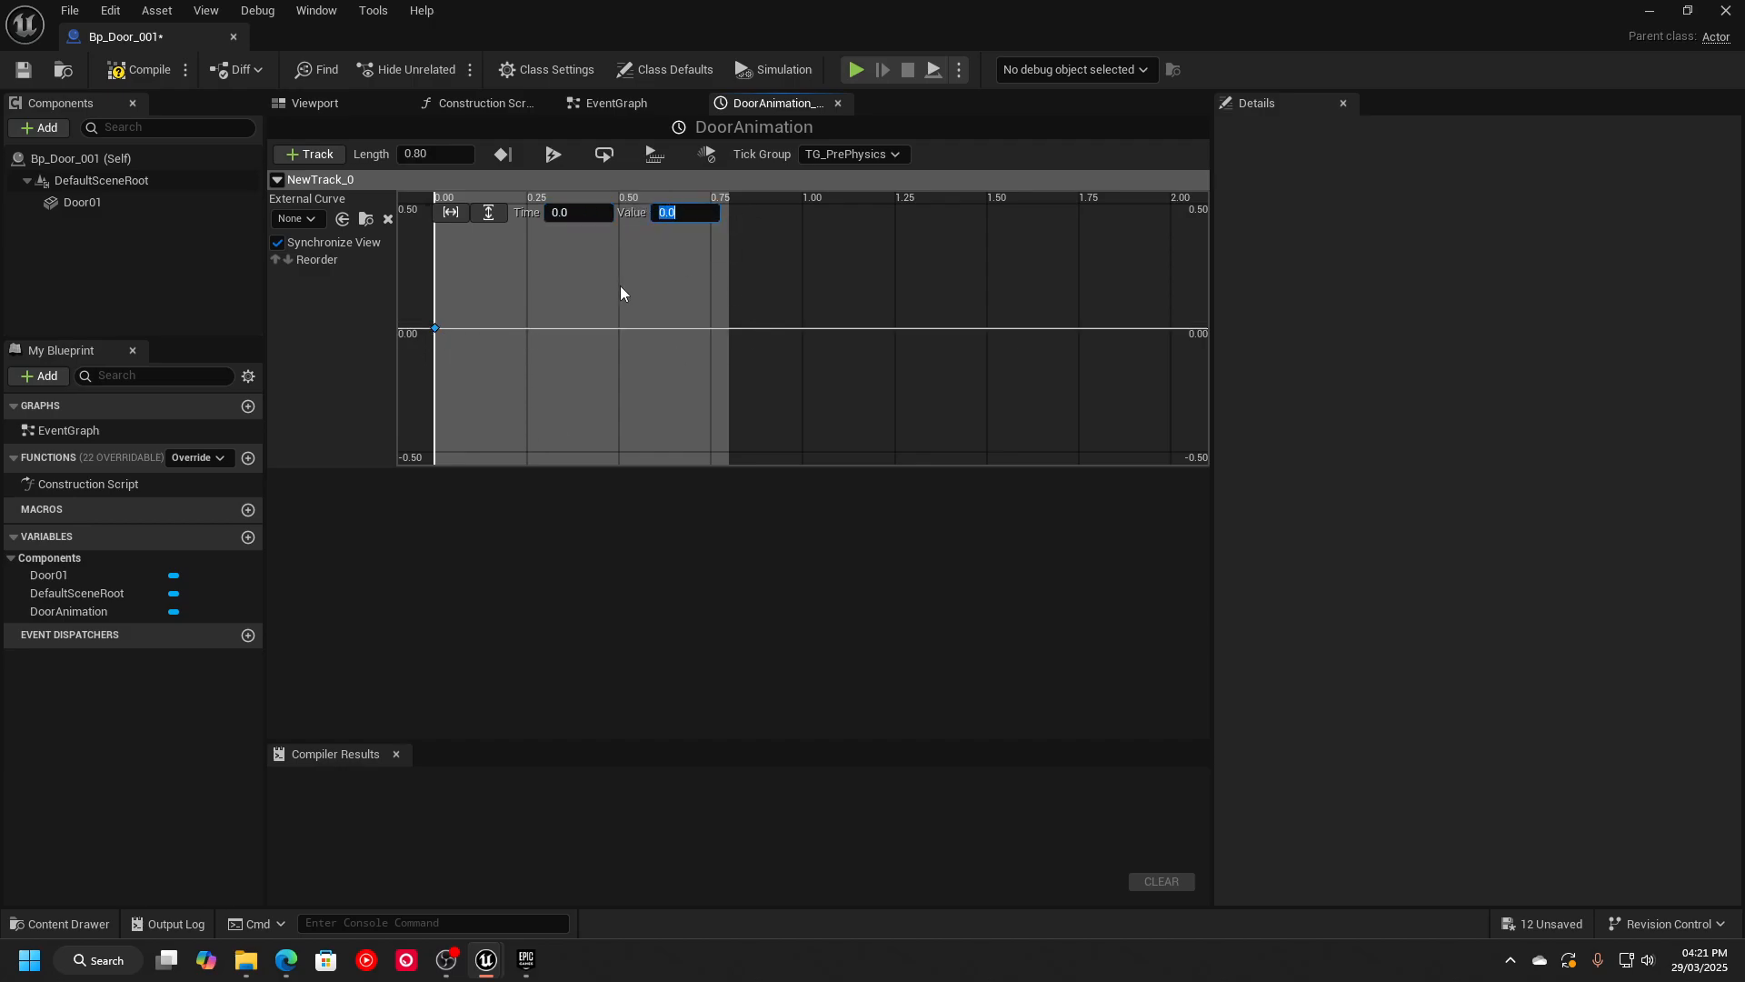
Add a second key to the float curve with value 1 and time 0.8.
{"action": "right_click", "coordinate": [672, 289]}
{"action": "left_click", "coordinate": [709, 328]}
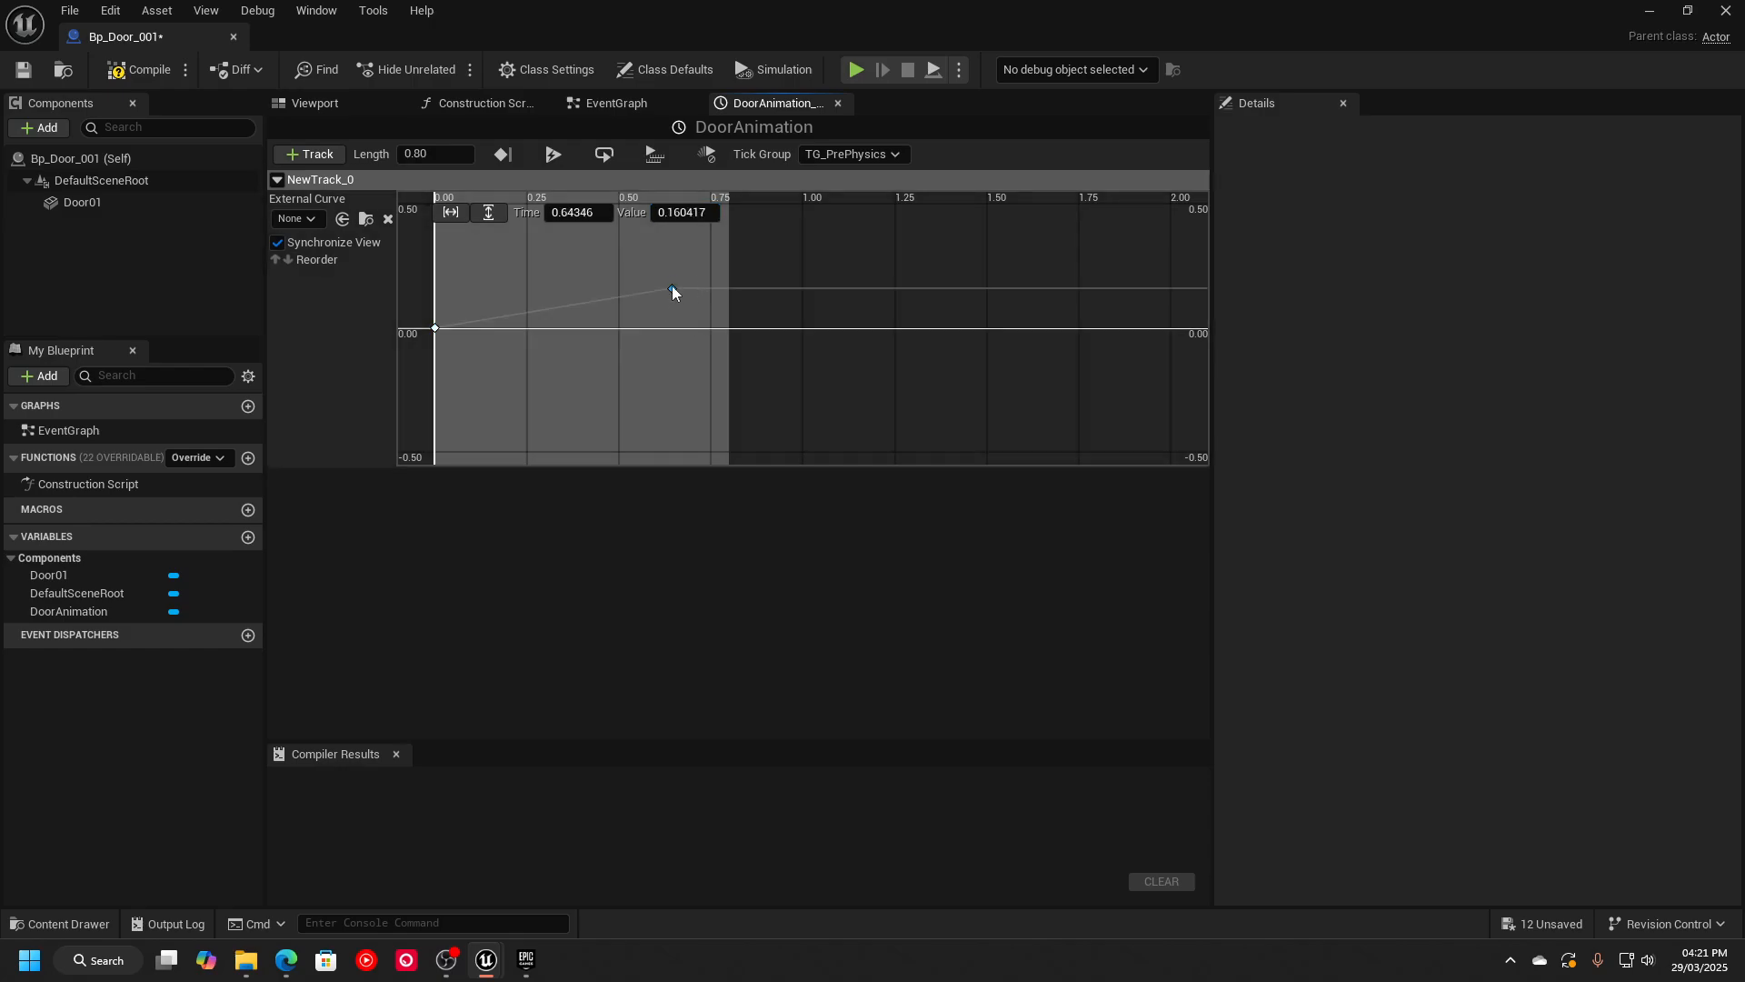
{"action": "left_click", "coordinate": [697, 213]}
{"action": "type", "text": "1"}
{"action": "key", "text": "Return"}
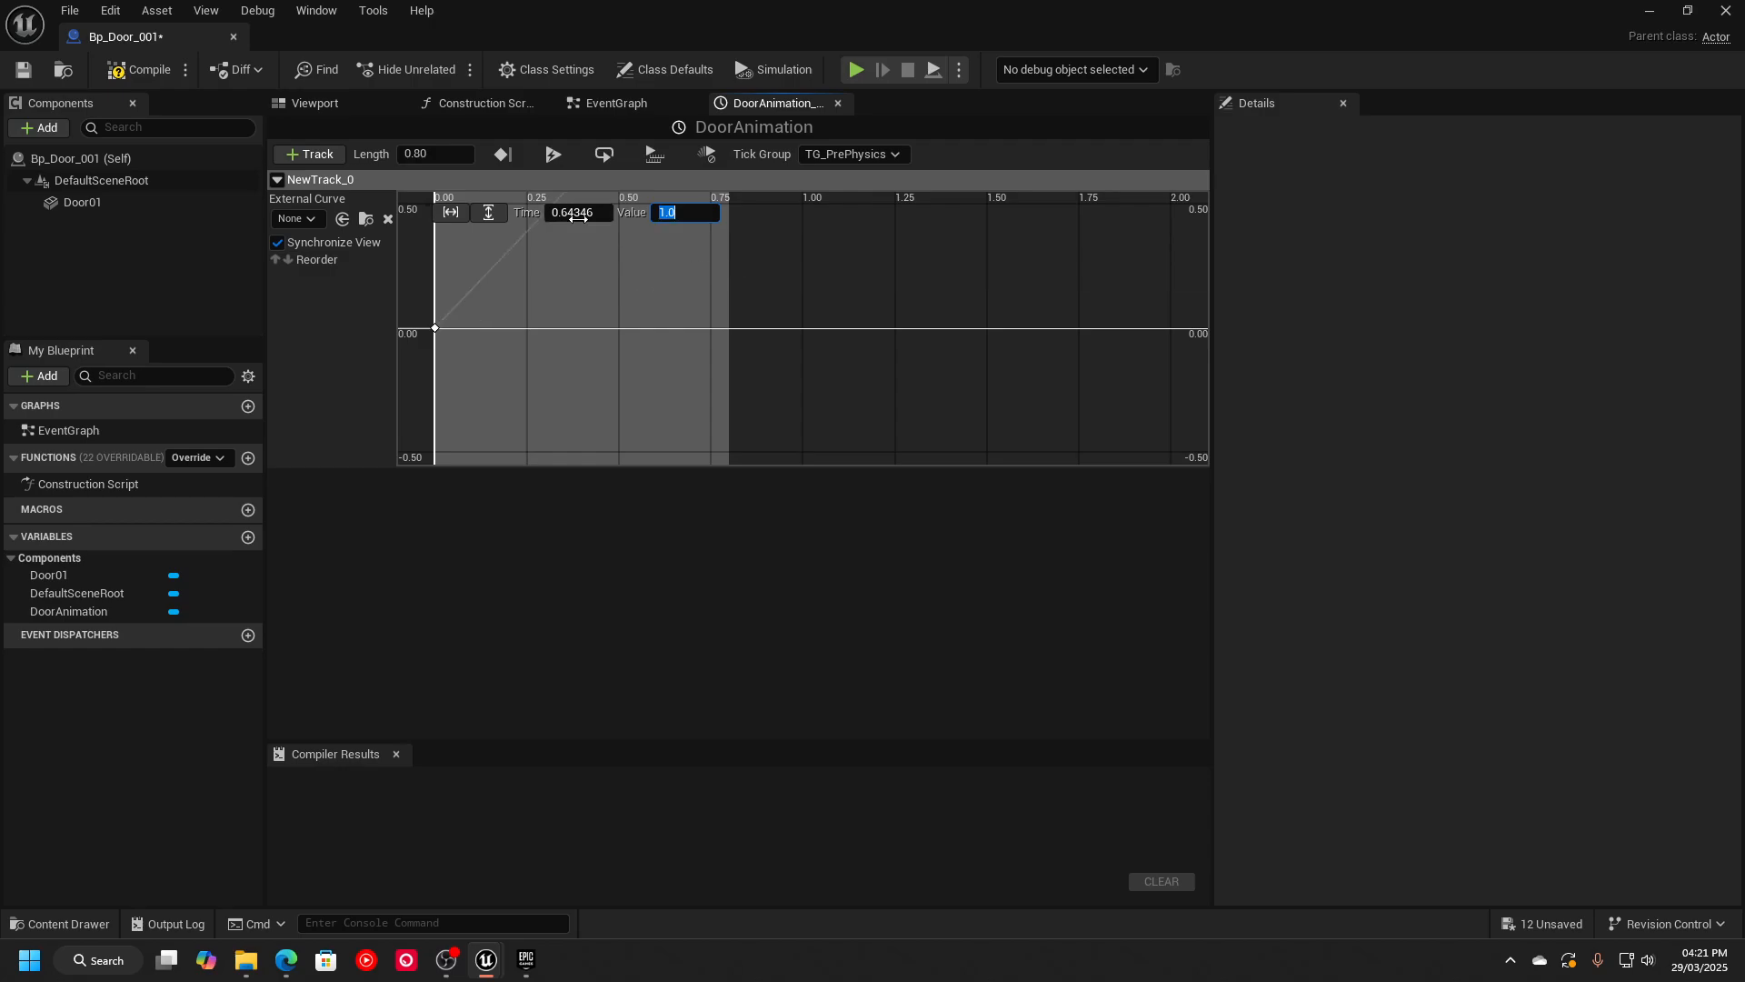
{"action": "left_click", "coordinate": [578, 216]}
{"action": "type", "text": "0.8"}
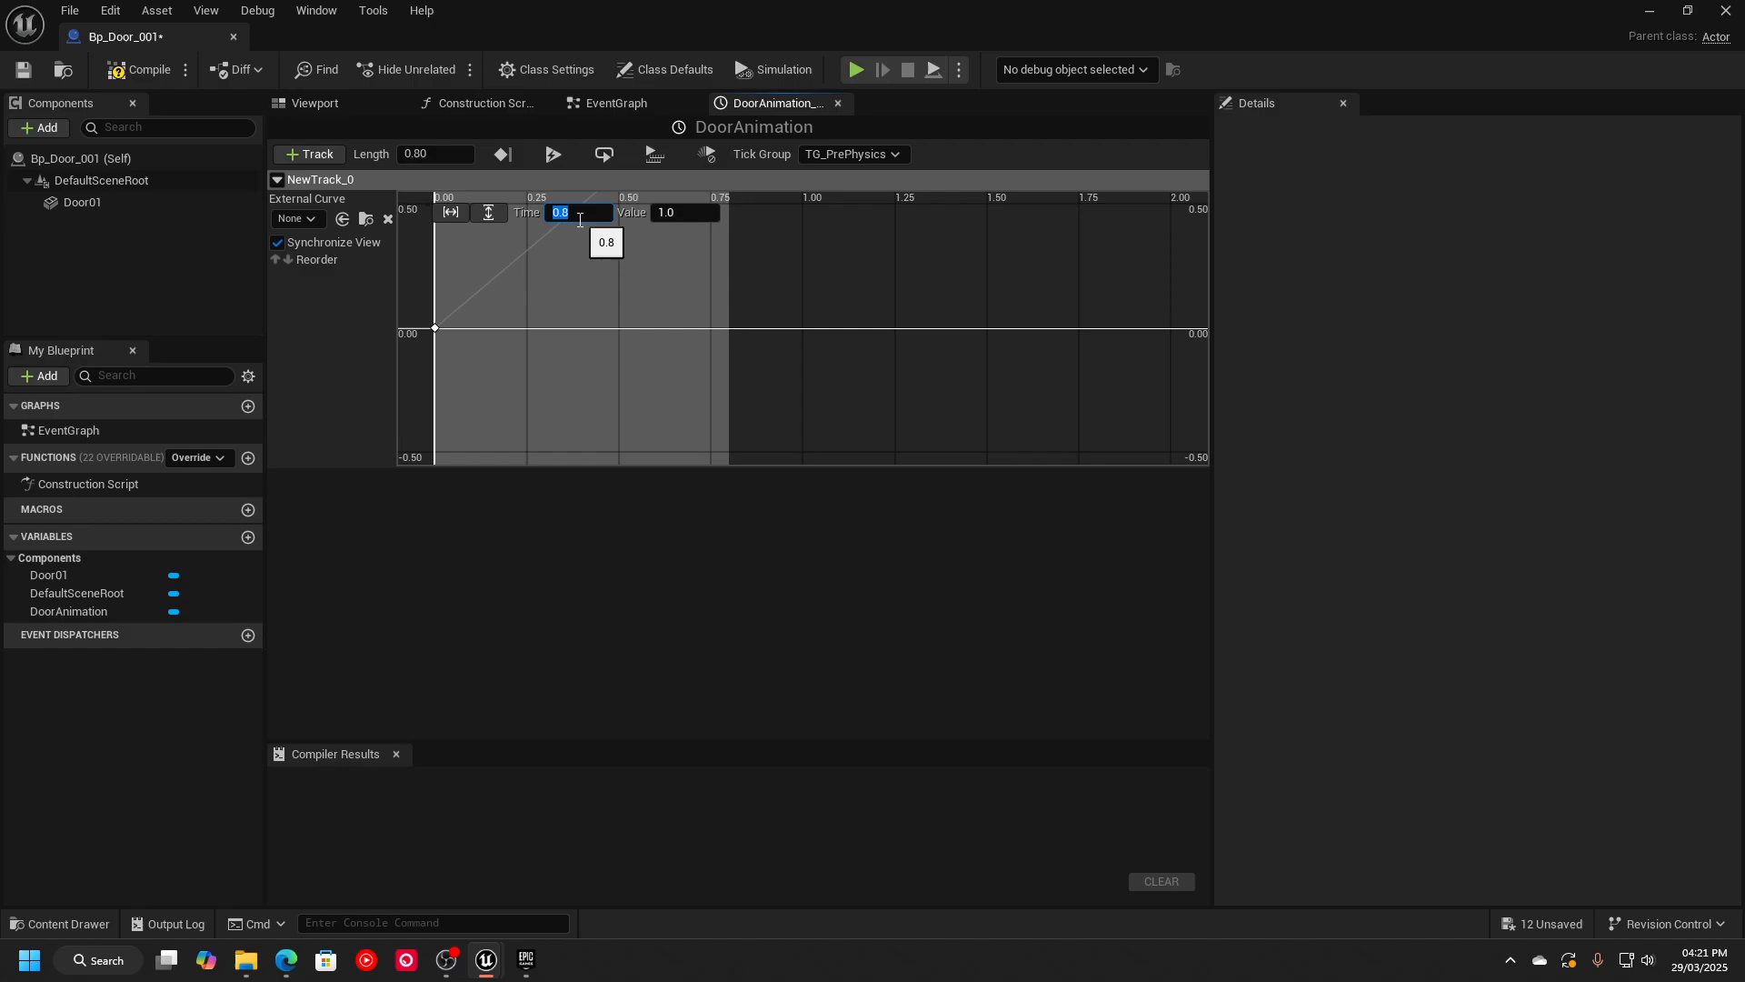
{"action": "key", "text": "Return"}
{"action": "left_click", "coordinate": [652, 281]}
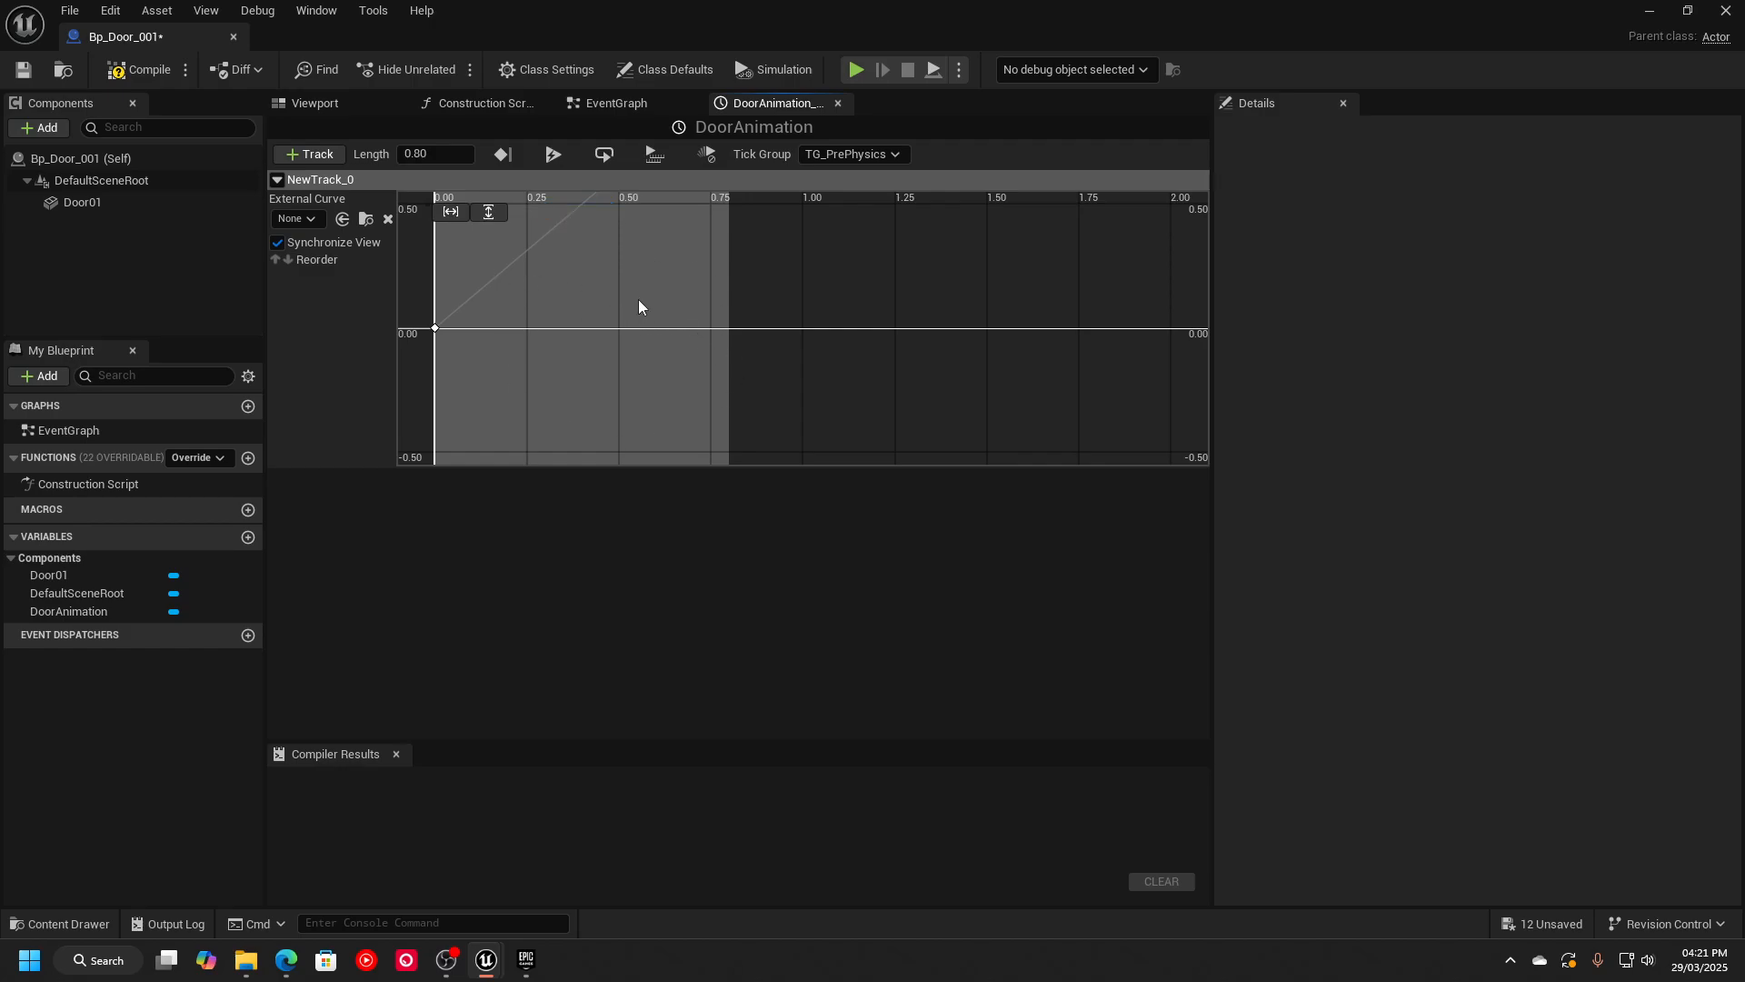
Set the interpolation of both curve keys to Auto and slightly adjust the first key's tangent handle.
{"action": "right_click_drag", "start_coordinate": [638, 298], "coordinate": [641, 400]}
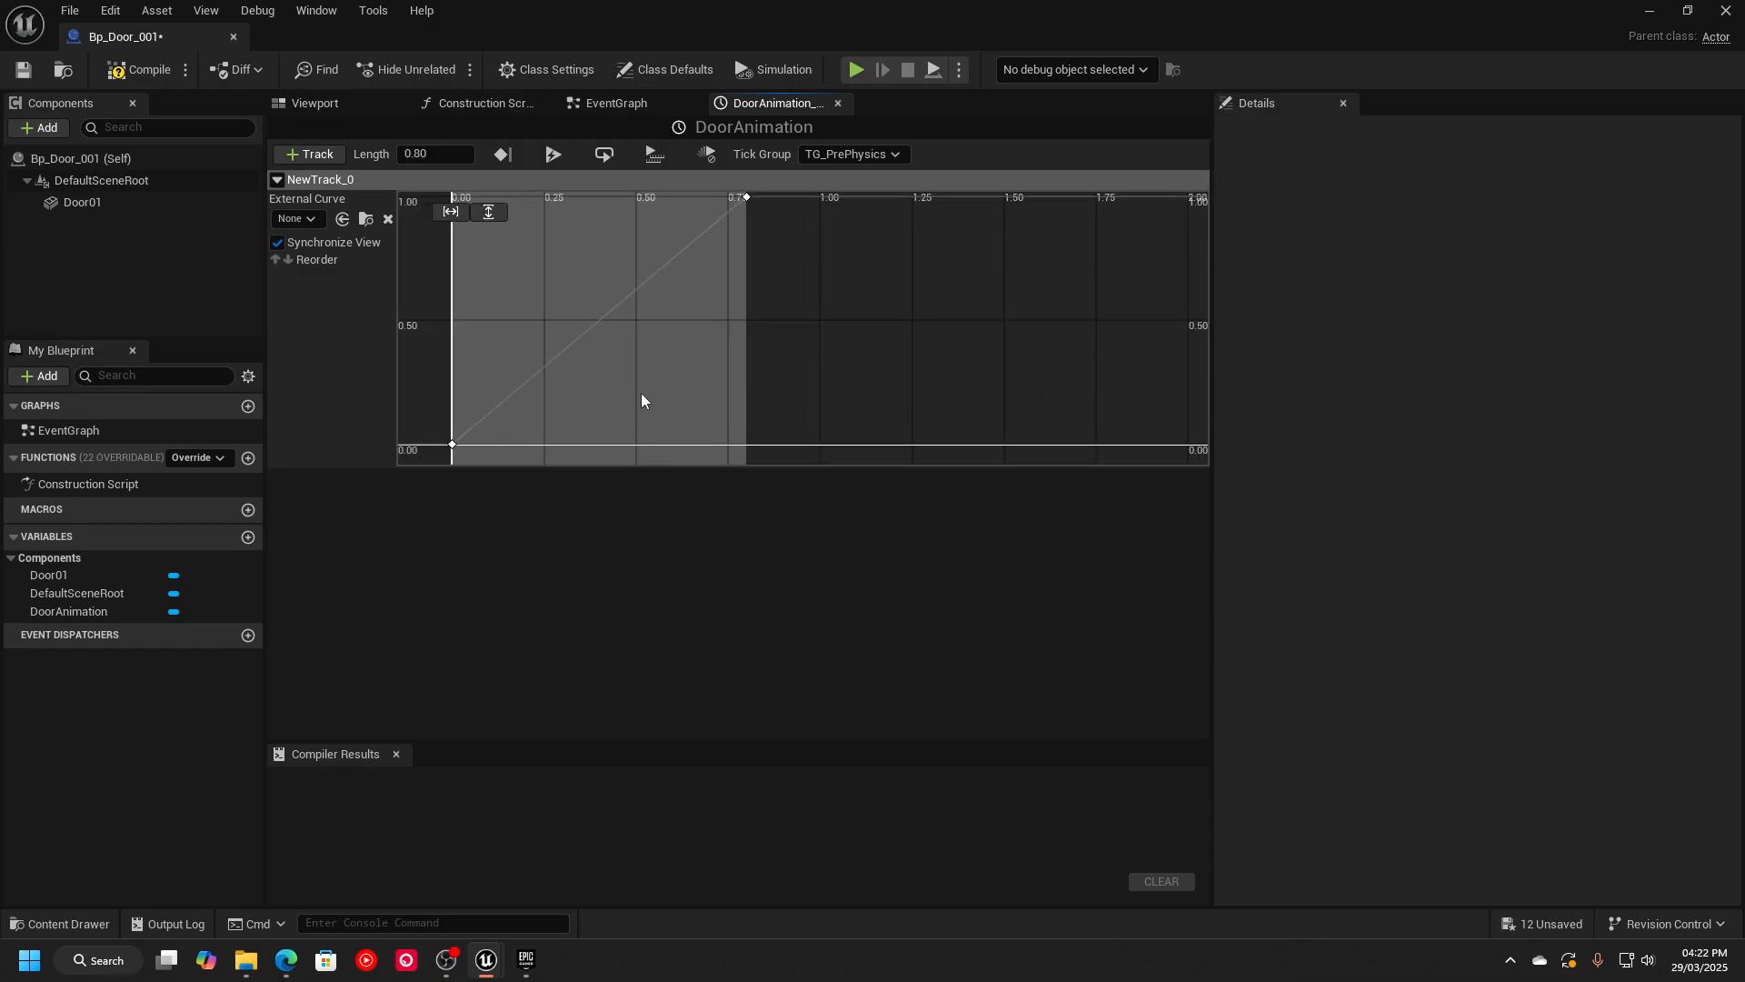
{"action": "left_click", "coordinate": [452, 212]}
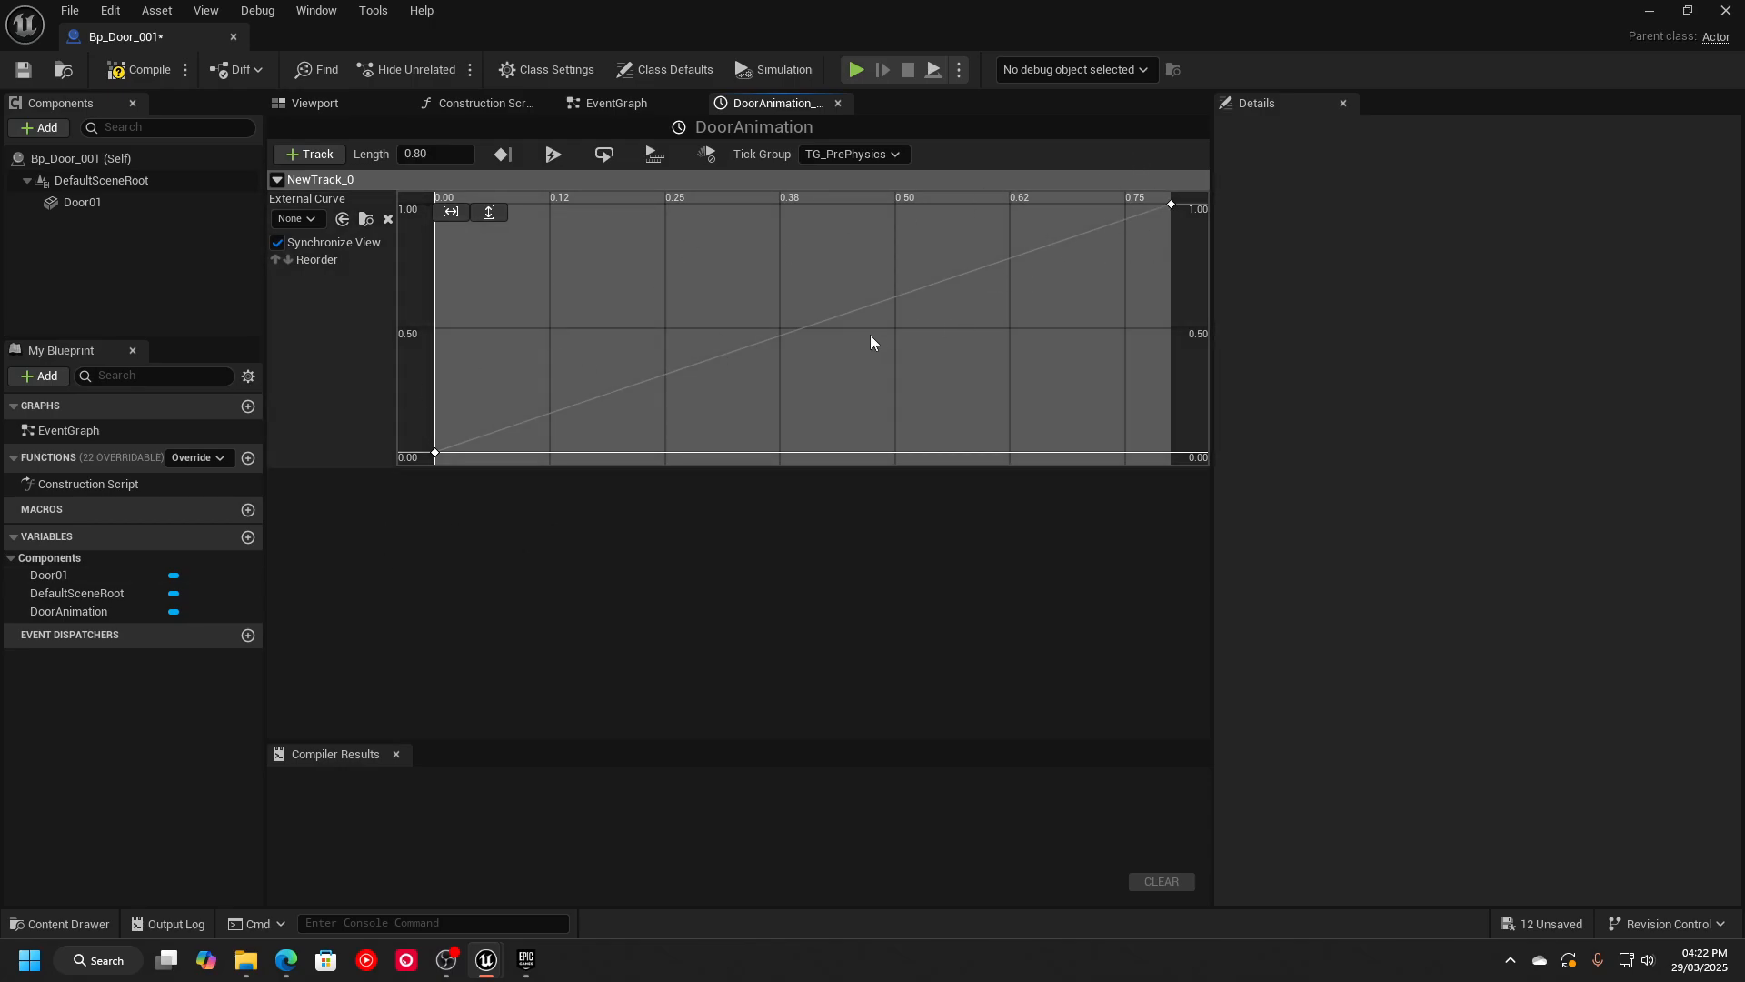
{"action": "left_click", "coordinate": [438, 453]}
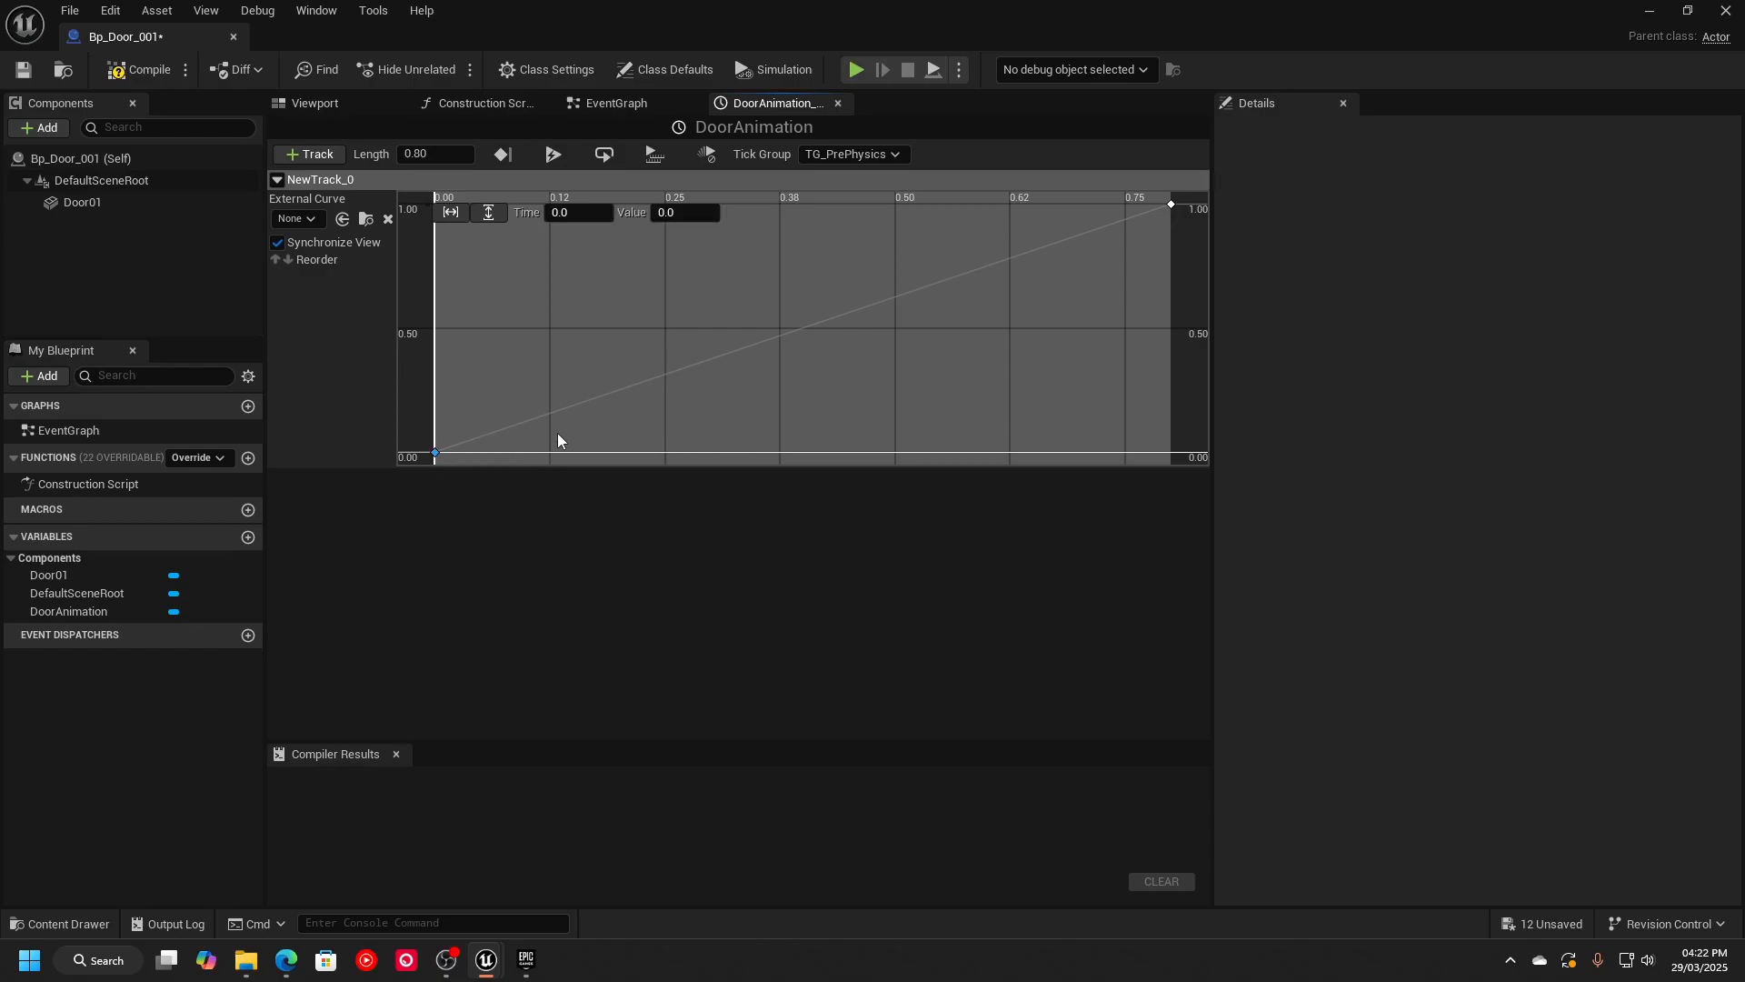
{"action": "left_click", "coordinate": [1171, 204], "text": "shift"}
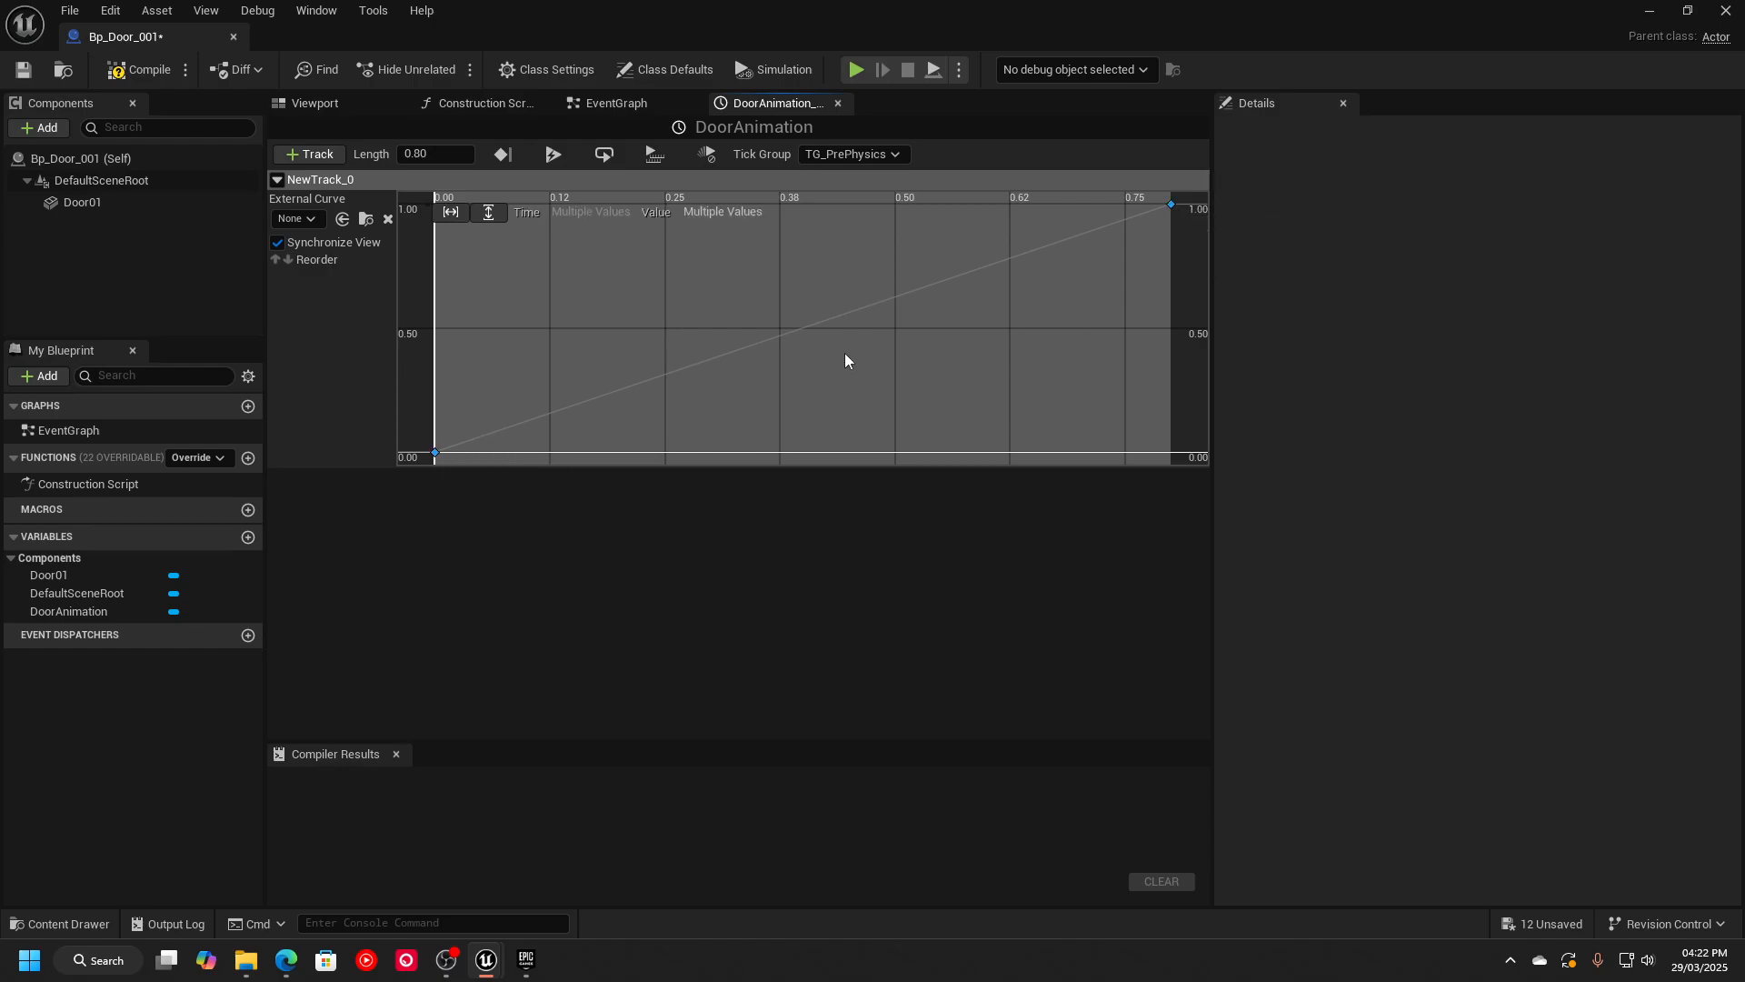
{"action": "right_click", "coordinate": [436, 454]}
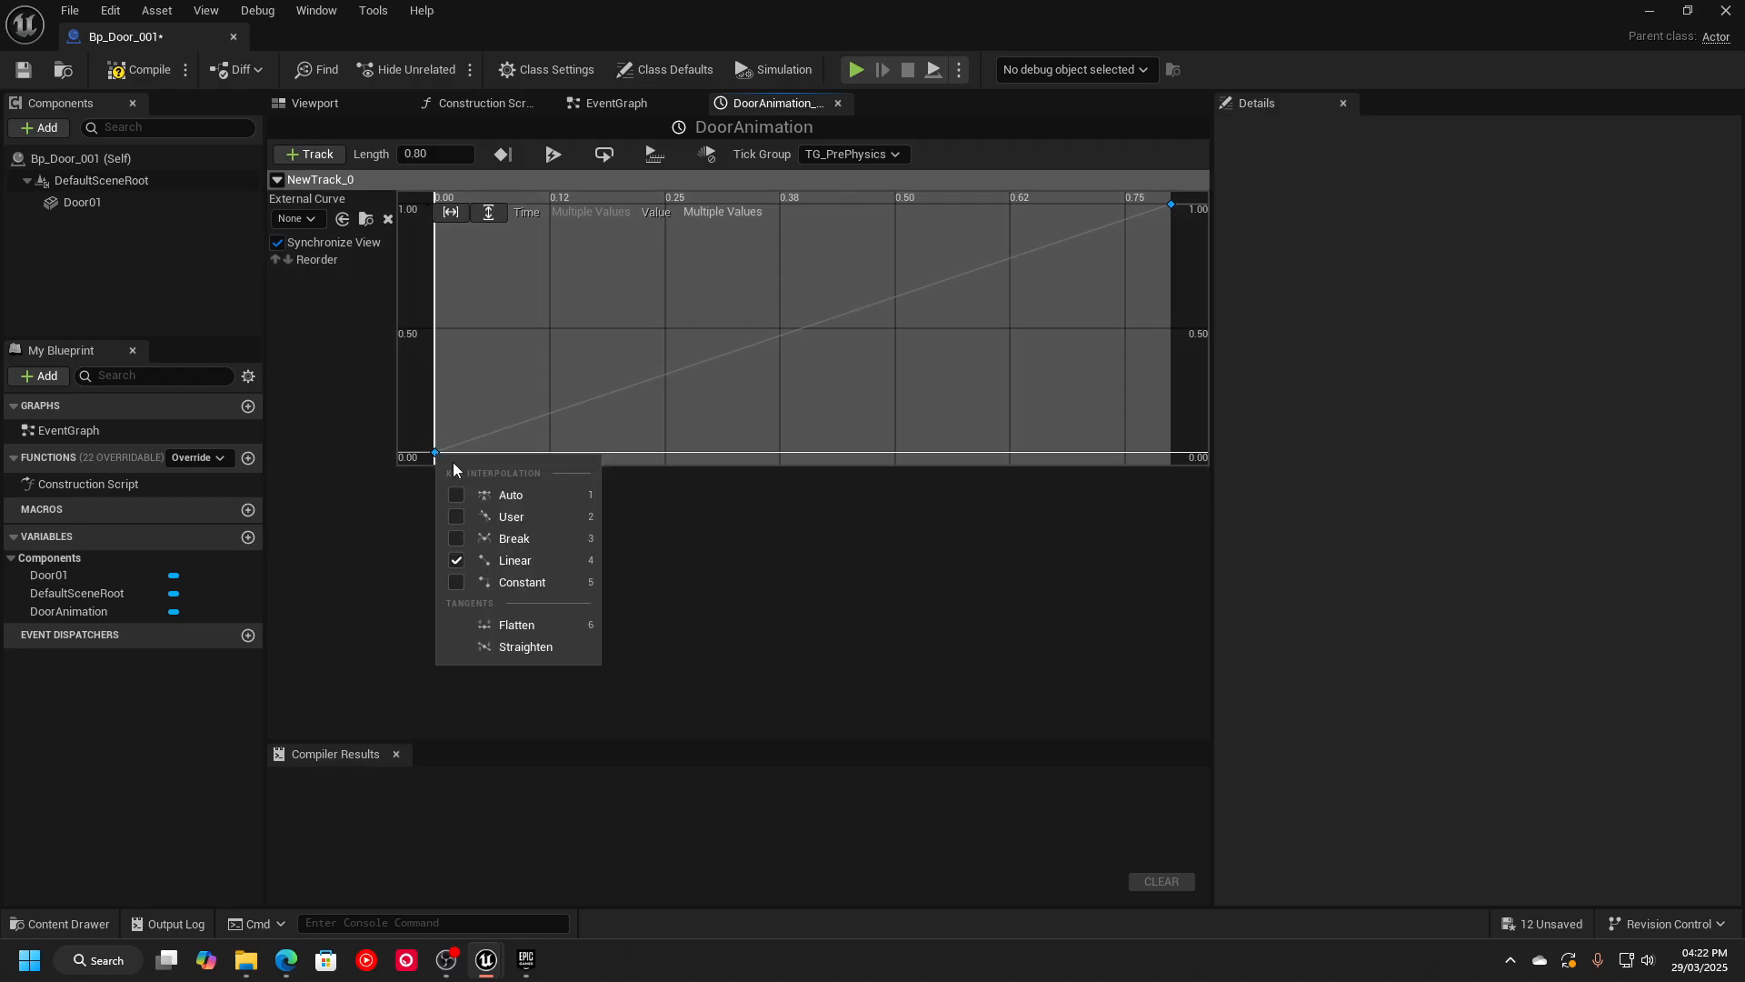
{"action": "left_click", "coordinate": [457, 496]}
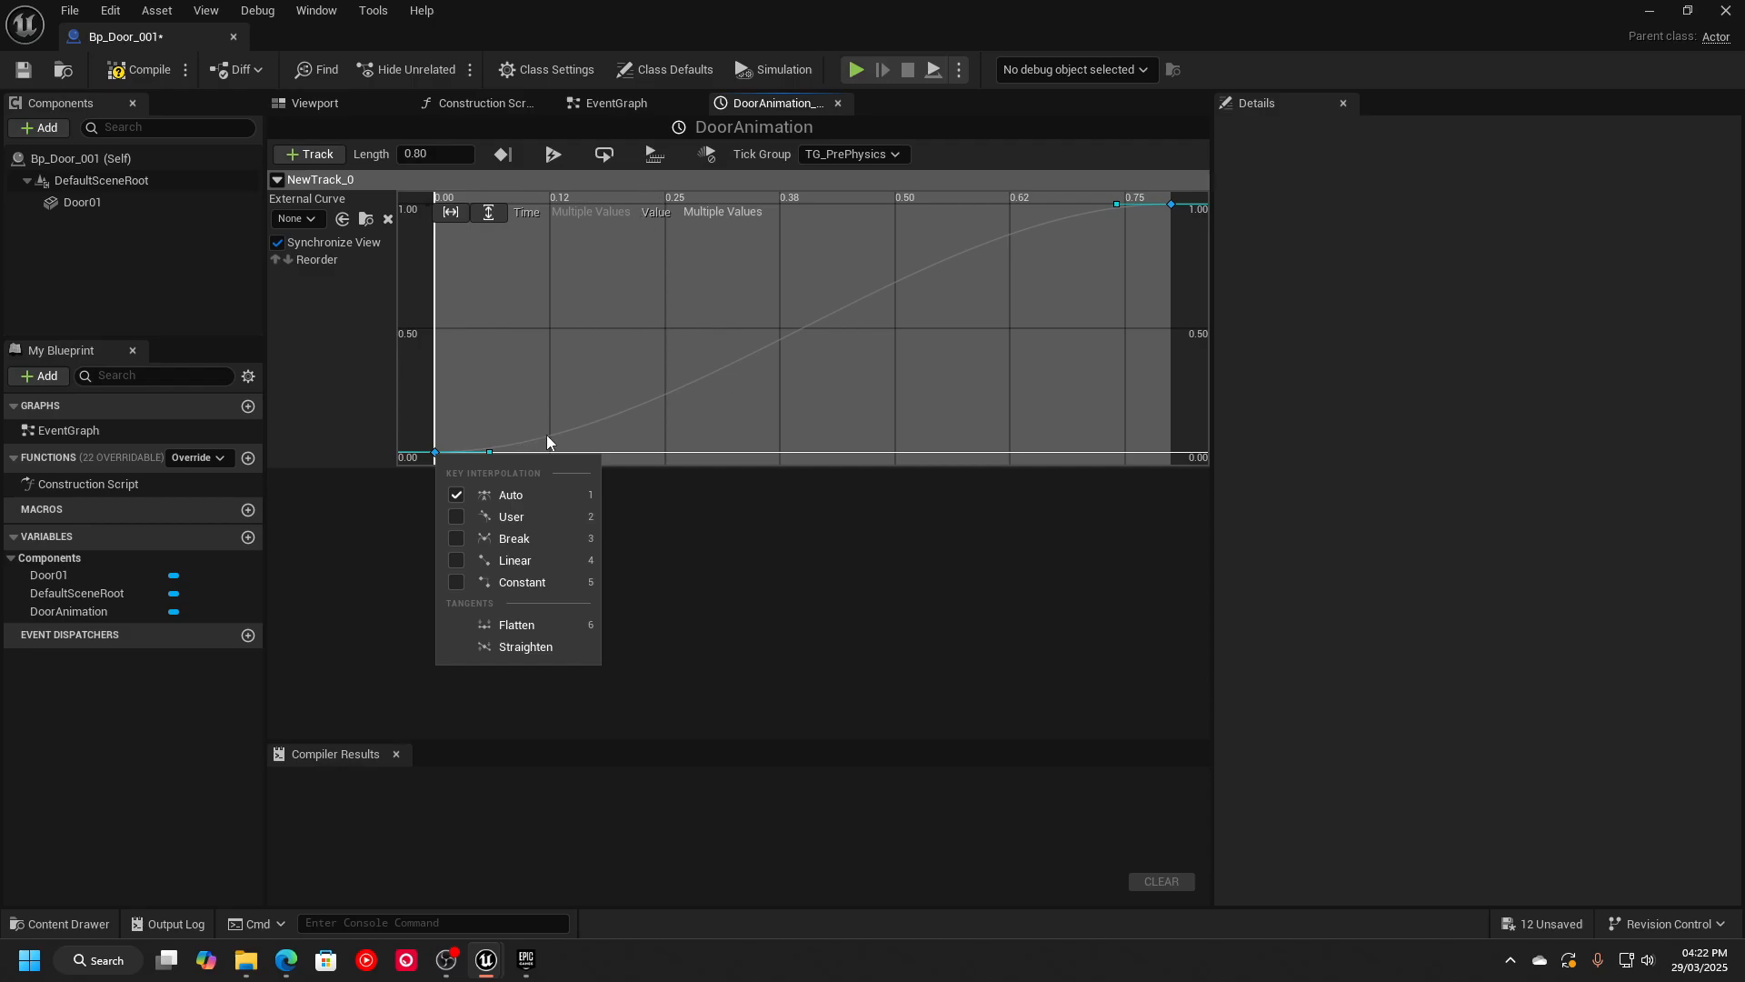
{"action": "left_click", "coordinate": [492, 450]}
{"action": "mouse_move", "coordinate": [499, 451]}
{"action": "left_mouse_down"}
{"action": "mouse_move", "coordinate": [445, 248]}
{"action": "mouse_move", "coordinate": [472, 433]}
{"action": "mouse_move", "coordinate": [492, 454]}
{"action": "left_mouse_up"}
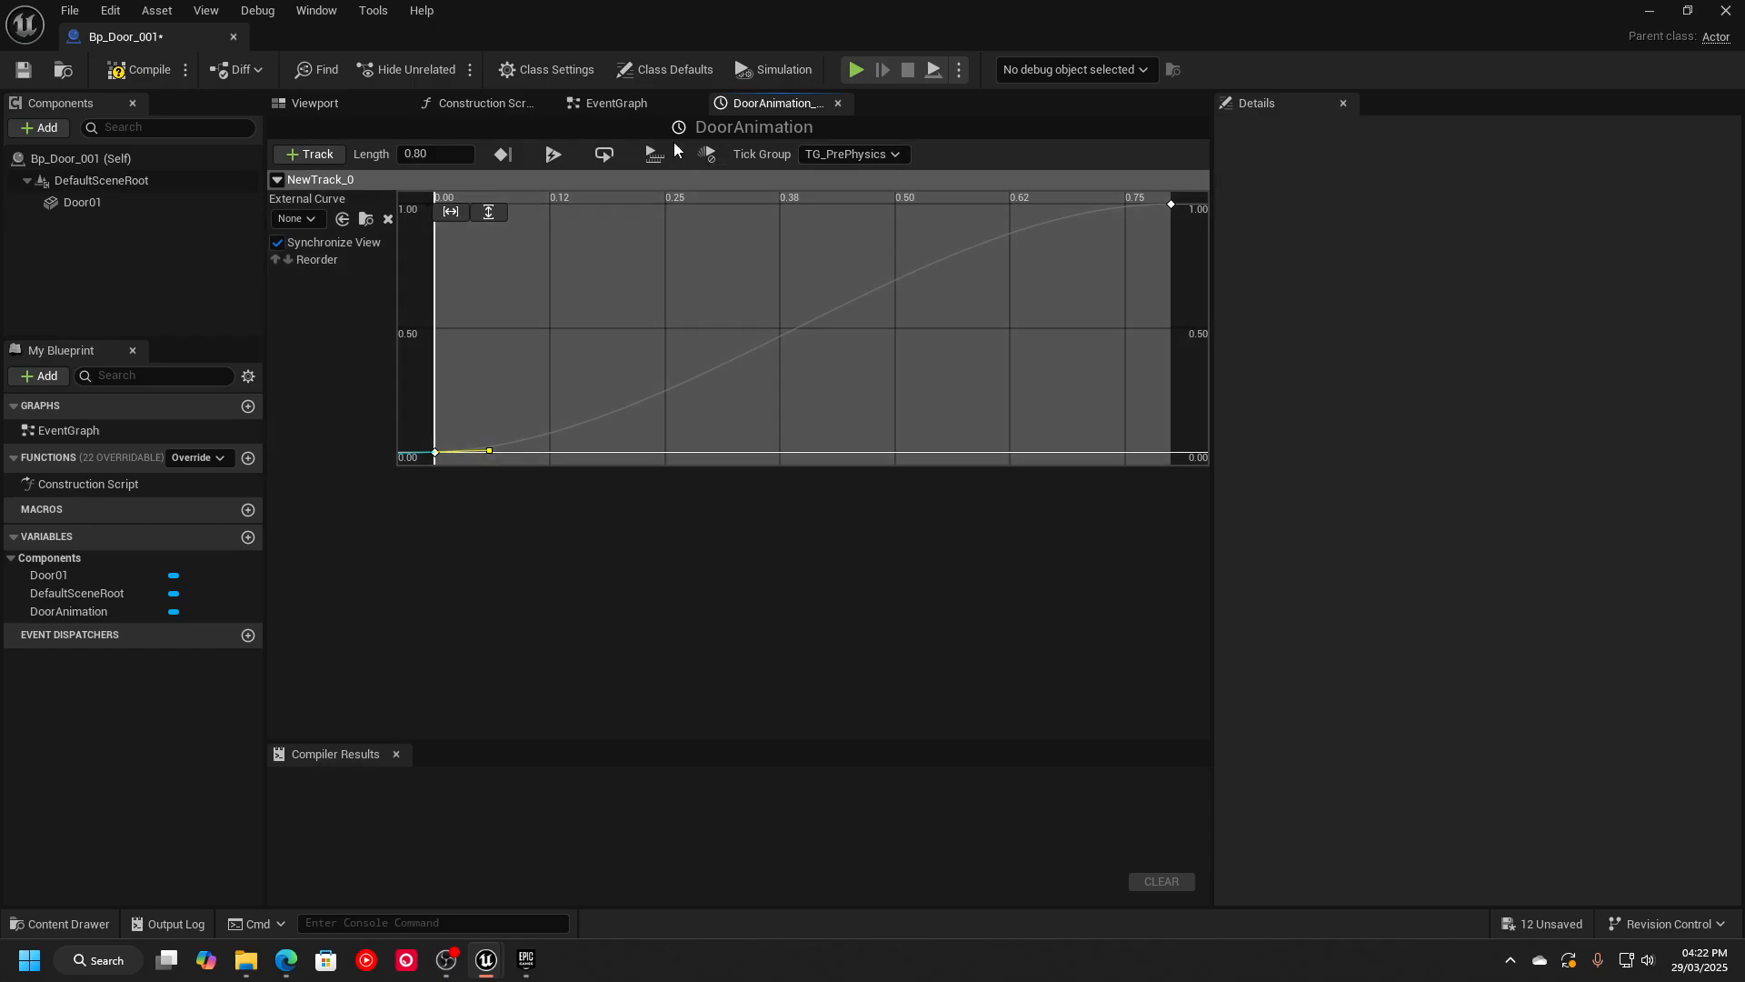
Rename the DoorAnimation timeline's float track to Door.
{"action": "left_click", "coordinate": [595, 116]}
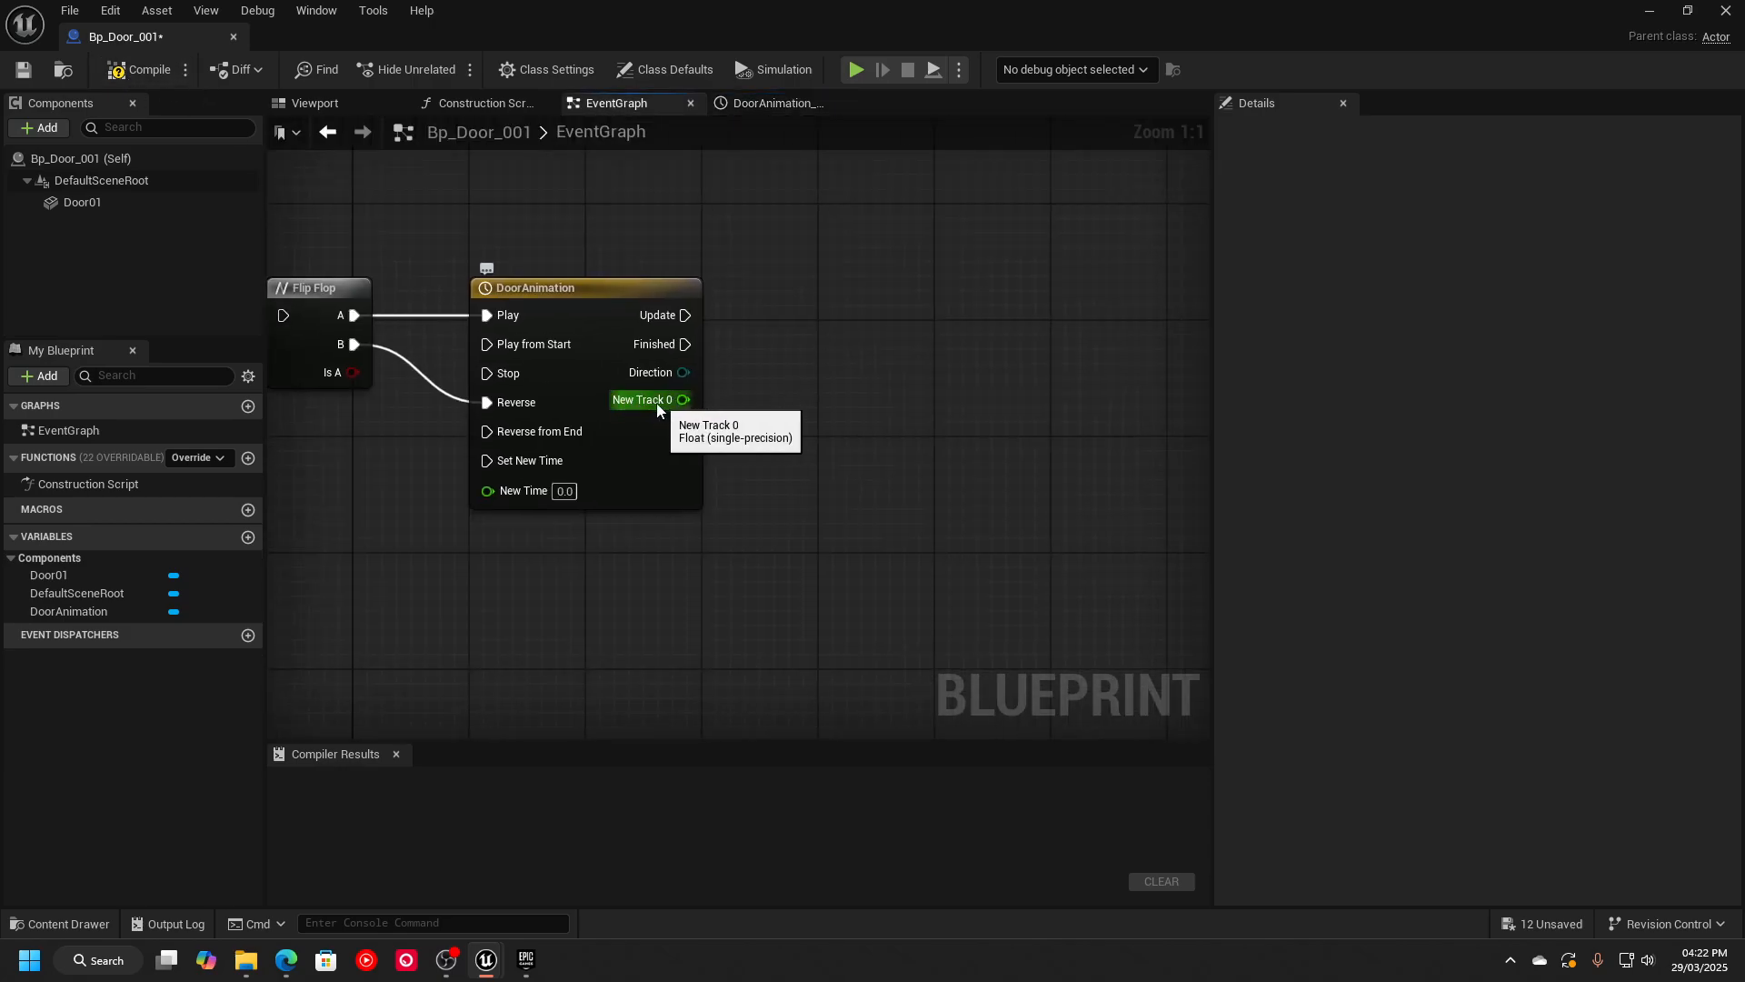
{"action": "left_click", "coordinate": [744, 105]}
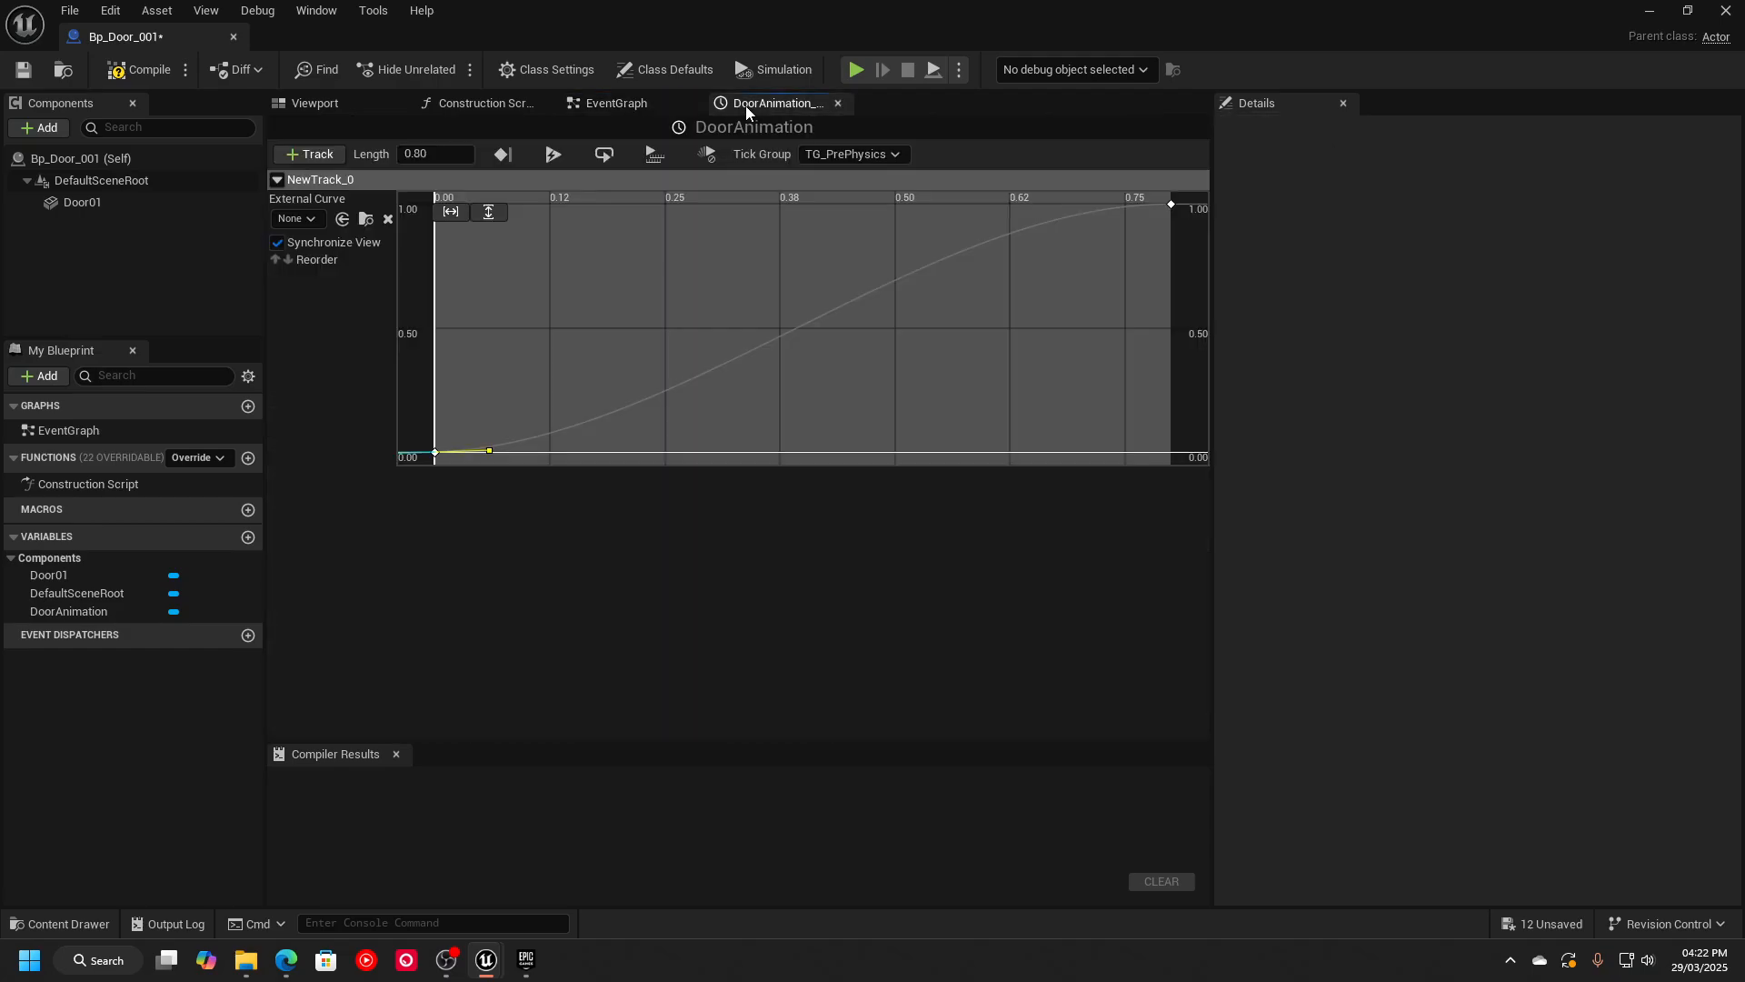
{"action": "right_click", "coordinate": [324, 180]}
{"action": "left_click", "coordinate": [374, 199]}
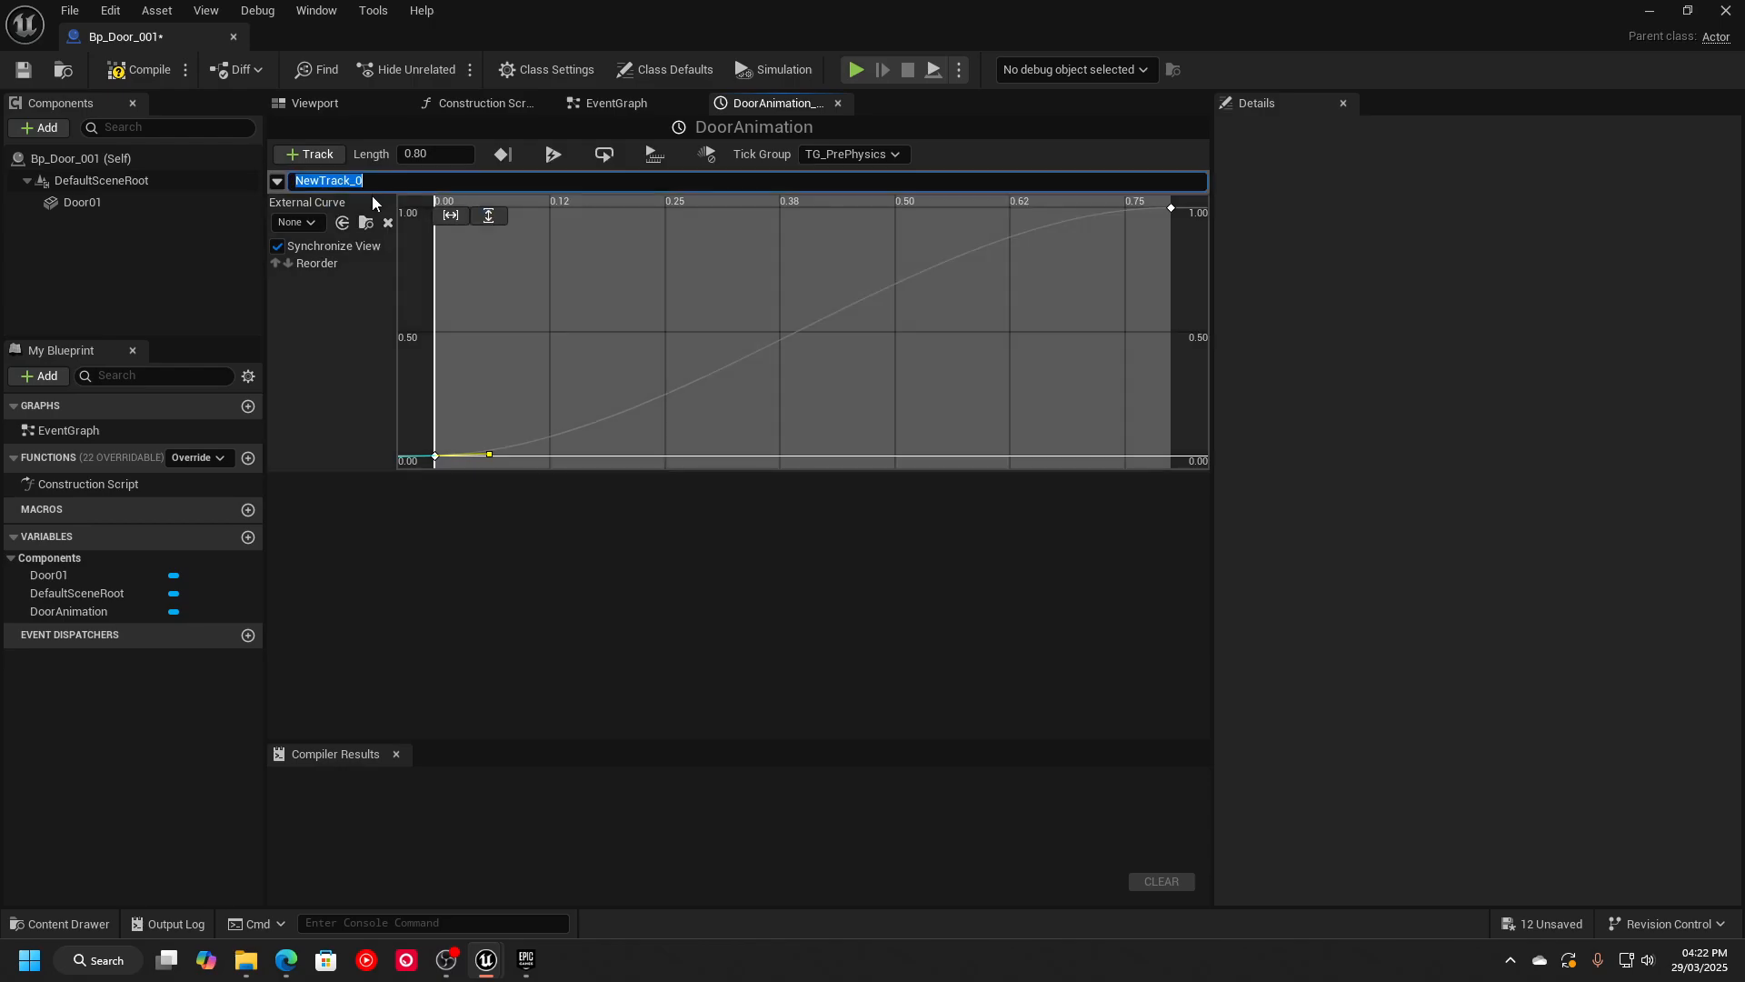
{"action": "type", "text": "Door"}
{"action": "key", "text": "Return"}
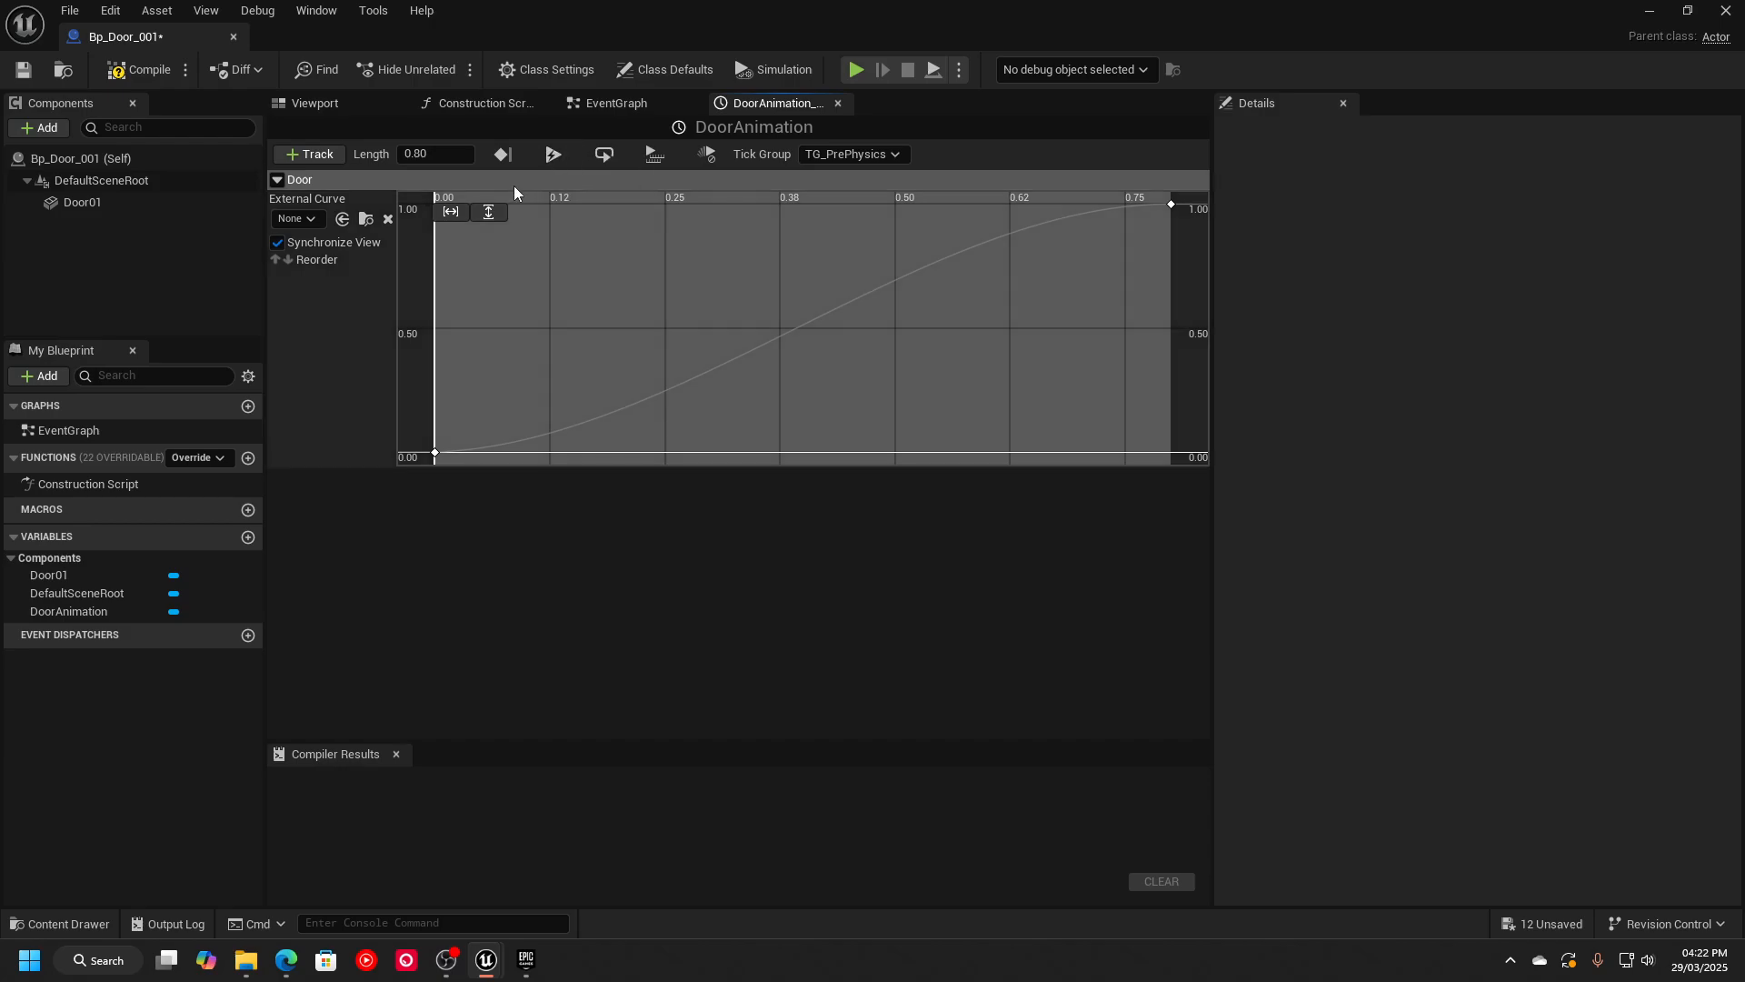
Add a Lerp node beside DoorAnimation in the EventGraph and connect the timeline's Door output to its Alpha.
{"action": "left_click", "coordinate": [633, 106]}
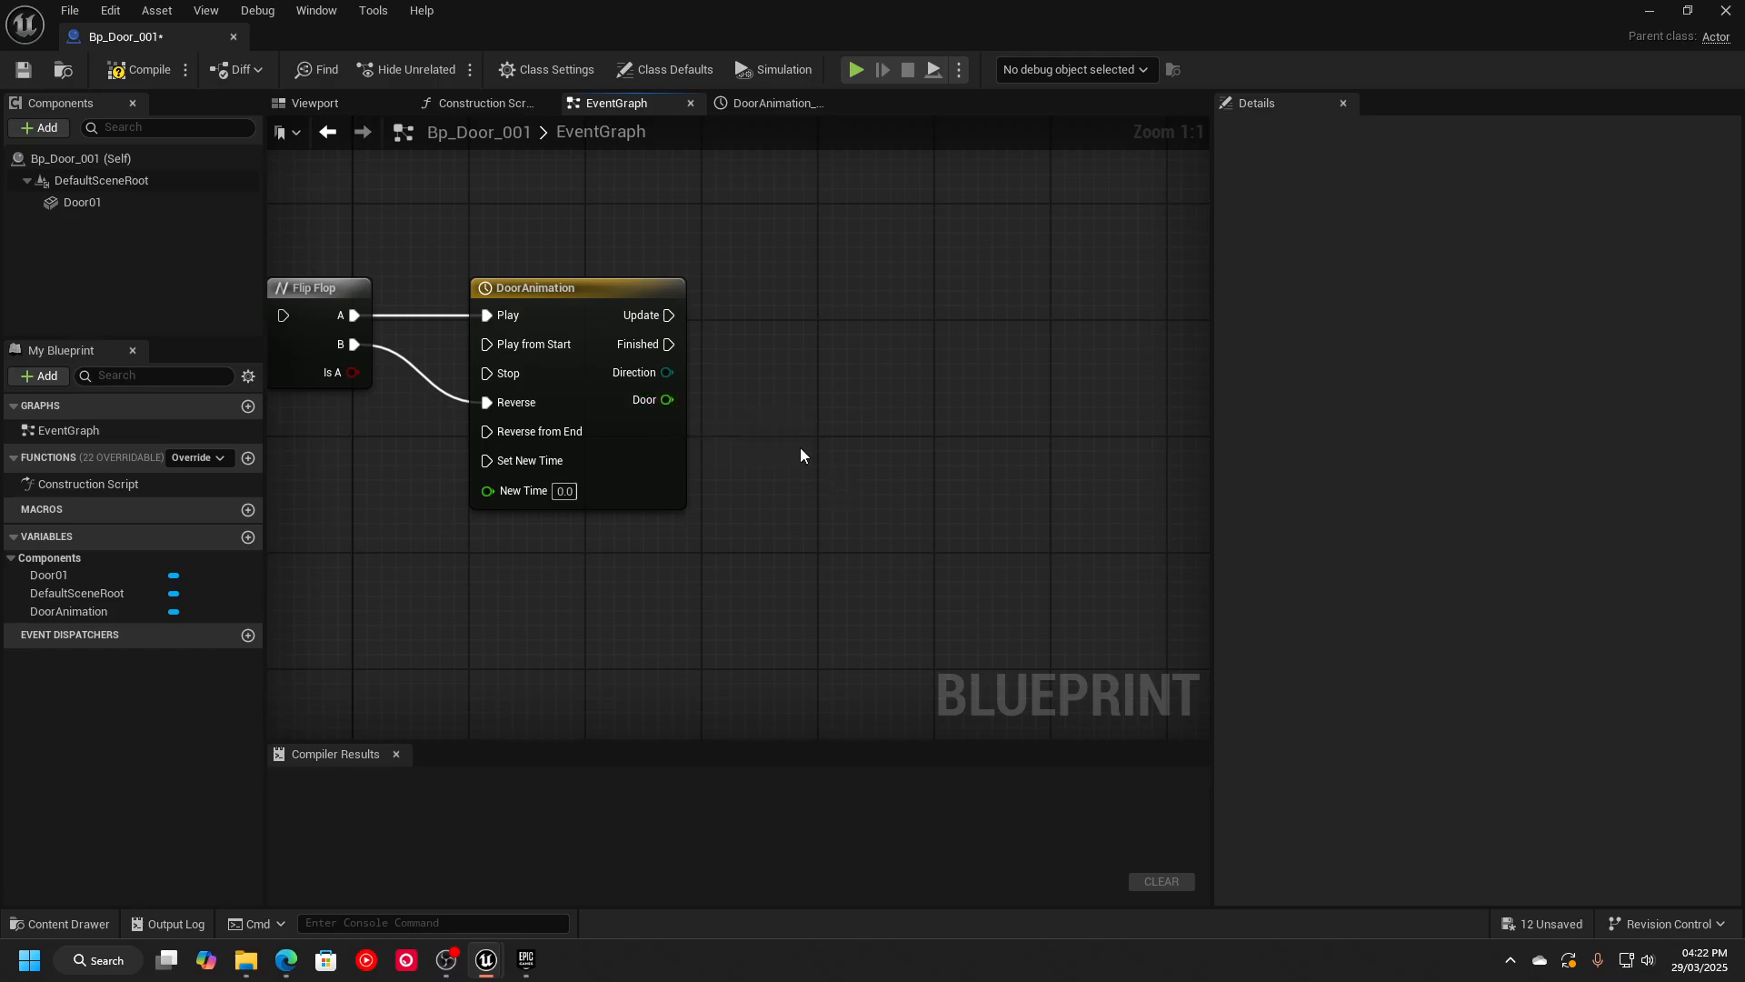
{"action": "right_click", "coordinate": [772, 392]}
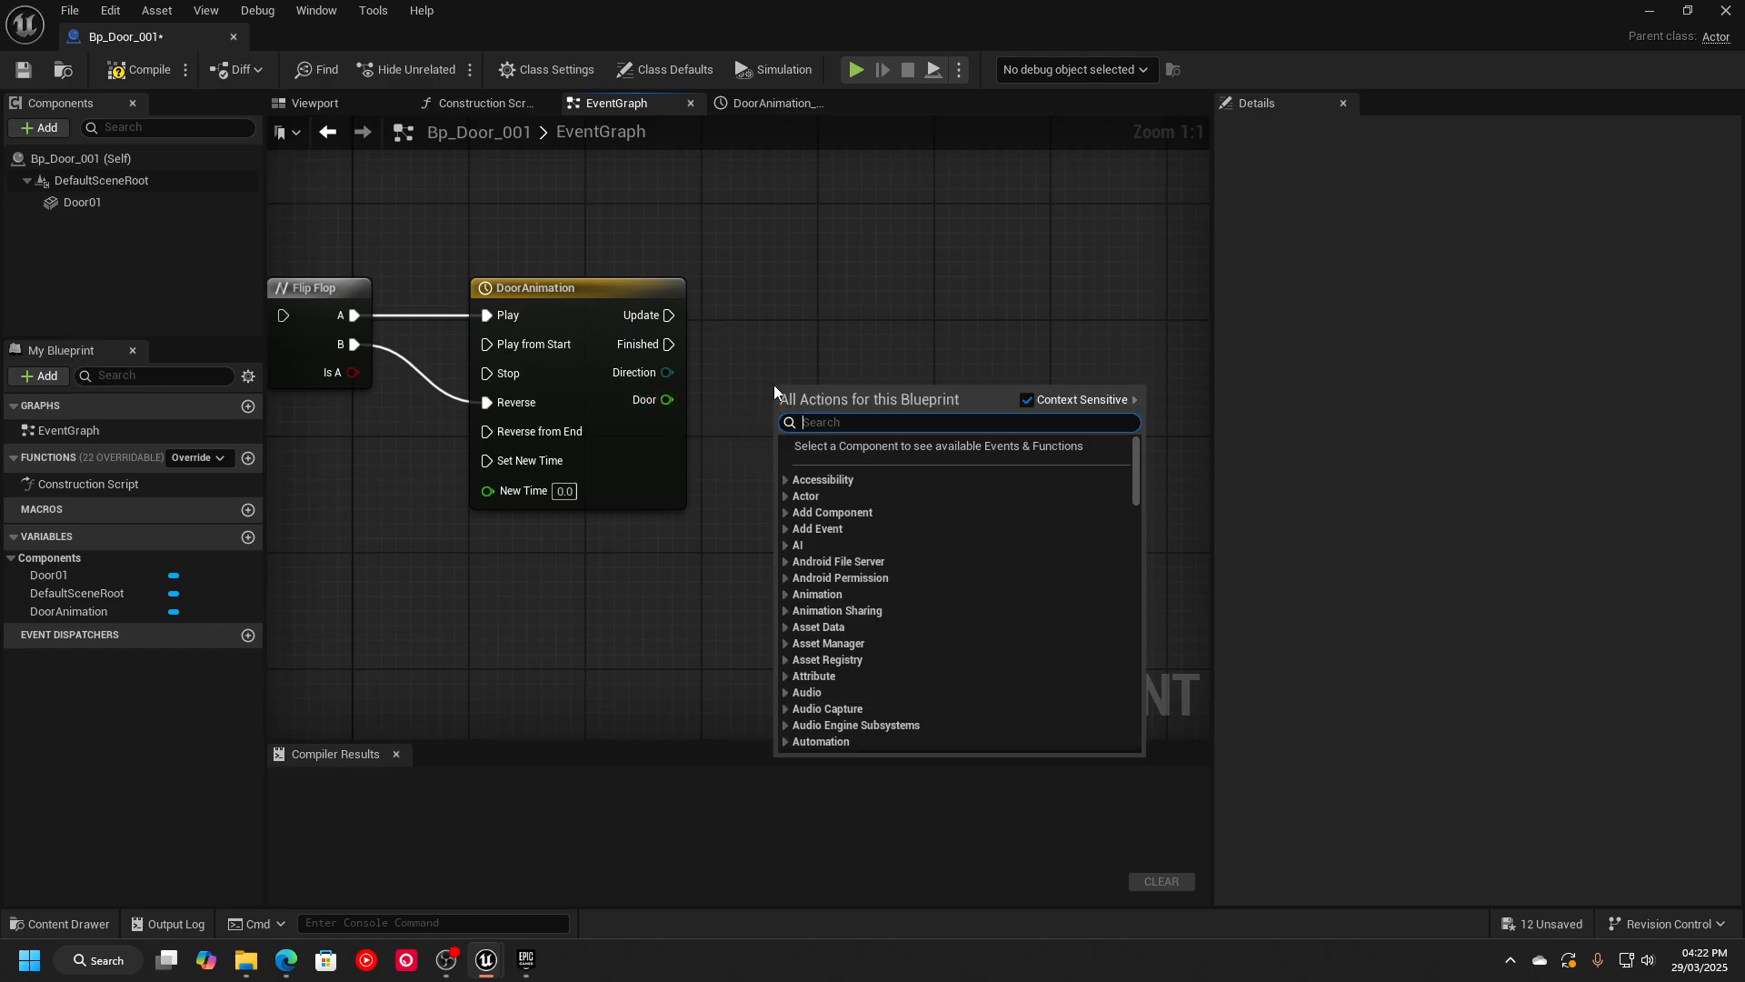
{"action": "type", "text": "lerp"}
{"action": "left_click", "coordinate": [836, 463]}
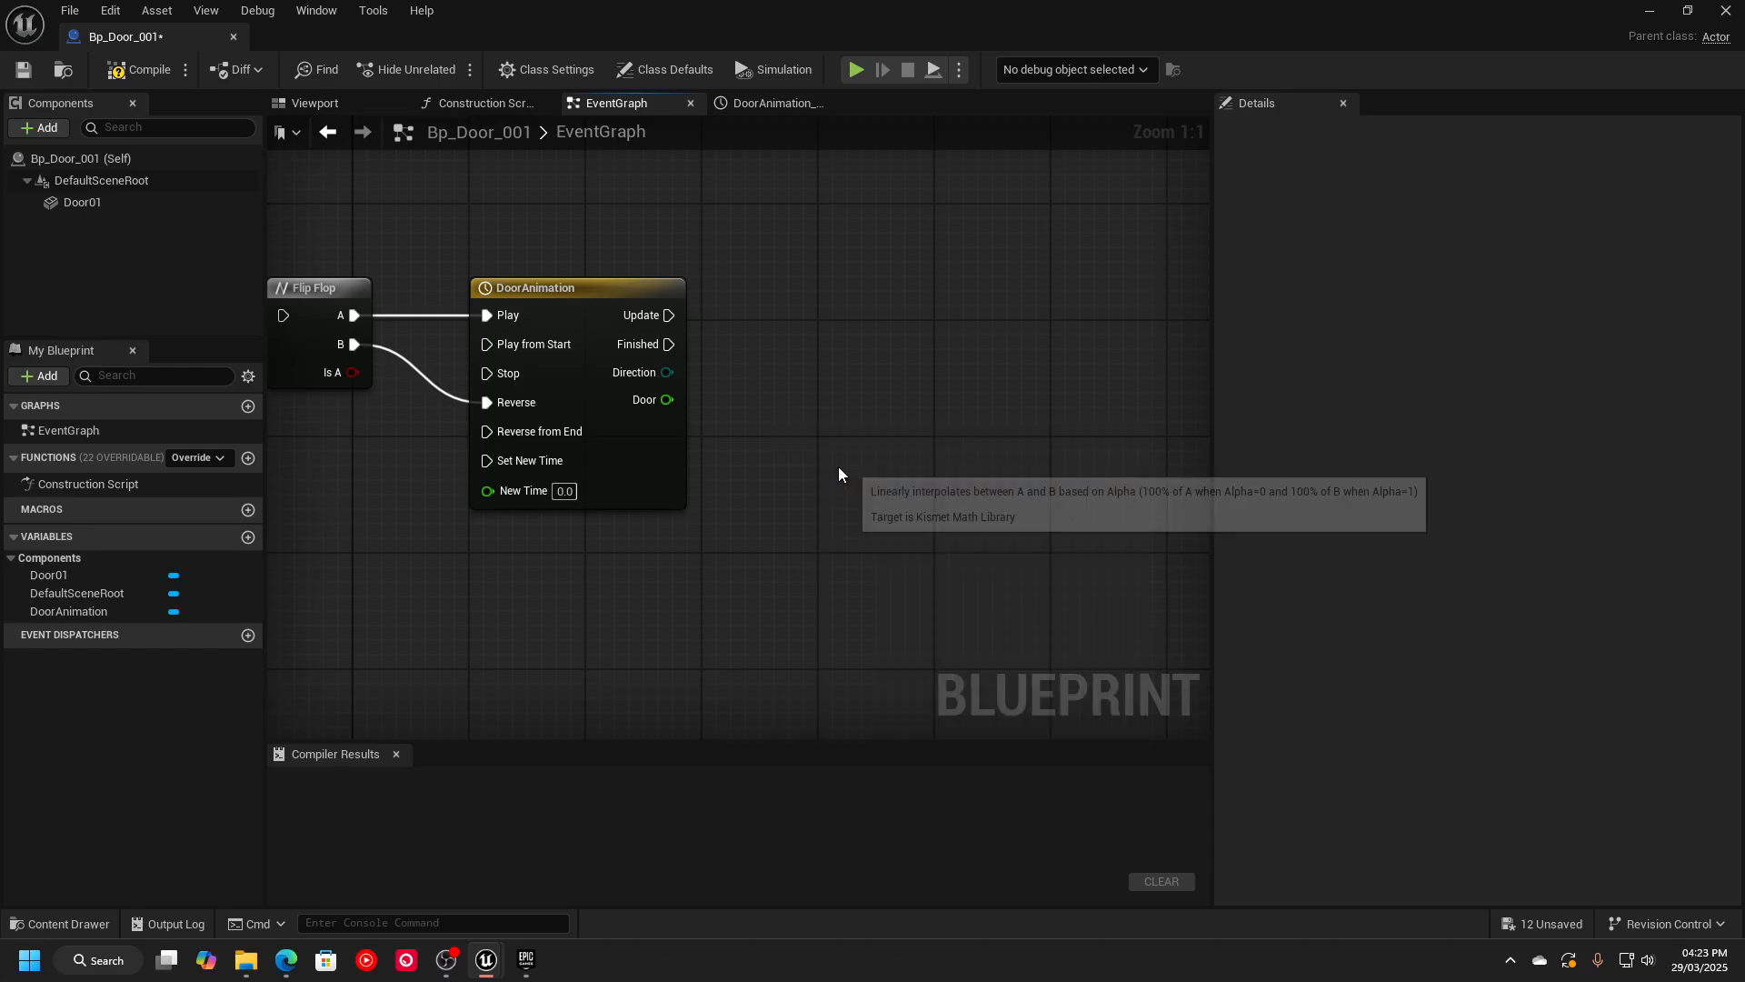
{"action": "left_click_drag", "start_coordinate": [874, 427], "coordinate": [888, 394]}
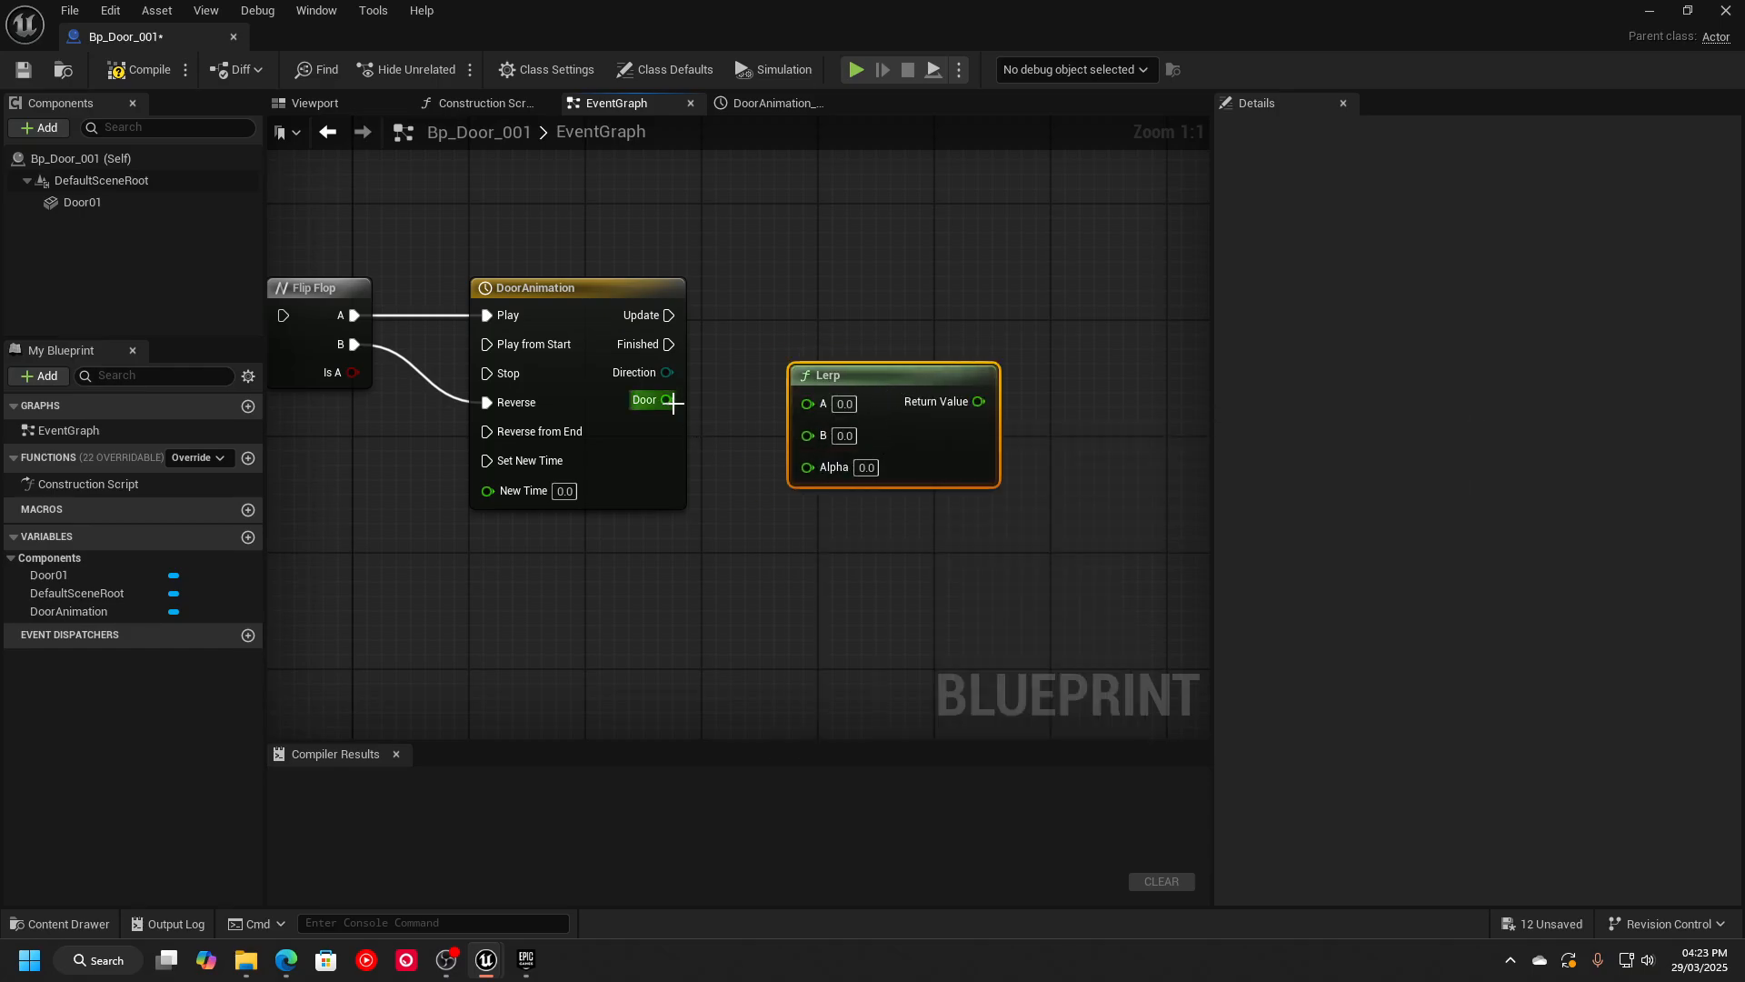
{"action": "left_click_drag", "start_coordinate": [673, 403], "coordinate": [808, 467]}
{"action": "left_click_drag", "start_coordinate": [886, 383], "coordinate": [871, 397]}
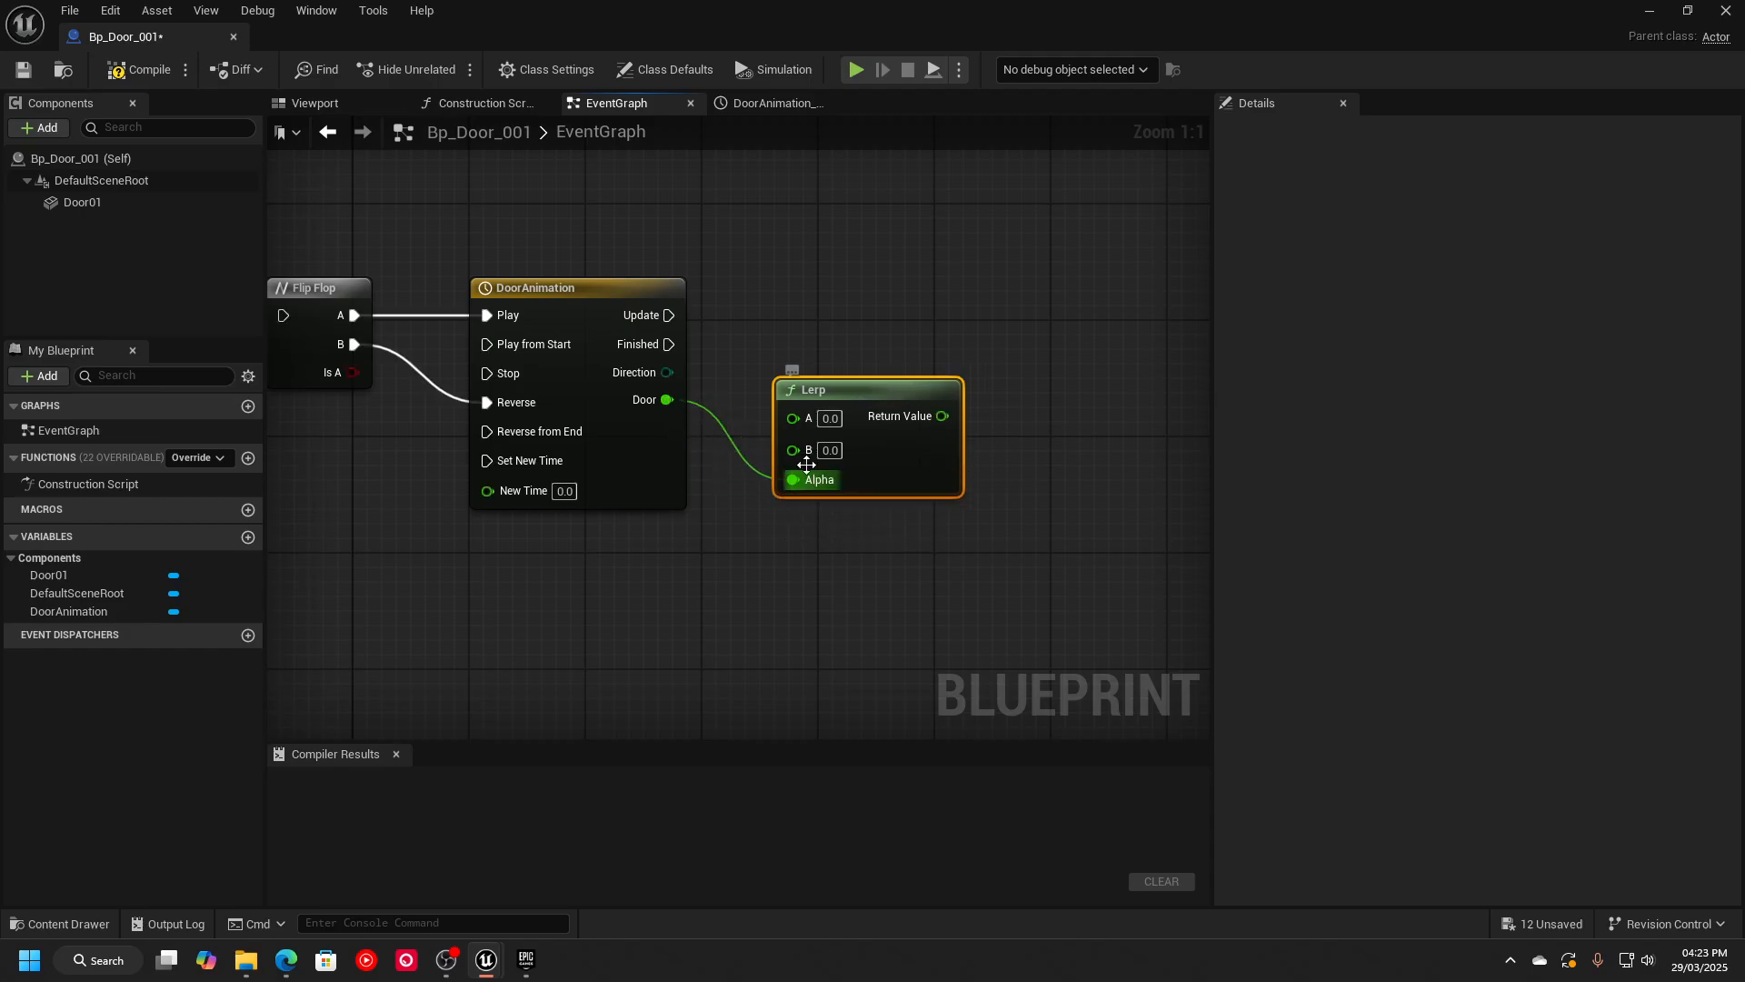
Set the Lerp node's B value to -90.
{"action": "type", "text": "-90"}
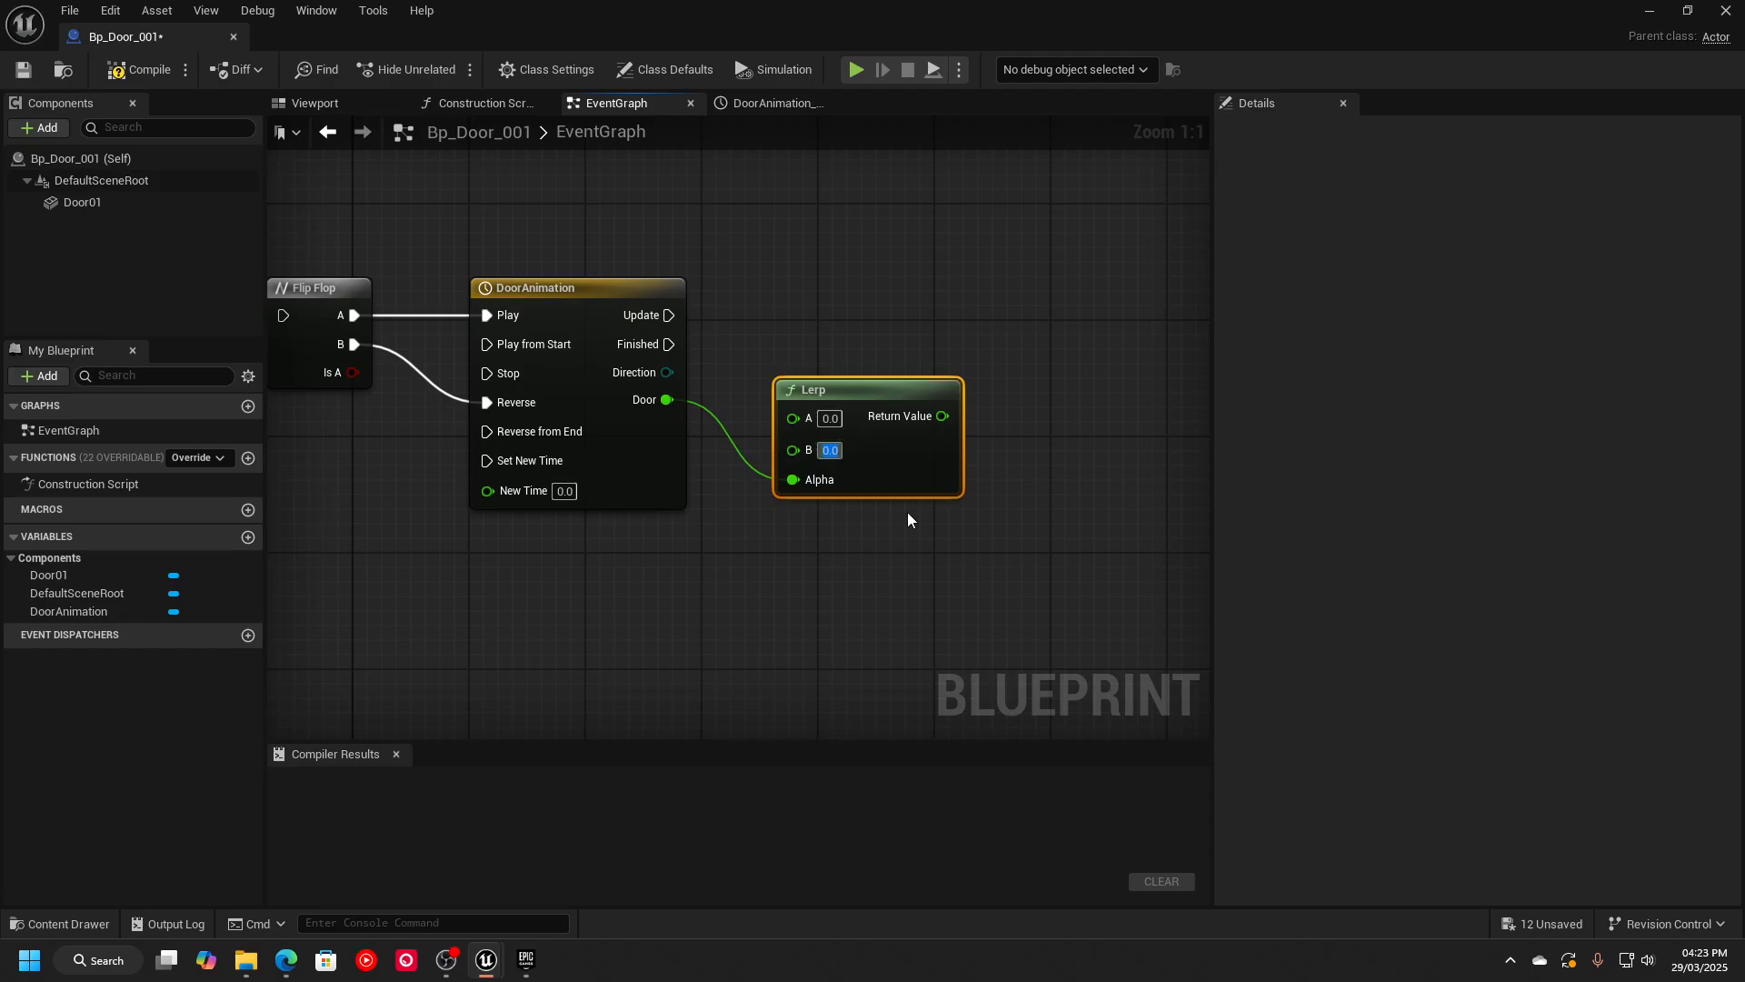
{"action": "key", "text": "Return"}
{"action": "left_click", "coordinate": [908, 588]}
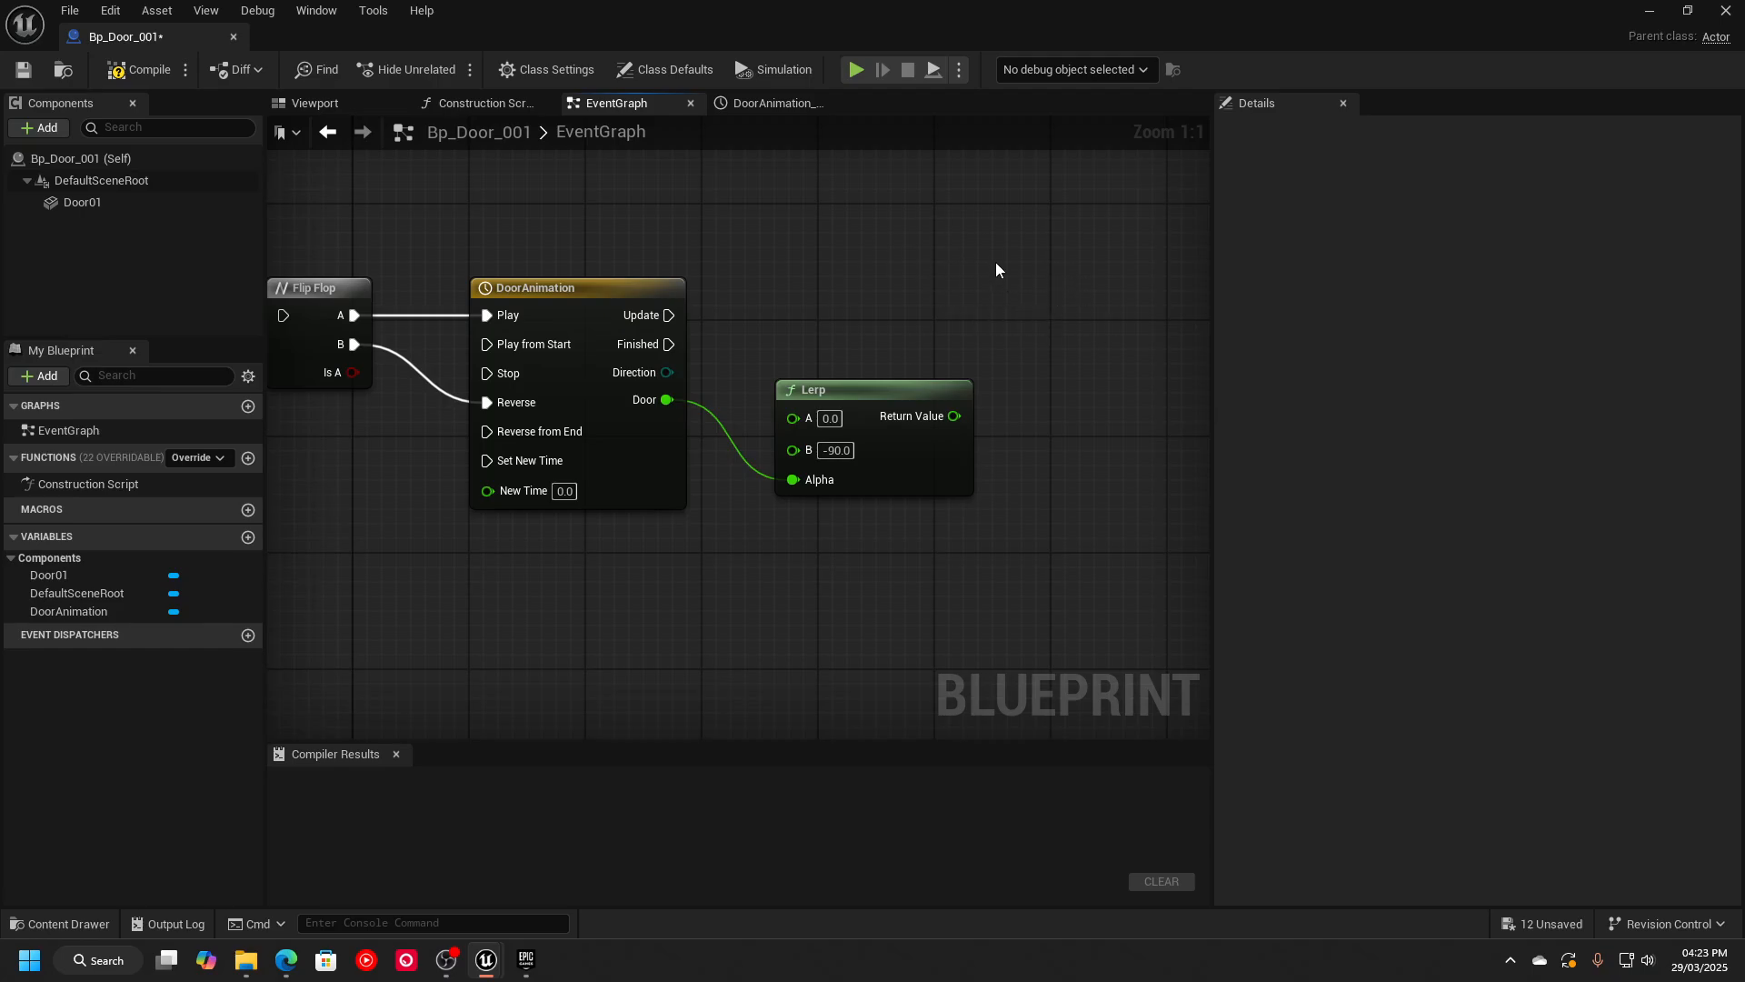
Add a Door01 reference to the EventGraph with a Set Relative Rotation node targeting it, positioned beyond the Lerp node.
{"action": "scroll", "coordinate": [780, 359], "scroll_direction": "down", "scroll_amount": 4}
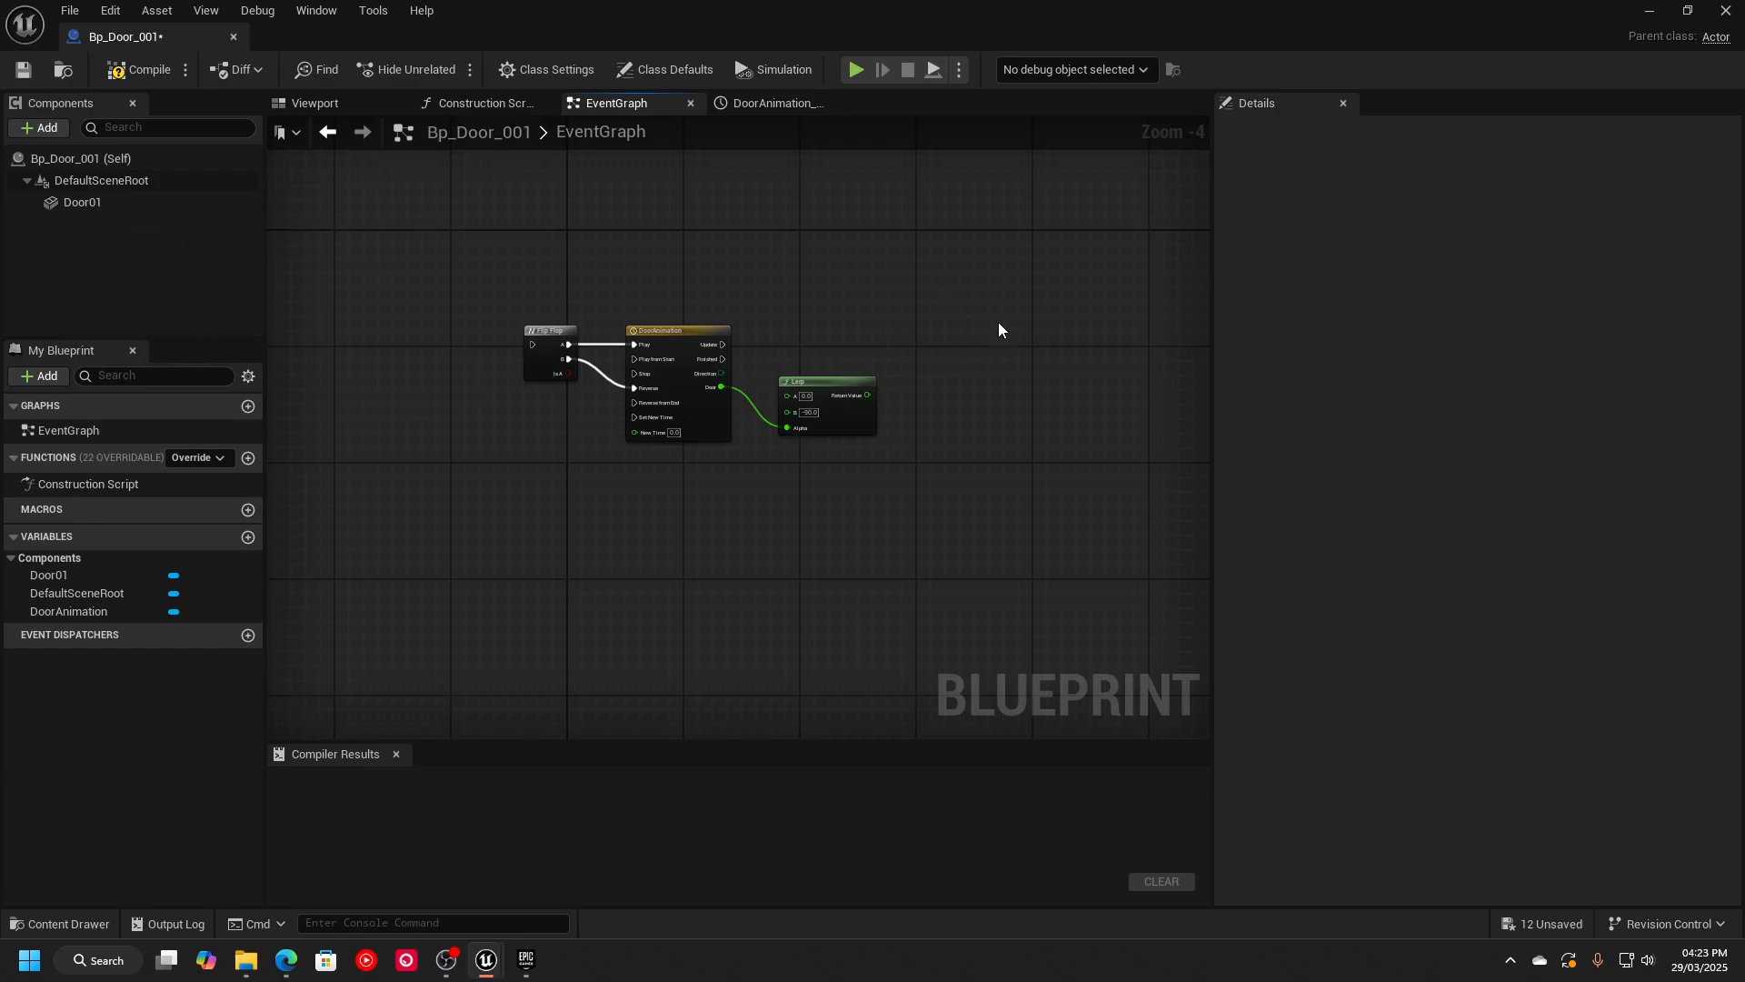
{"action": "left_click_drag", "start_coordinate": [86, 202], "coordinate": [959, 340]}
{"action": "type", "text": "set"}
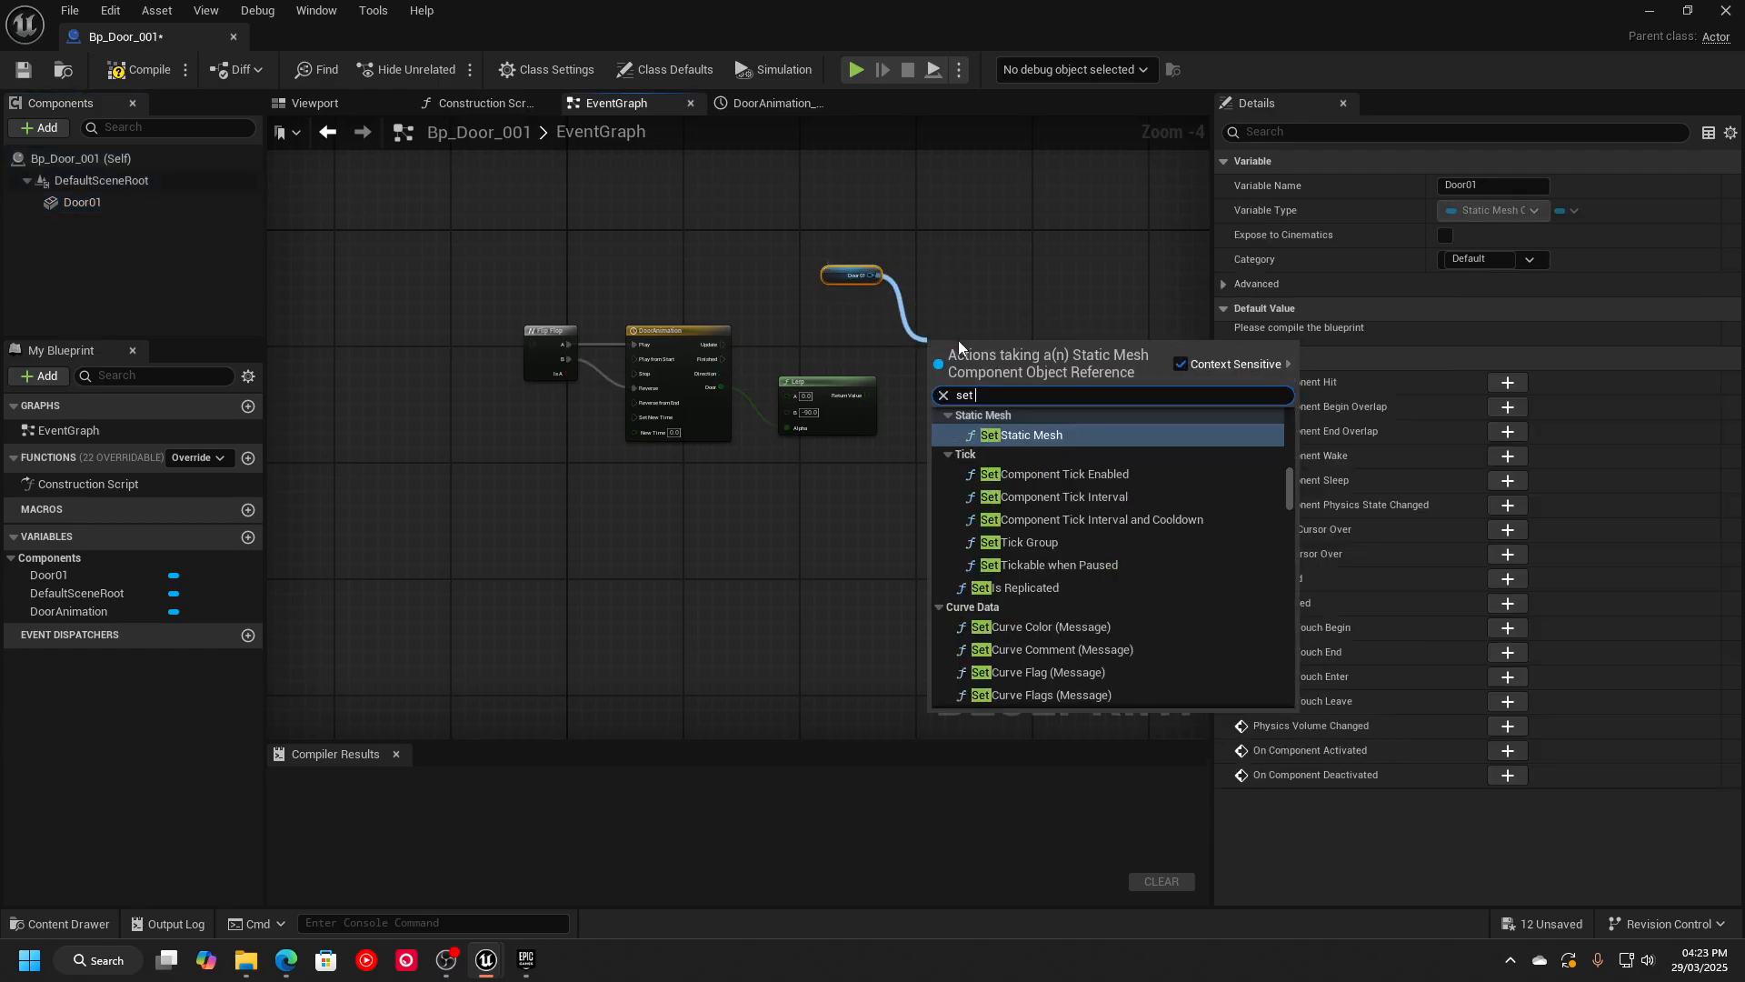
{"action": "type", "text": " re"}
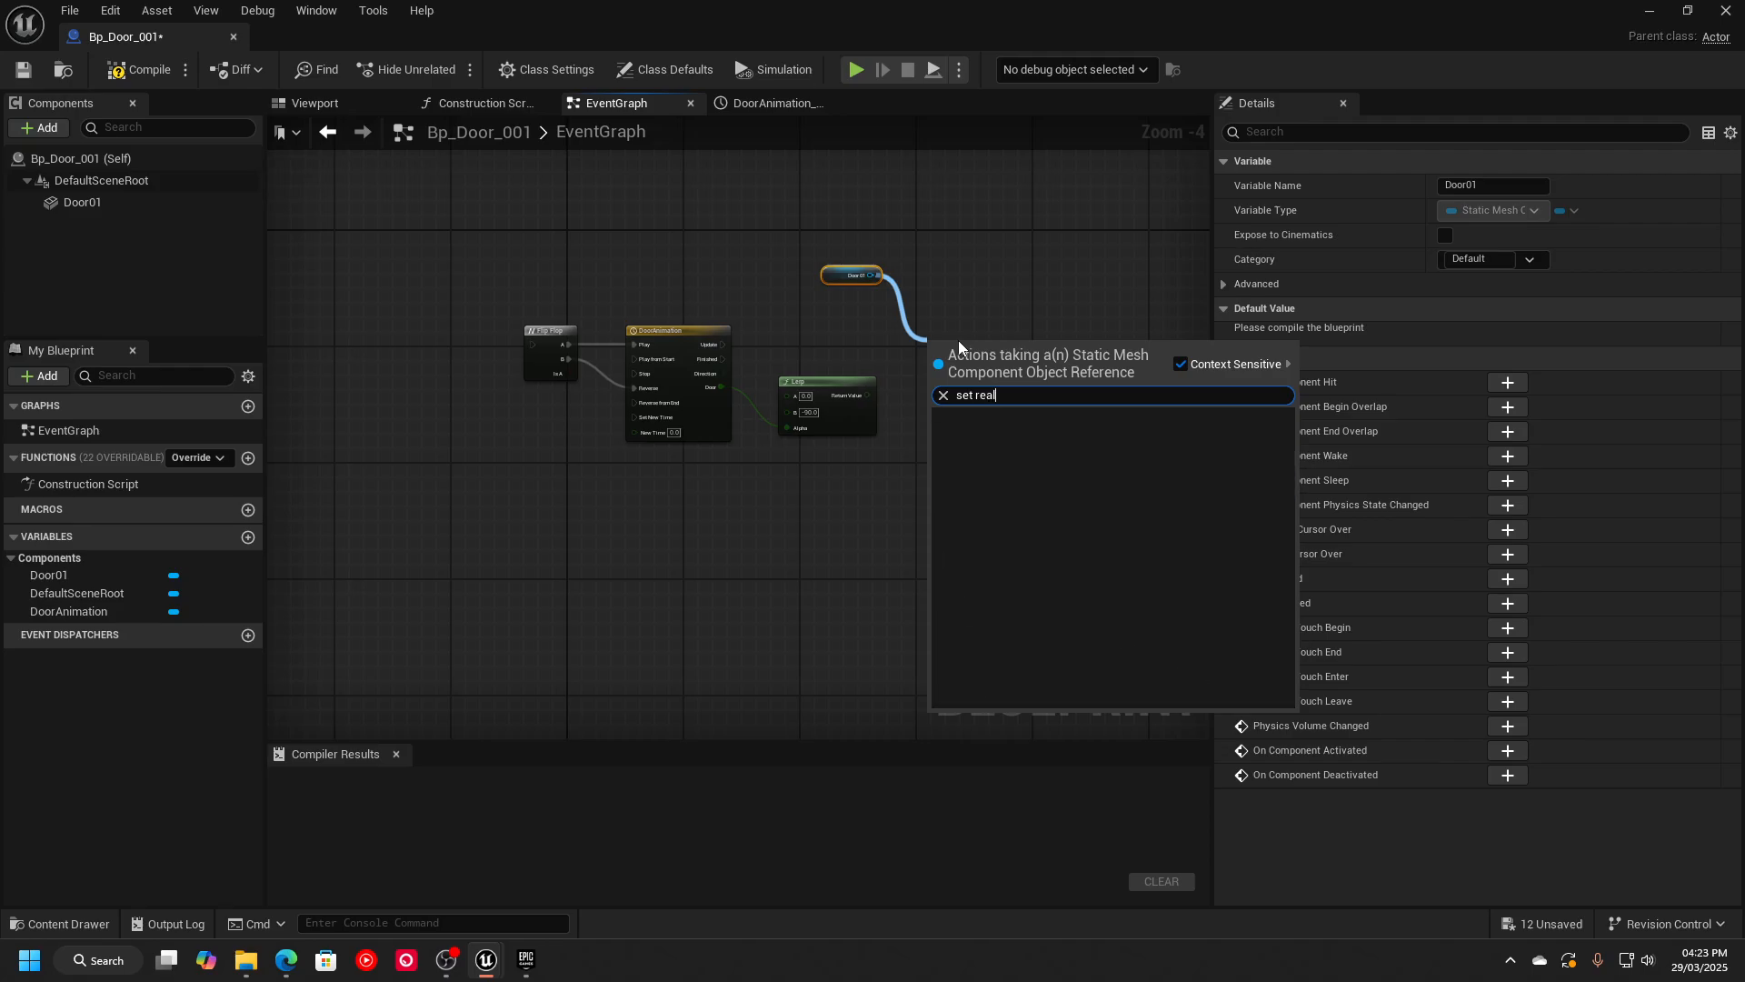
{"action": "type", "text": "la"}
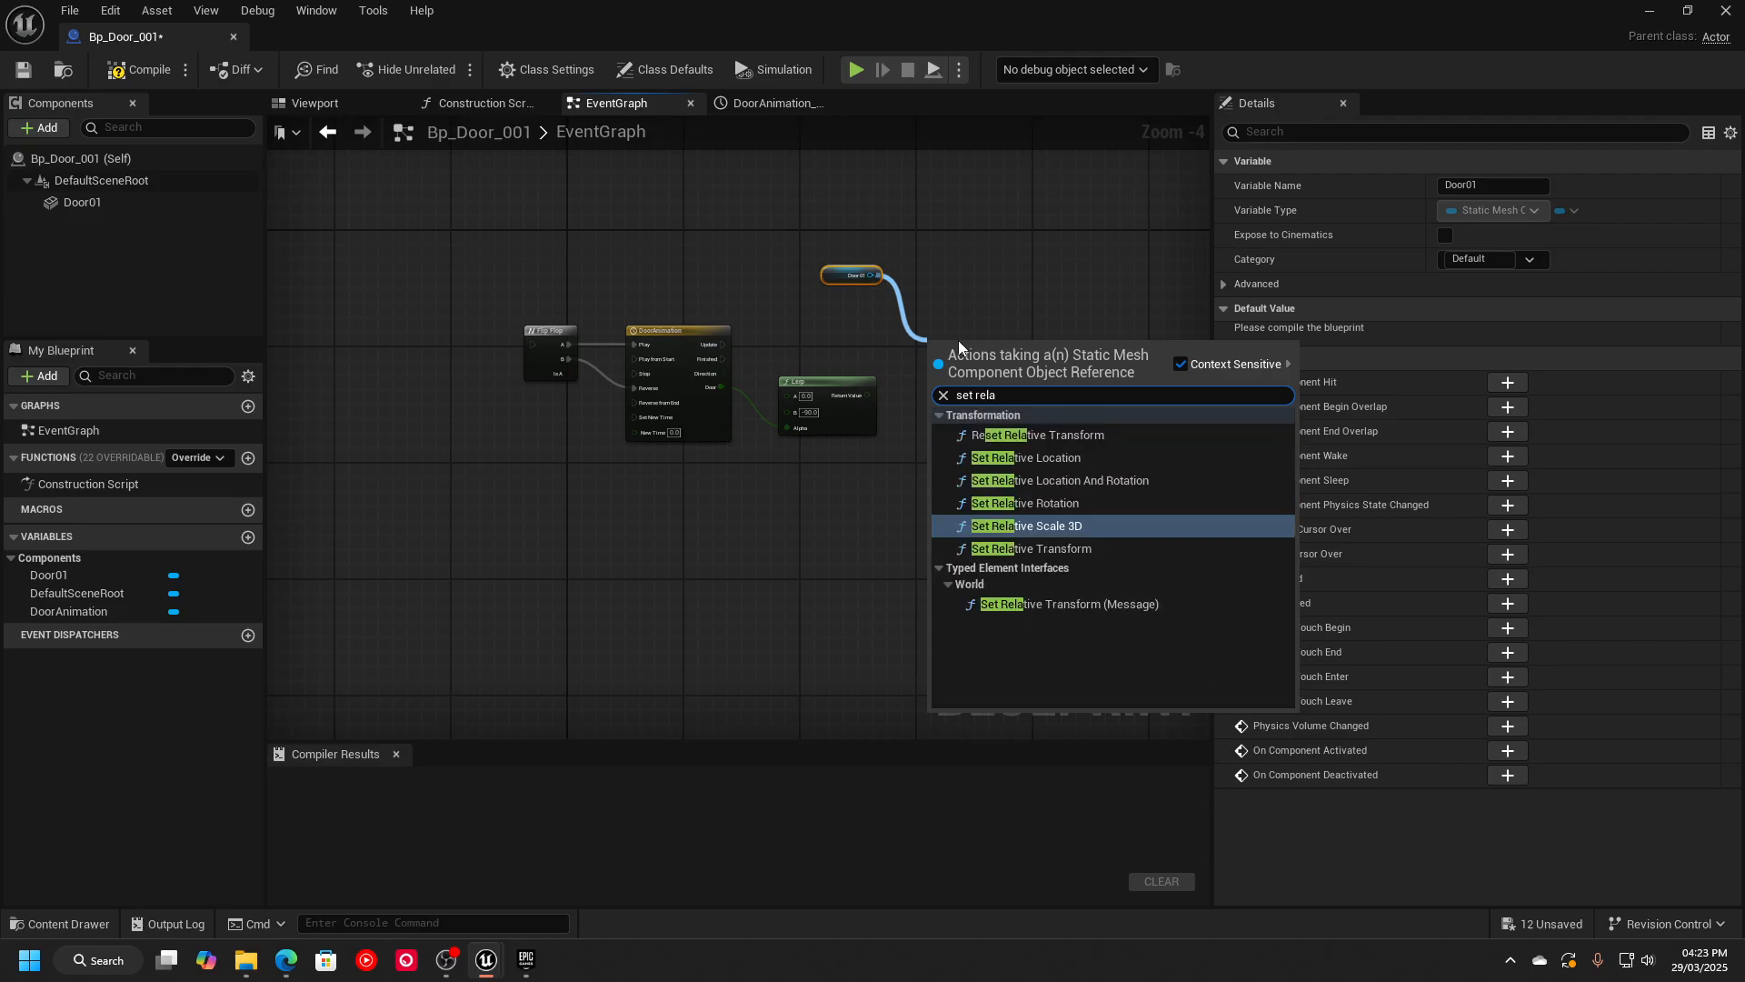
{"action": "left_click", "coordinate": [1071, 502]}
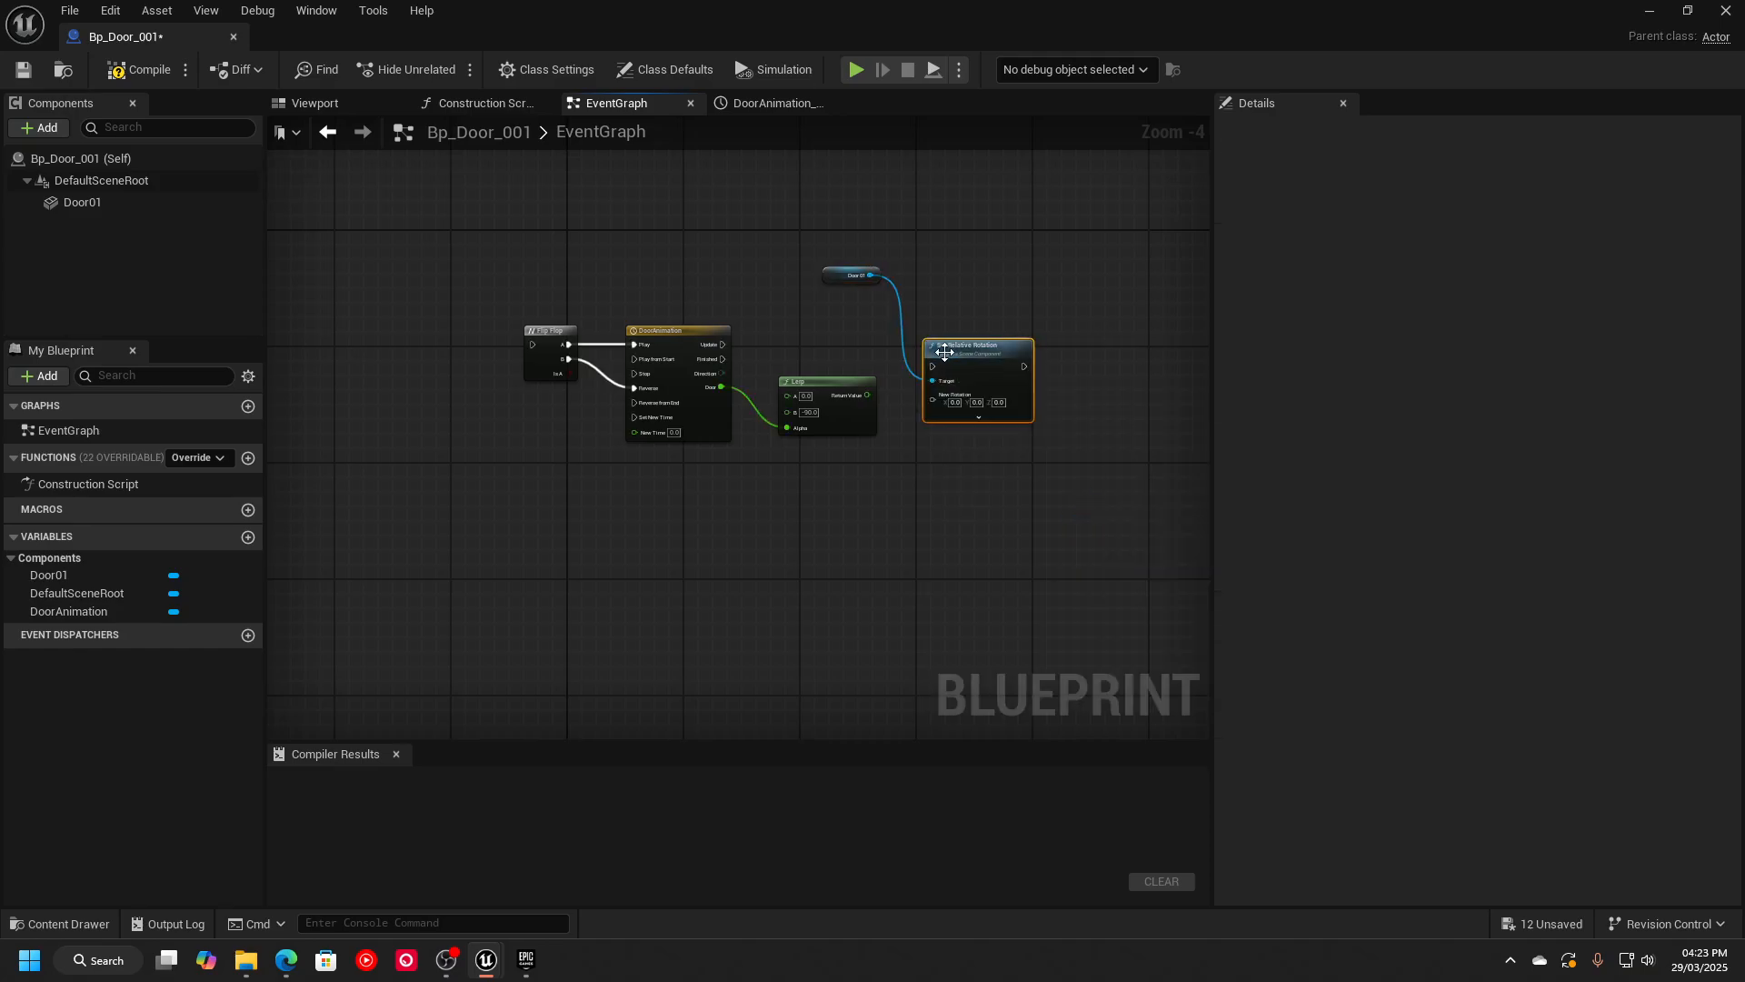
{"action": "left_click_drag", "start_coordinate": [964, 353], "coordinate": [1006, 315]}
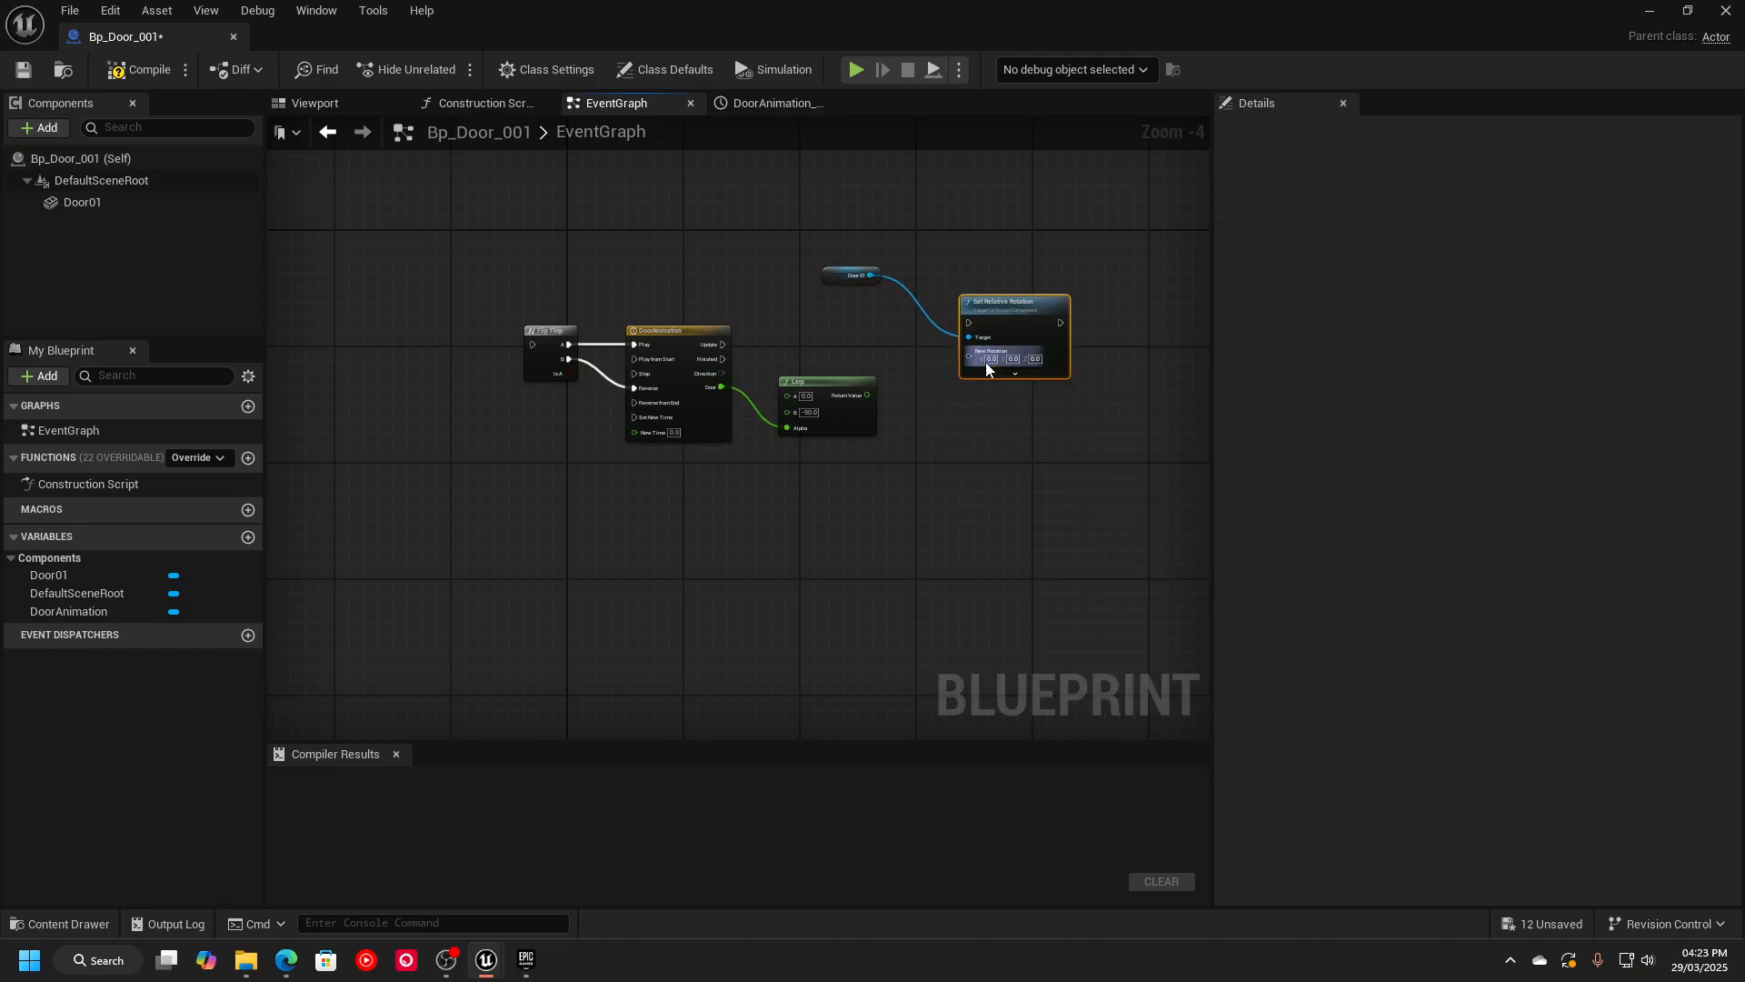
Split the New Rotation pin of Set Relative Rotation and connect the Lerp's Return Value to New Rotation Z (Yaw).
{"action": "right_click", "coordinate": [971, 357]}
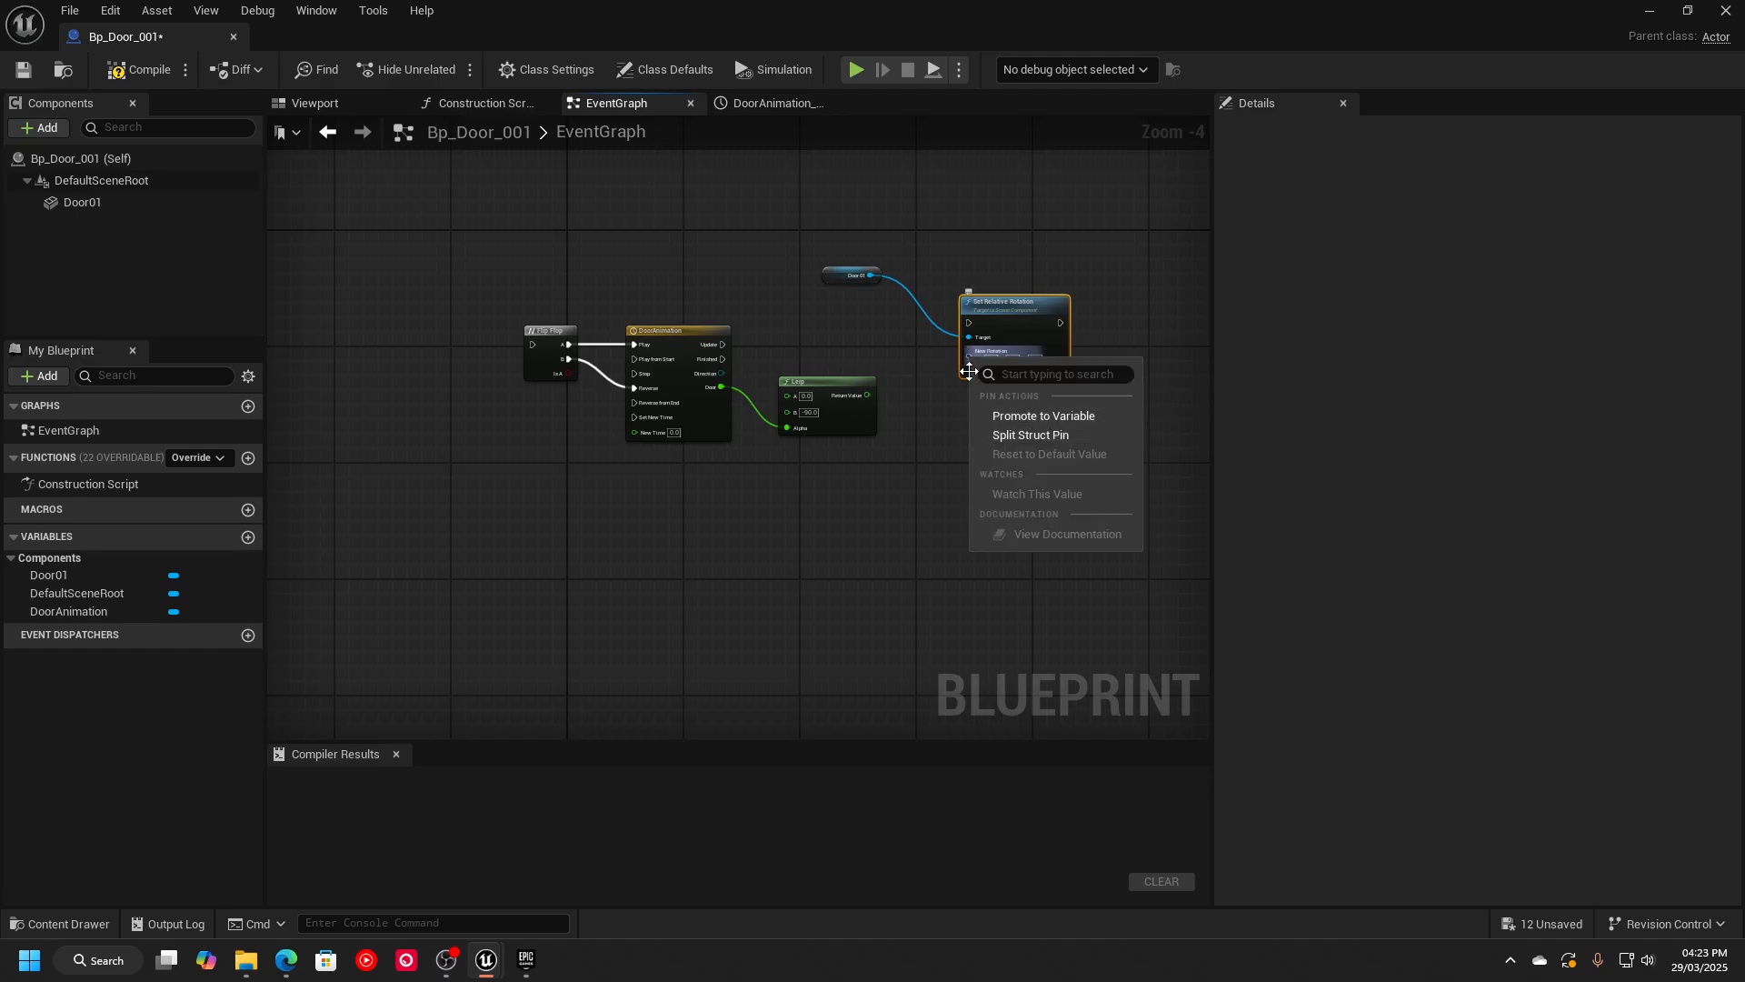
{"action": "left_click", "coordinate": [1030, 434]}
{"action": "scroll", "coordinate": [980, 520], "scroll_direction": "up", "scroll_amount": 3}
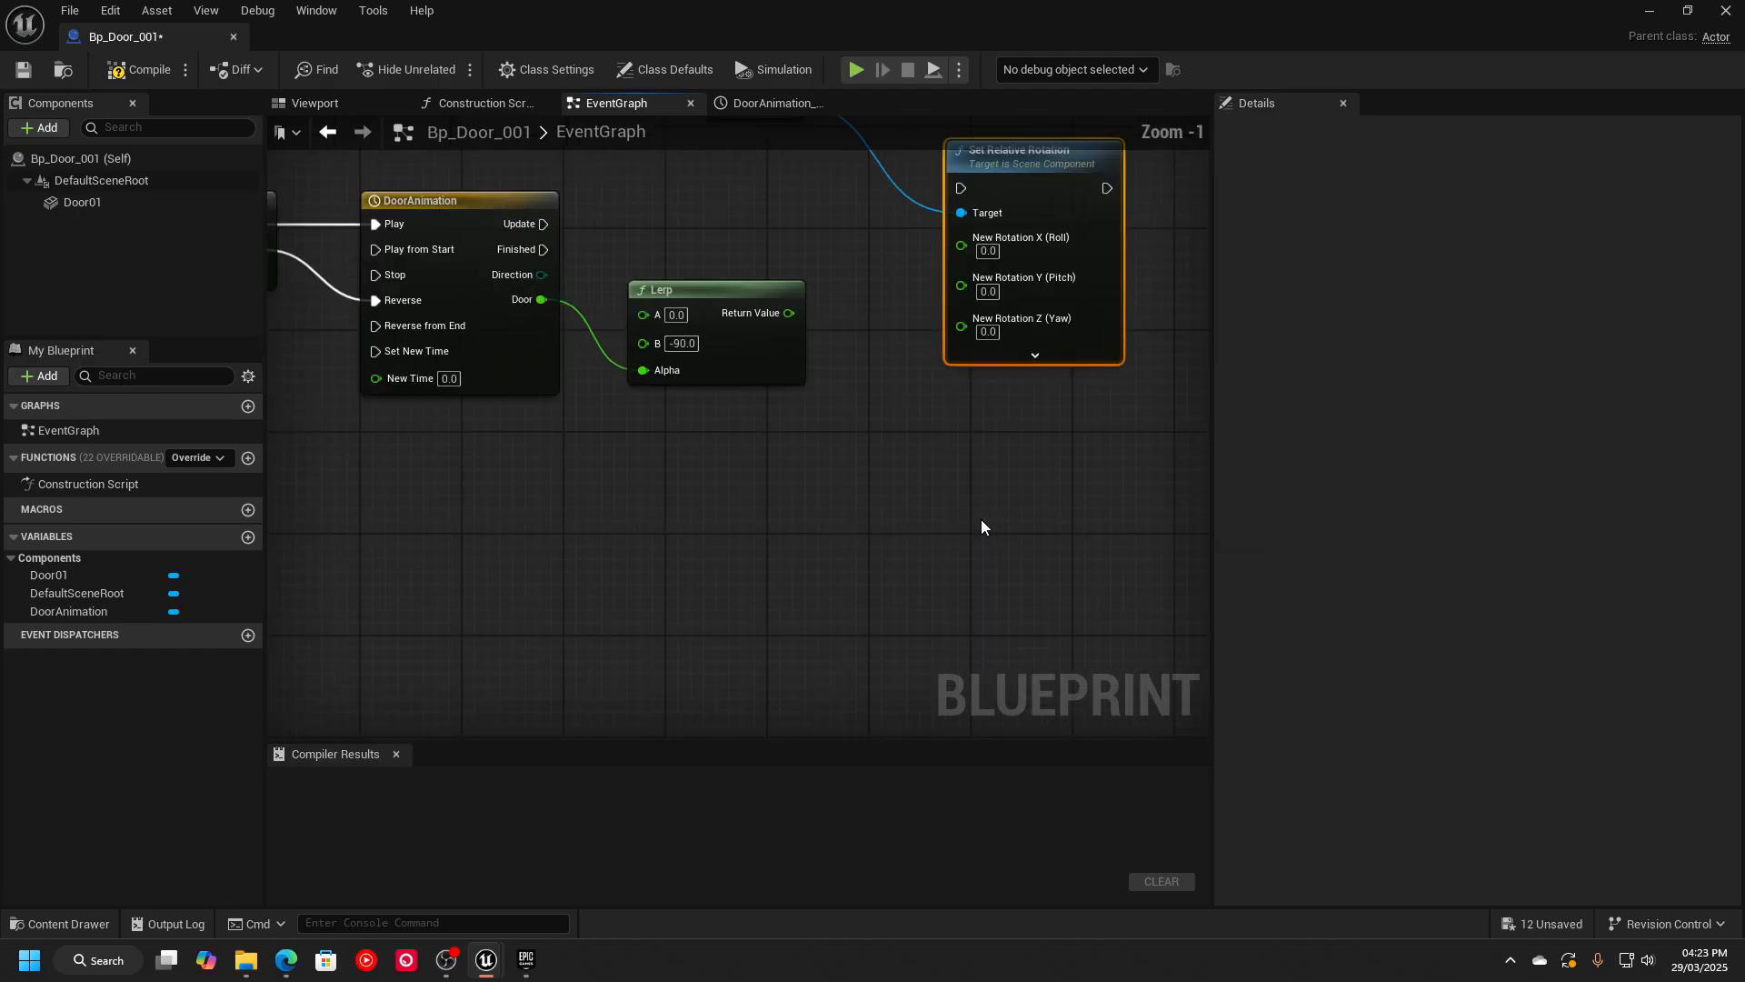
{"action": "mouse_move", "coordinate": [980, 520]}
{"action": "right_mouse_down"}
{"action": "mouse_move", "coordinate": [1005, 461]}
{"action": "mouse_move", "coordinate": [992, 536]}
{"action": "right_mouse_up"}
{"action": "left_click_drag", "start_coordinate": [1014, 269], "coordinate": [990, 276]}
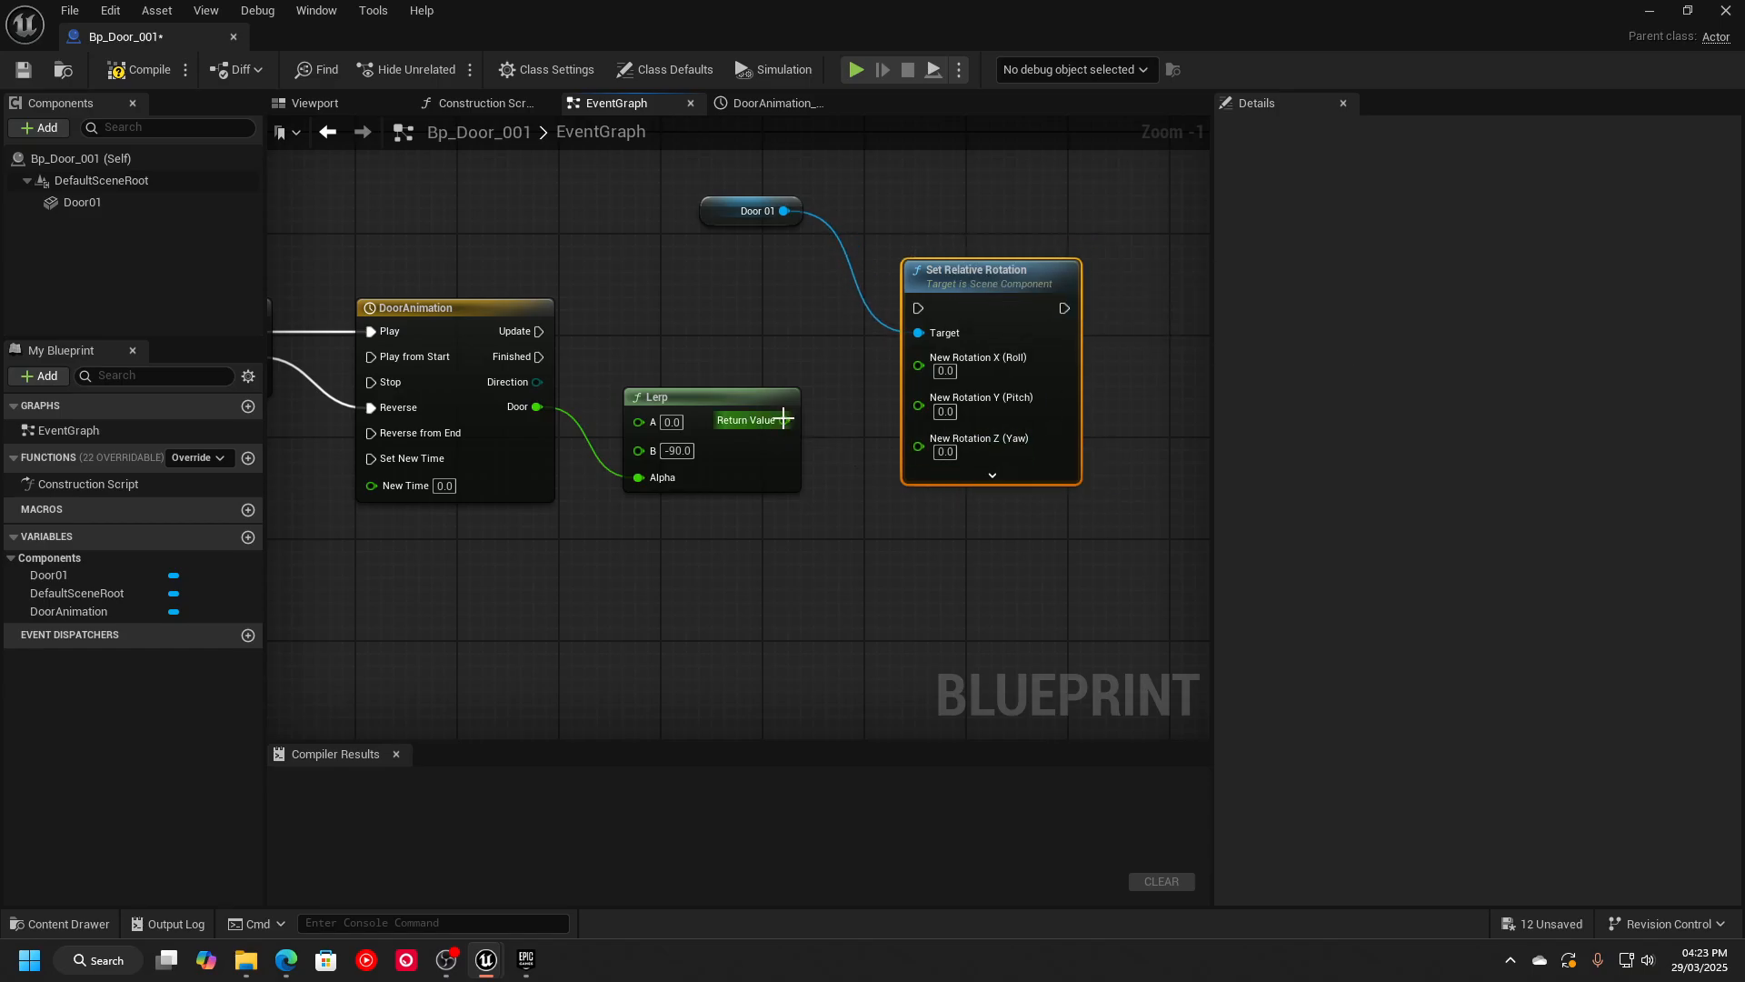
{"action": "left_click_drag", "start_coordinate": [785, 420], "coordinate": [921, 447]}
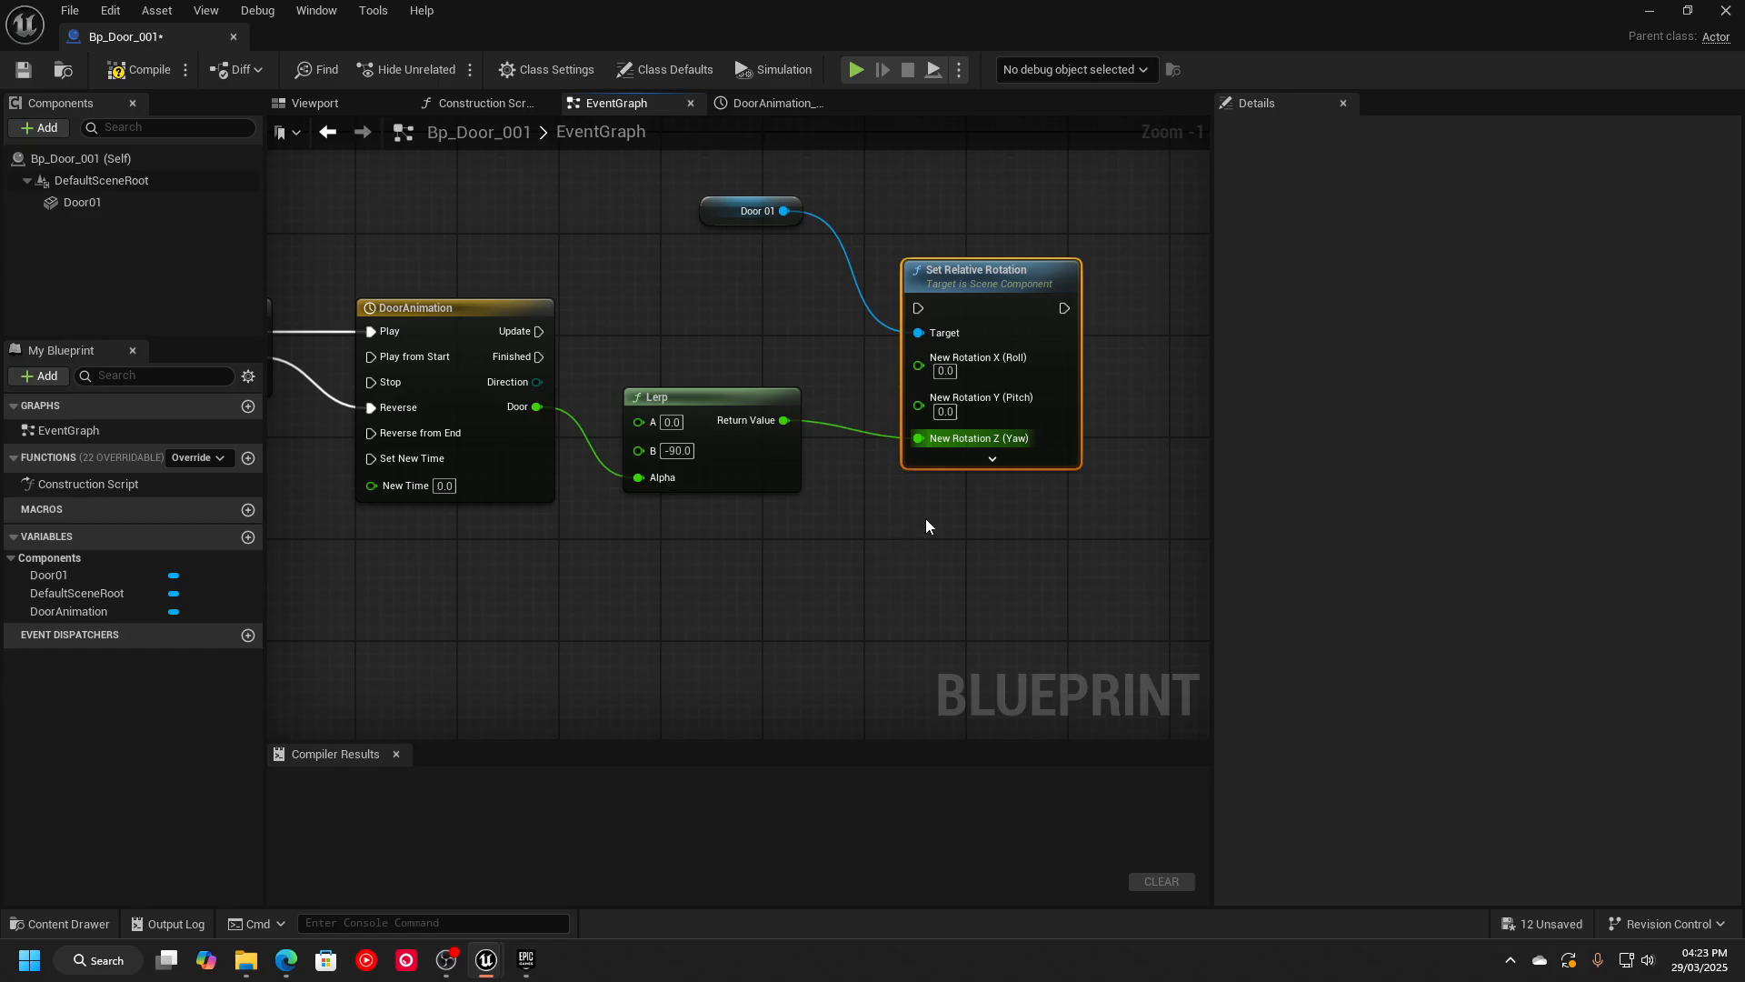
Connect DoorAnimation's Update output to the execution input of Set Relative Rotation and align the node with the wire.
{"action": "scroll", "coordinate": [662, 611], "scroll_direction": "down", "scroll_amount": 2}
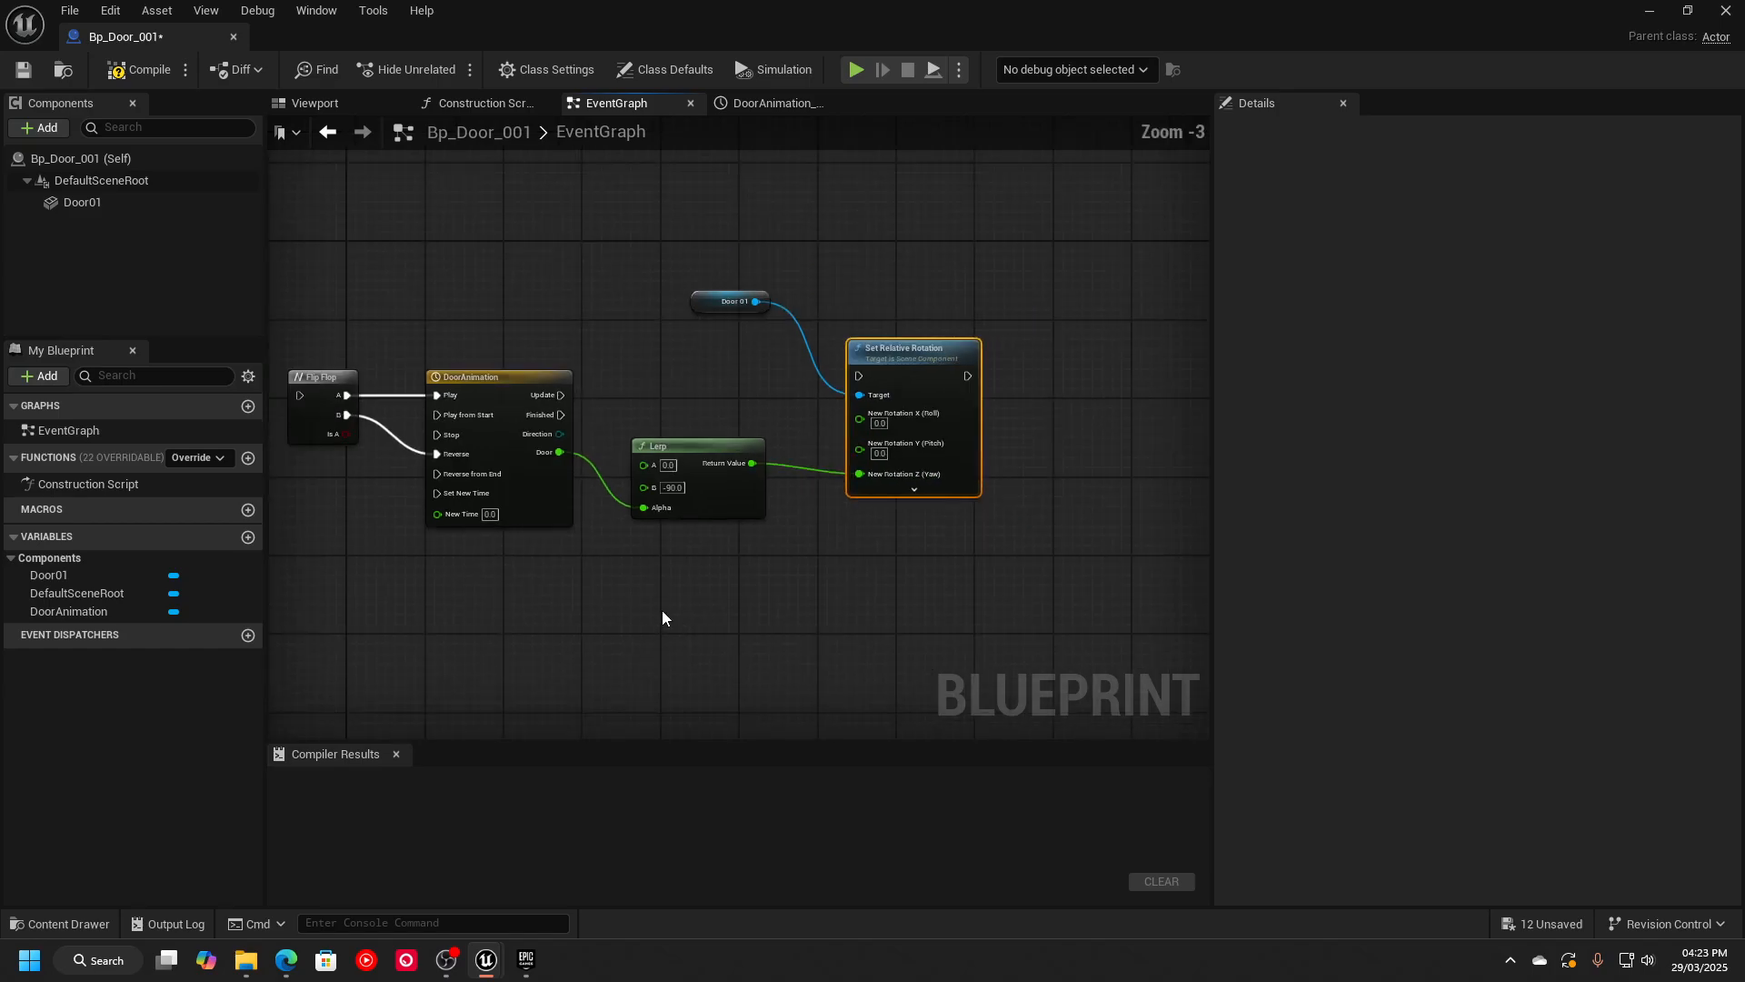
{"action": "right_click_drag", "start_coordinate": [662, 618], "coordinate": [755, 583]}
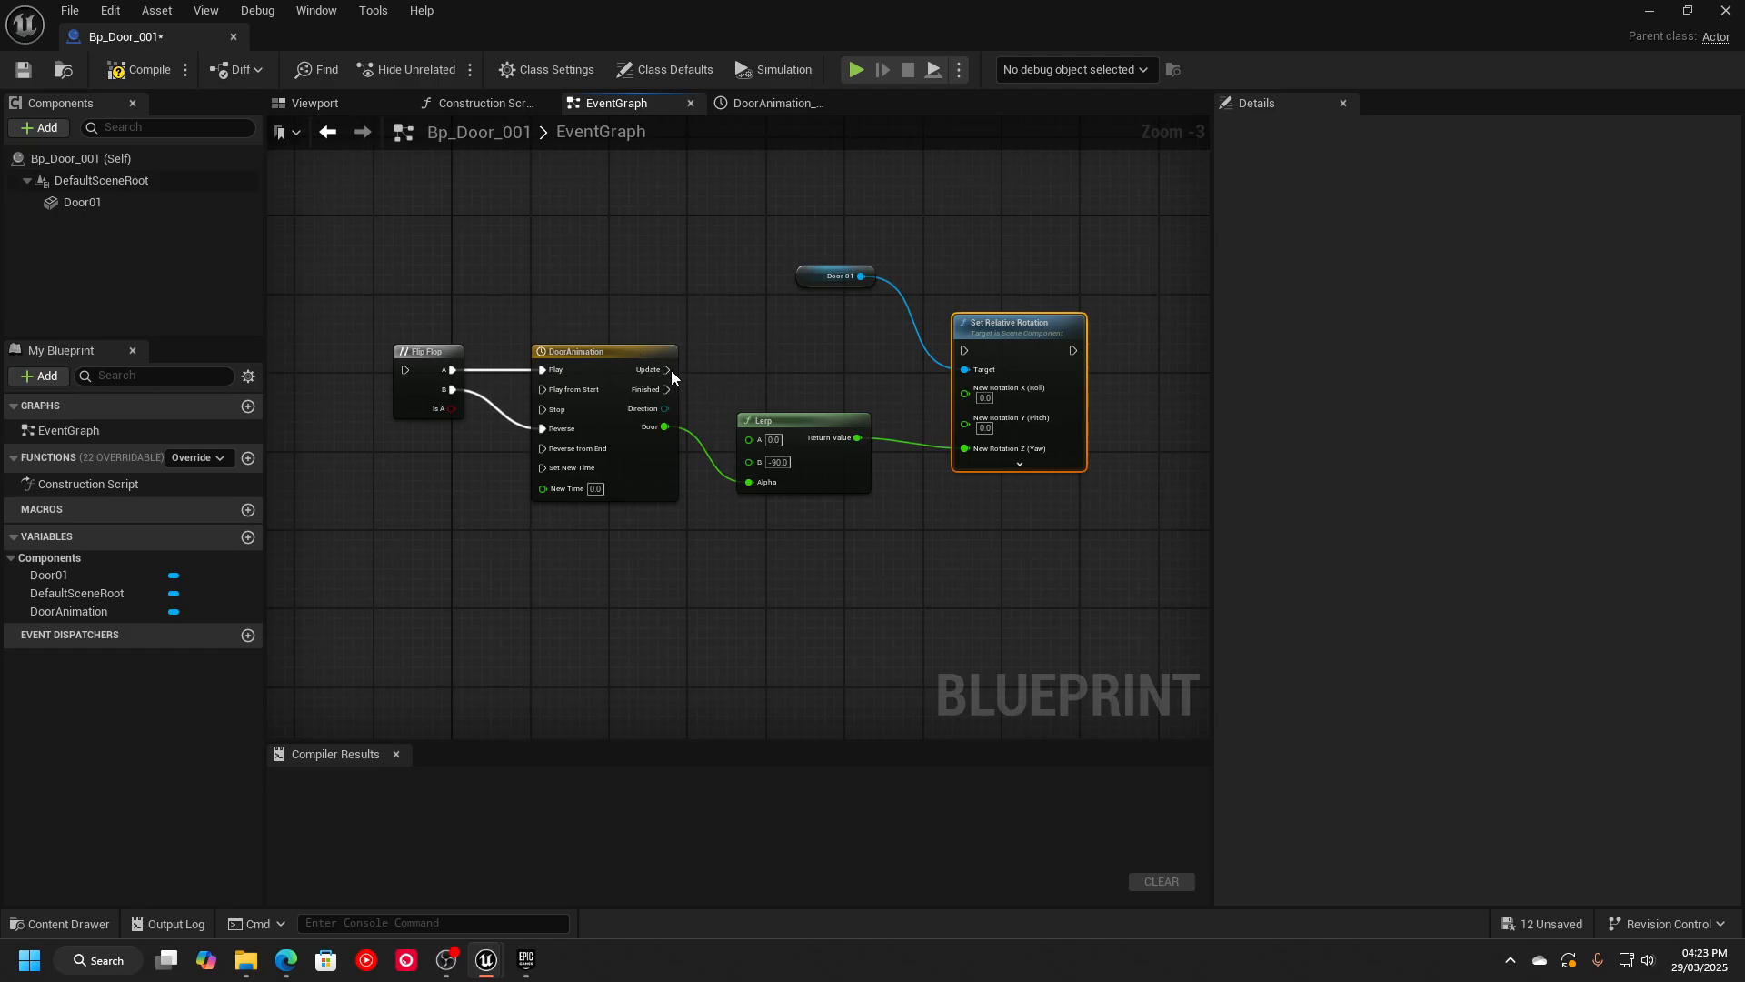
{"action": "left_click_drag", "start_coordinate": [666, 369], "coordinate": [1009, 360]}
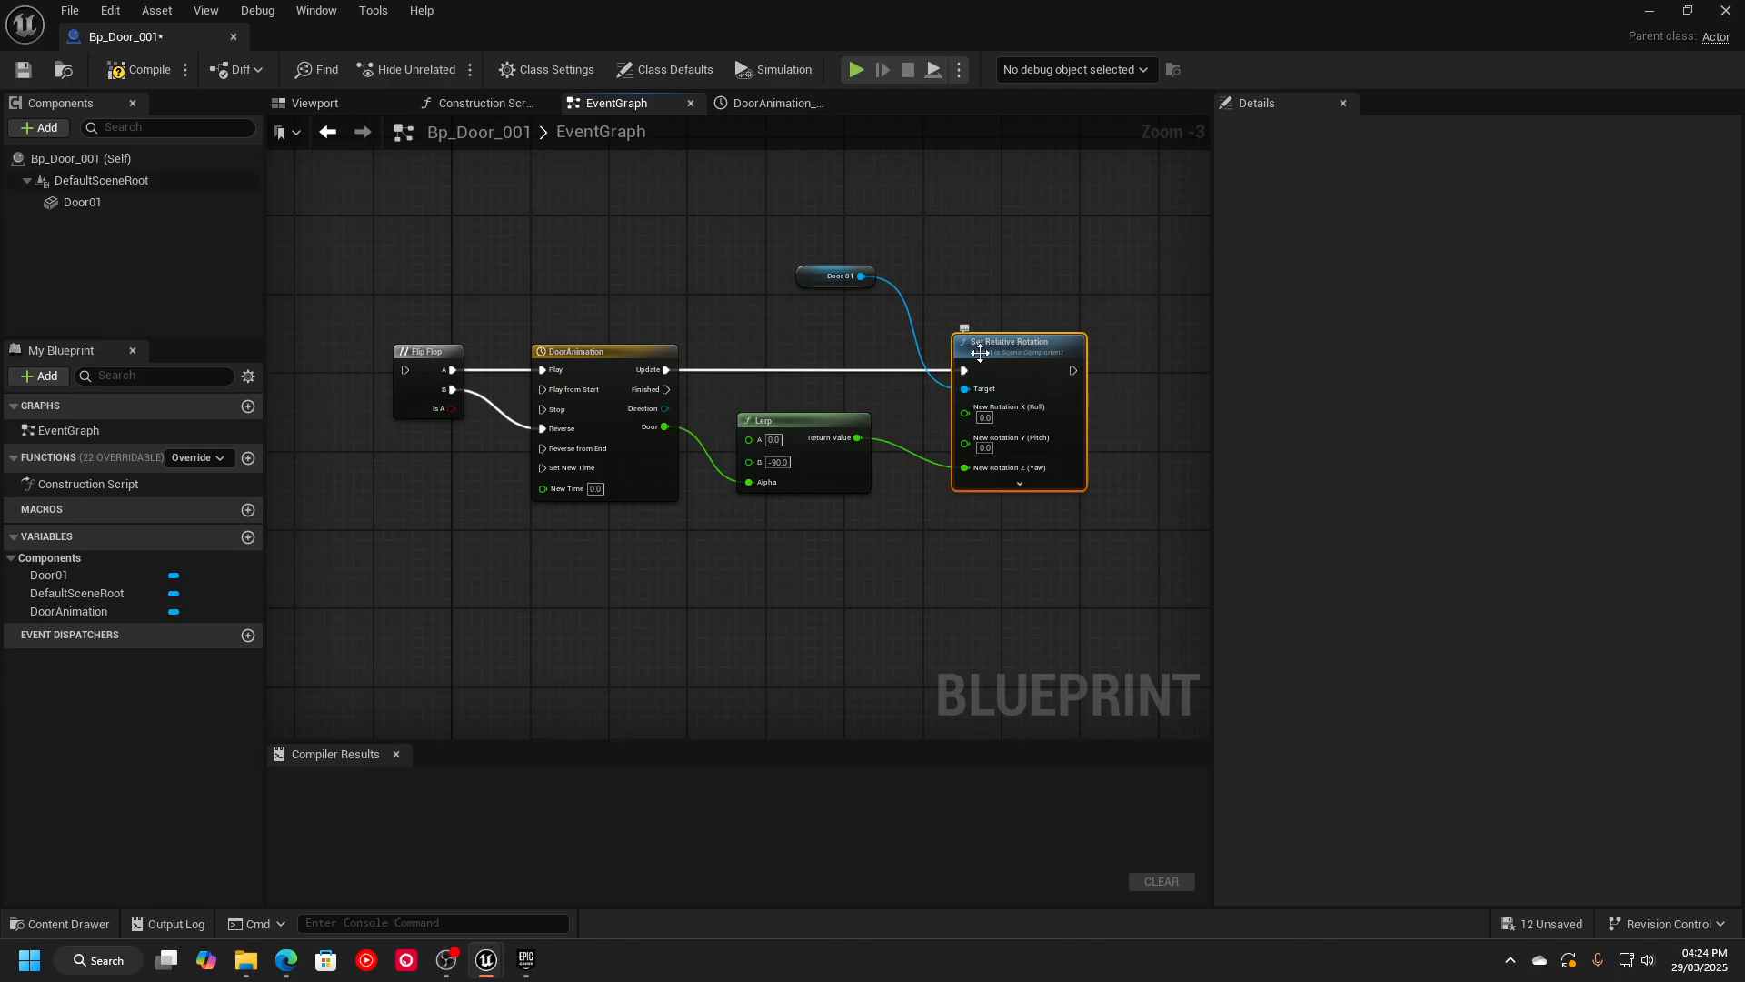
Add Bpi Interaction to the Blueprint's implemented interfaces in its class settings.
{"action": "right_click_drag", "start_coordinate": [415, 278], "coordinate": [582, 281]}
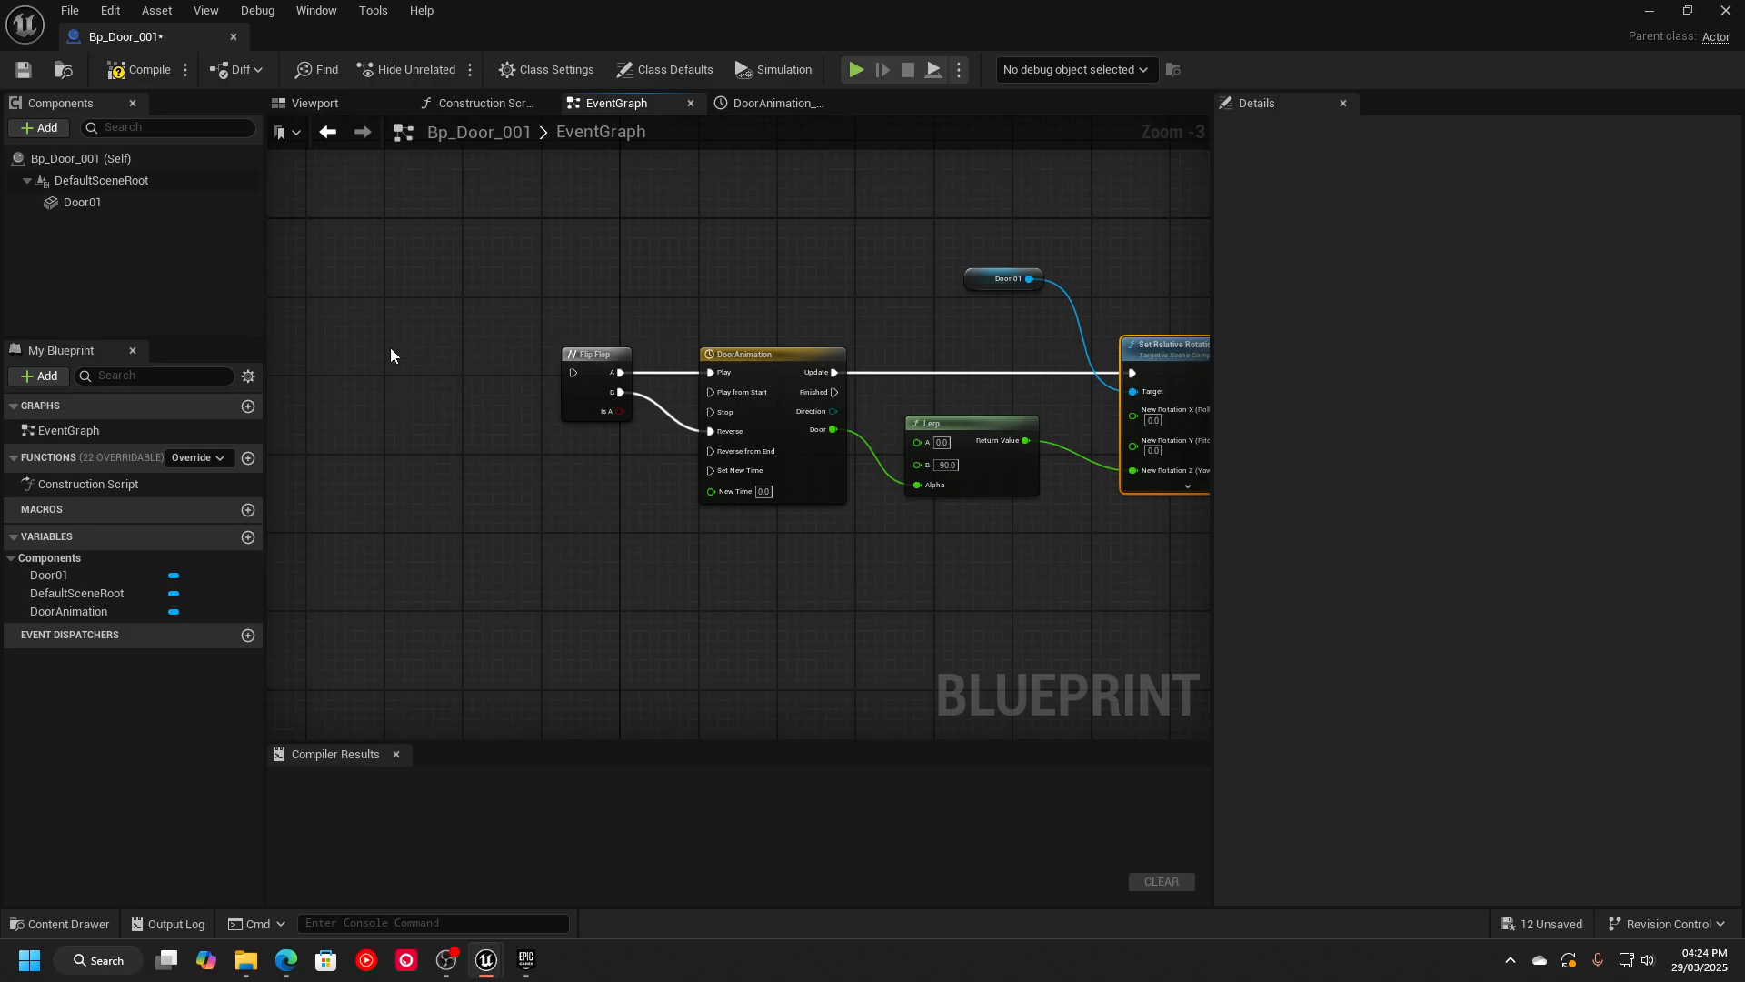
{"action": "left_click", "coordinate": [546, 69]}
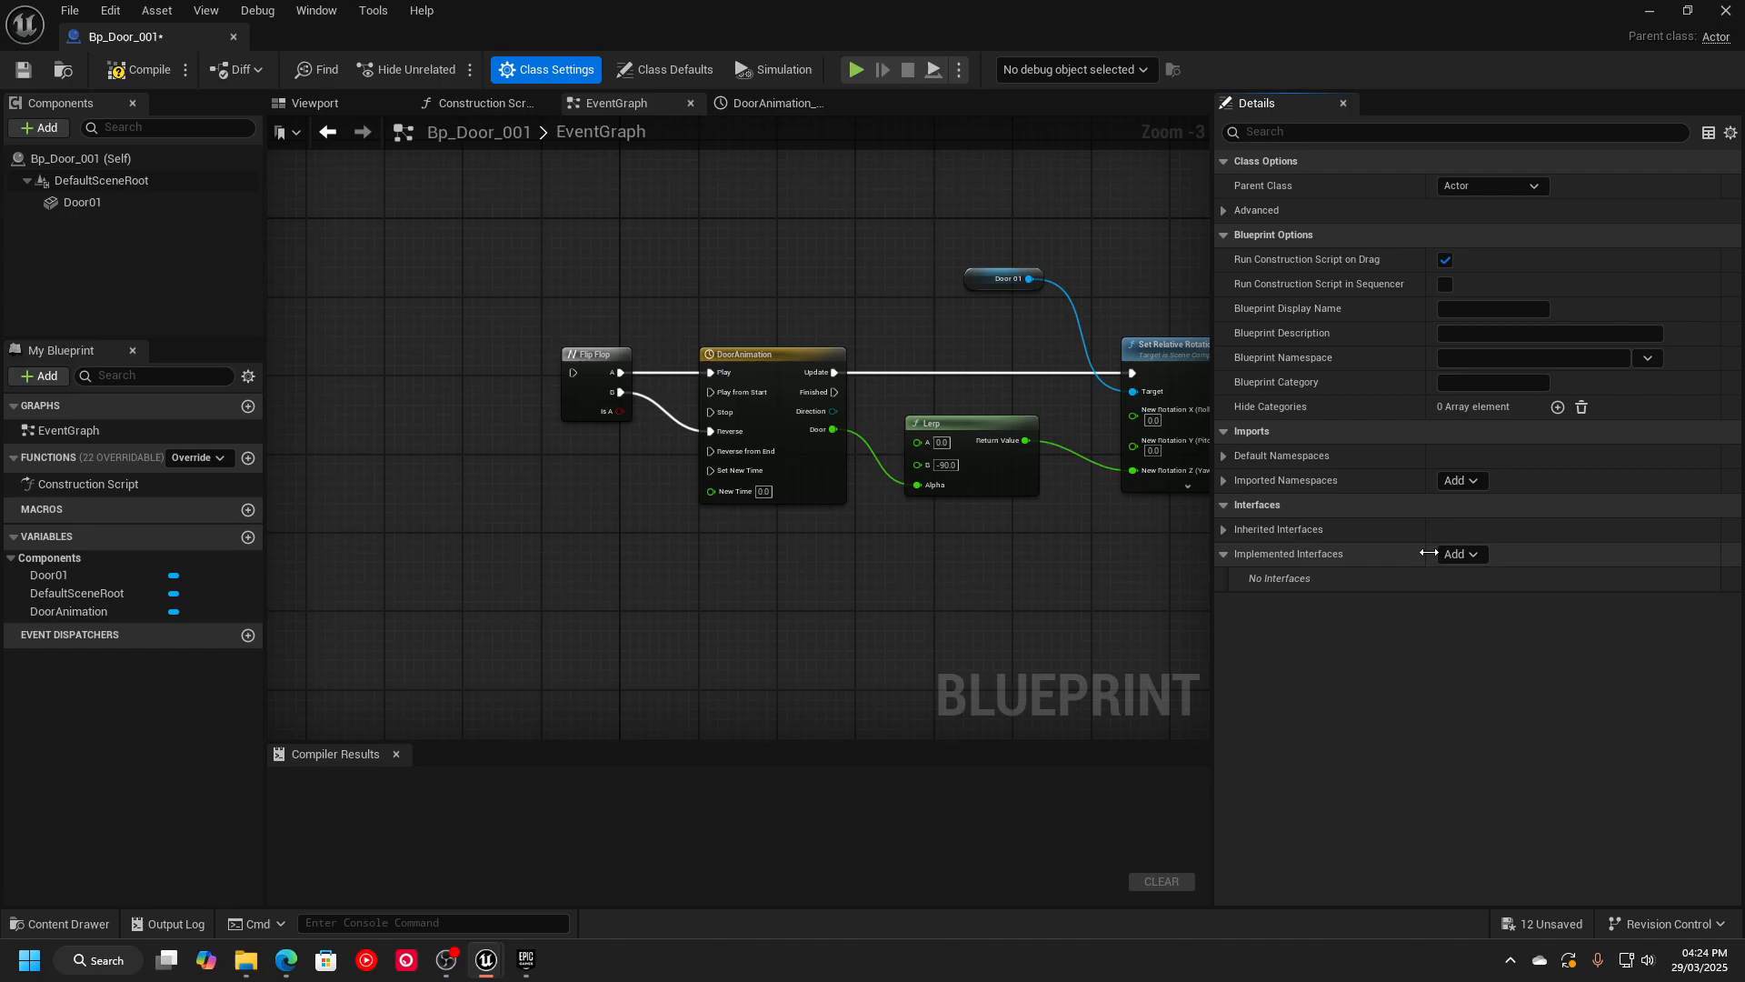
{"action": "left_click", "coordinate": [1460, 554]}
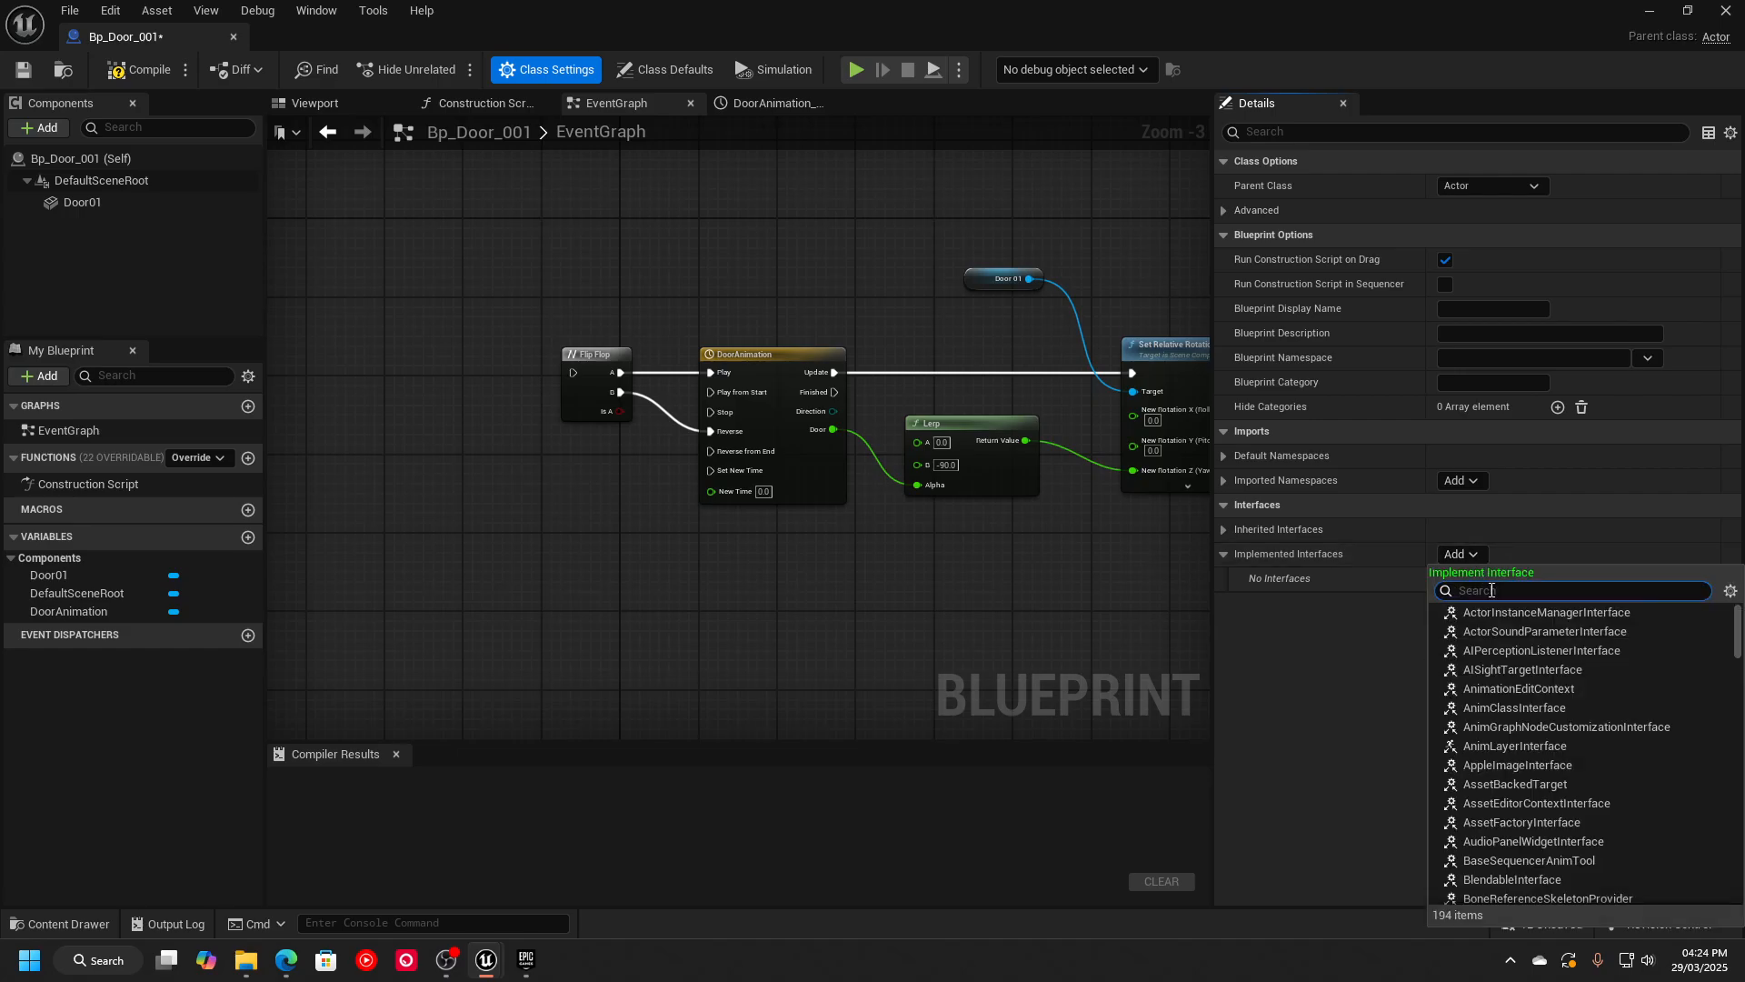
{"action": "type", "text": "bpi"}
{"action": "left_click", "coordinate": [1545, 615]}
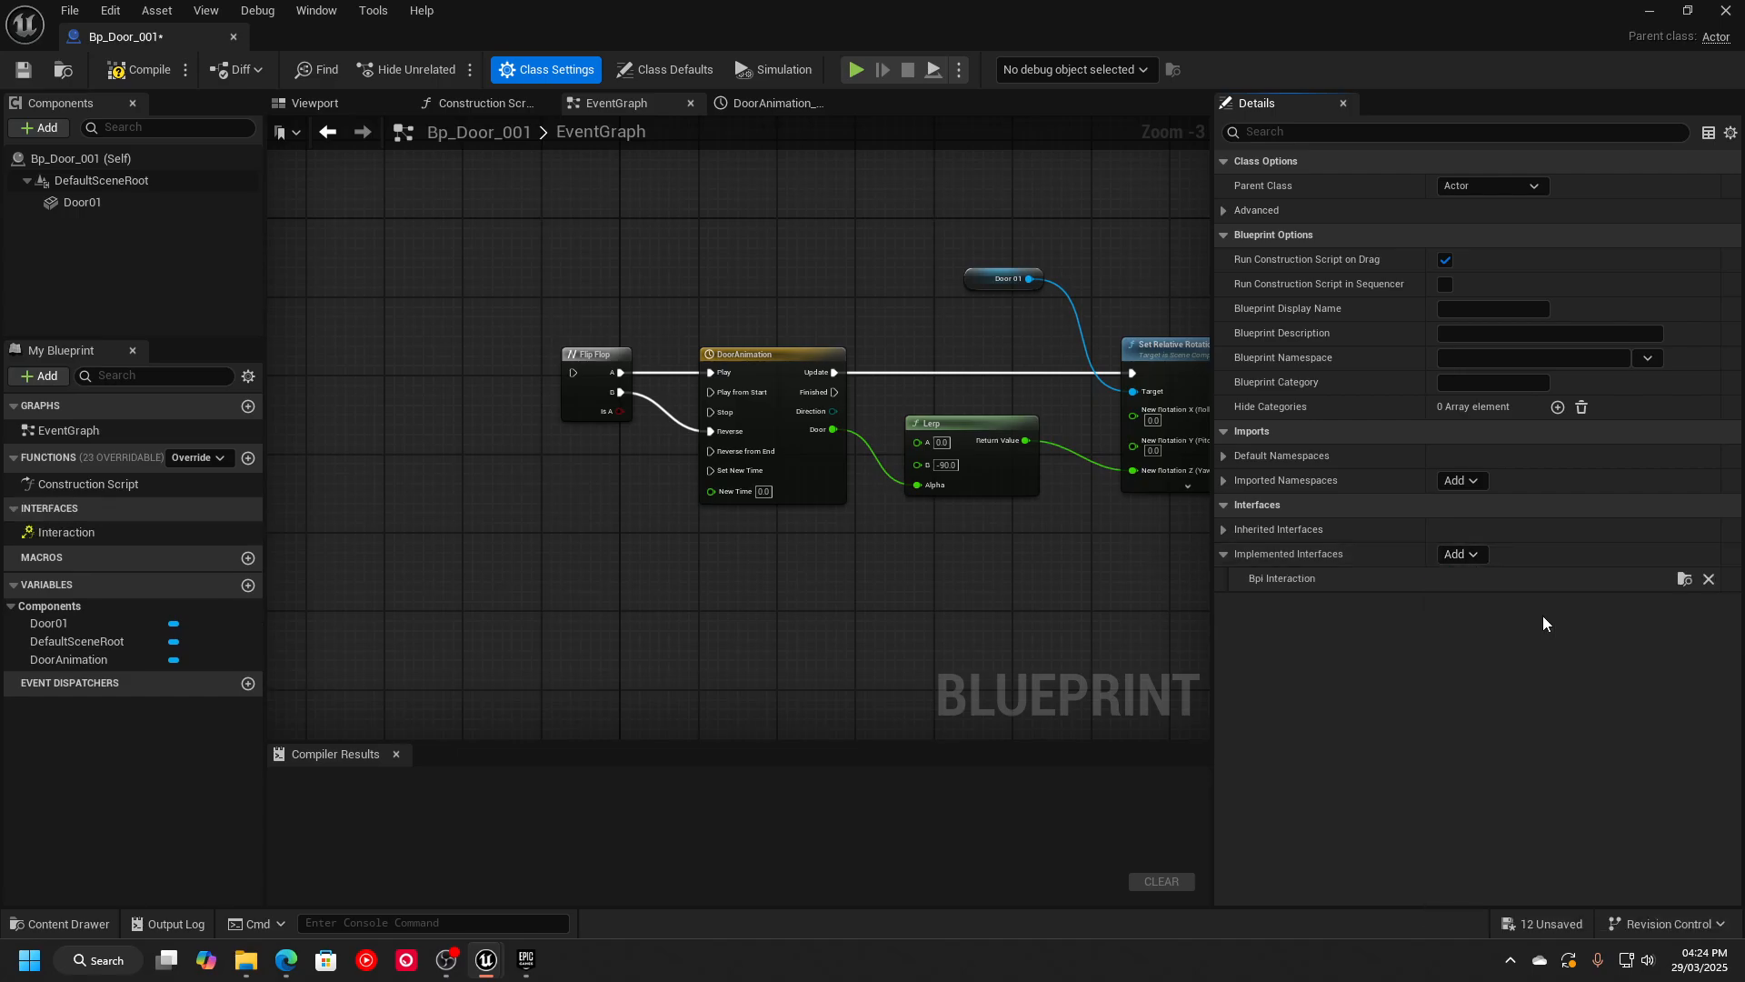
Add the Event Interaction node, connect it to the Flip Flop's execution input, and align the two nodes.
{"action": "double_click", "coordinate": [105, 533]}
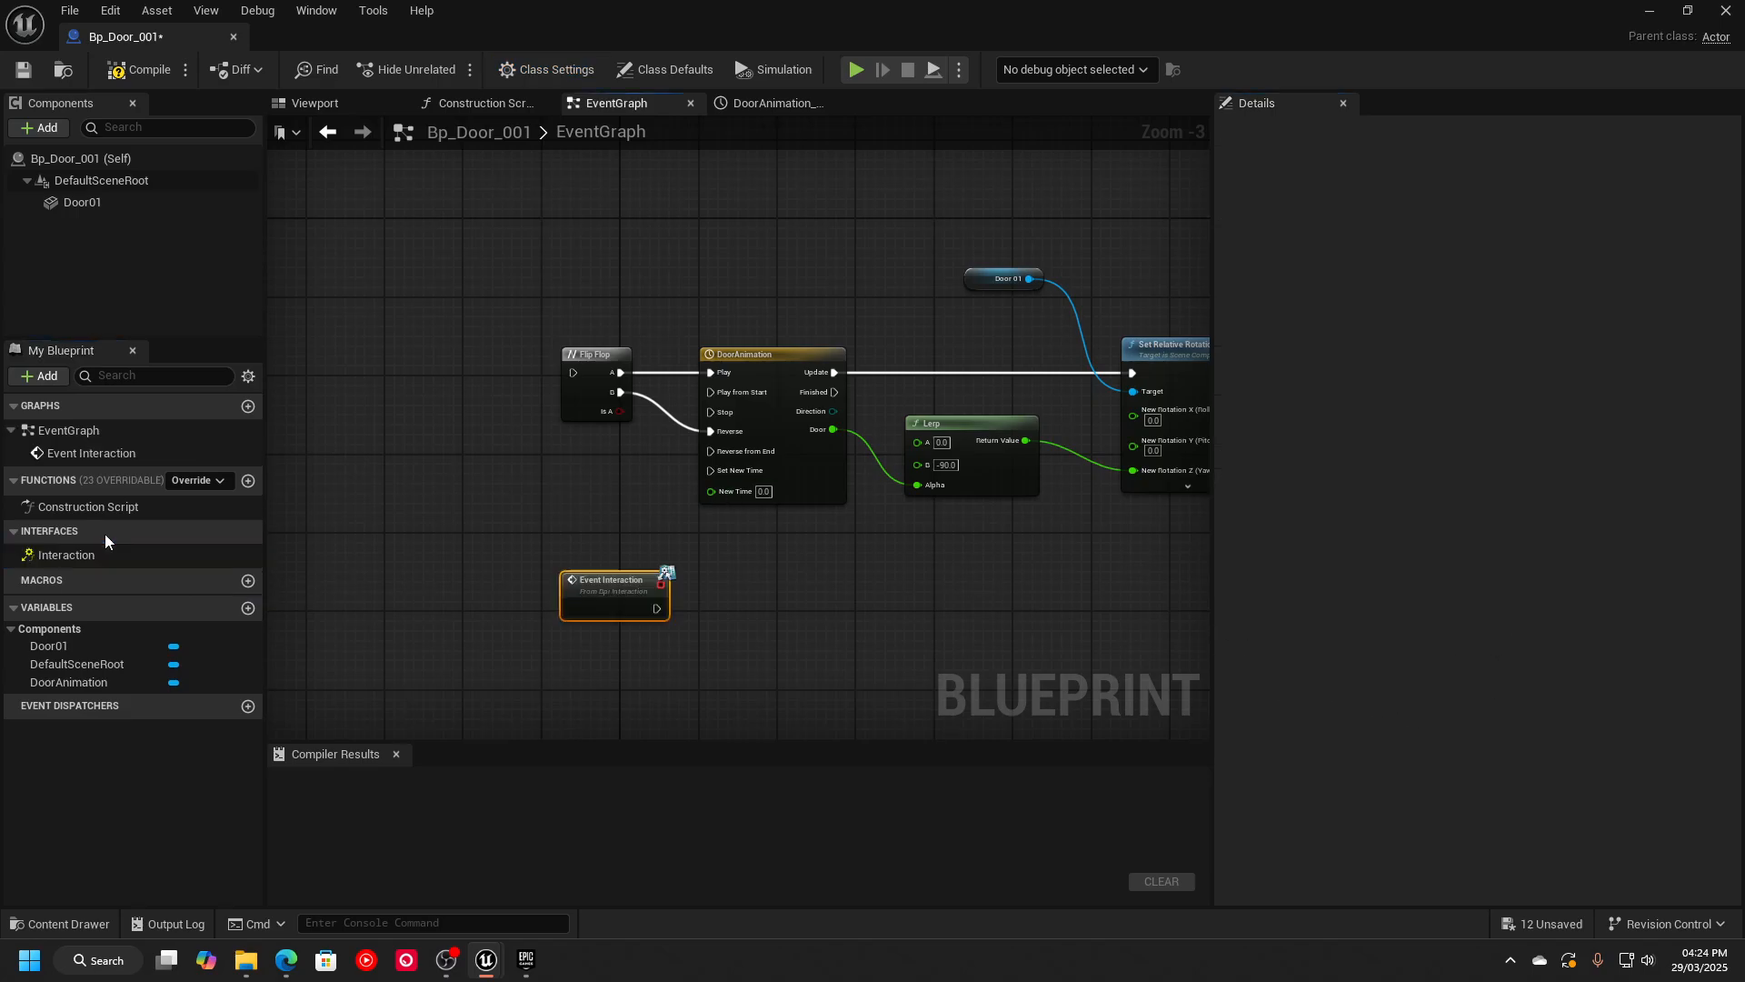
{"action": "right_click_drag", "start_coordinate": [732, 330], "coordinate": [792, 453]}
{"action": "left_click_drag", "start_coordinate": [791, 550], "coordinate": [735, 221]}
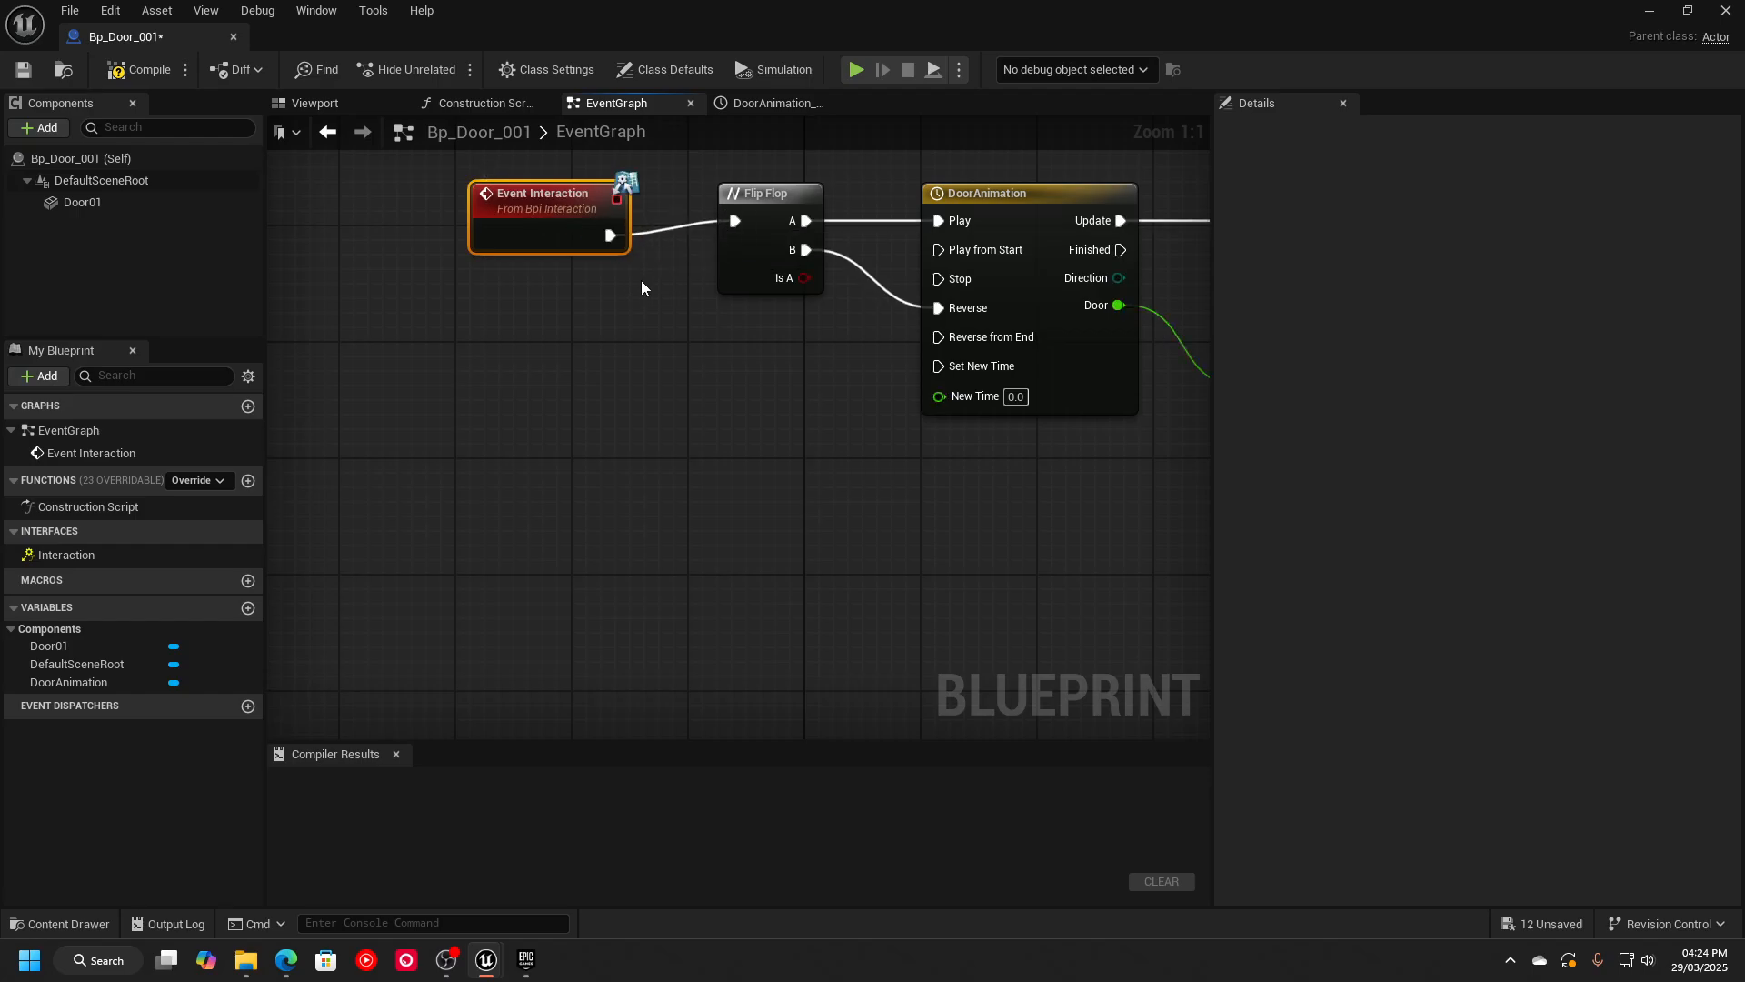
{"action": "left_click_drag", "start_coordinate": [565, 194], "coordinate": [580, 179]}
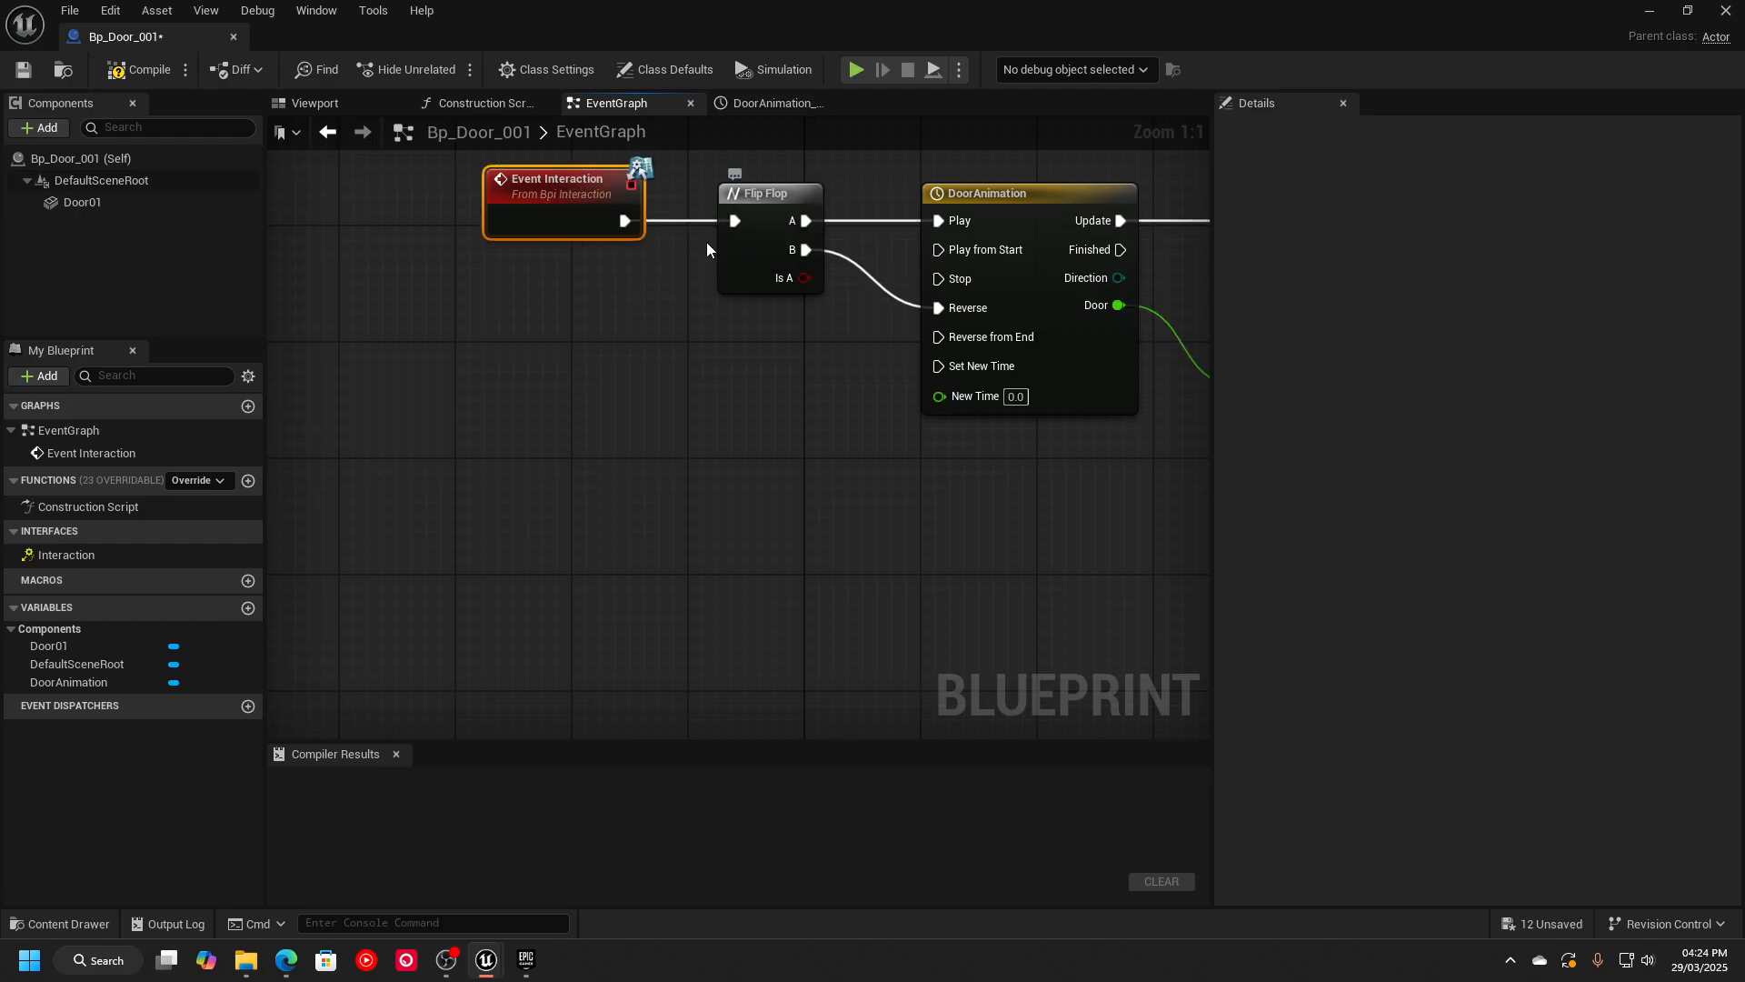
Wrap all nodes of the door logic in a comment box titled SIMPLE DOOR.
{"action": "right_click_drag", "start_coordinate": [930, 485], "coordinate": [556, 534]}
{"action": "right_click_drag", "start_coordinate": [1079, 535], "coordinate": [687, 599]}
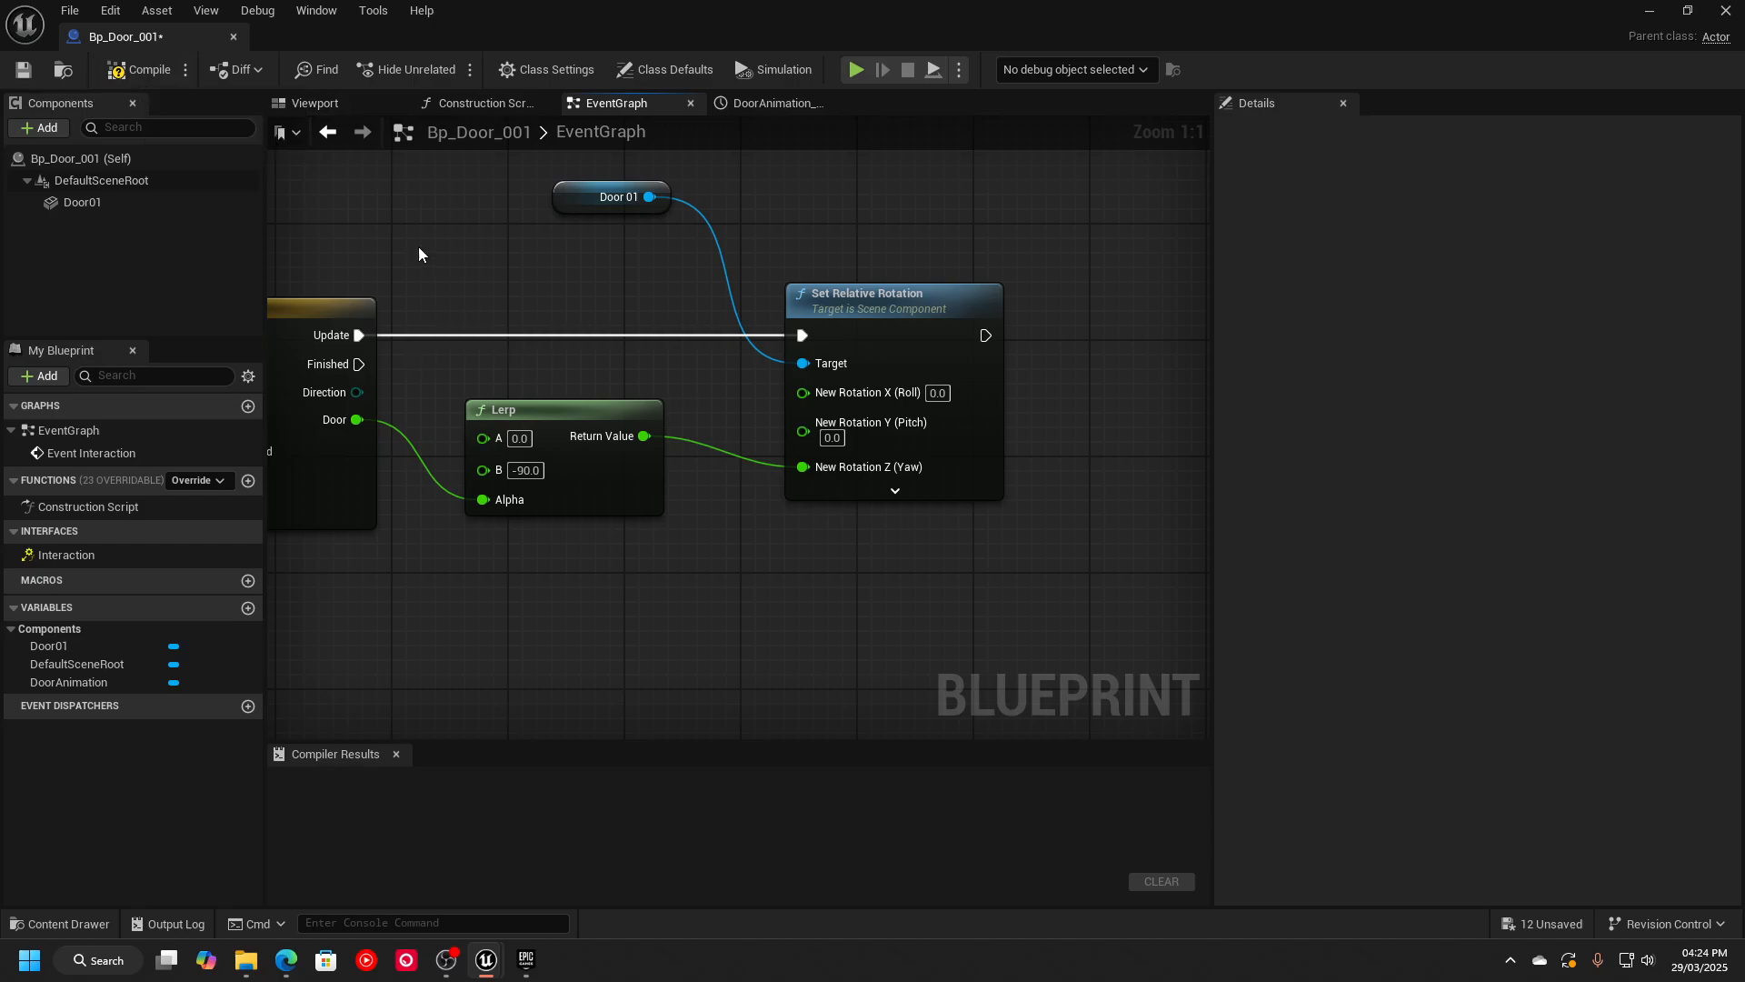
{"action": "scroll", "coordinate": [558, 339], "scroll_direction": "down", "scroll_amount": 4}
{"action": "right_click_drag", "start_coordinate": [460, 269], "coordinate": [725, 282]}
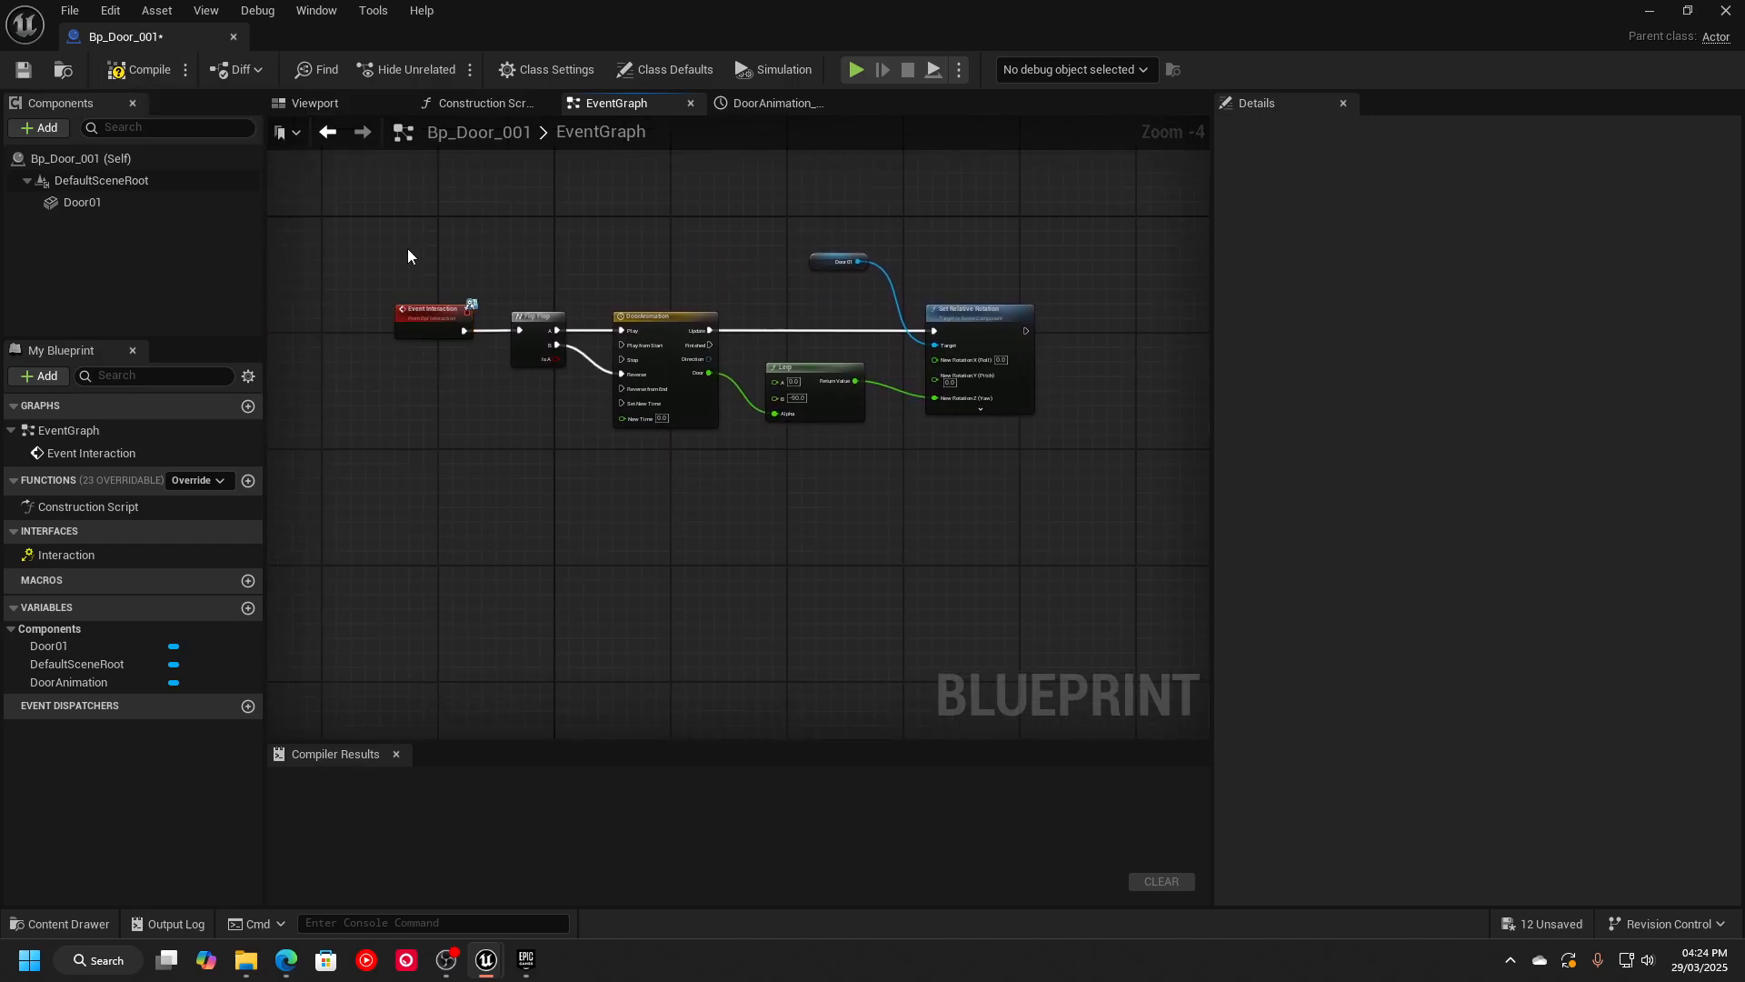
{"action": "left_click_drag", "start_coordinate": [316, 215], "coordinate": [1094, 531]}
{"action": "type", "text": "c"}
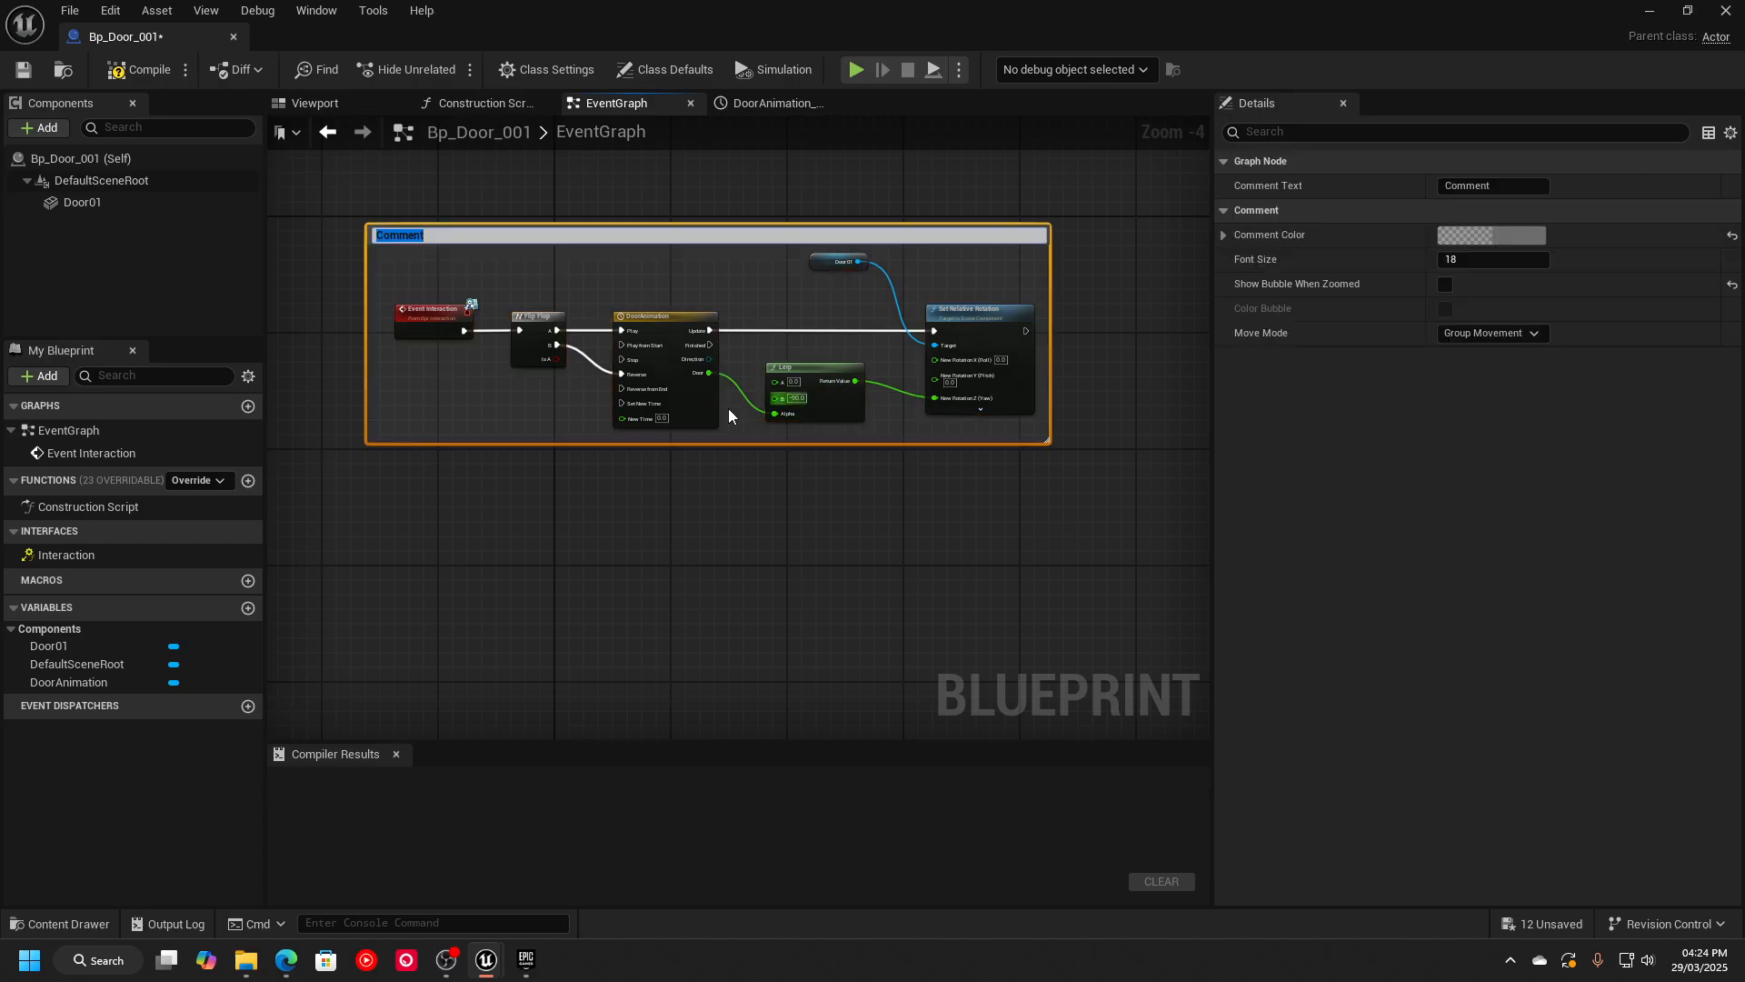
{"action": "type", "text": "DOOR"}
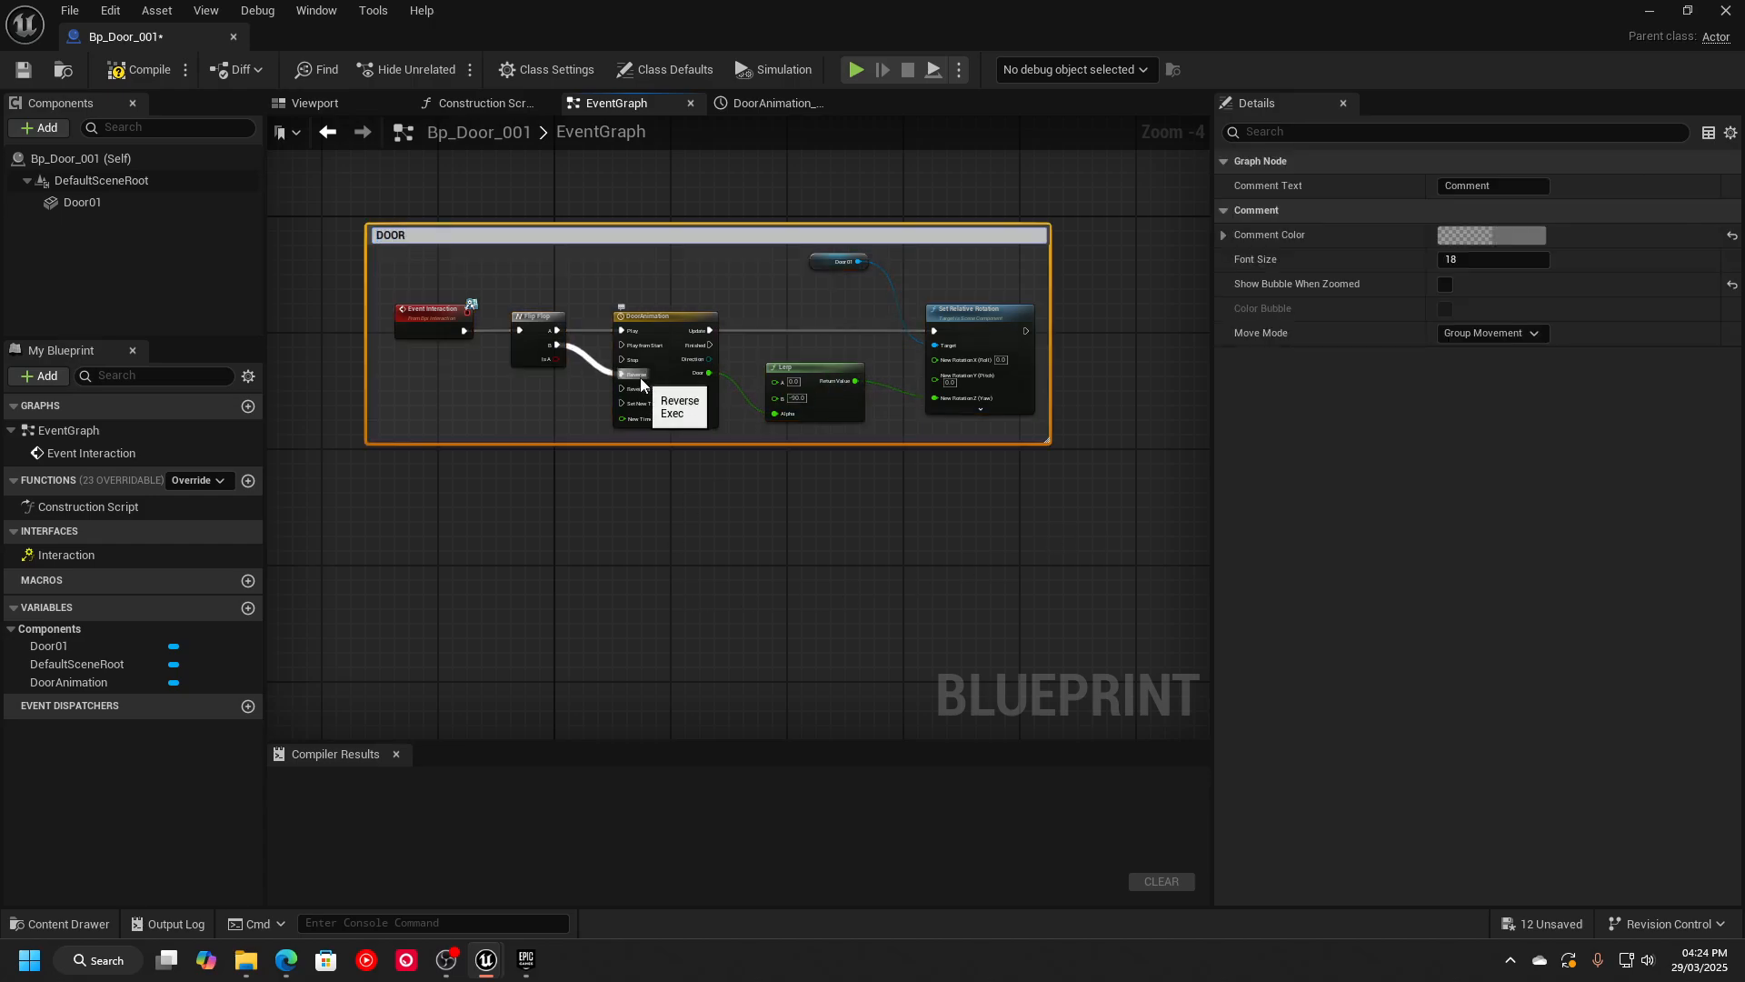
{"action": "key", "text": "Home"}
{"action": "type", "text": "SIMPLE"}
{"action": "key", "text": "Return"}
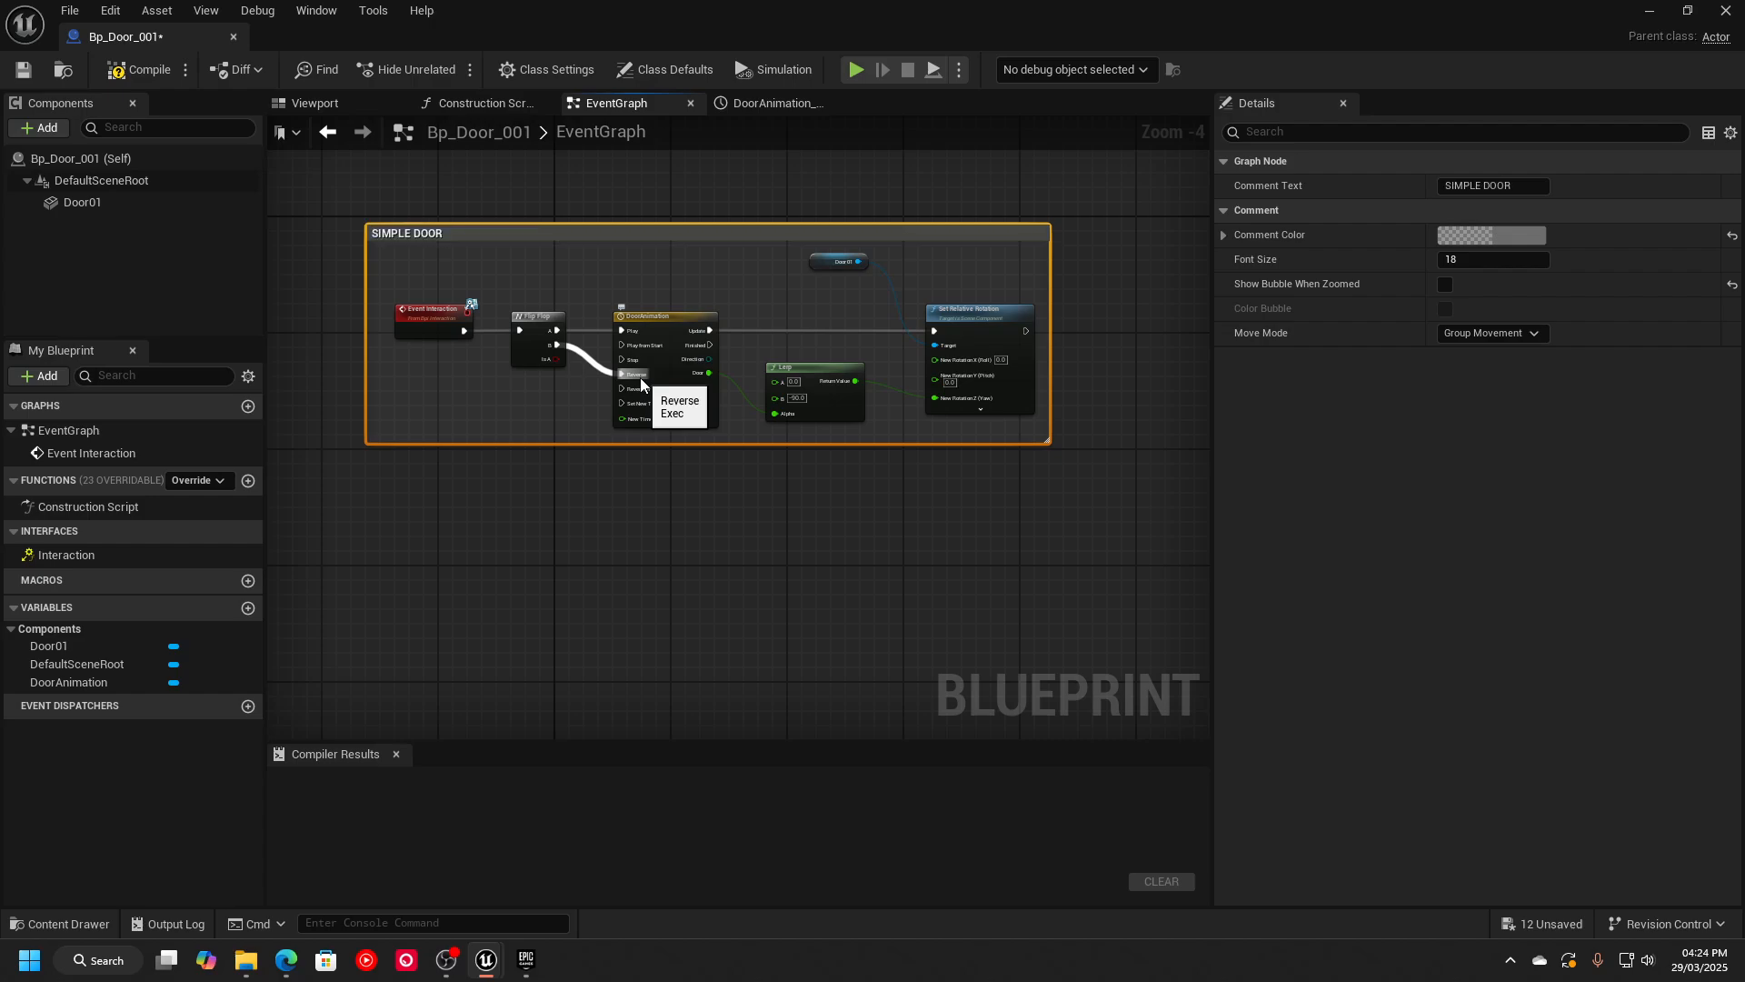
Compile and save the door Blueprint, and return to the ThirdPersonMap level.
{"action": "left_click", "coordinate": [131, 73]}
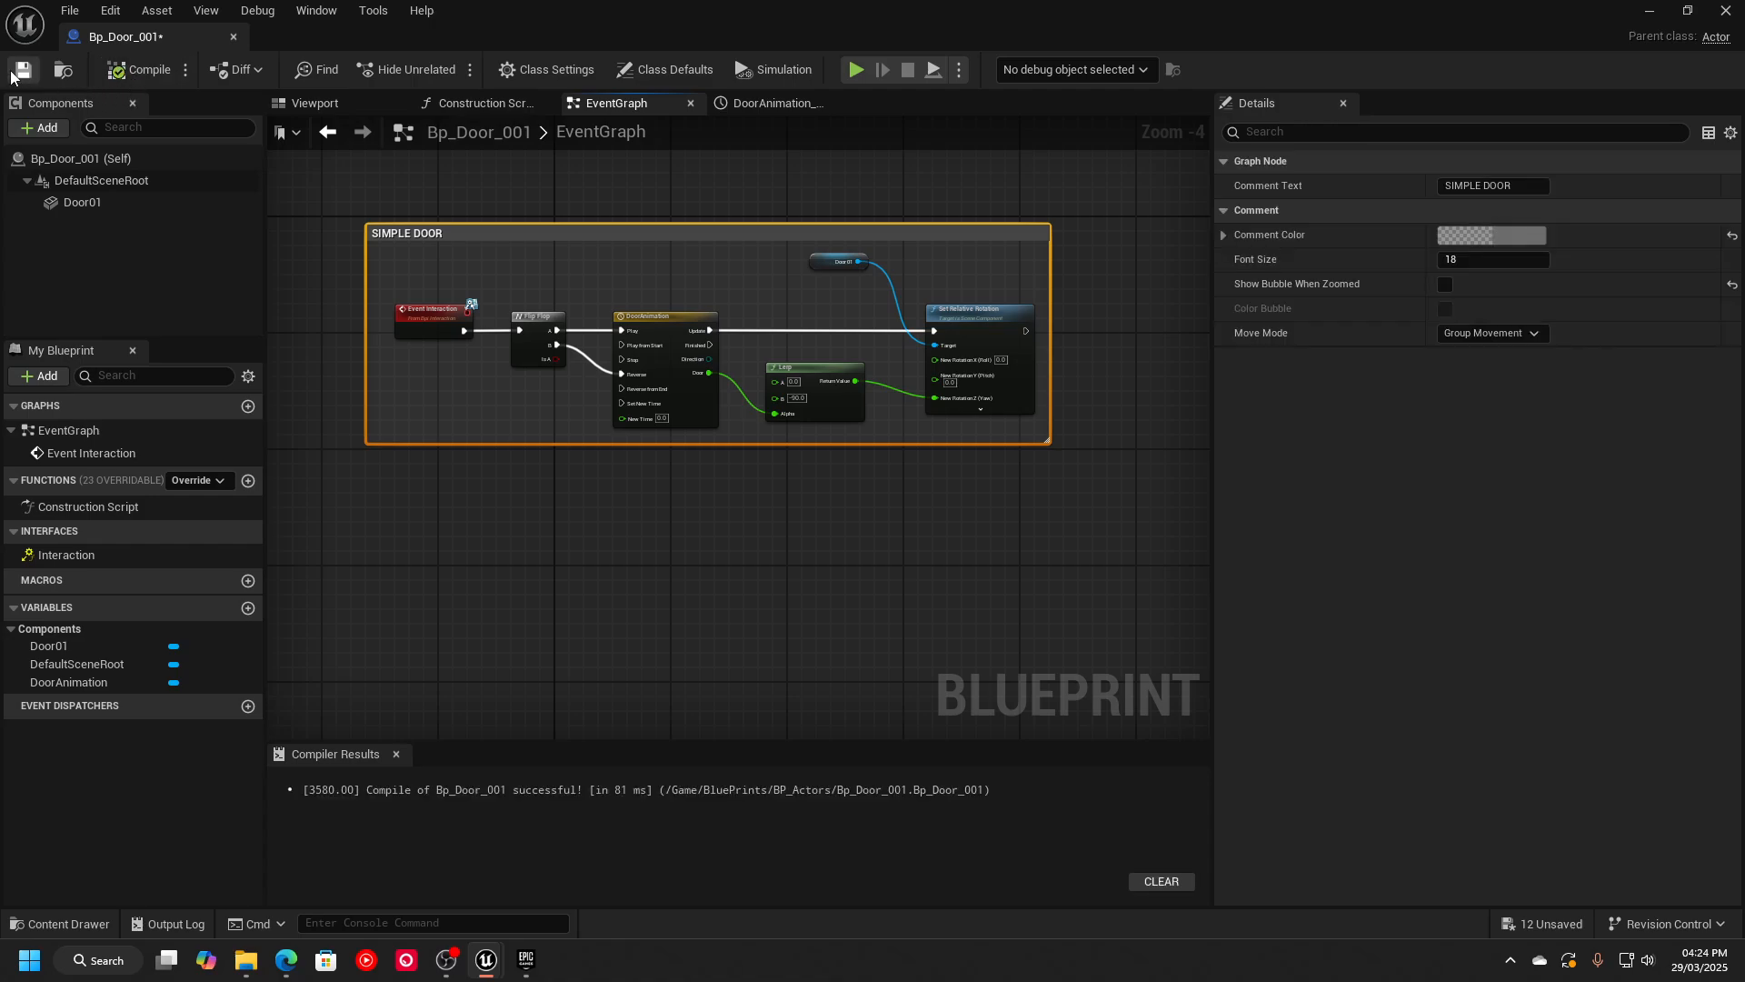
{"action": "left_click", "coordinate": [1652, 11]}
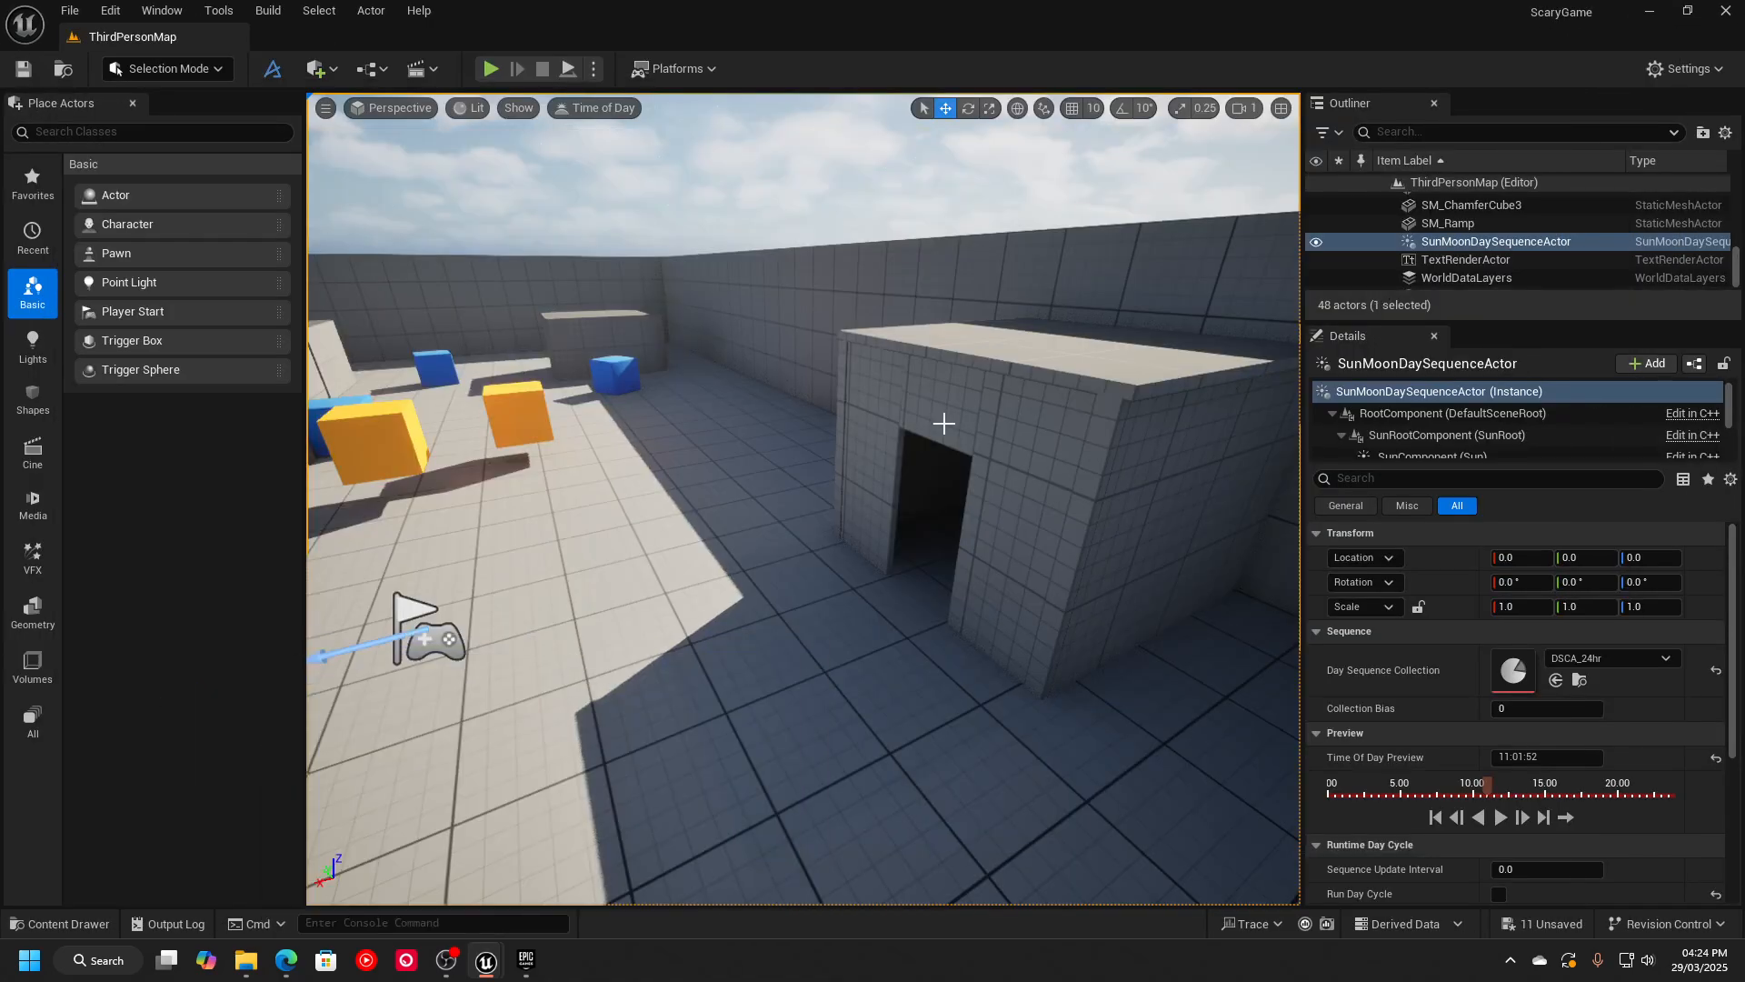
Open the BP_Actors folder inside BluePrints in the project content.
{"action": "left_click", "coordinate": [68, 924]}
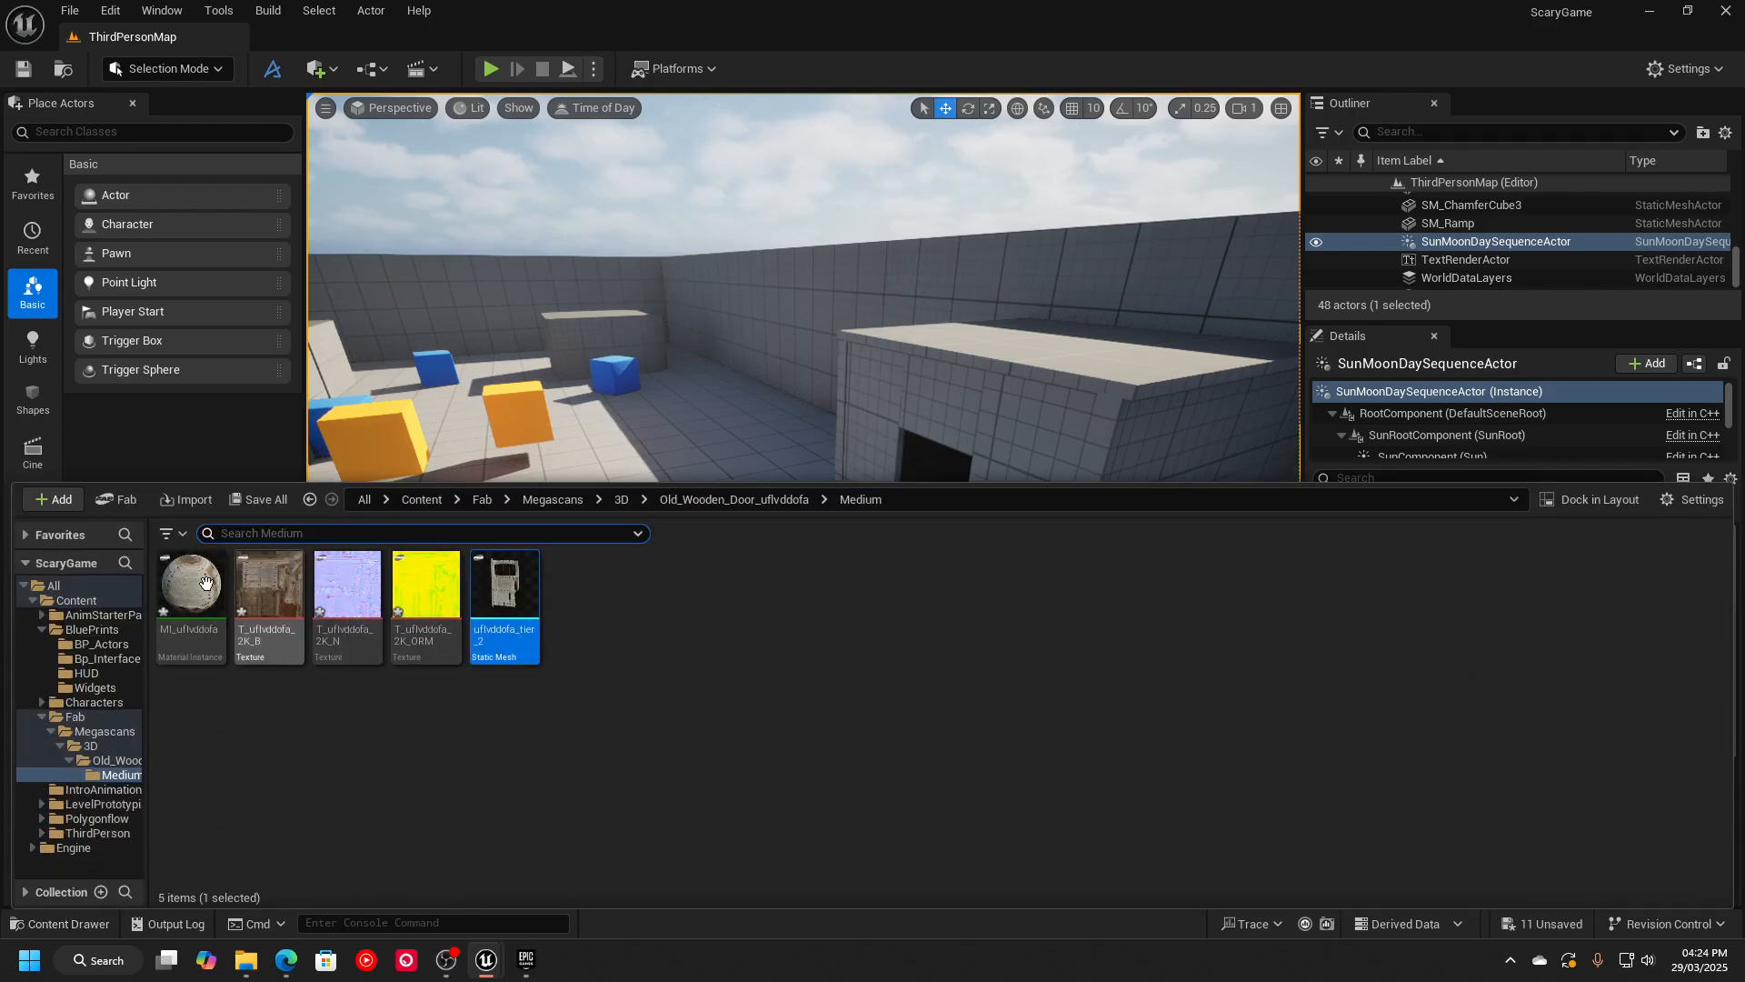
{"action": "left_click", "coordinate": [91, 629]}
{"action": "left_click", "coordinate": [41, 716]}
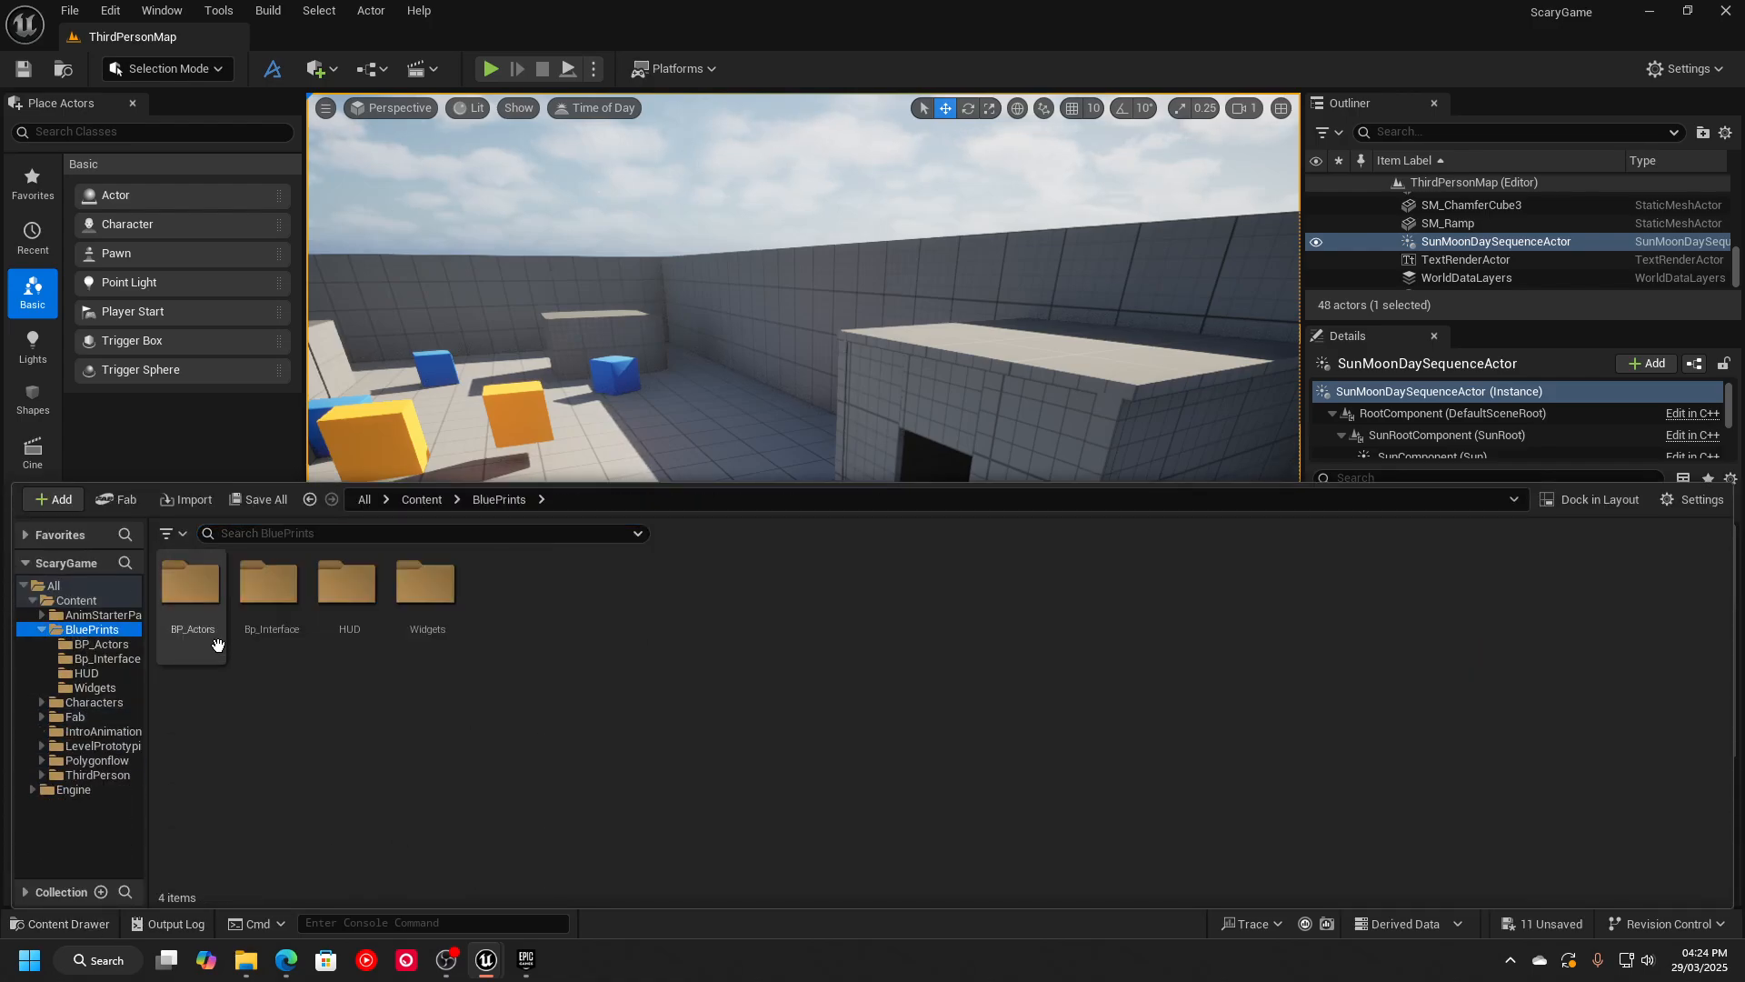
{"action": "double_click", "coordinate": [193, 586]}
Place Bp_Door_001 in the level on the floor in front of the small room's doorway.
{"action": "left_click_drag", "start_coordinate": [222, 606], "coordinate": [761, 556]}
{"action": "left_click_drag", "start_coordinate": [862, 606], "coordinate": [871, 597]}
{"action": "right_click_drag", "start_coordinate": [870, 596], "coordinate": [1114, 596]}
{"action": "key", "text": "w"}
{"action": "key", "text": "s"}
{"action": "key", "text": "w"}
{"action": "key", "text": "s"}
{"action": "key", "text": "a"}
{"action": "key", "text": "d"}
{"action": "key", "text": "s"}
{"action": "key", "text": "w"}
{"action": "key", "text": "d"}
{"action": "key", "text": "s"}
{"action": "key", "text": "a"}
{"action": "key", "text": "d"}
{"action": "right_click_drag", "start_coordinate": [846, 627], "coordinate": [780, 654]}
{"action": "key", "text": "w"}
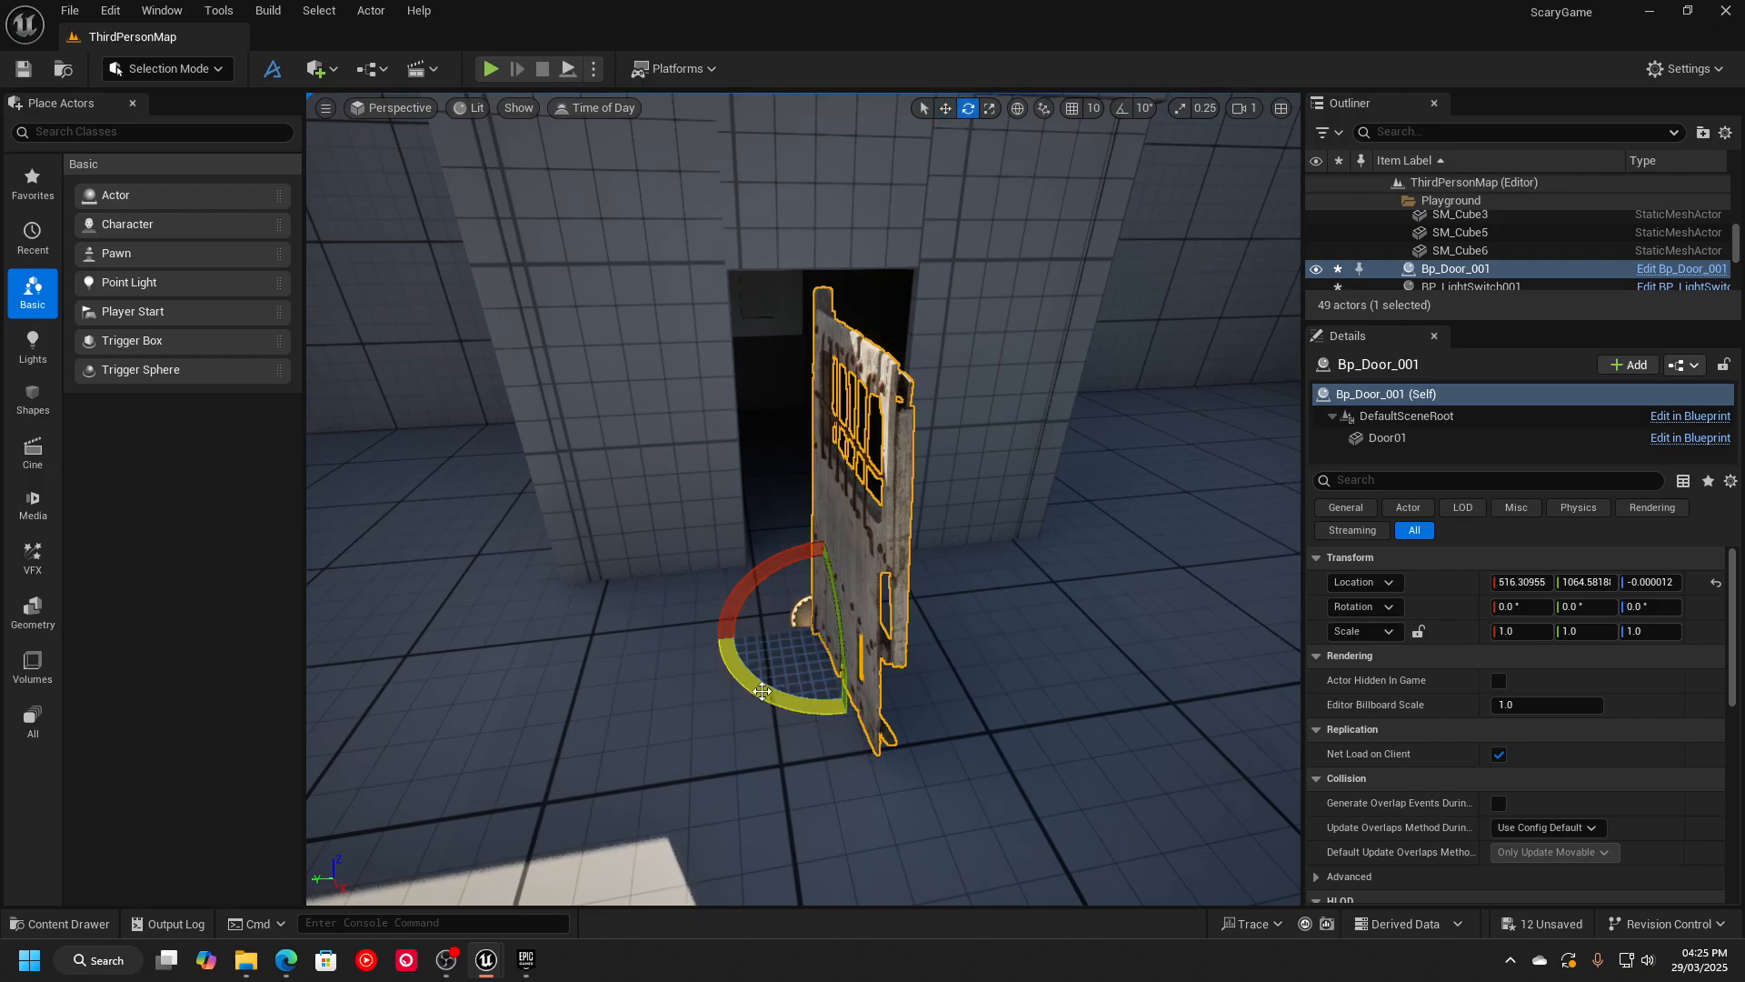
Set the placed door's Z rotation to -90°.
{"action": "left_click_drag", "start_coordinate": [762, 691], "coordinate": [918, 670]}
{"action": "left_click", "coordinate": [1666, 608]}
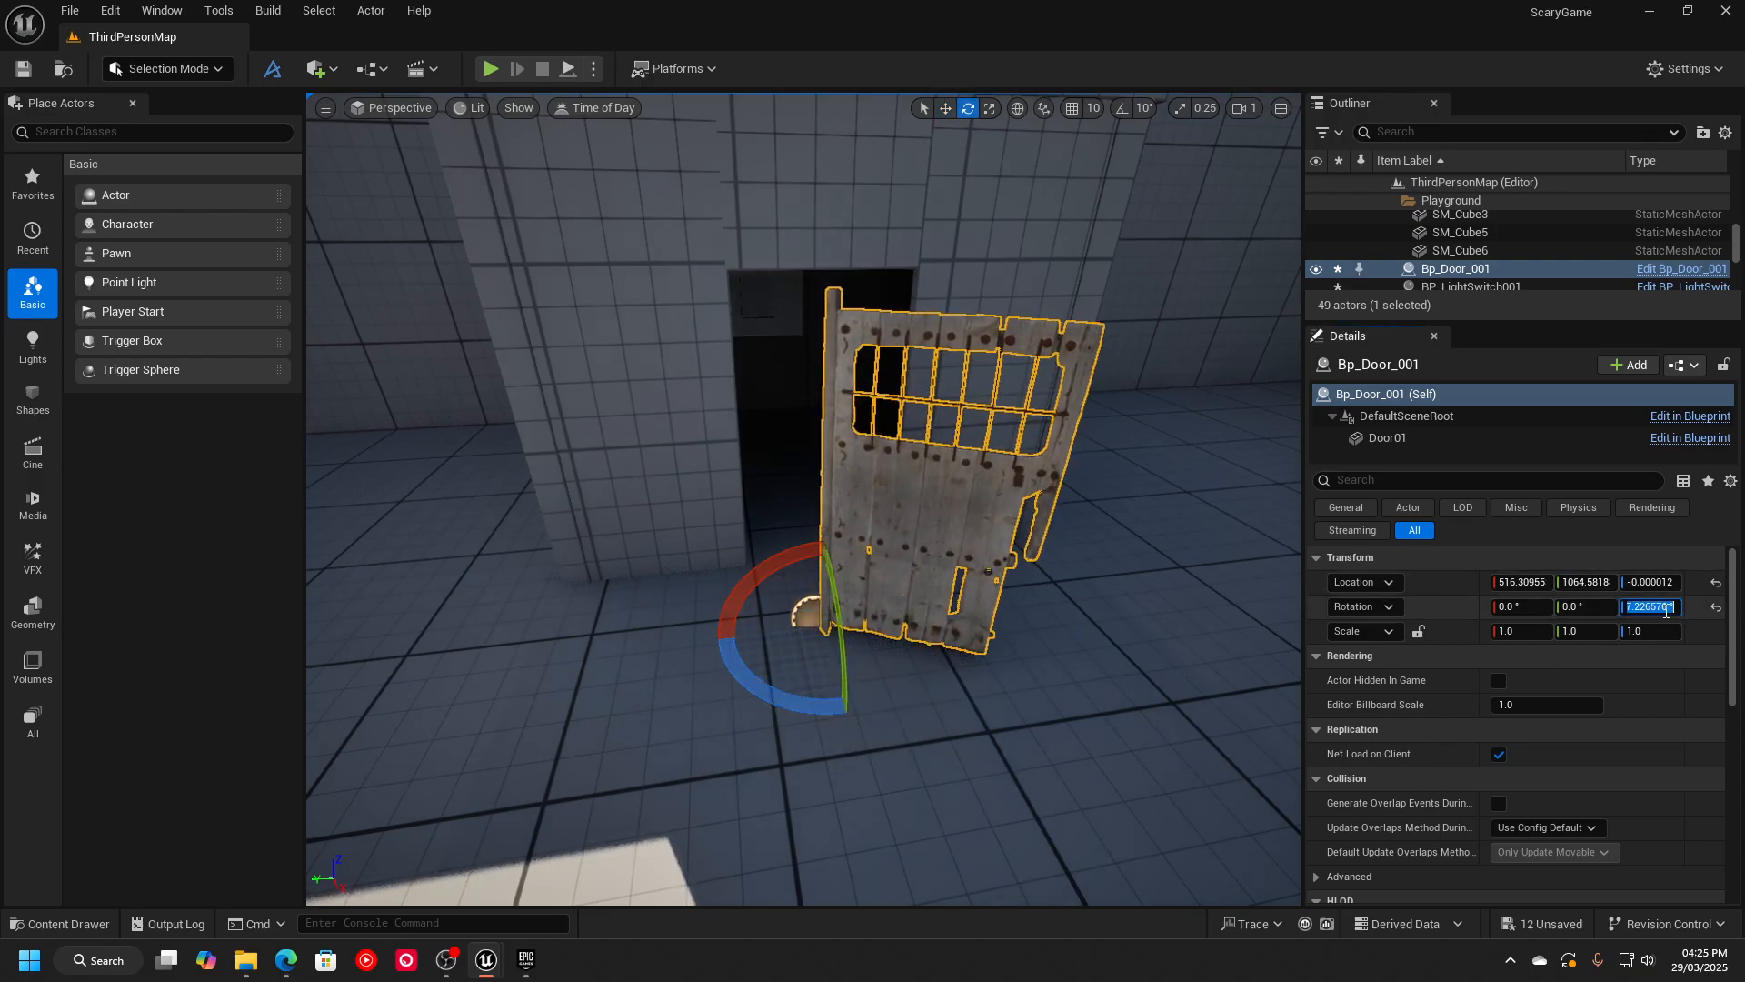
{"action": "type", "text": "-90"}
{"action": "key", "text": "Return"}
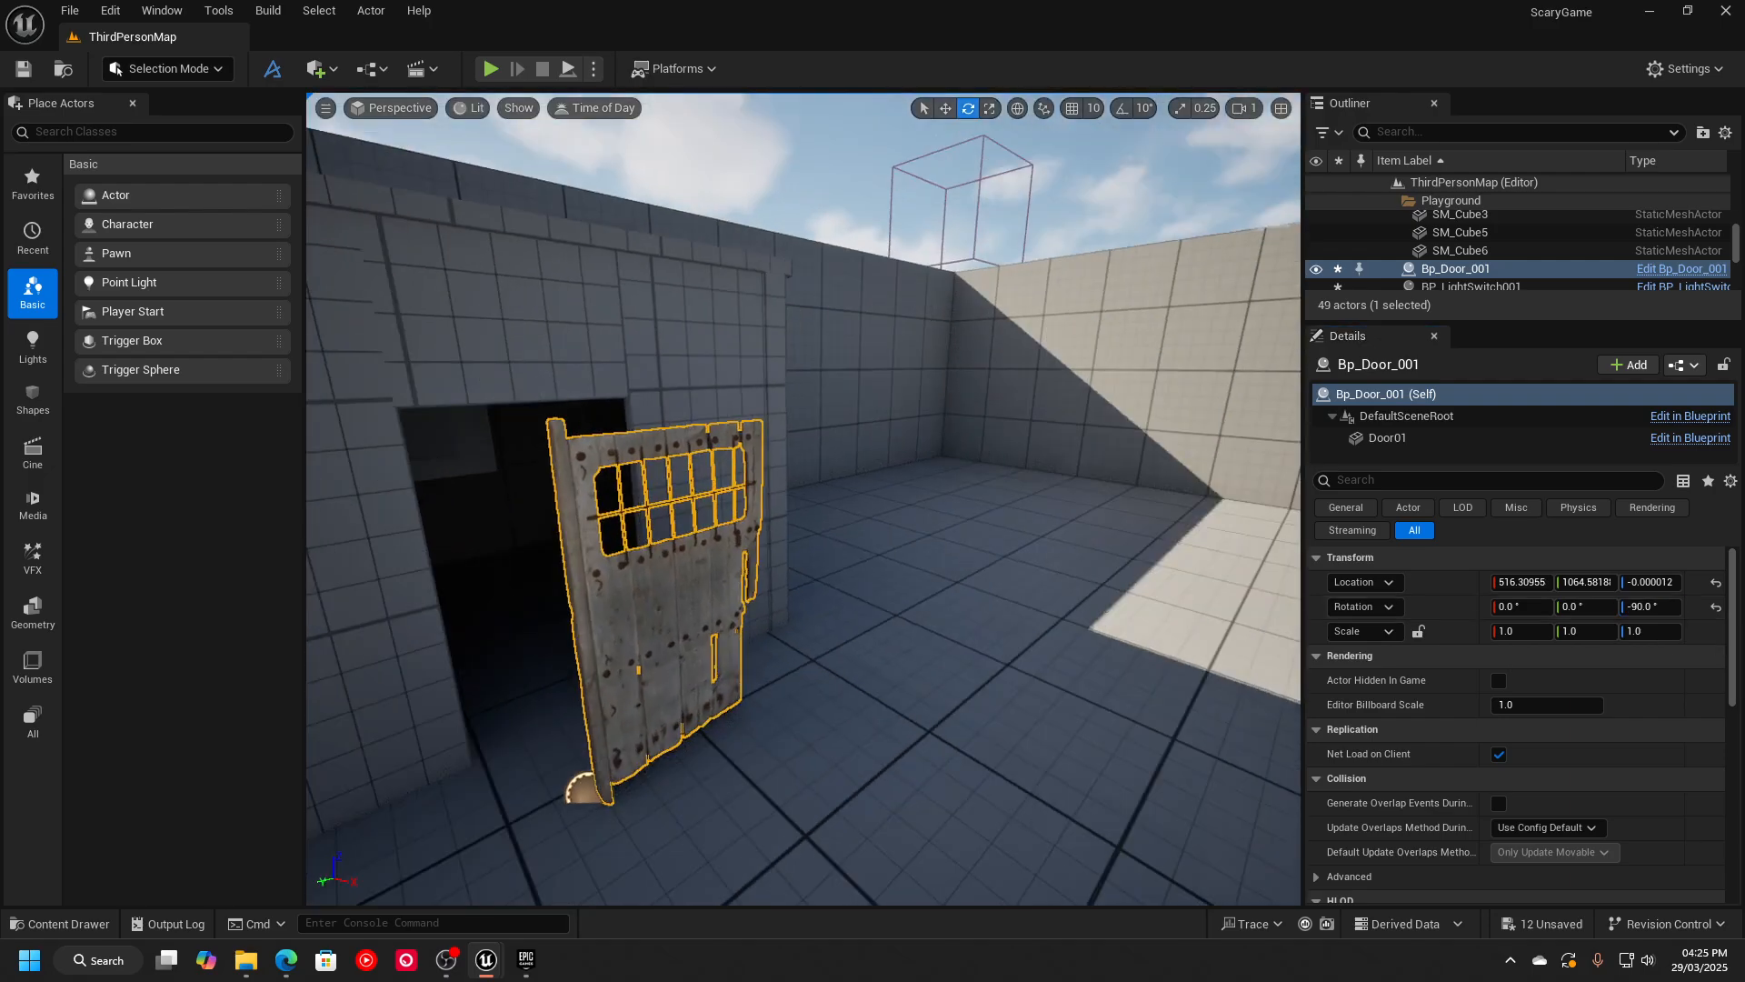
Move the door into the room's doorway opening, to about X 439 and Y 1104.
{"action": "key", "text": "a"}
{"action": "mouse_move", "coordinate": [800, 591]}
{"action": "right_mouse_down"}
{"action": "mouse_move", "coordinate": [691, 591]}
{"action": "mouse_move", "coordinate": [795, 600]}
{"action": "right_mouse_up"}
{"action": "key", "text": "d"}
{"action": "key", "text": "w"}
{"action": "left_click_drag", "start_coordinate": [723, 778], "coordinate": [433, 749]}
{"action": "key", "text": "d"}
{"action": "right_click_drag", "start_coordinate": [527, 745], "coordinate": [704, 792]}
{"action": "key", "text": "w"}
{"action": "key", "text": "a"}
{"action": "key", "text": "s"}
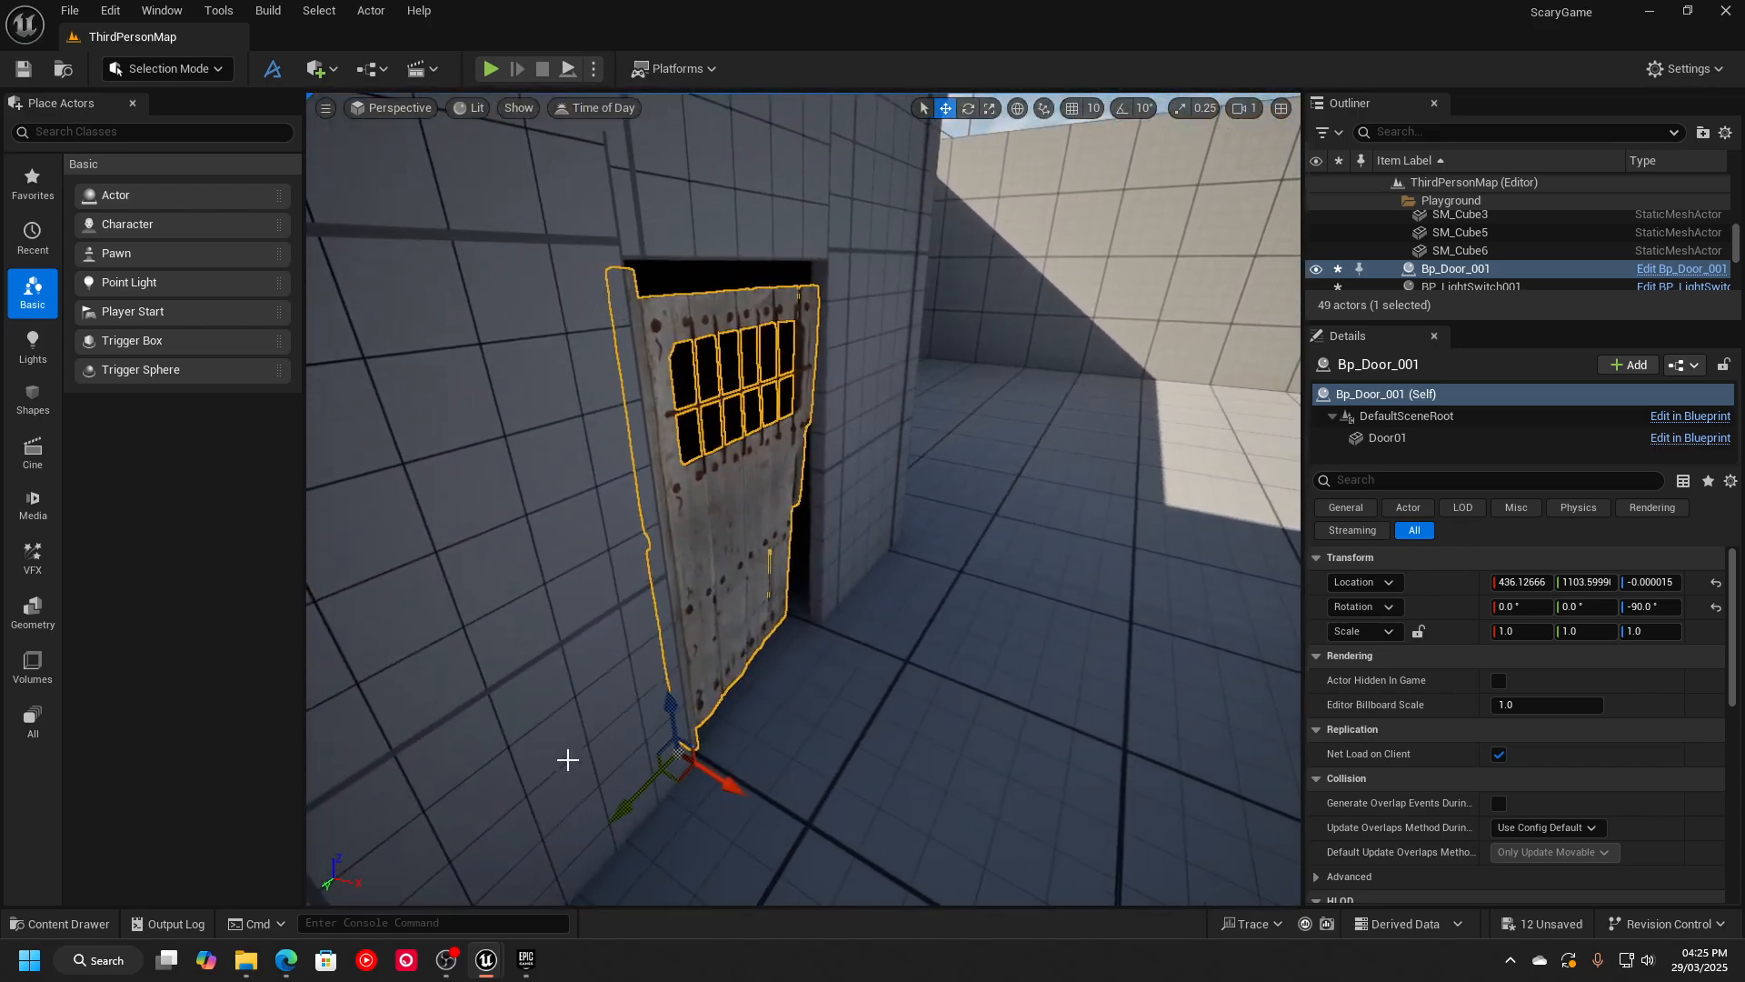
{"action": "right_click_drag", "start_coordinate": [568, 760], "coordinate": [614, 760]}
{"action": "left_click_drag", "start_coordinate": [686, 765], "coordinate": [693, 763]}
{"action": "key", "text": "d"}
{"action": "right_click_drag", "start_coordinate": [825, 693], "coordinate": [640, 693]}
{"action": "key", "text": "w"}
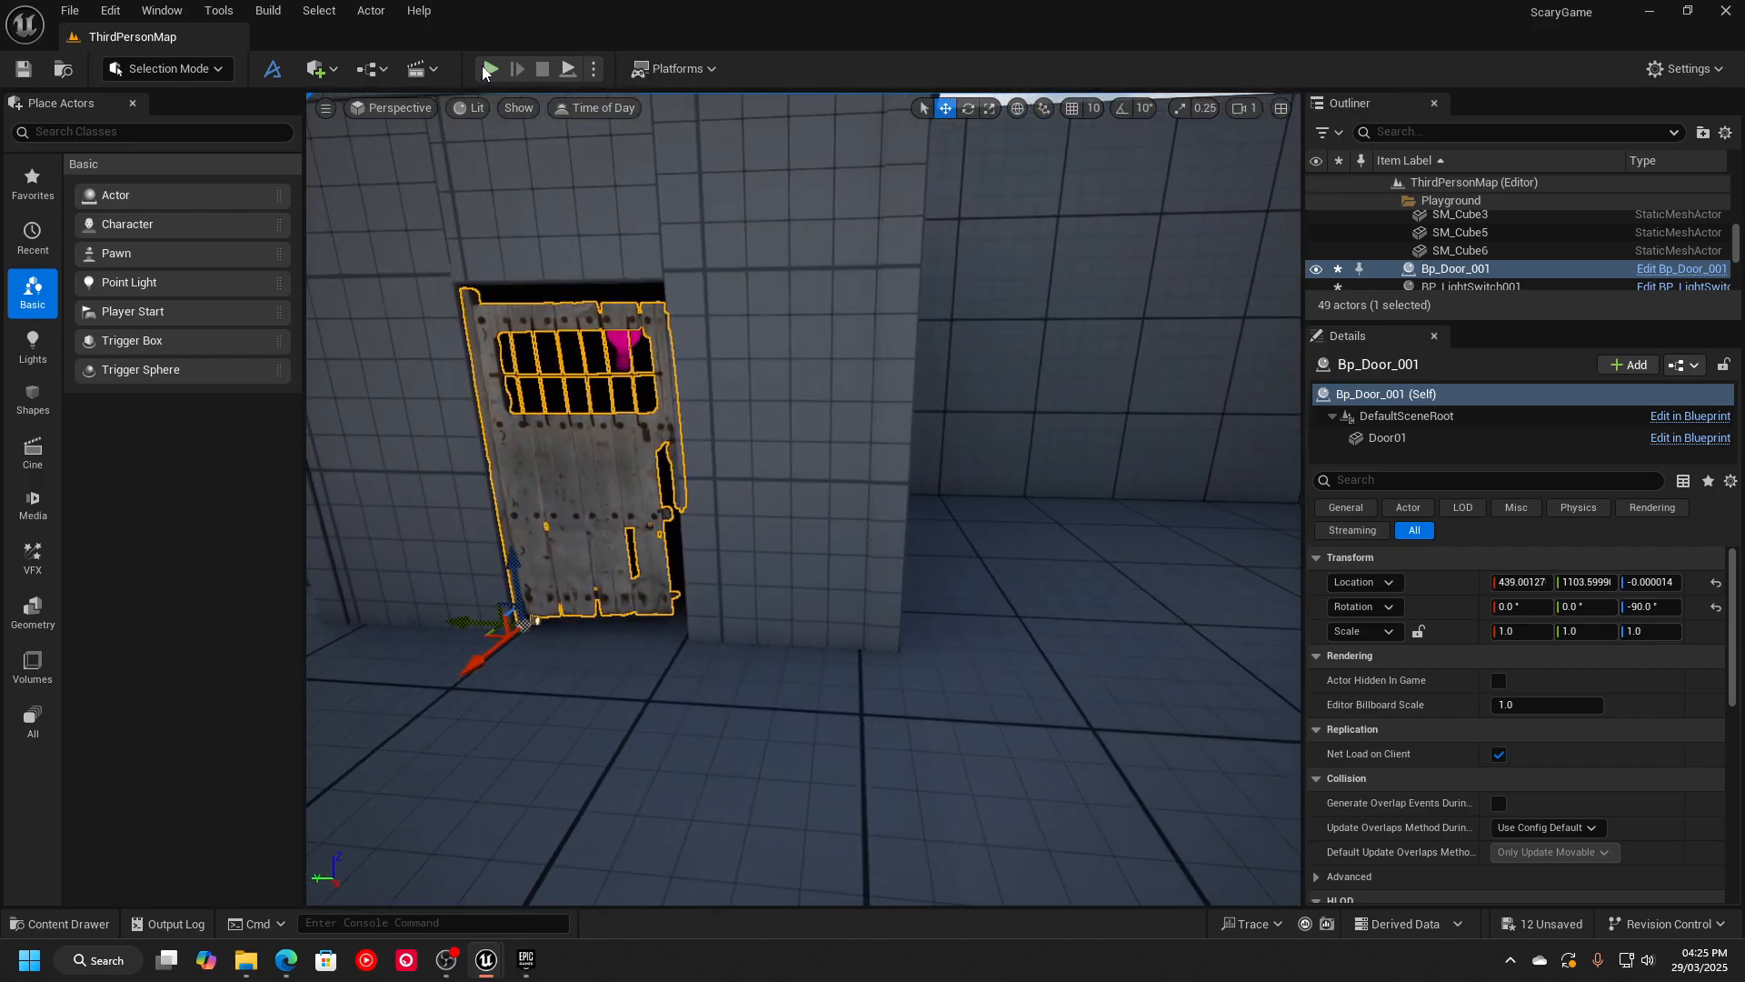
Start a play test, walk to the small room's doorway and interact with the door repeatedly to swing it open and closed.
{"action": "left_click", "coordinate": [490, 68]}
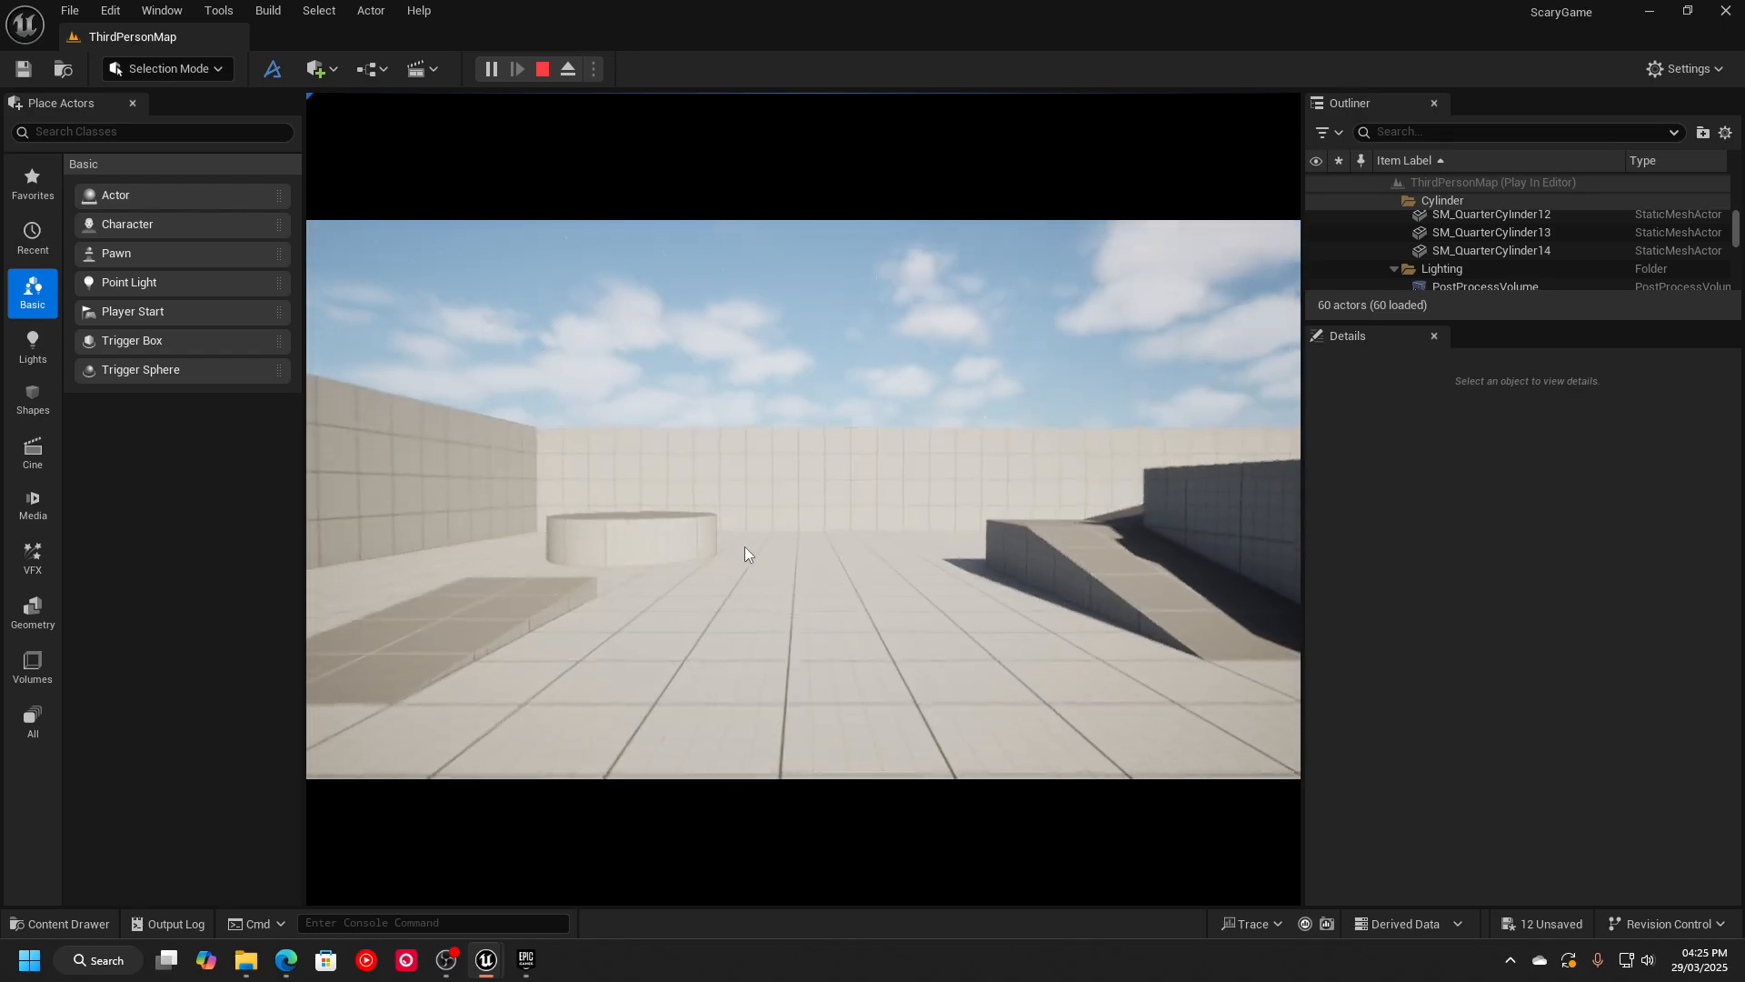
{"action": "left_click", "coordinate": [744, 547]}
{"action": "key", "text": "w"}
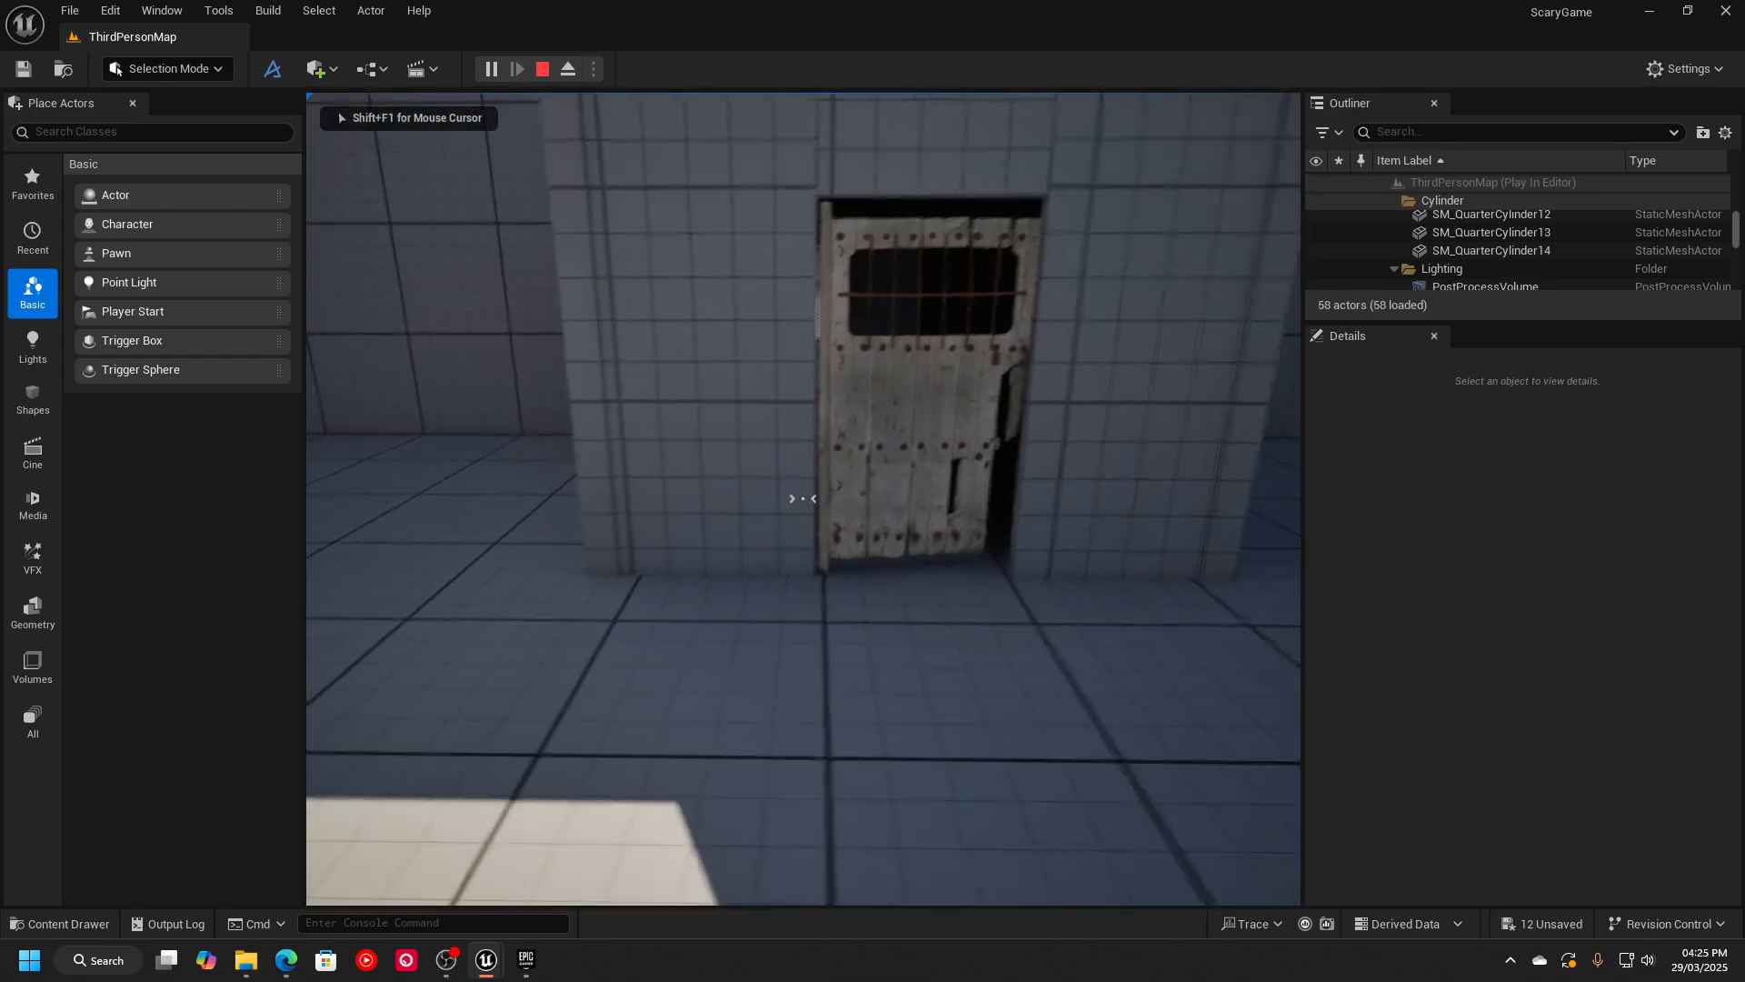
{"action": "key", "text": "e"}
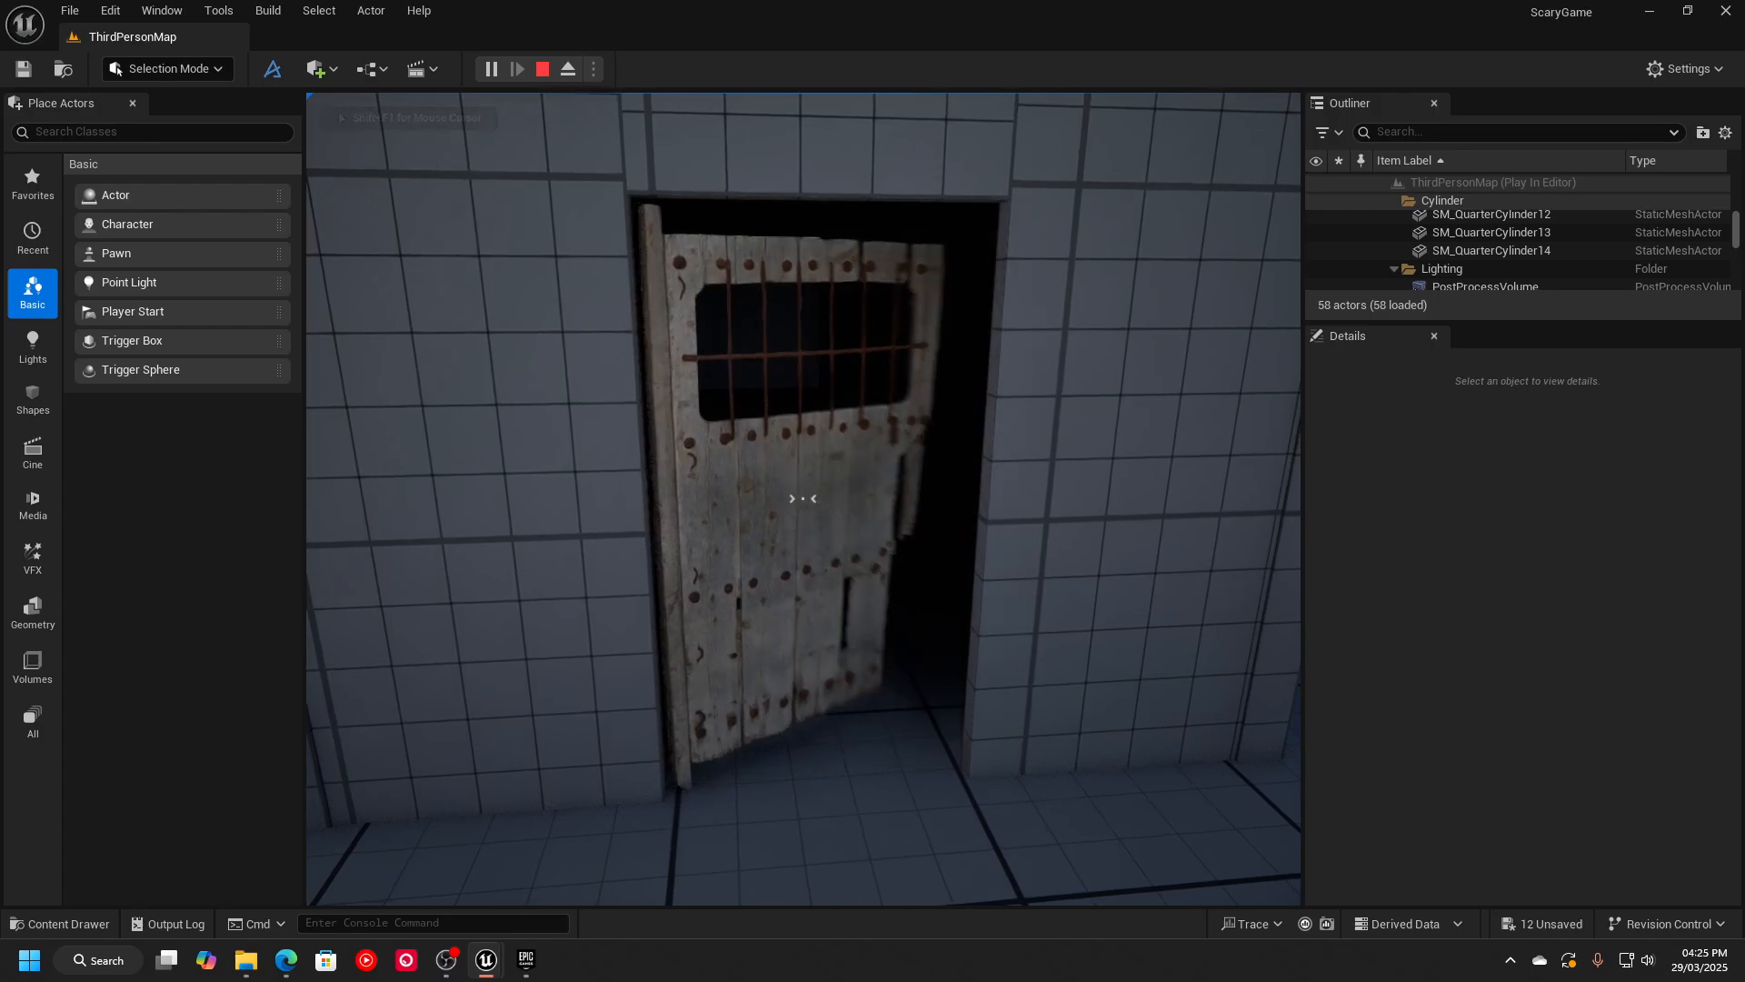
{"action": "key", "text": "w"}
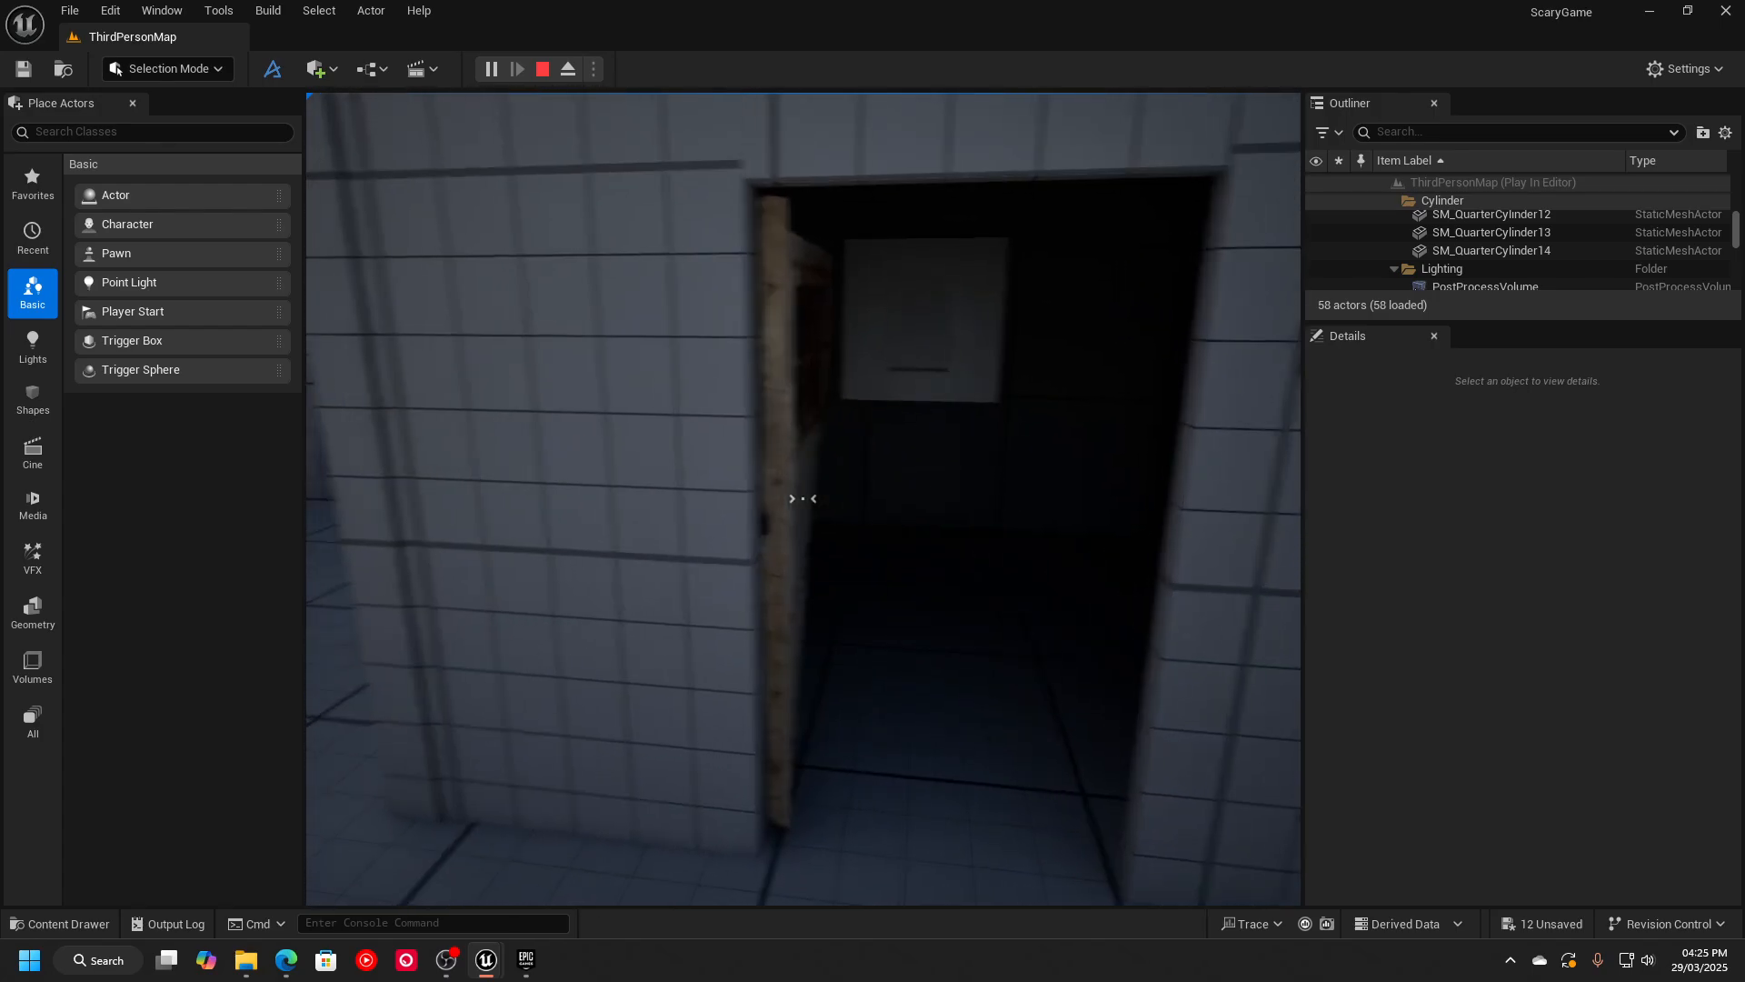
{"action": "key", "text": "e"}
{"action": "key", "text": "e"}
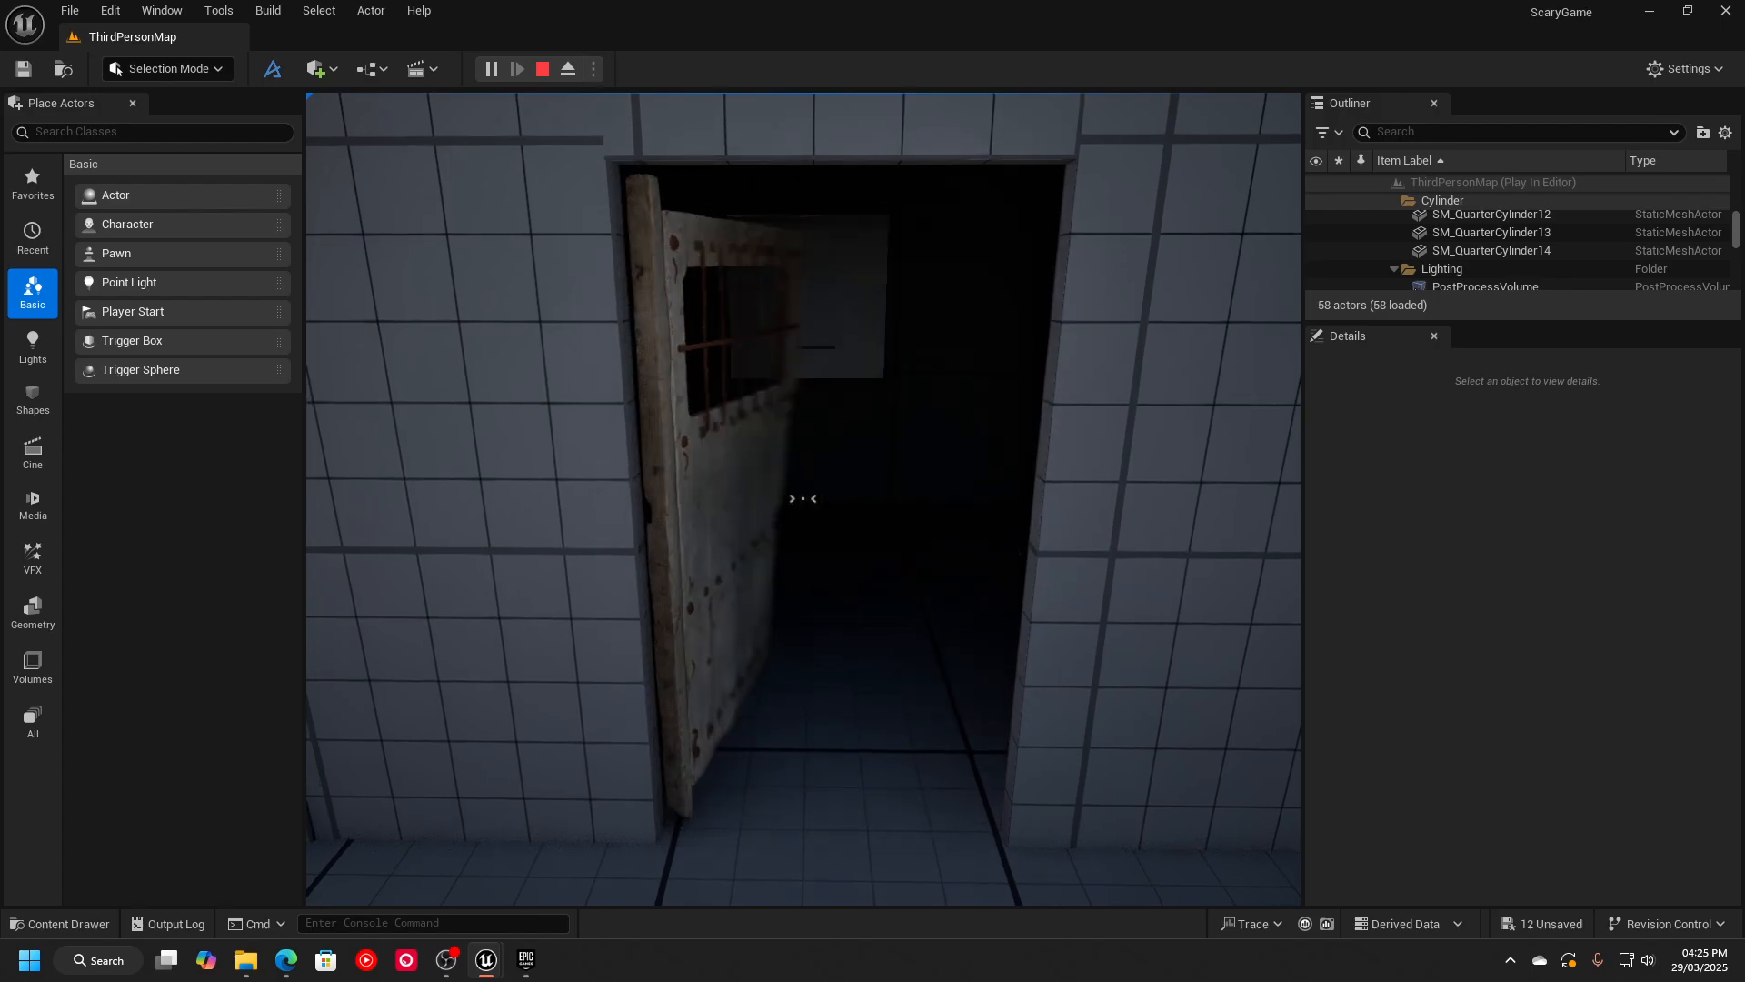
{"action": "key", "text": "w"}
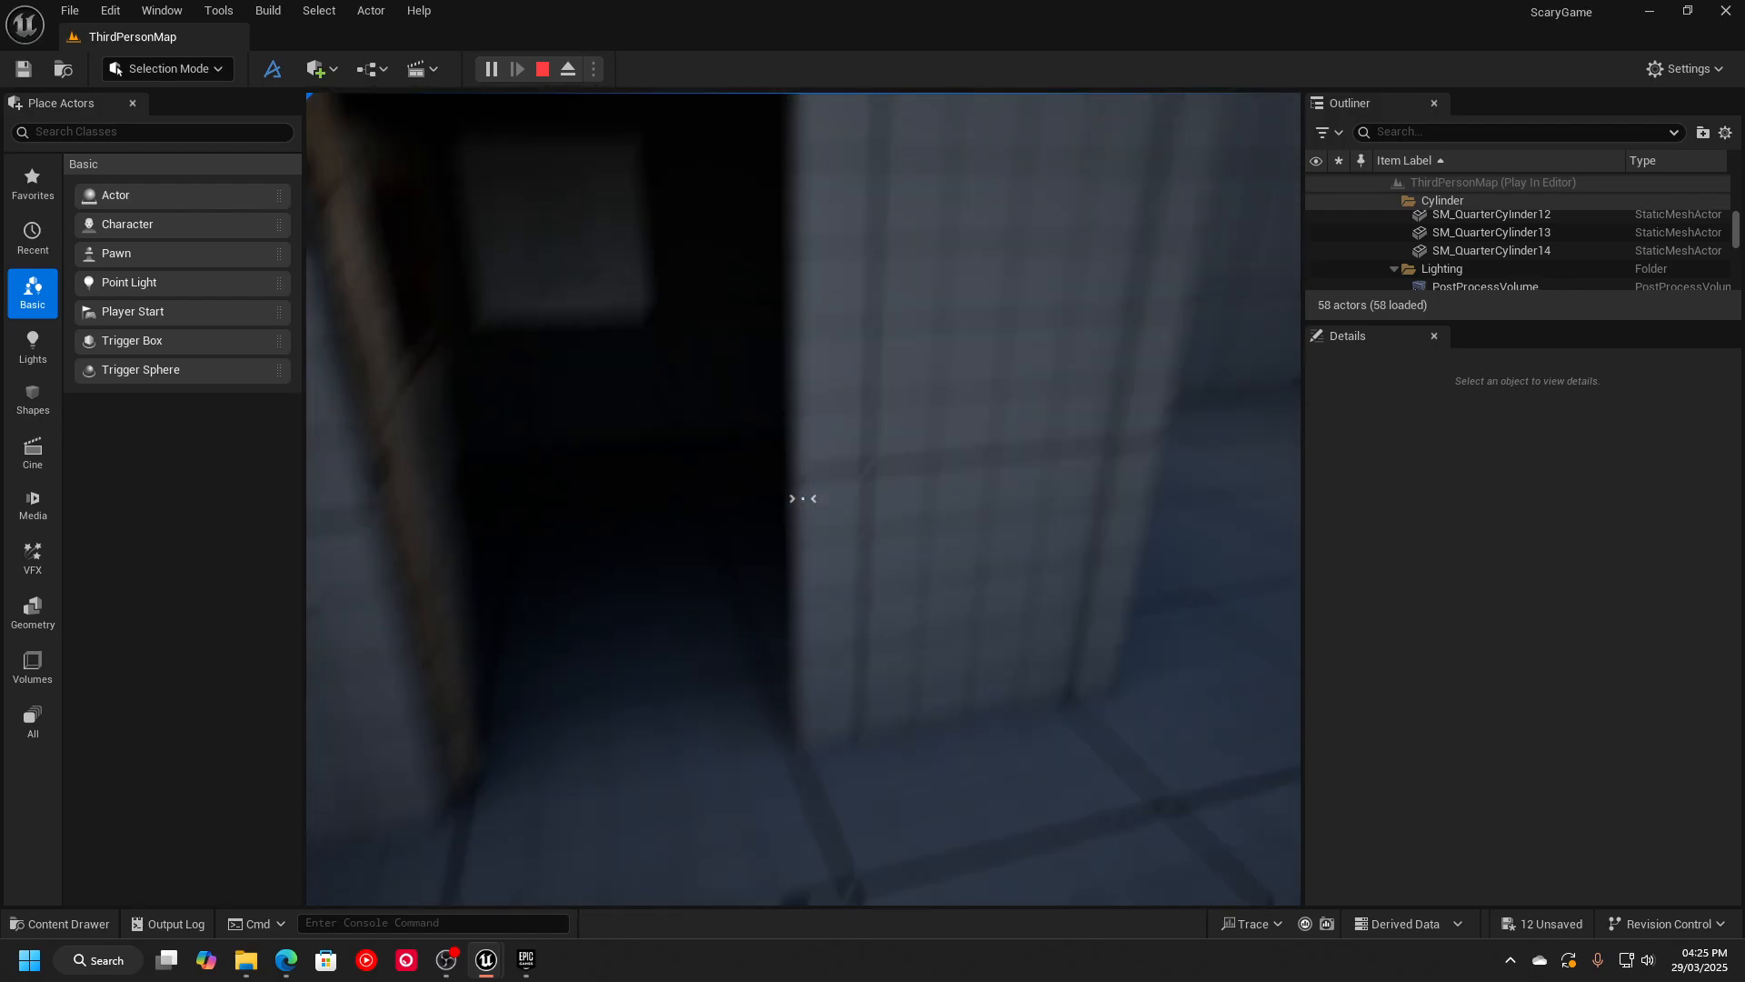
{"action": "key", "text": "e"}
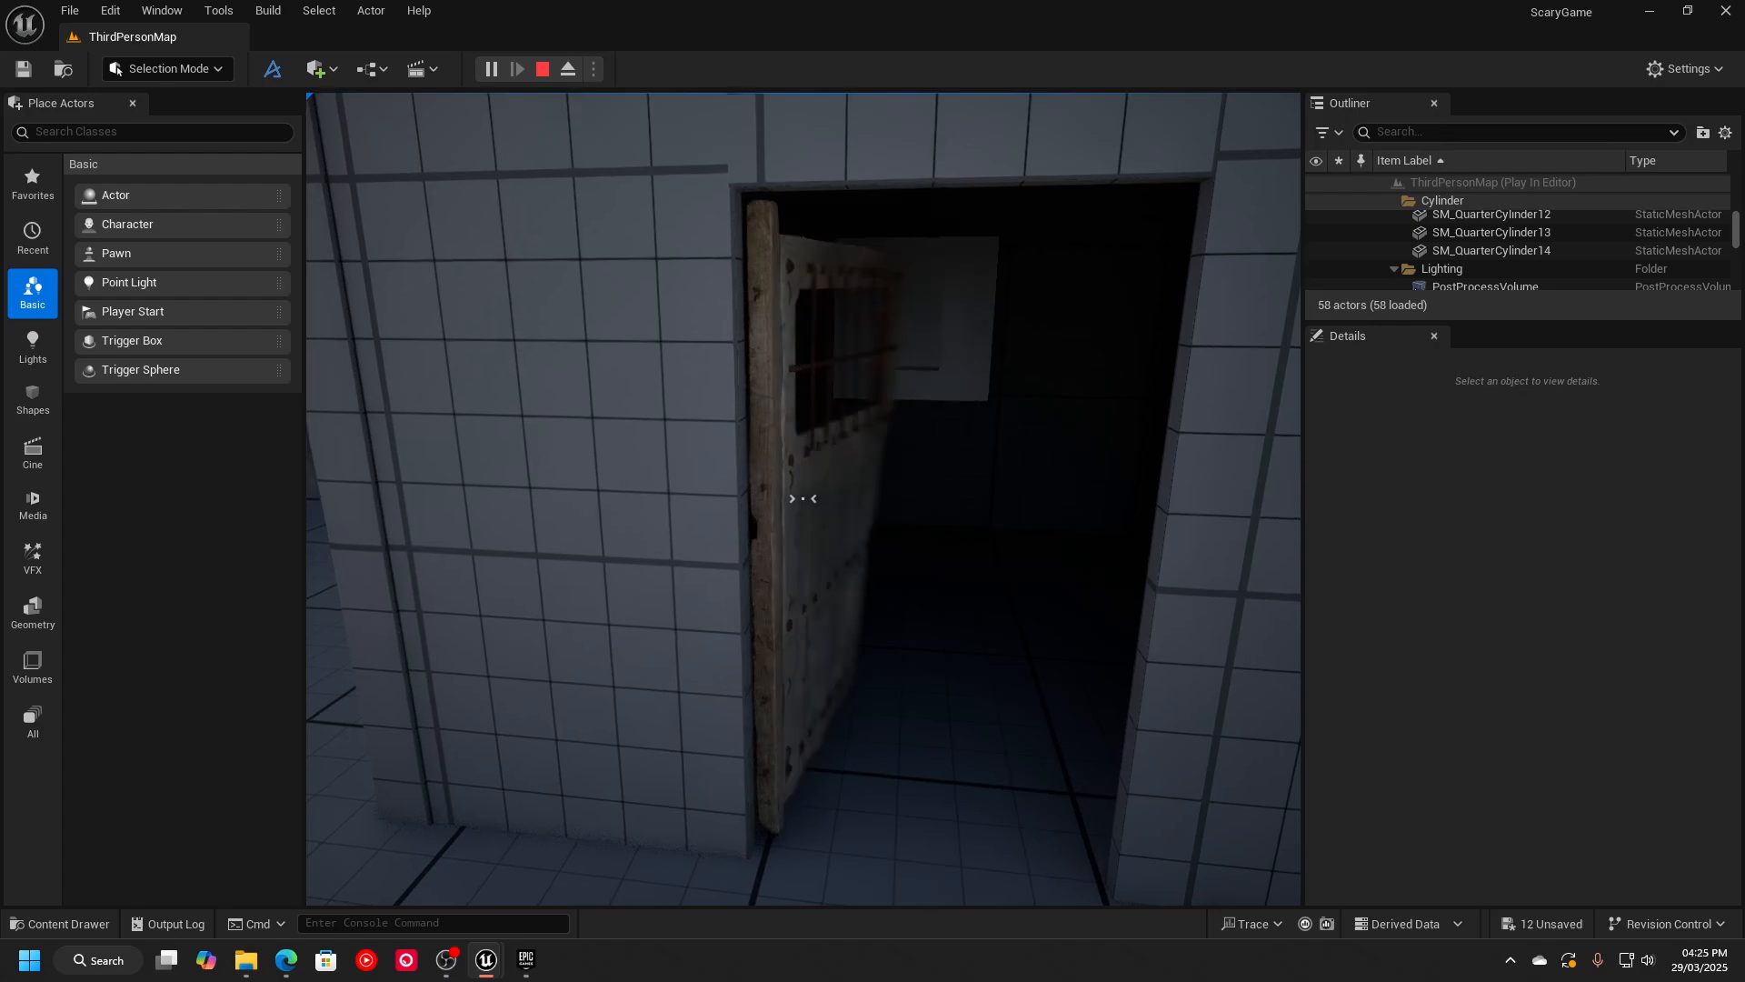
{"action": "key", "text": "e"}
{"action": "key", "text": "e"}
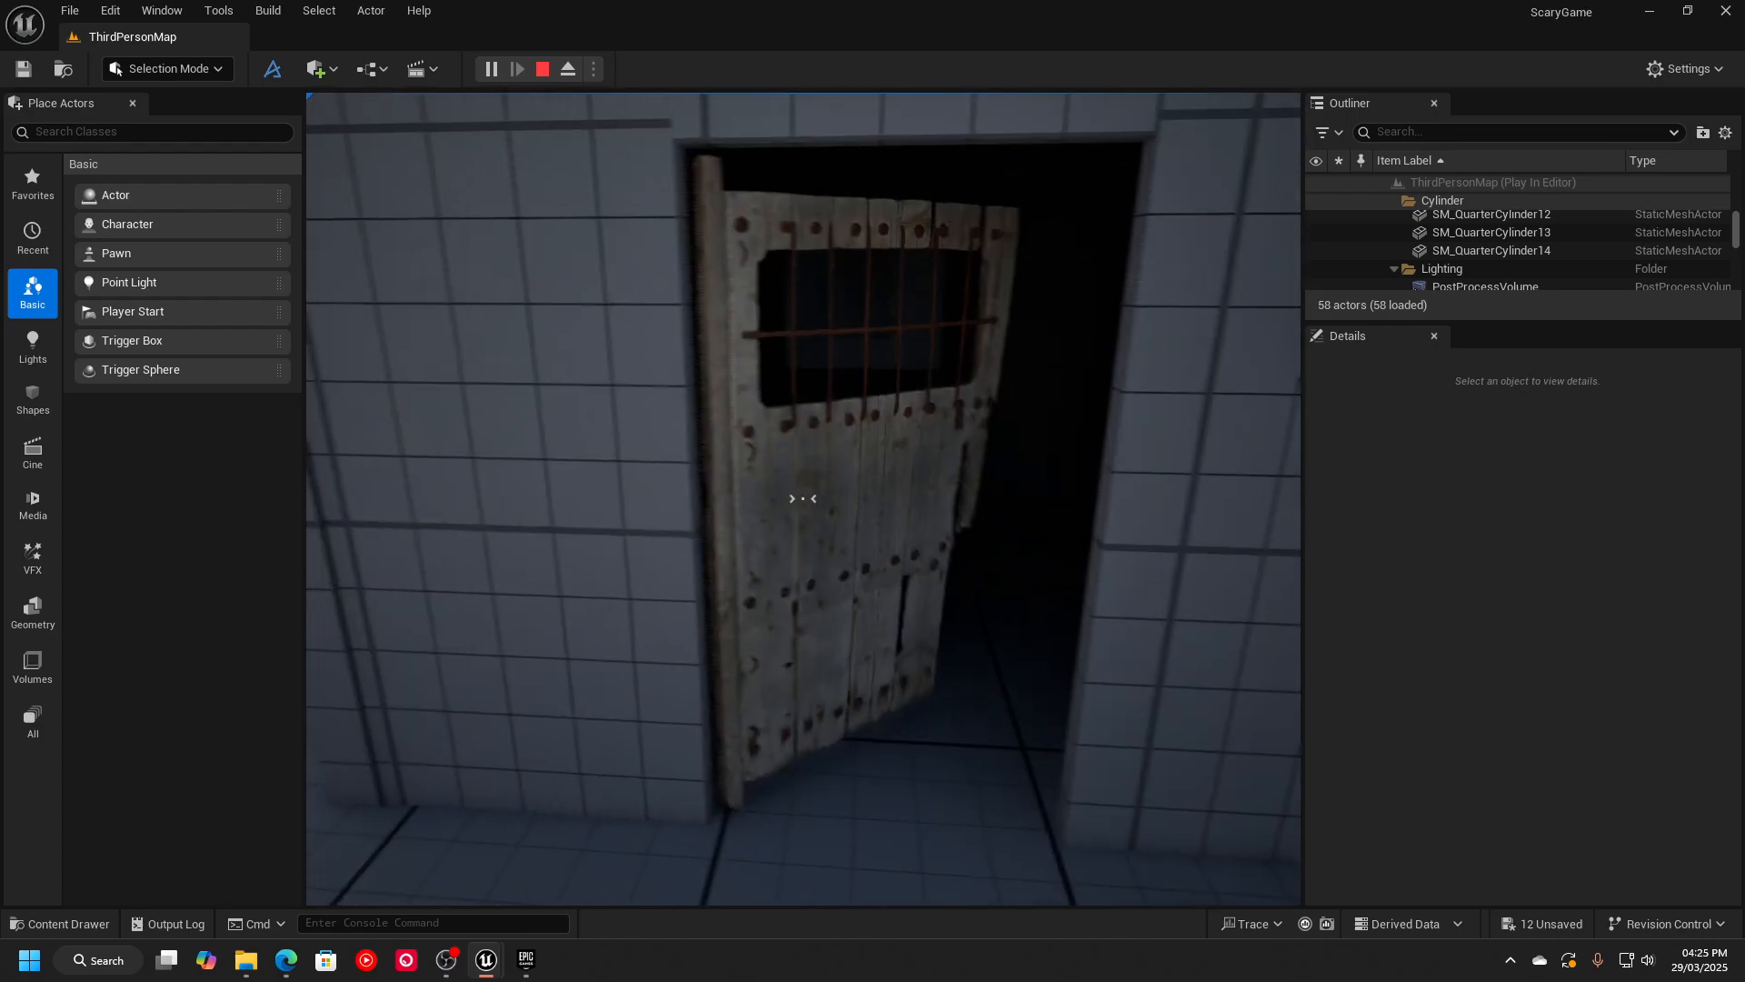
{"action": "key", "text": "e"}
Walk in and out of the small room, test the door's interaction from both sides, and end the play test.
{"action": "key", "text": "w"}
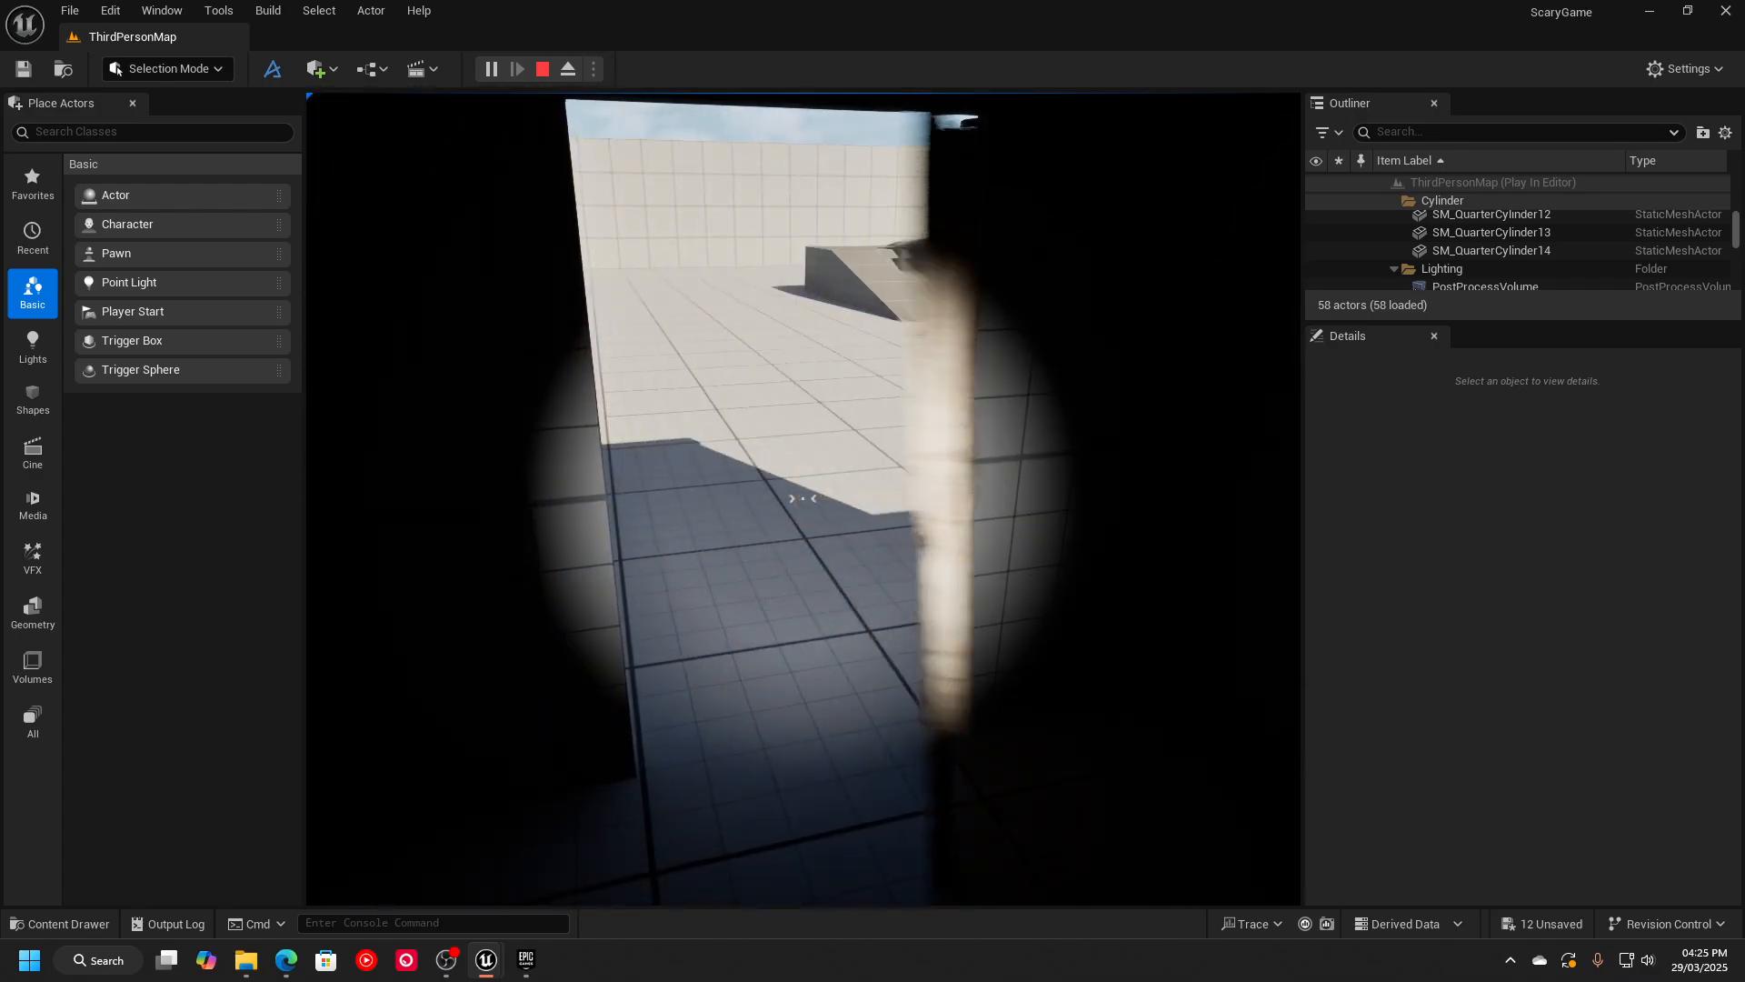
{"action": "key", "text": "w"}
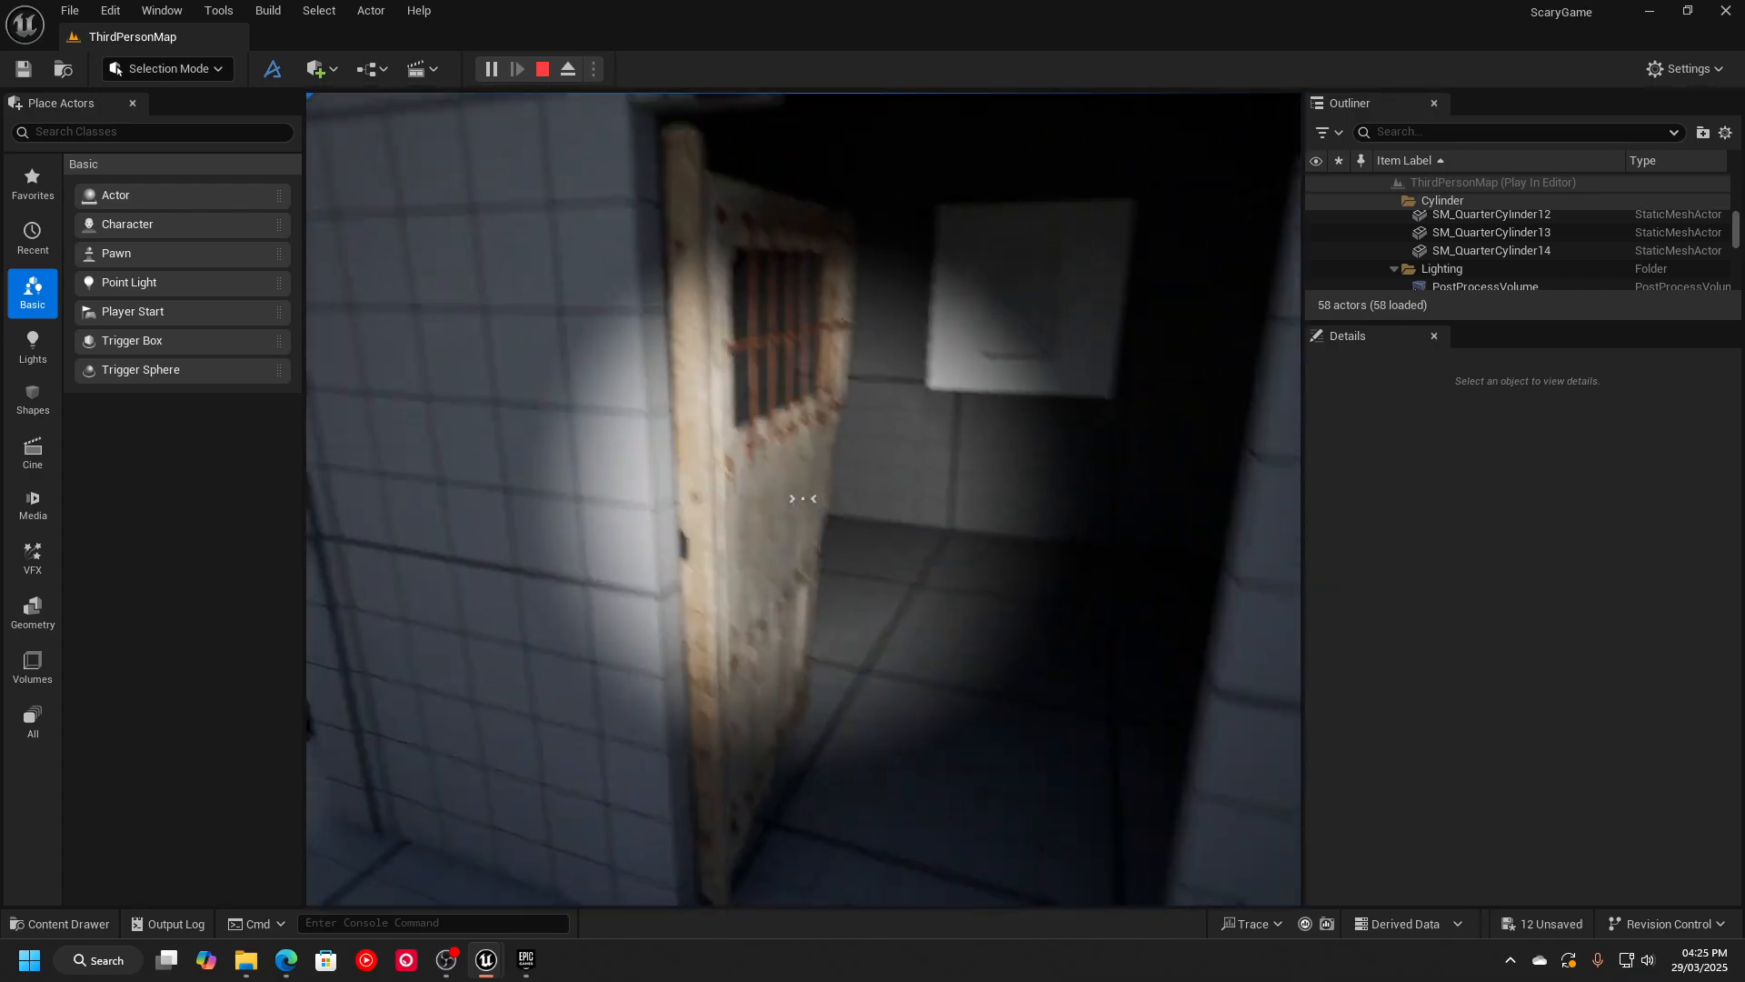
{"action": "key", "text": "e"}
{"action": "key", "text": "e"}
{"action": "key", "text": "w"}
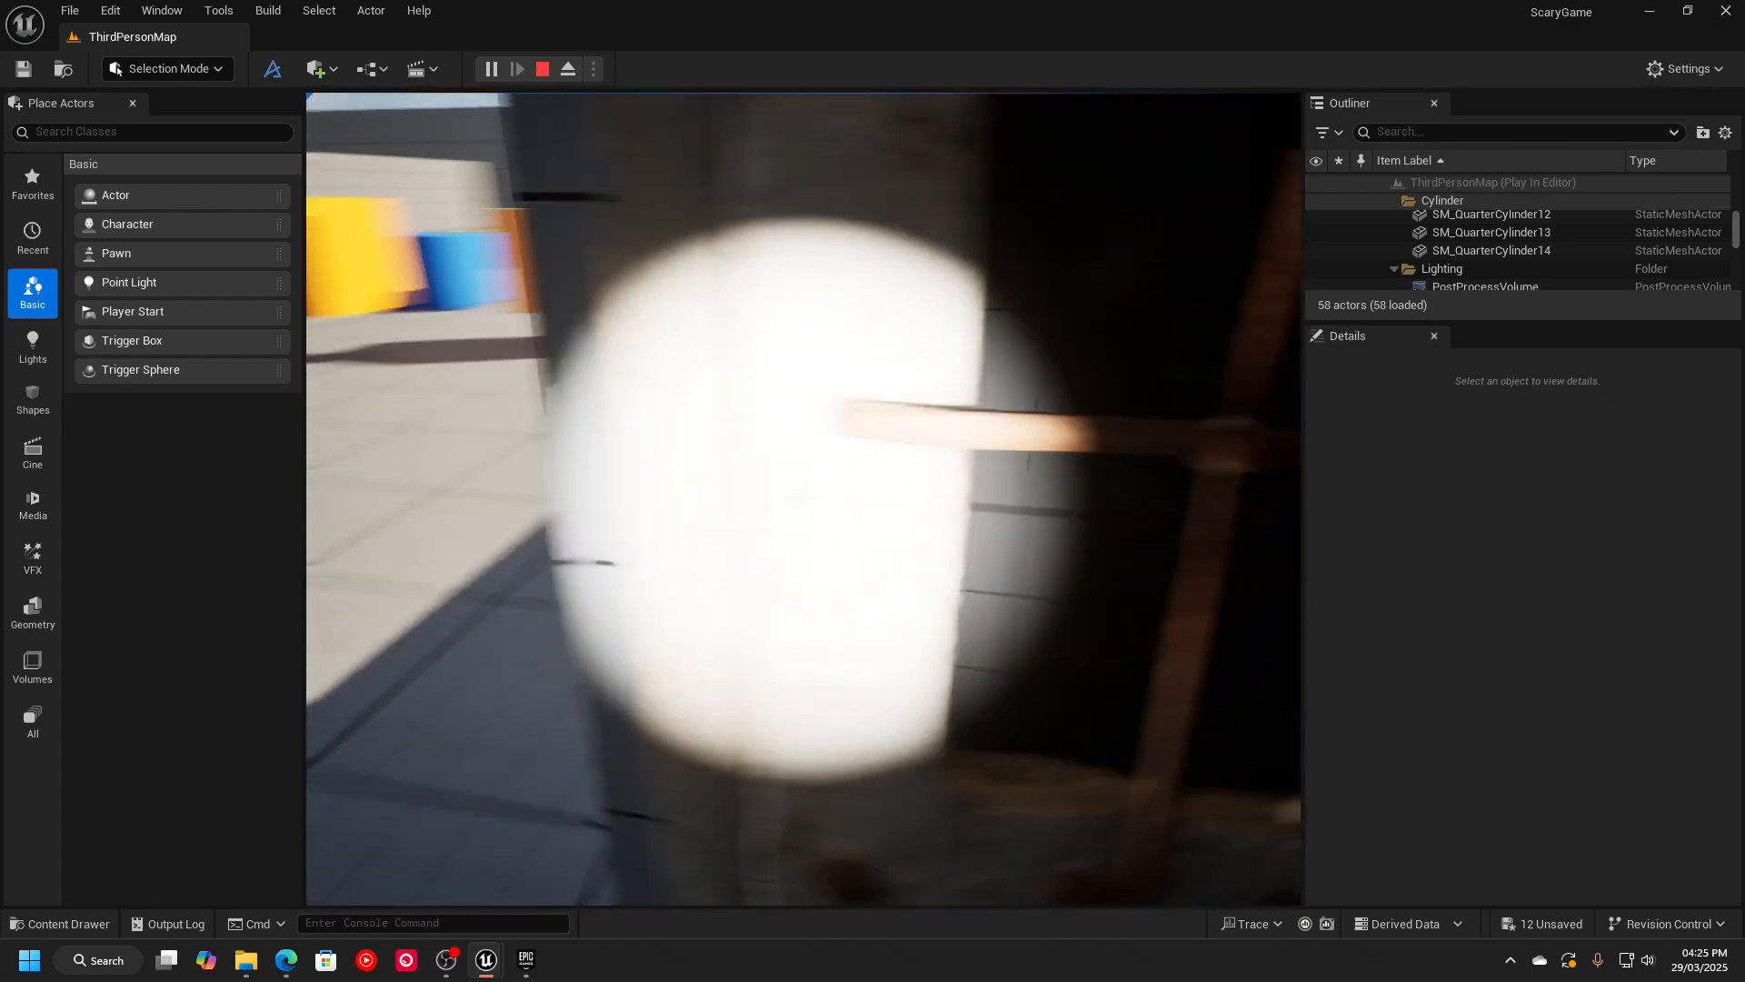
{"action": "key", "text": "w"}
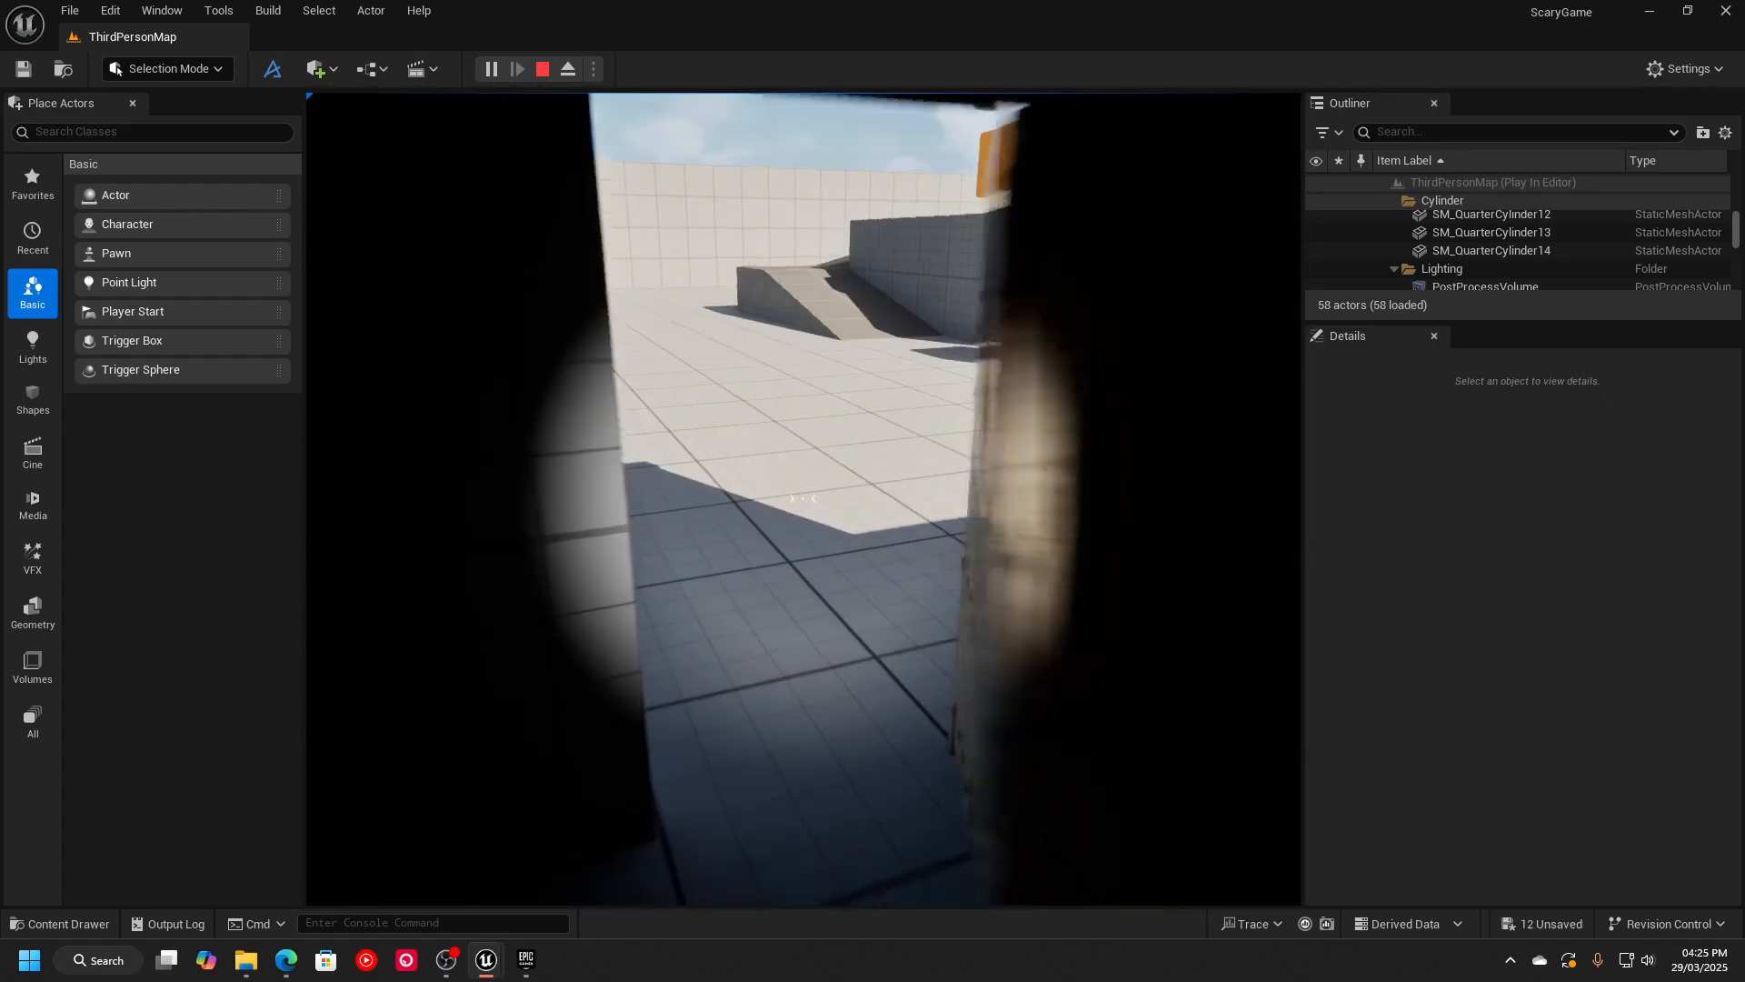
{"action": "key", "text": "w"}
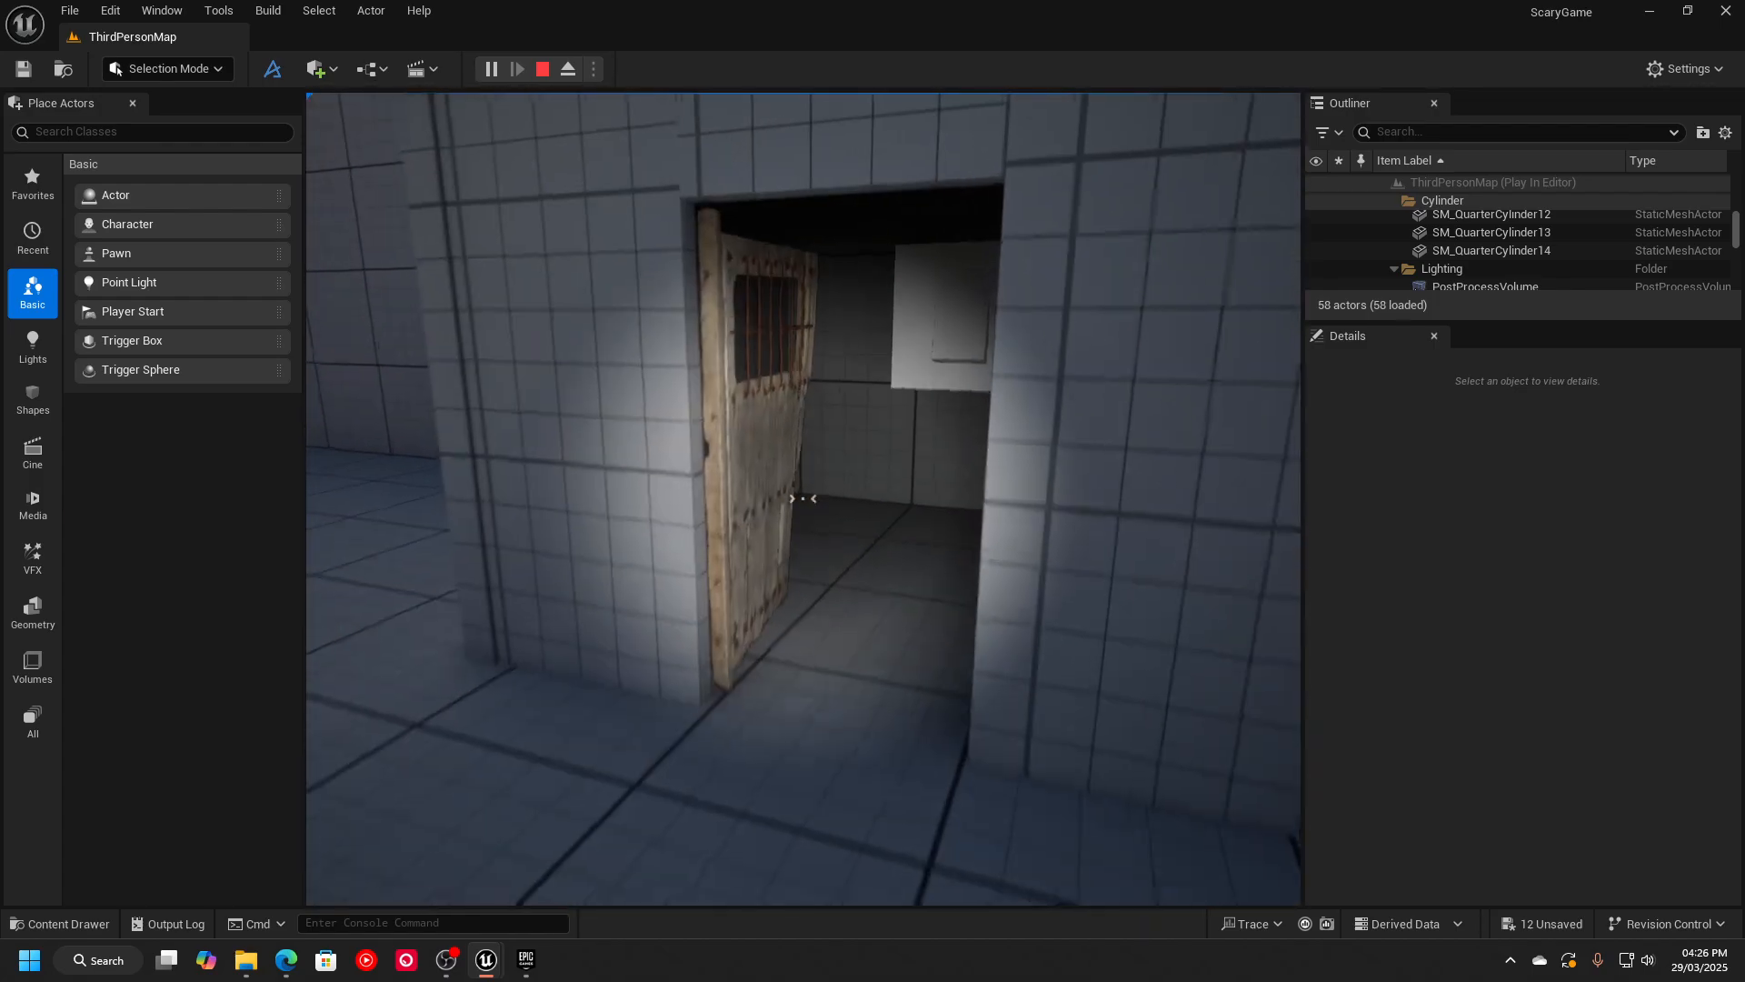
{"action": "key", "text": "e"}
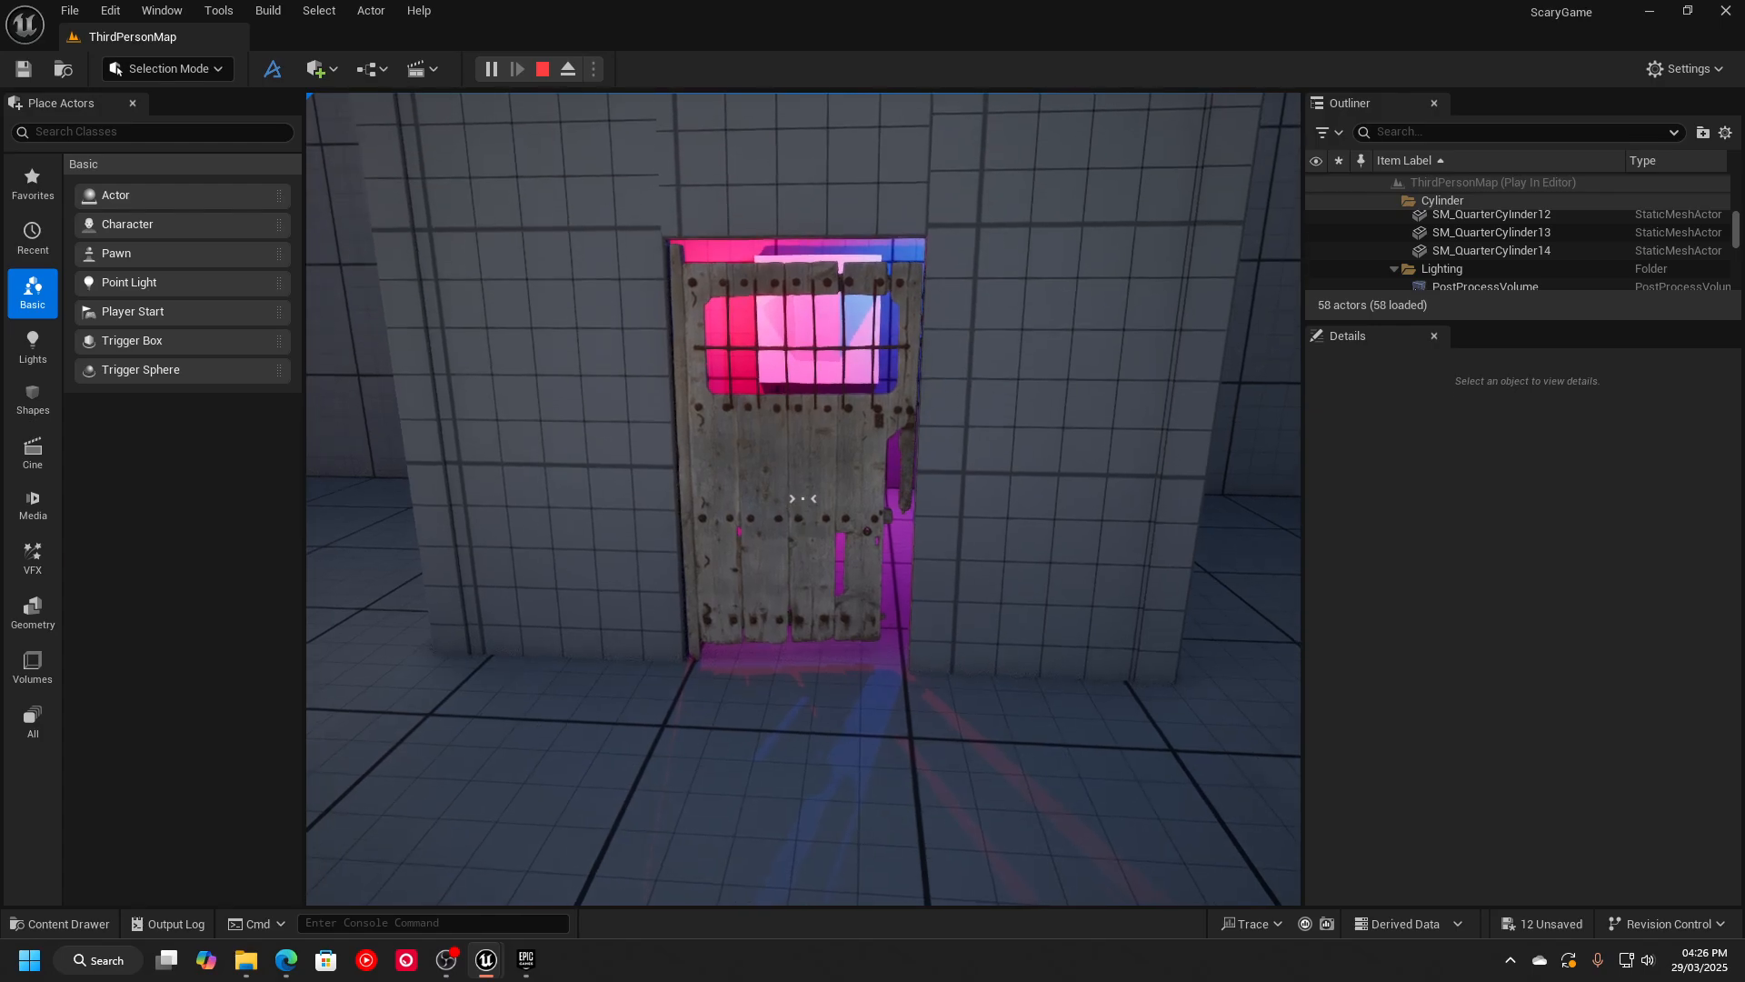
{"action": "key", "text": "Escape"}
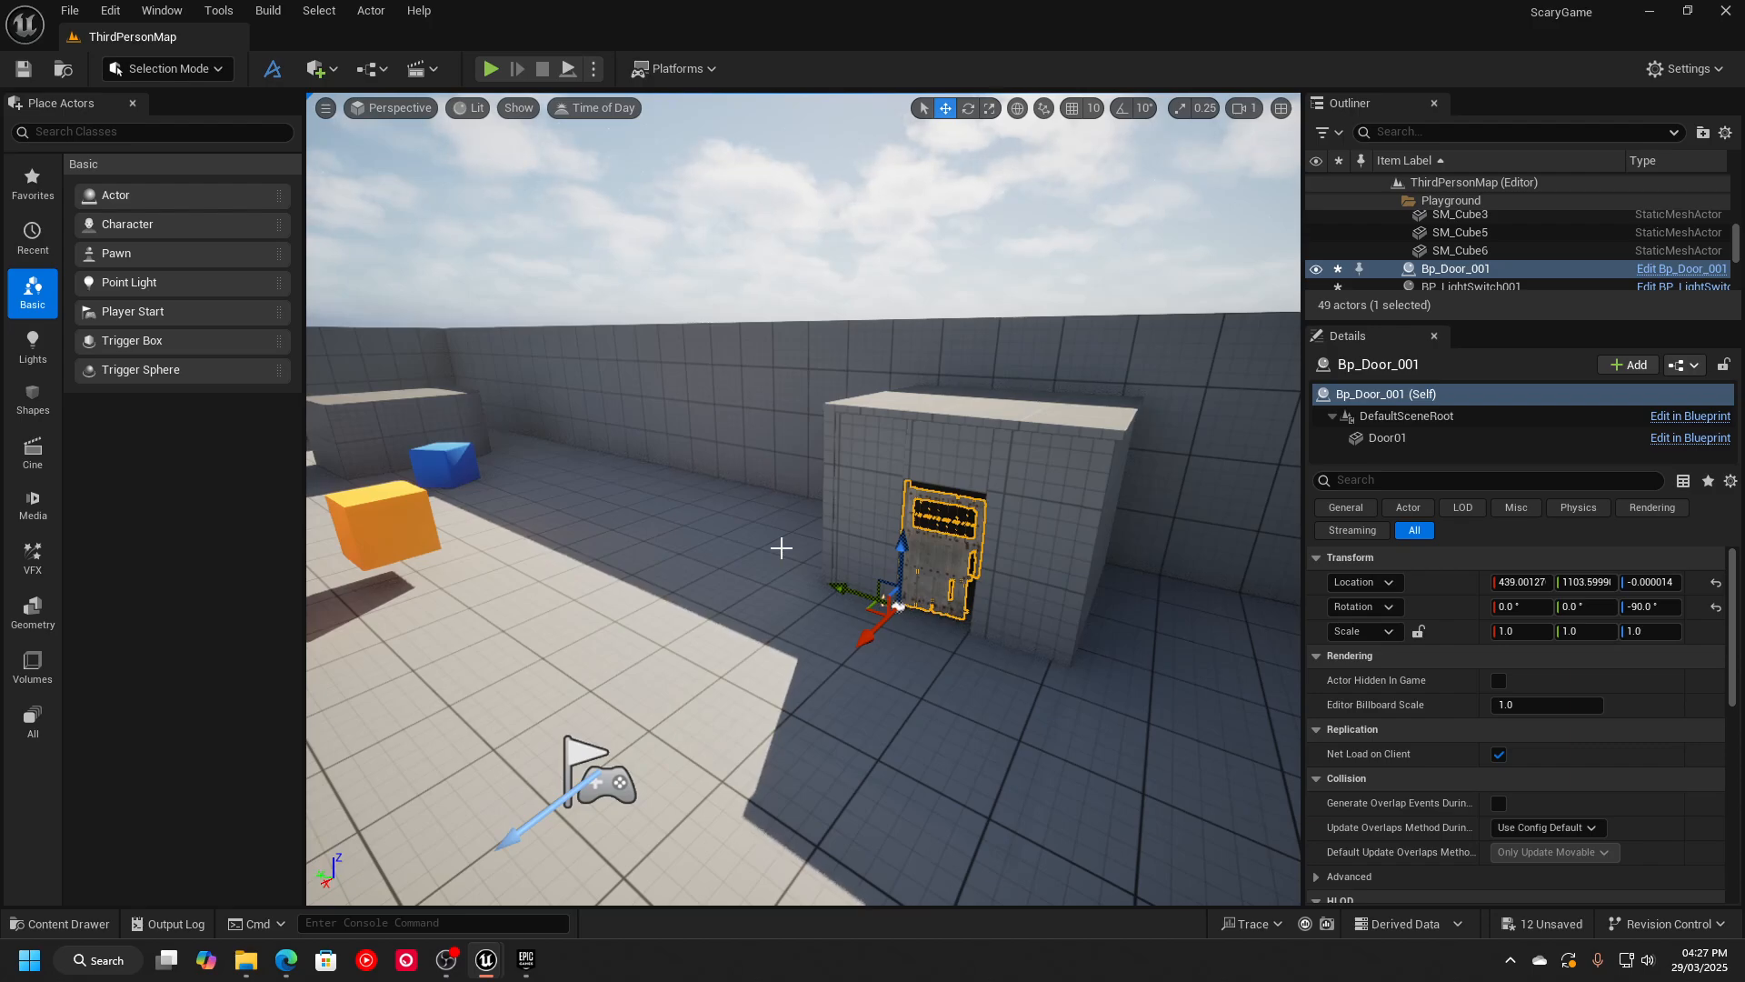
Focus on the placed door, reselect it in the level, and switch to the Bp_Door_001 Blueprint's event graph.
{"action": "key", "text": "f"}
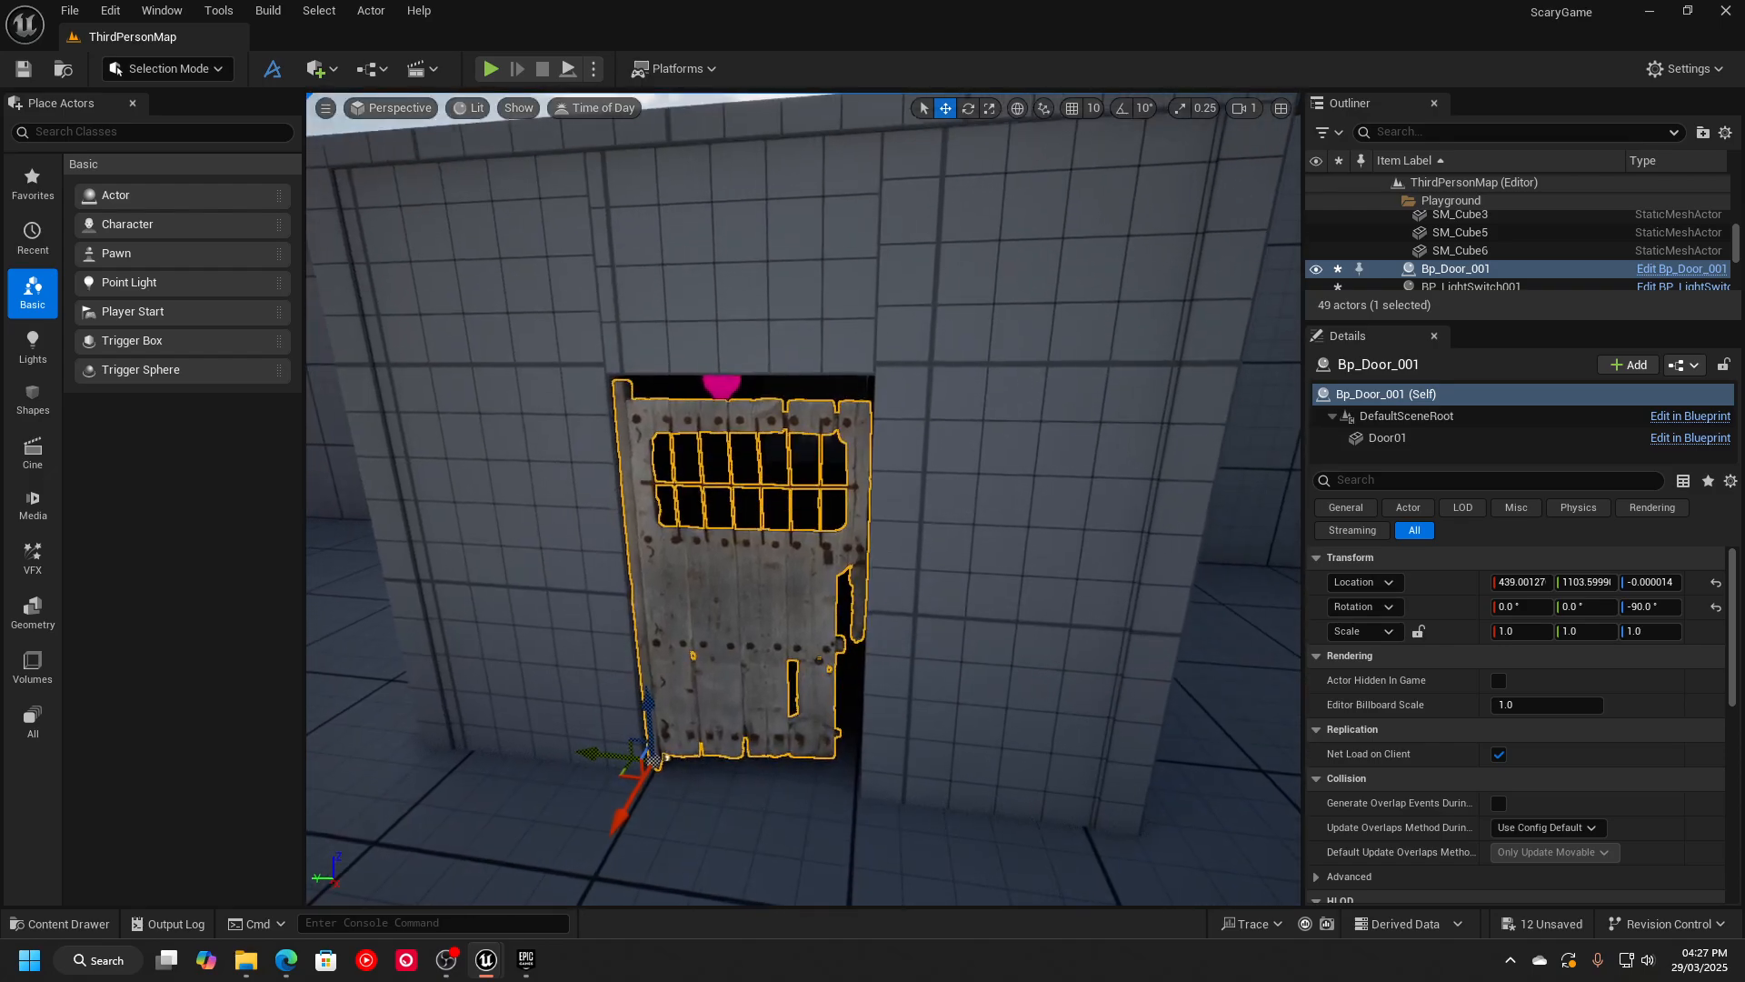
{"action": "scroll", "coordinate": [930, 609], "scroll_direction": "up", "scroll_amount": 1}
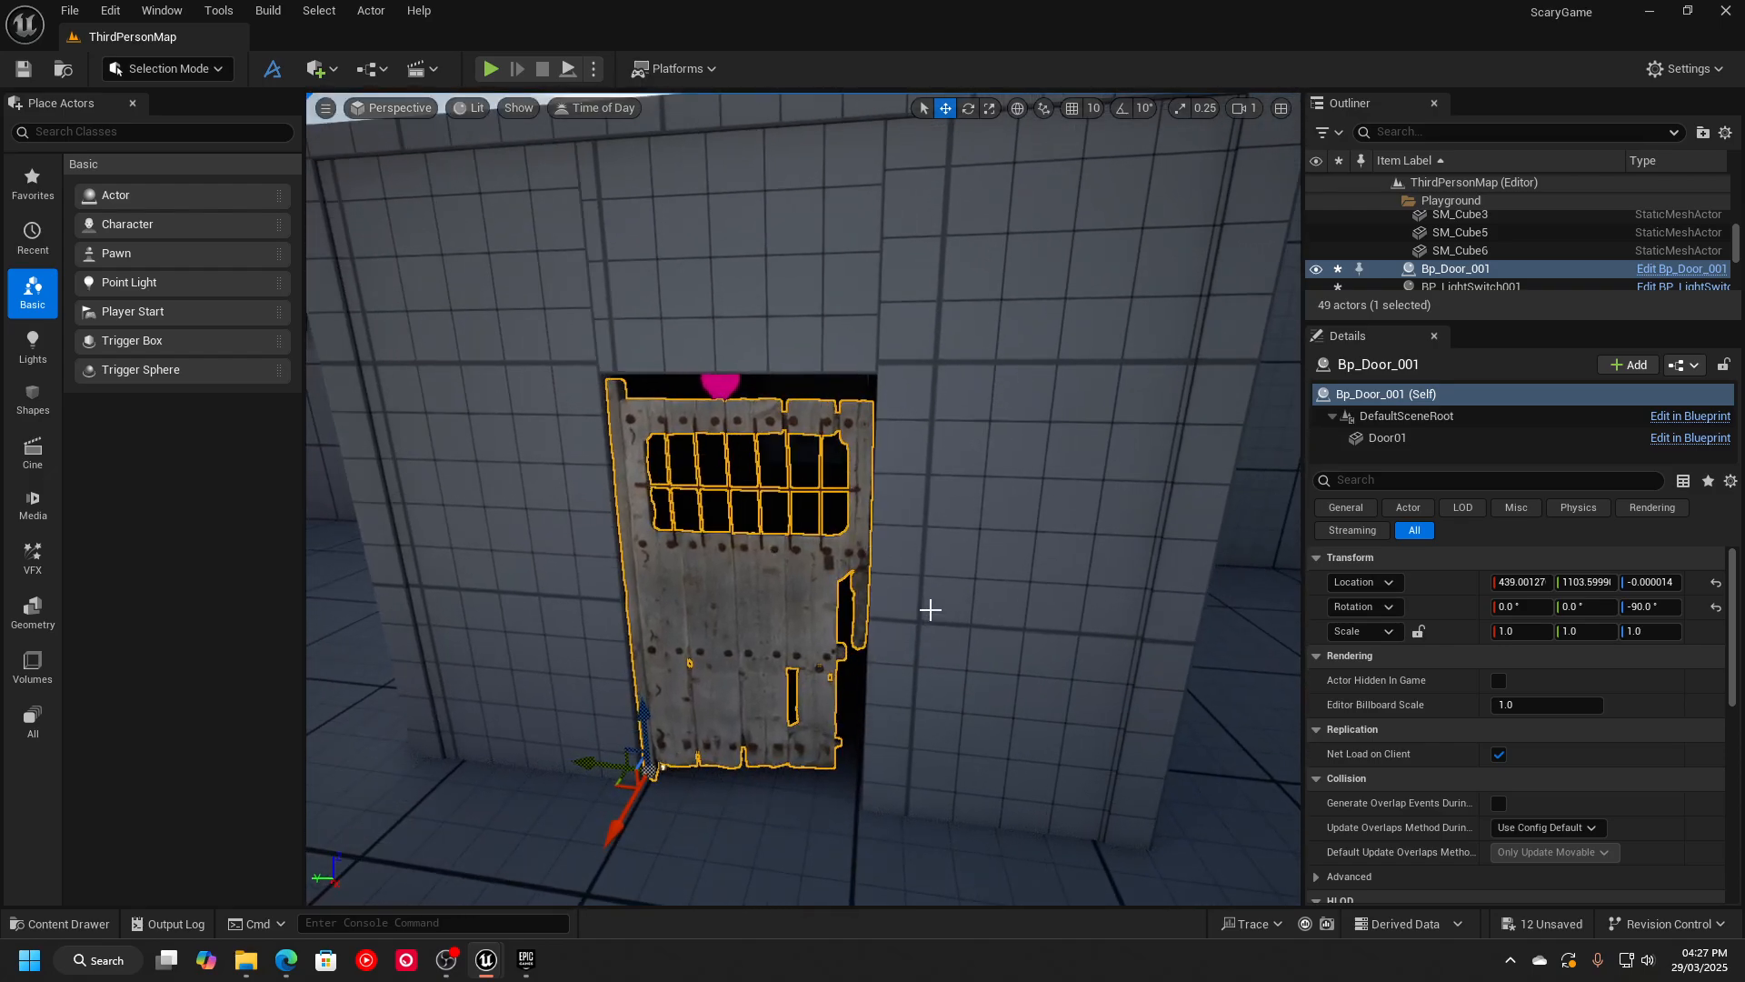
{"action": "scroll", "coordinate": [930, 609], "scroll_direction": "down", "scroll_amount": 2}
{"action": "scroll", "coordinate": [1009, 564], "scroll_direction": "down", "scroll_amount": 3}
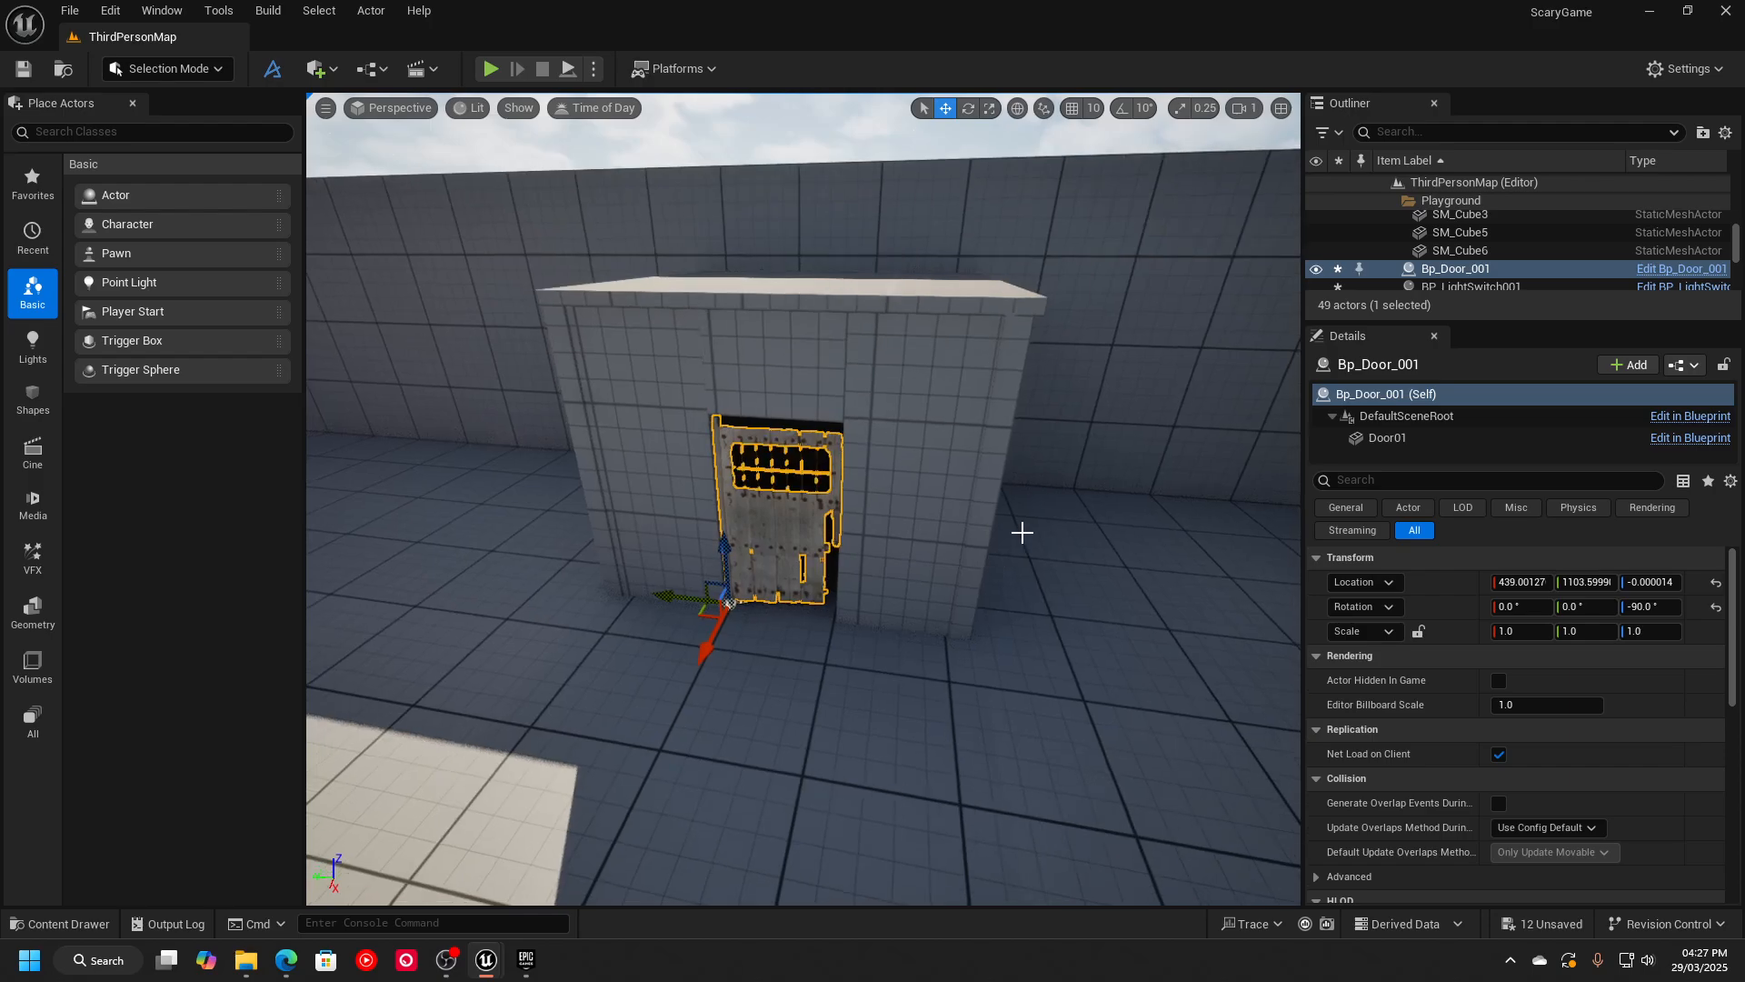
{"action": "left_click", "coordinate": [929, 524]}
{"action": "left_click", "coordinate": [718, 509]}
{"action": "left_click", "coordinate": [753, 494]}
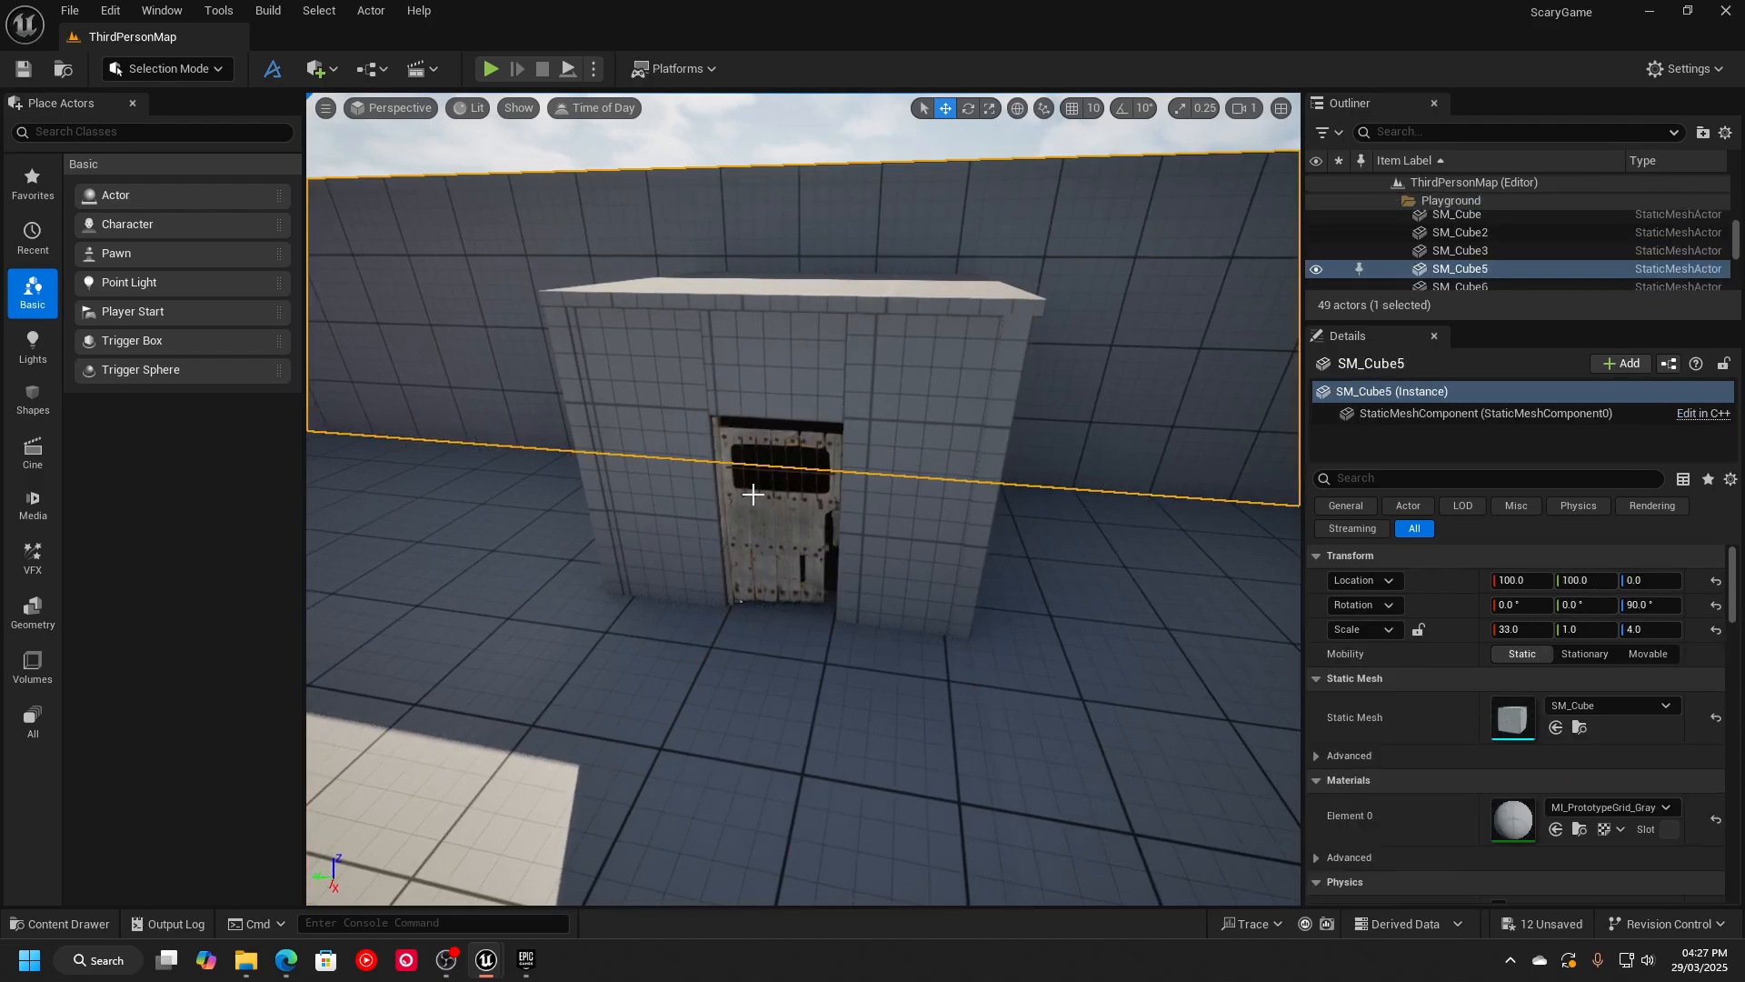
{"action": "left_click", "coordinate": [747, 502]}
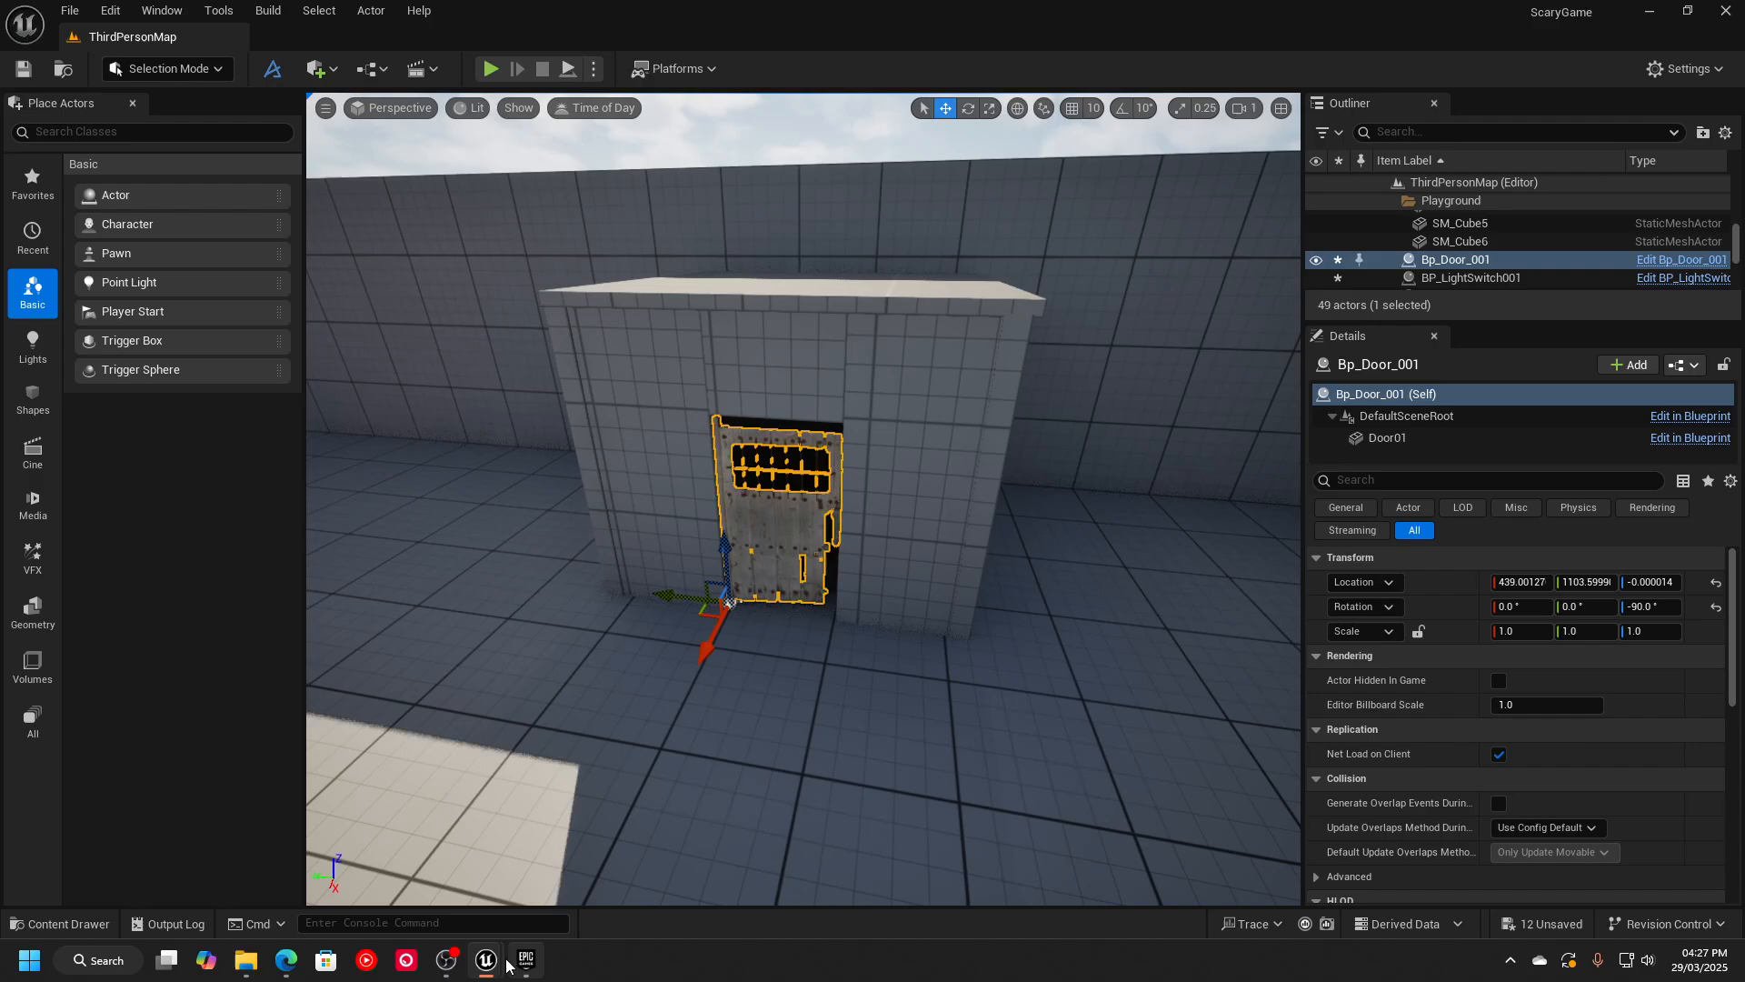
{"action": "mouse_move", "coordinate": [507, 964]}
{"action": "left_click", "coordinate": [572, 886]}
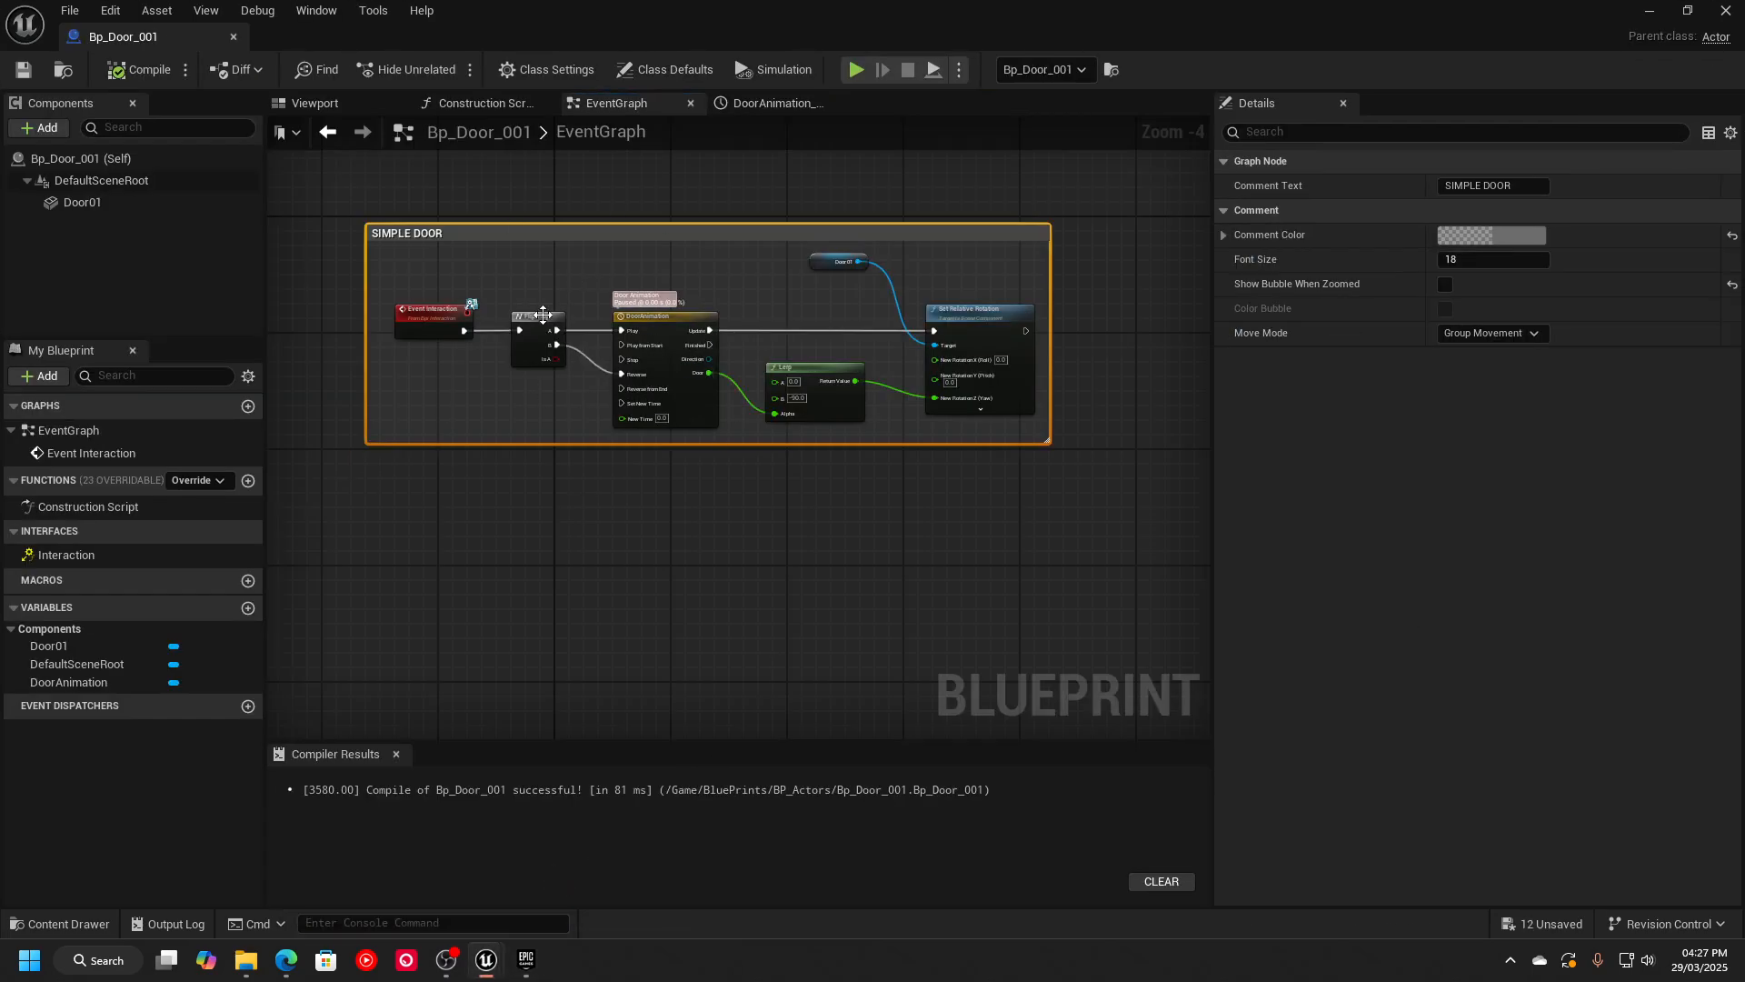